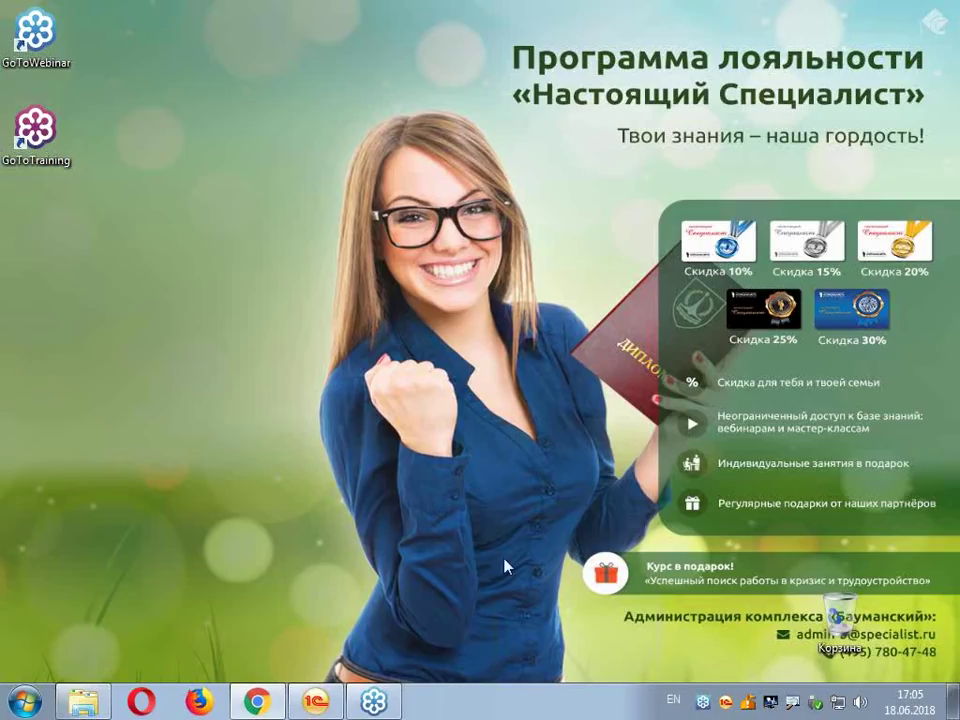
Switch to 1С Зарплата и управление персоналом and review the Орион organization's details, including basic information, addresses, codes, funds and ЭДО
mouse_move(318, 708)
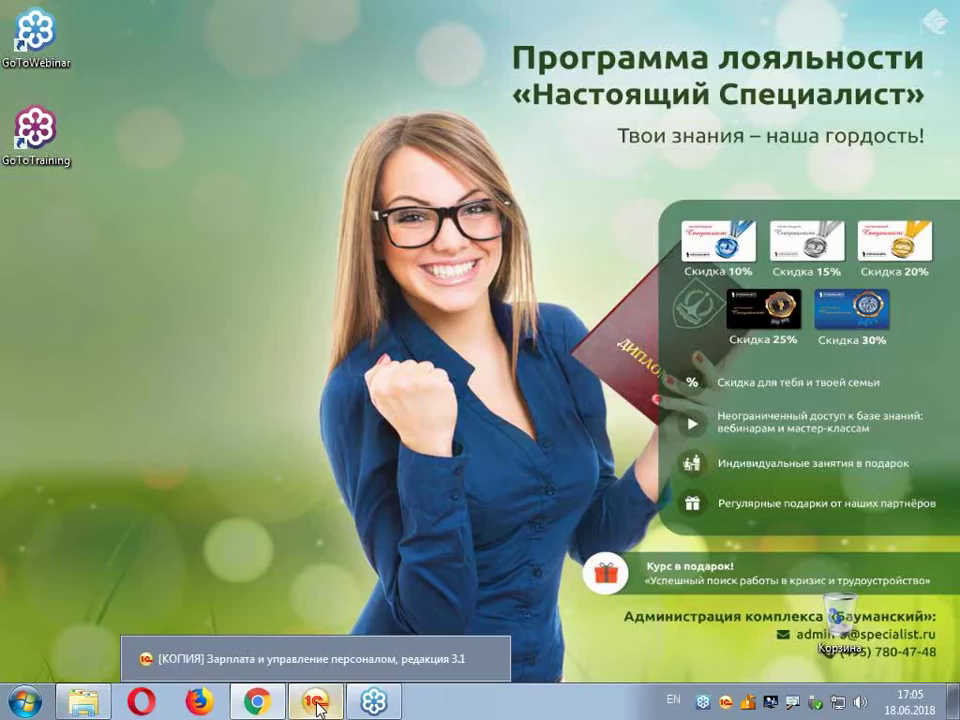
left_click(318, 708)
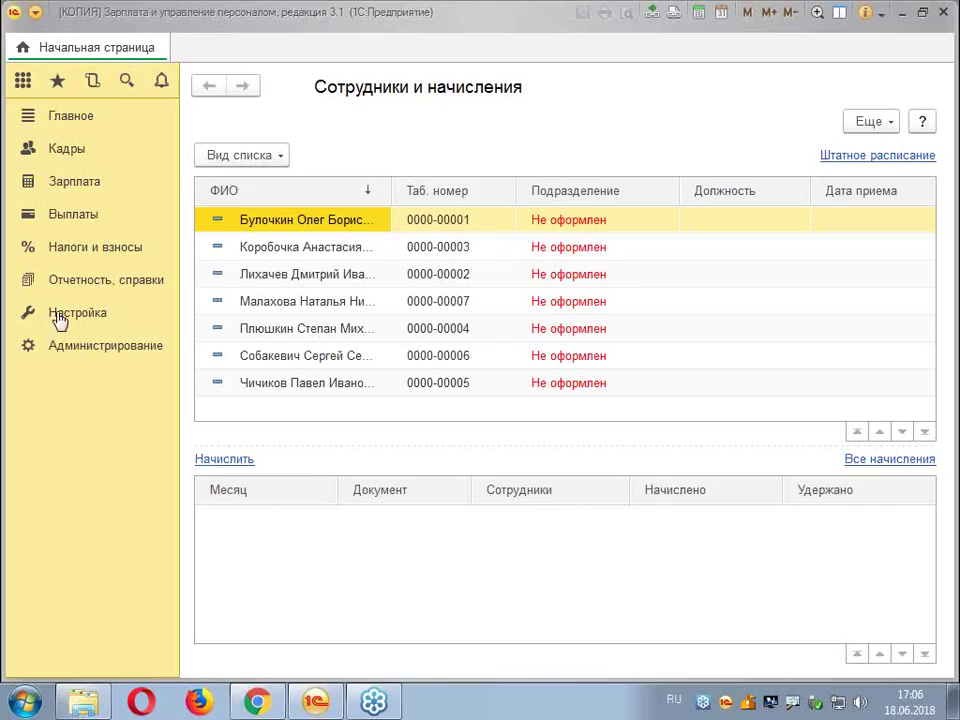
left_click(727, 200)
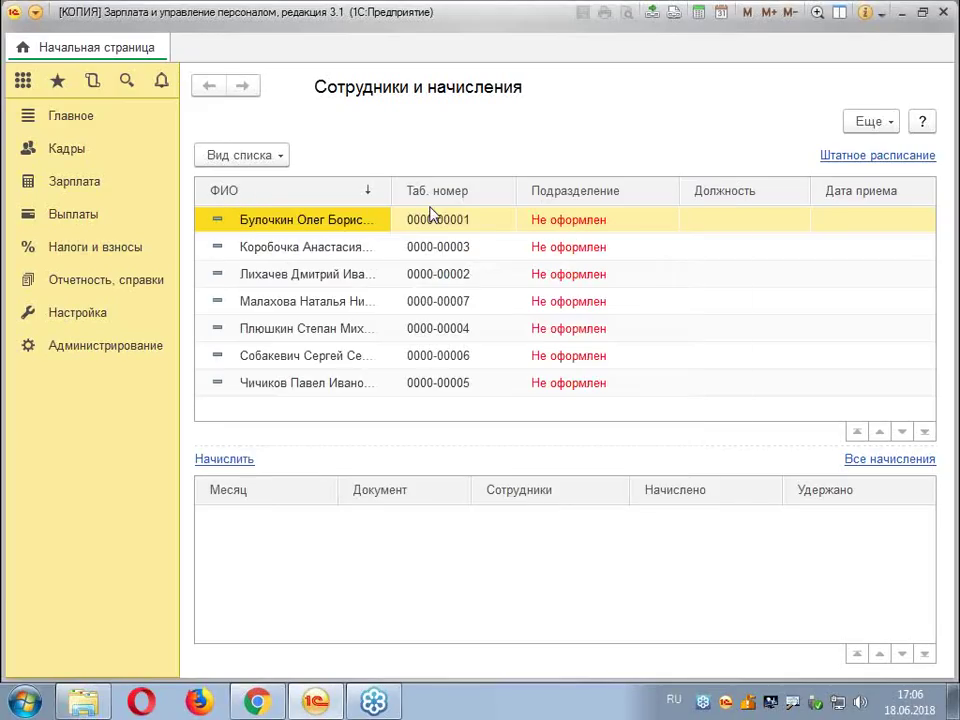
left_click(78, 314)
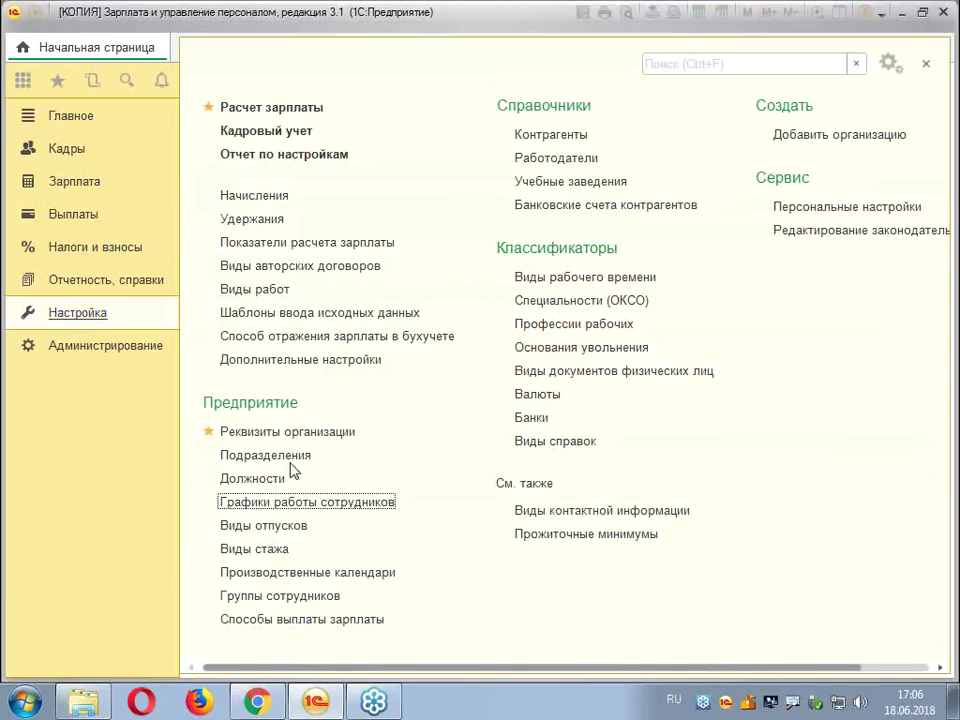
left_click(278, 431)
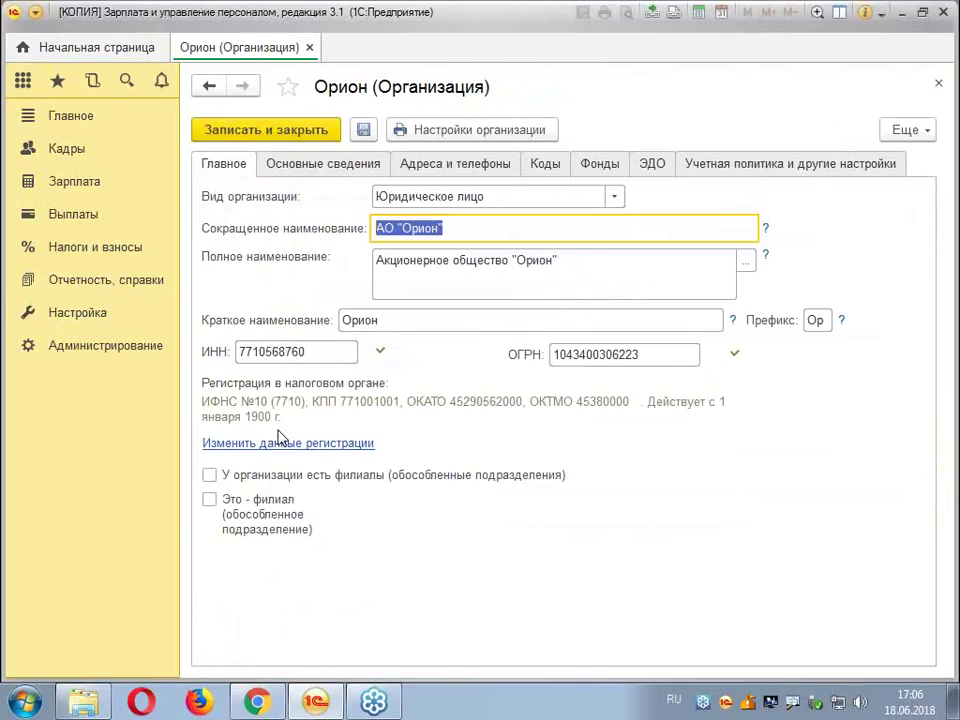
left_click(290, 166)
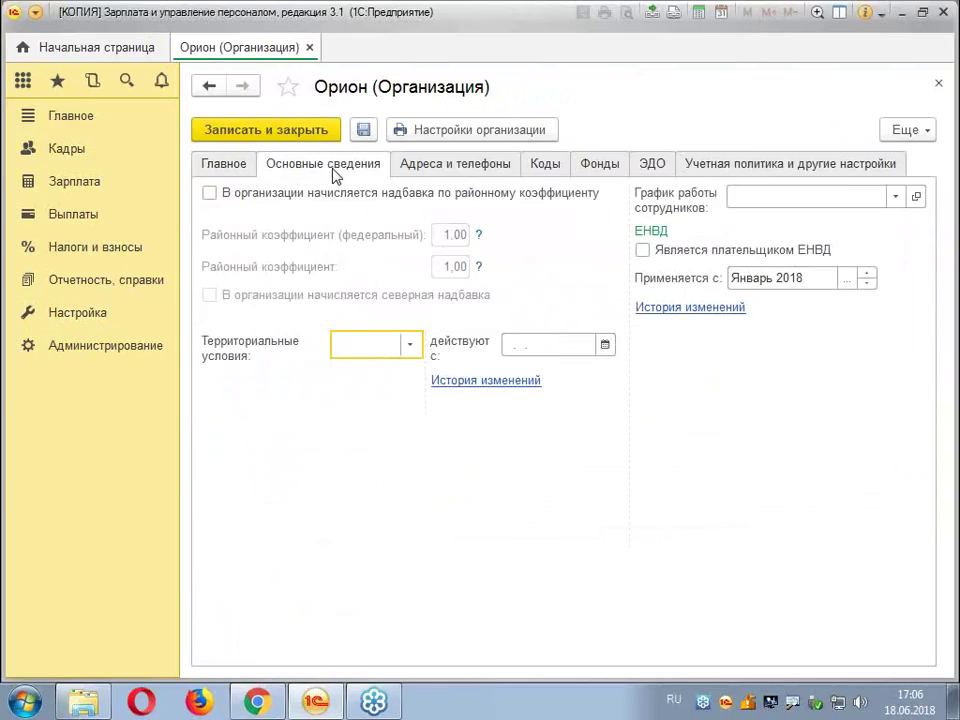
left_click(493, 165)
left_click(551, 168)
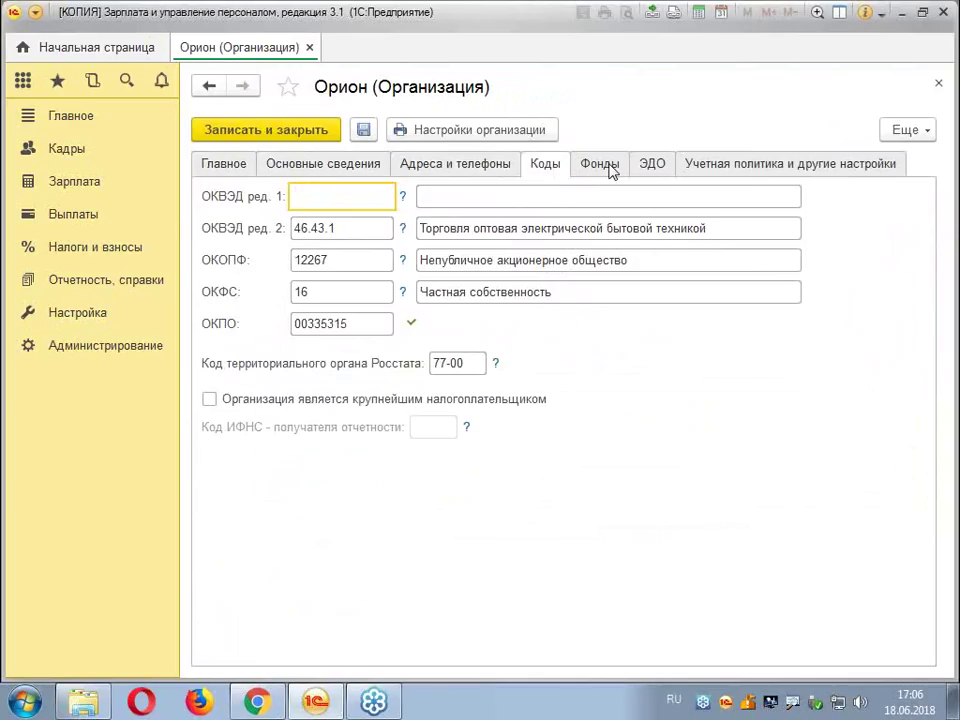
left_click(609, 167)
left_click(656, 166)
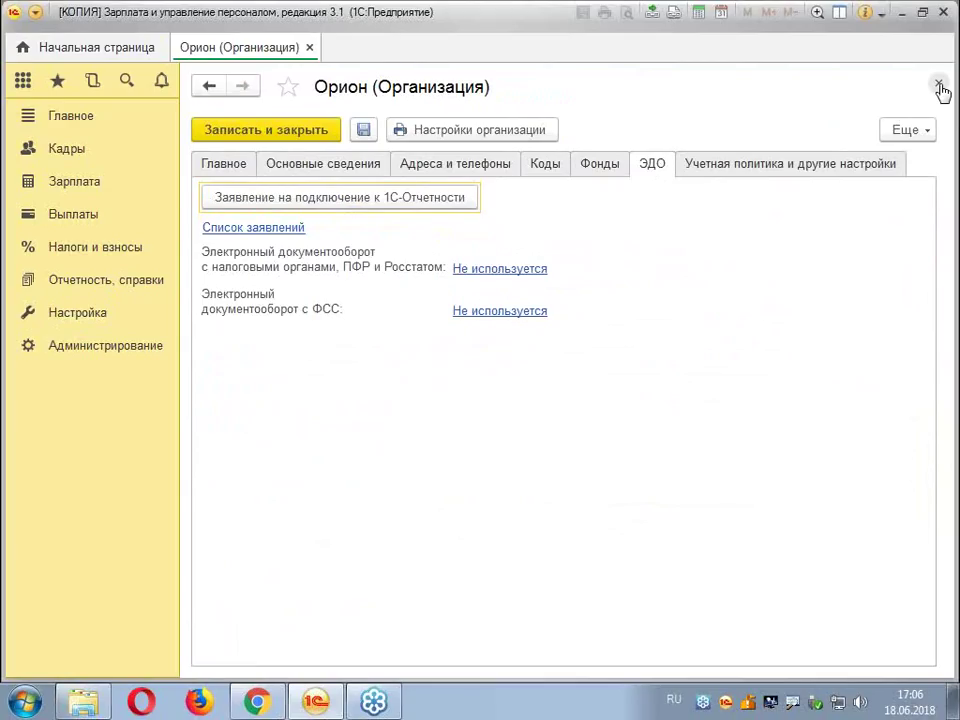
left_click(940, 86)
Open the company's Подразделения list and display the new departments in it
left_click(77, 312)
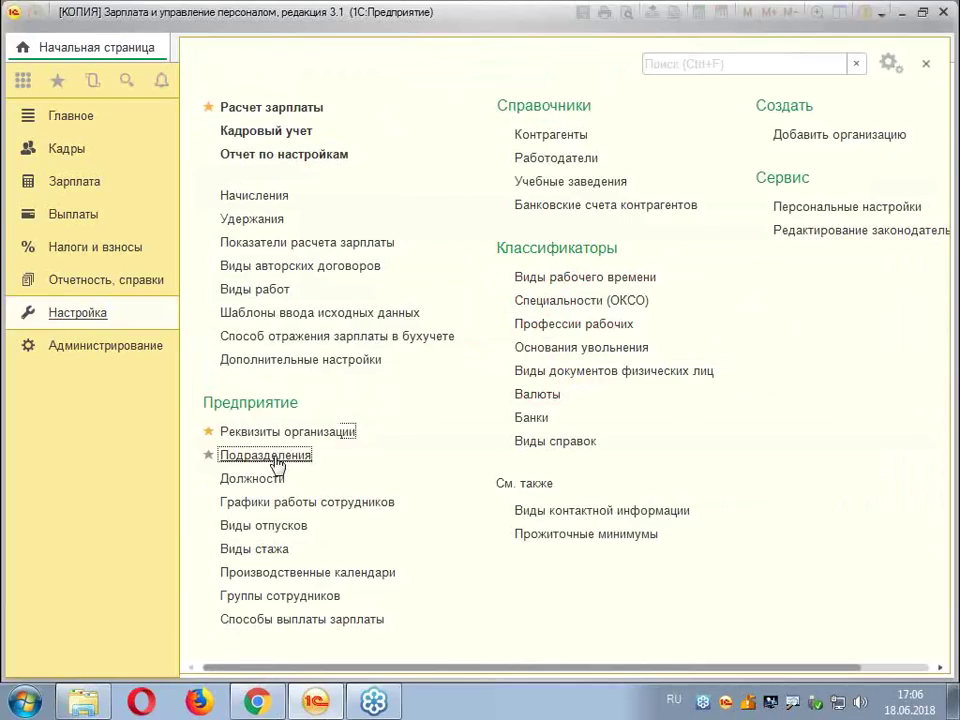
left_click(273, 457)
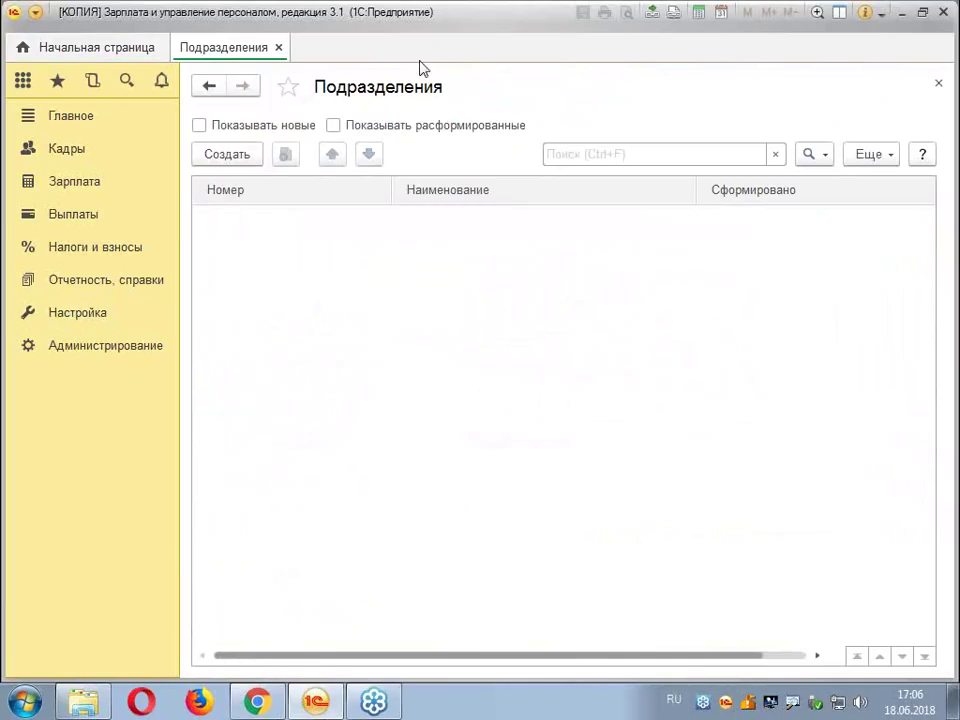
left_click(199, 126)
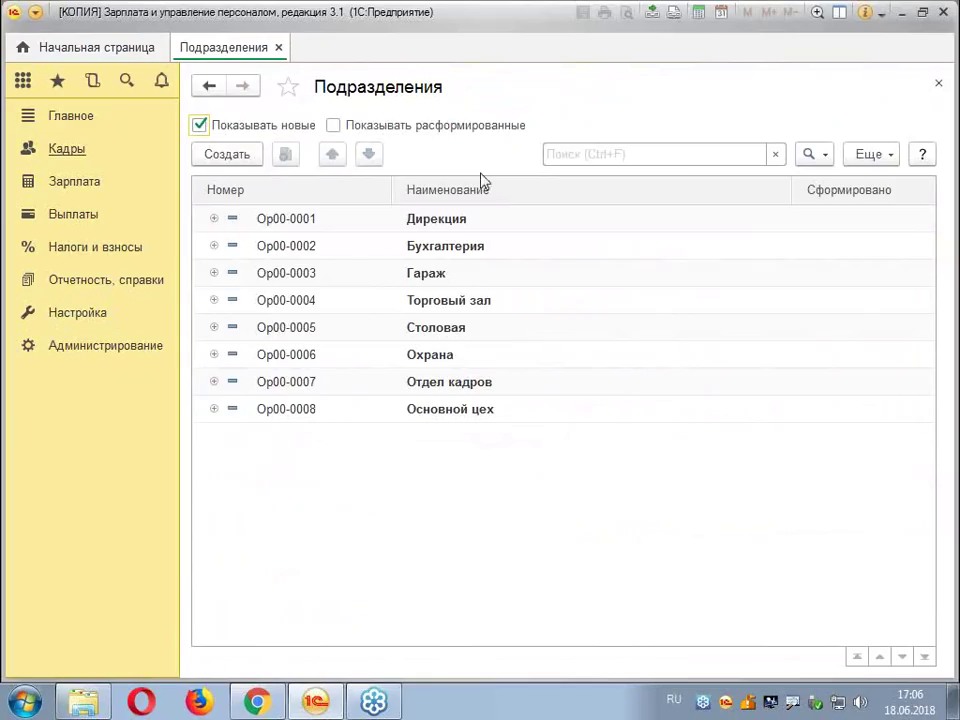
left_click(937, 86)
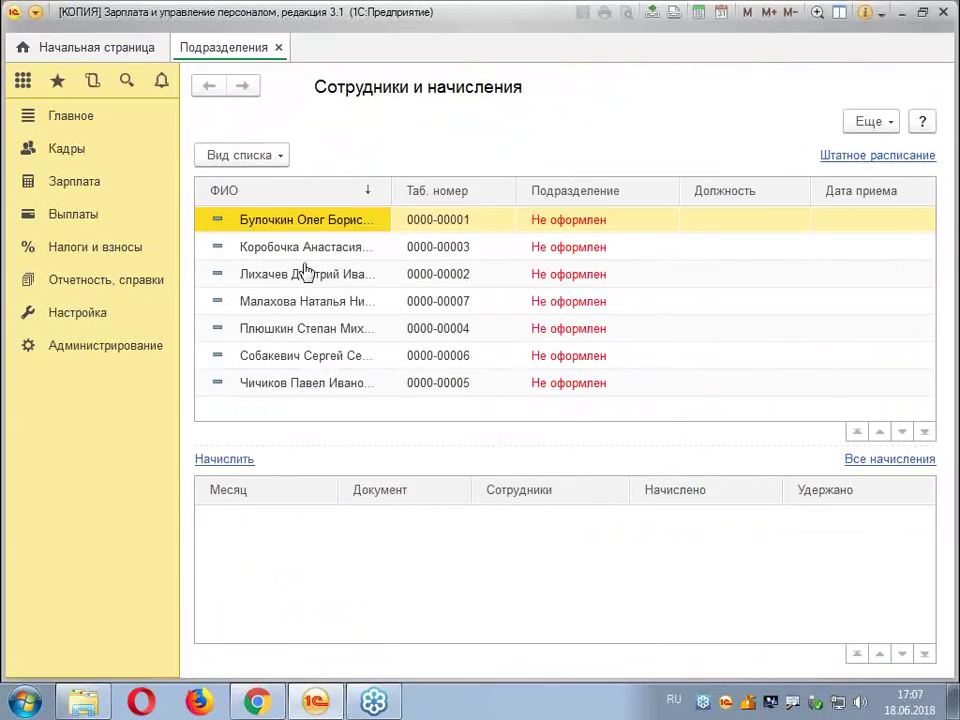
Review the Должности list and look up job titles starting with "во" in the ОКПДТР classifier, shown as a flat list
left_click(82, 316)
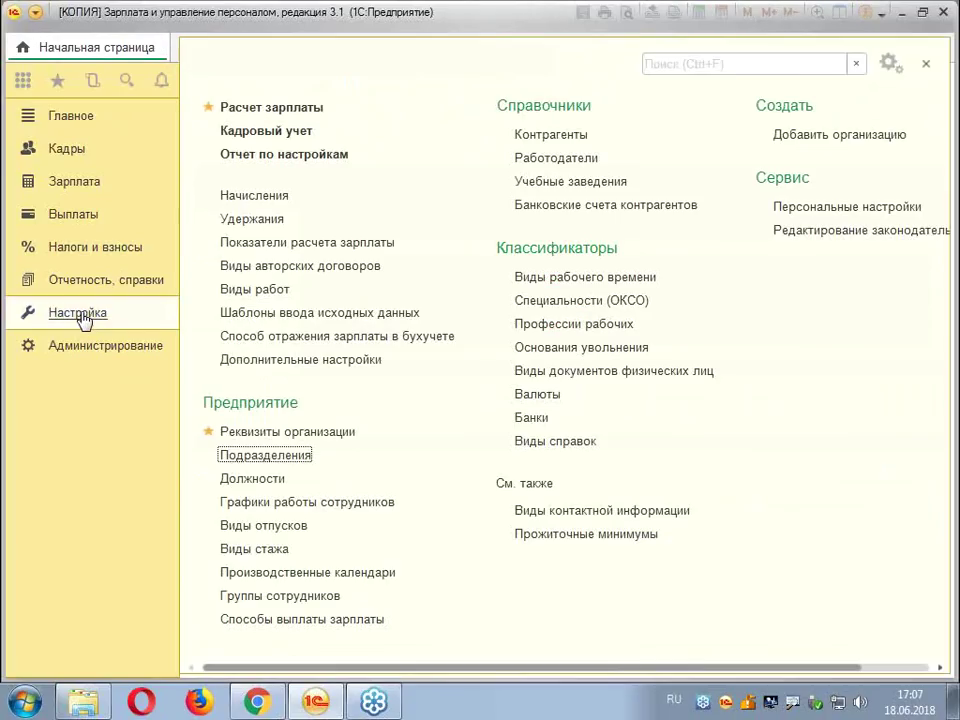
left_click(268, 484)
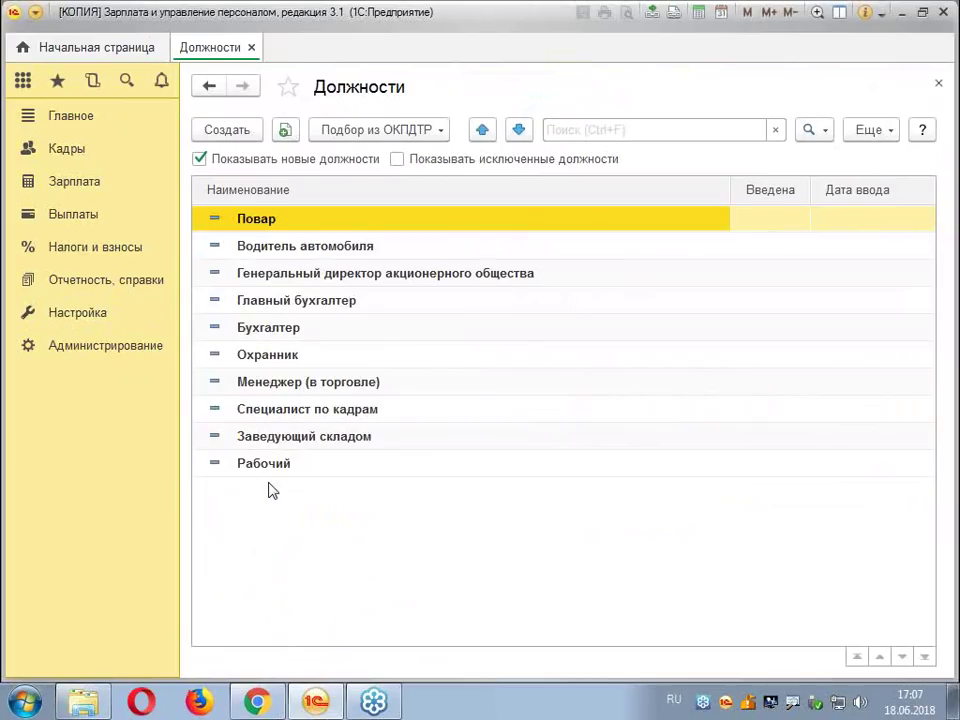
left_click(440, 130)
left_click(439, 187)
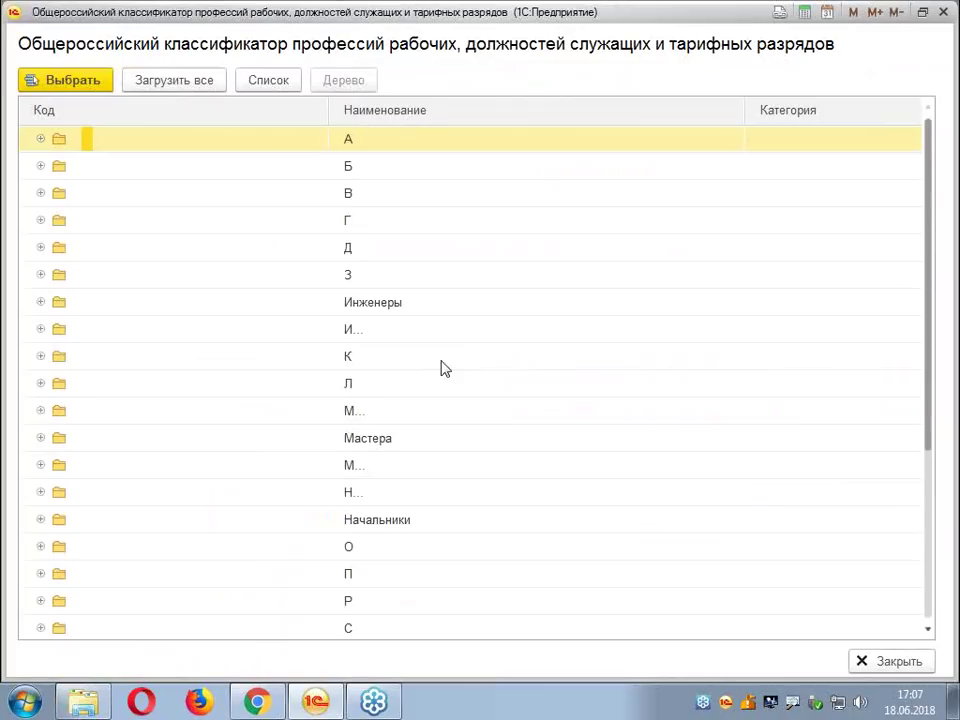
left_click(390, 178)
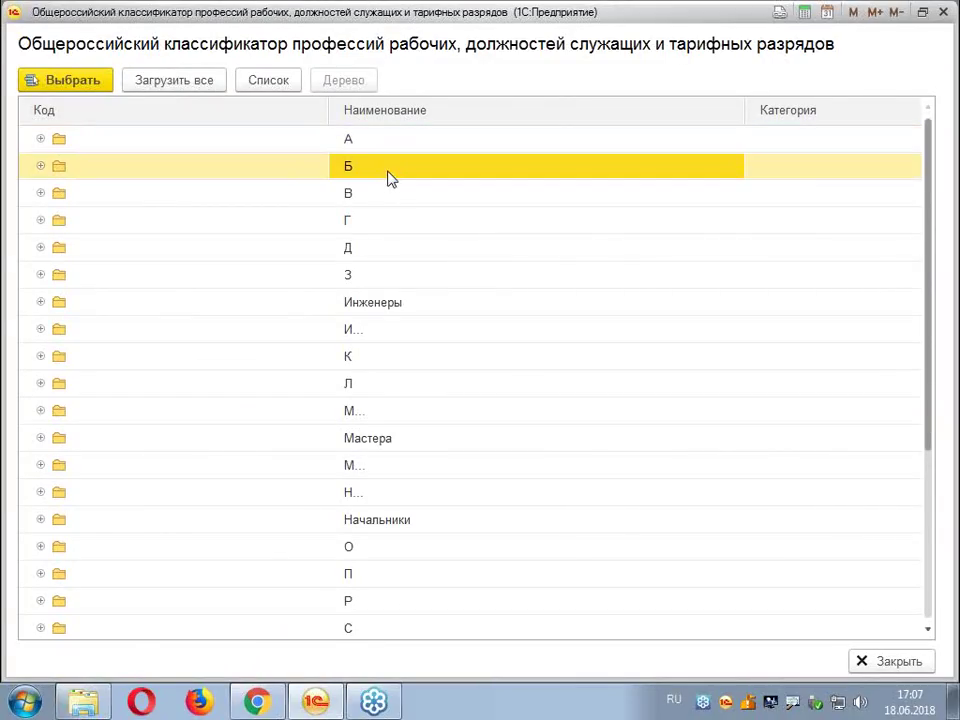
left_click(268, 84)
left_click(436, 252)
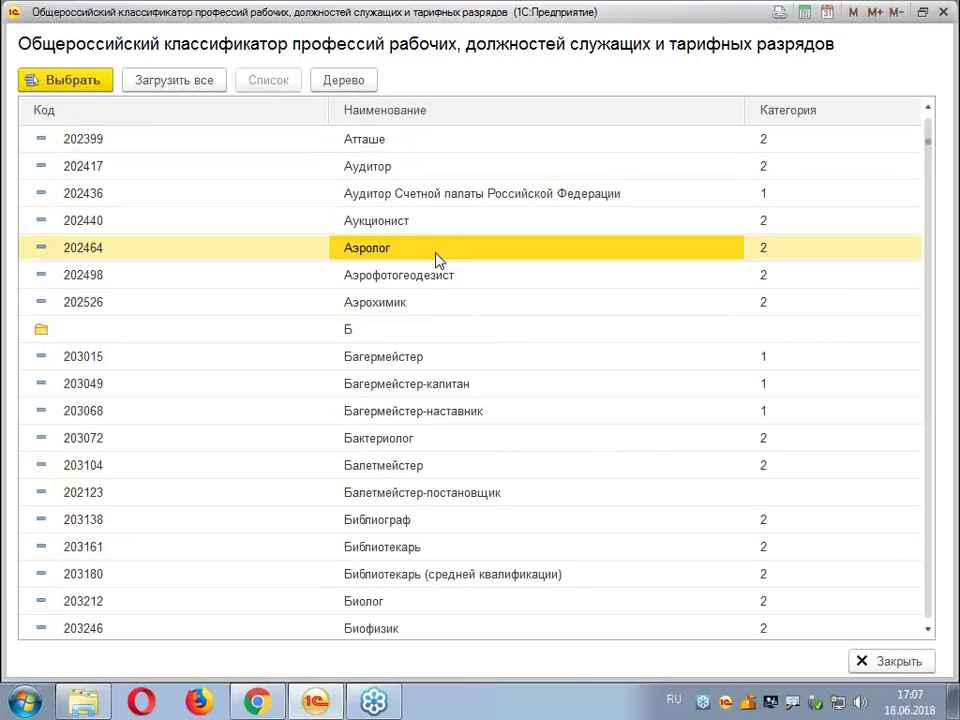
type("во")
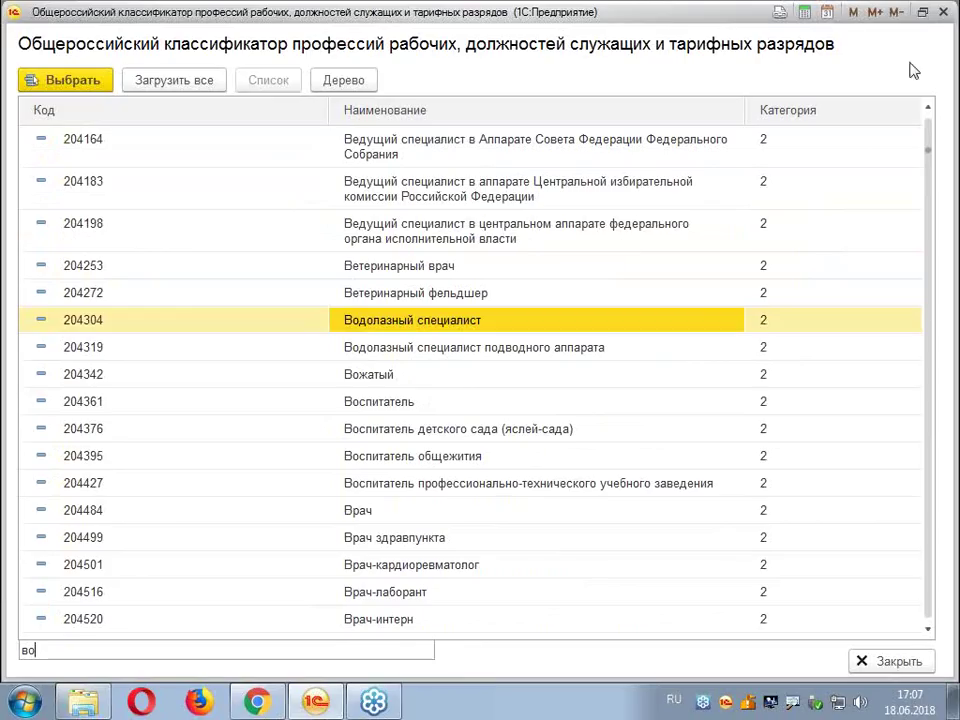
left_click(943, 12)
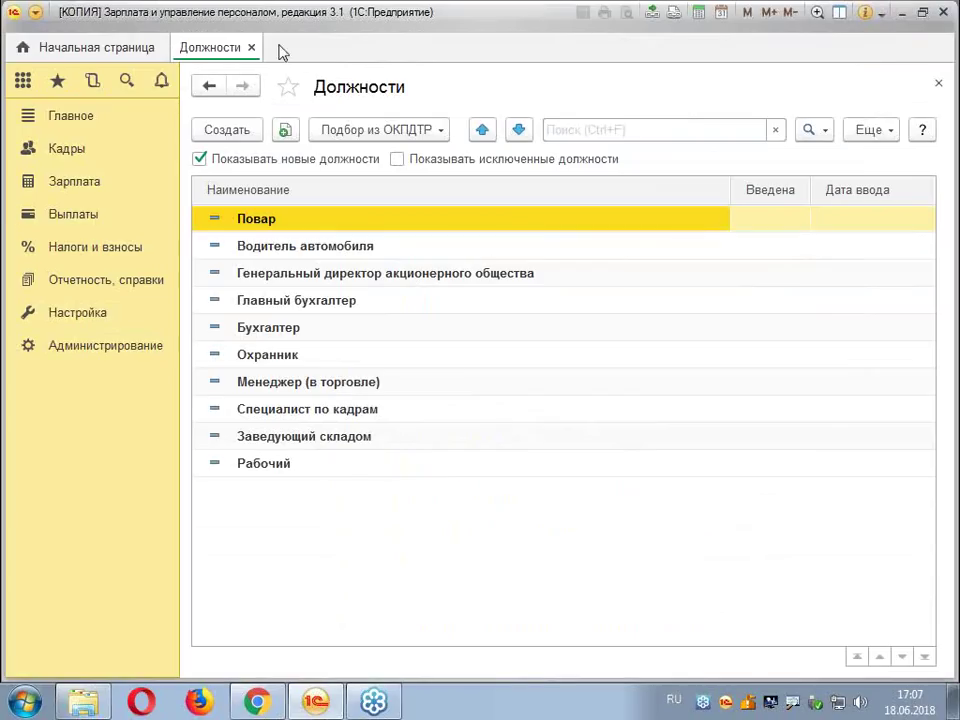
left_click(938, 86)
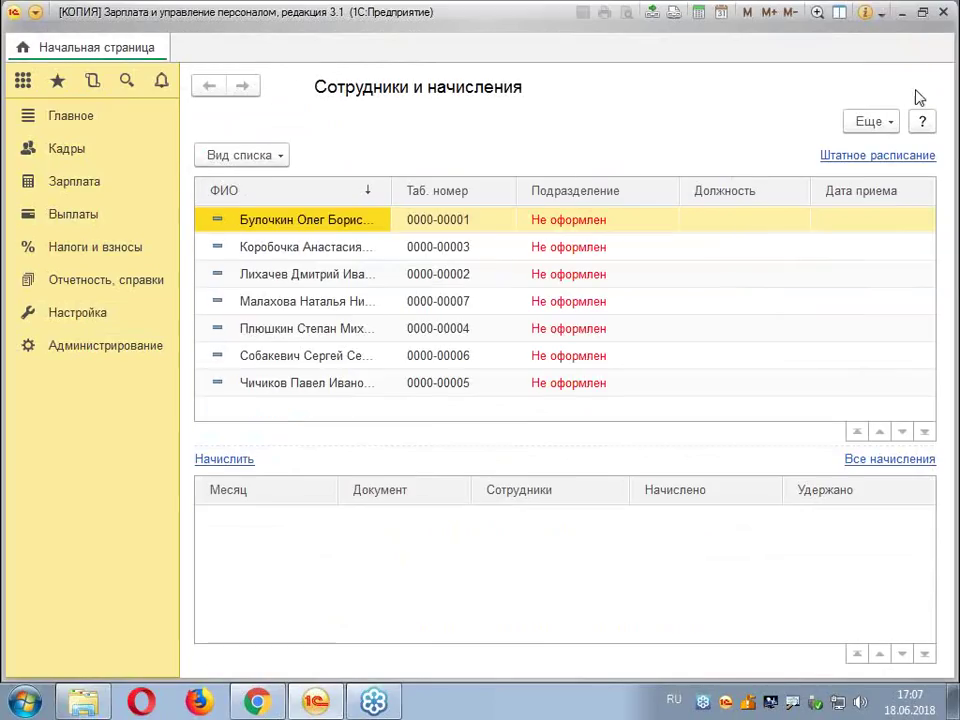
Examine the employee work schedule "Два через два (Менеджеры - 1 смена)" and its schedule properties without changing them
left_click(80, 316)
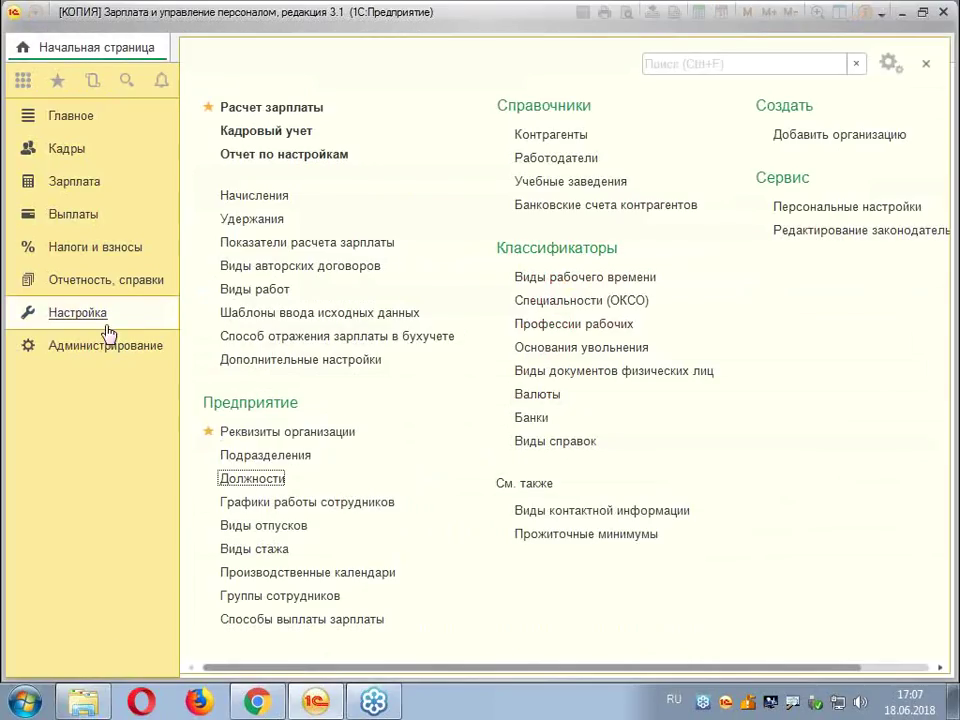
left_click(291, 505)
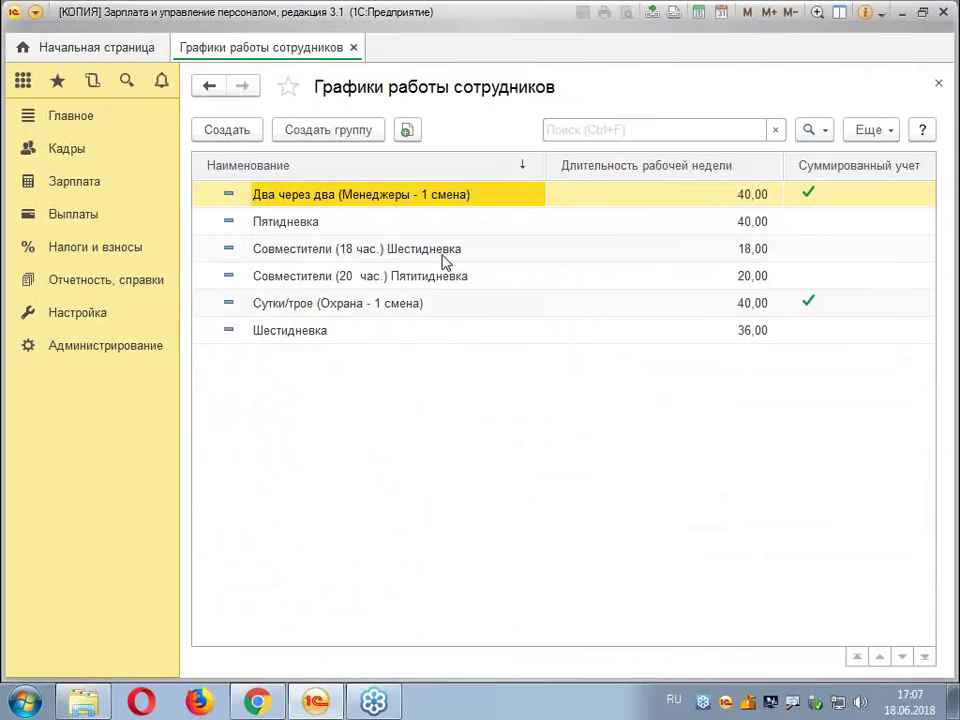
left_click(329, 194)
double_click(329, 194)
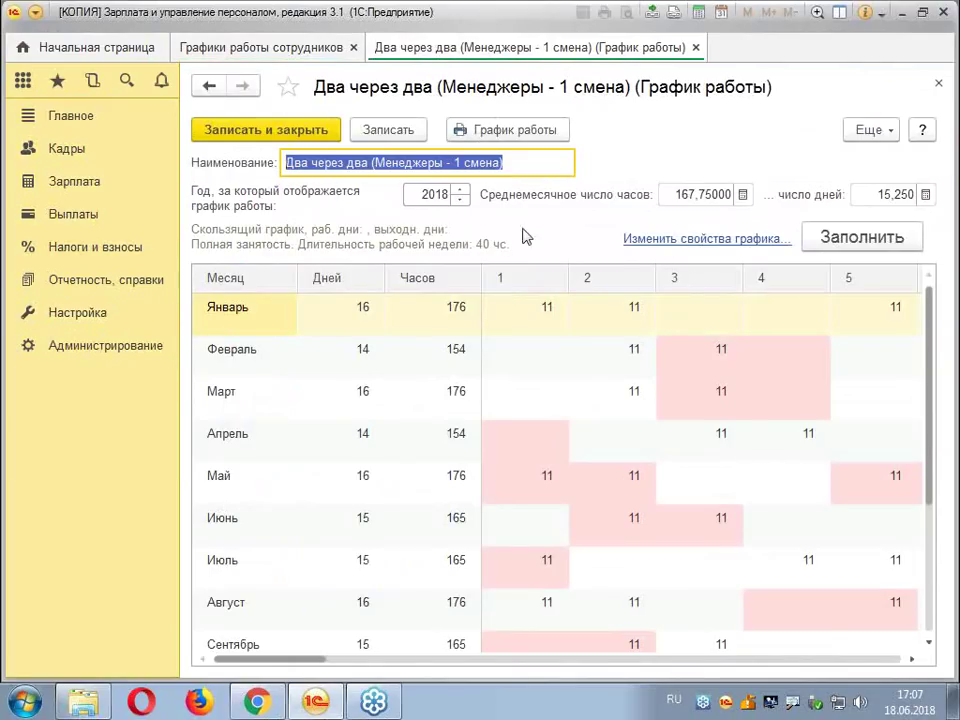
left_click(716, 240)
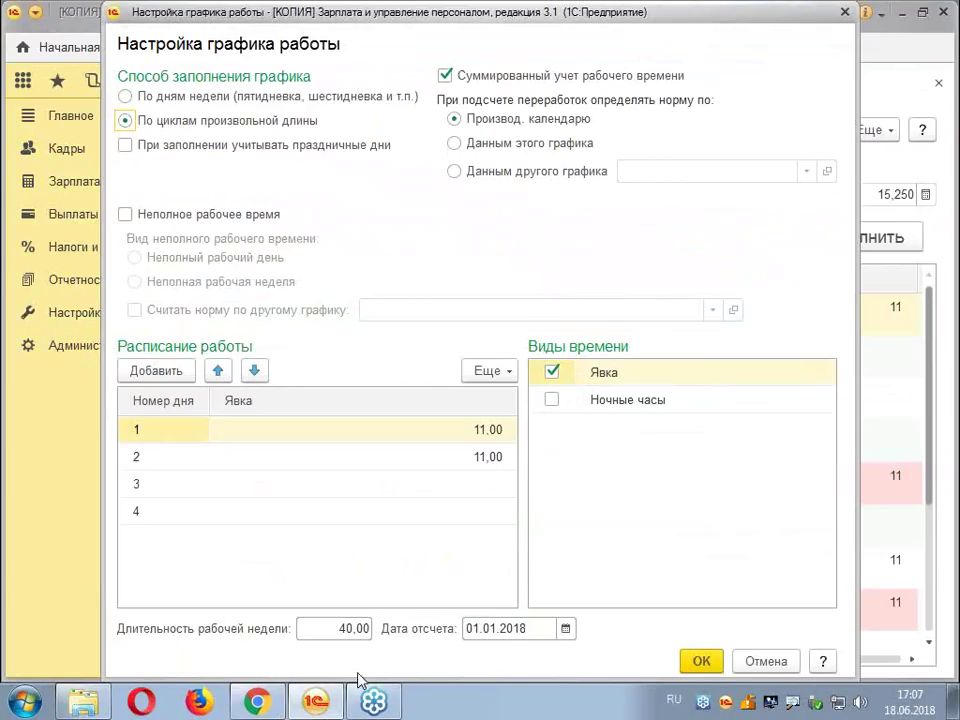
left_click(845, 12)
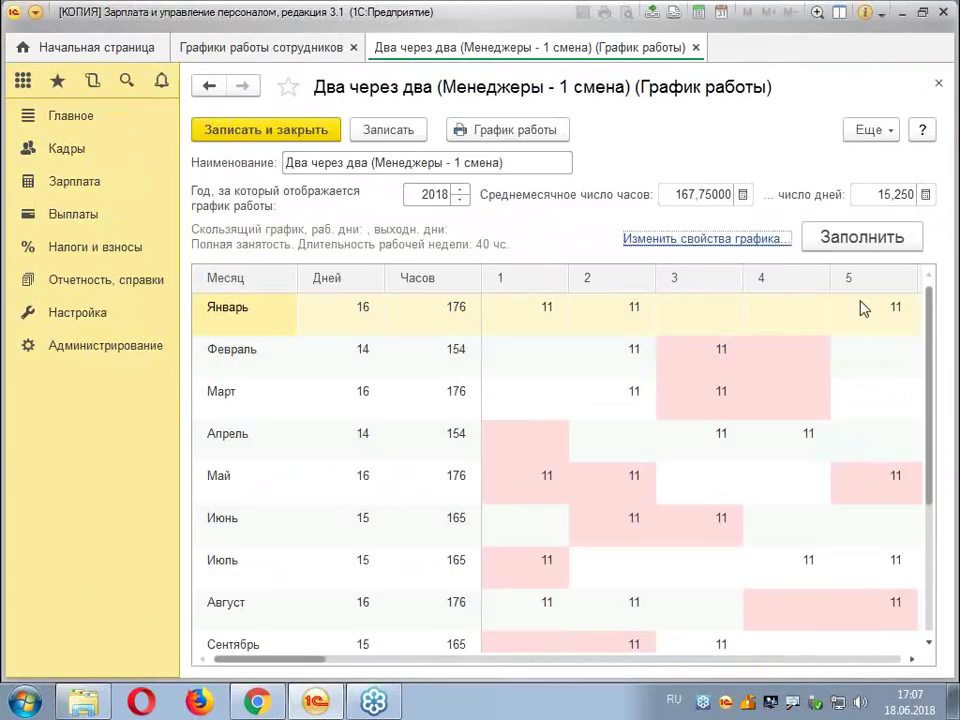
left_click(937, 86)
left_click(940, 85)
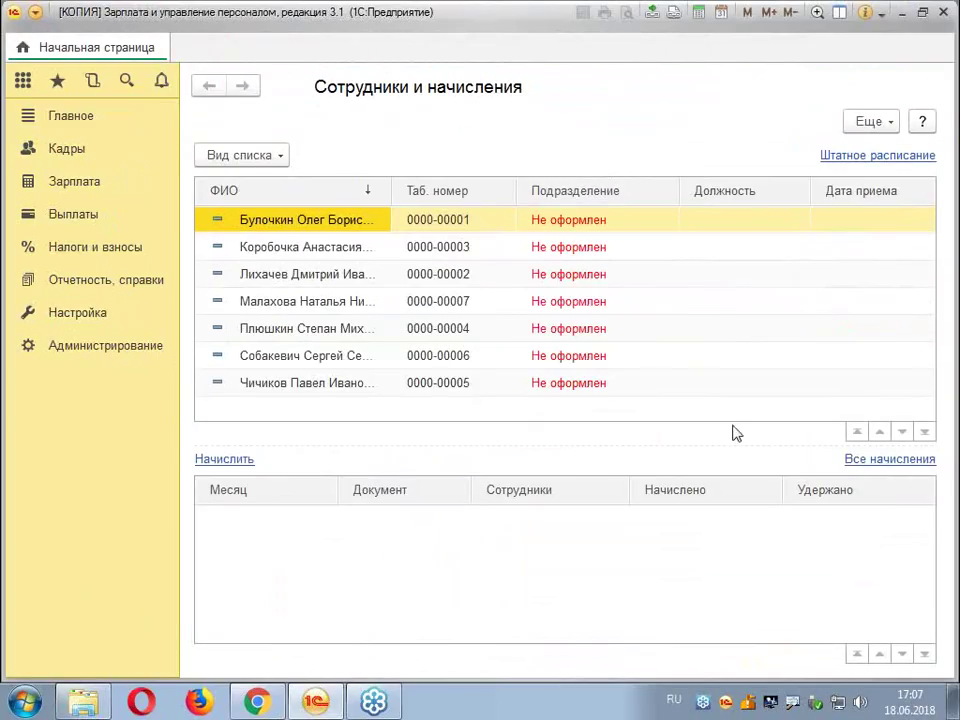
Create a staffing table approval document (Утверждение штатного расписания) and set its month to Январь 2018
left_click(69, 151)
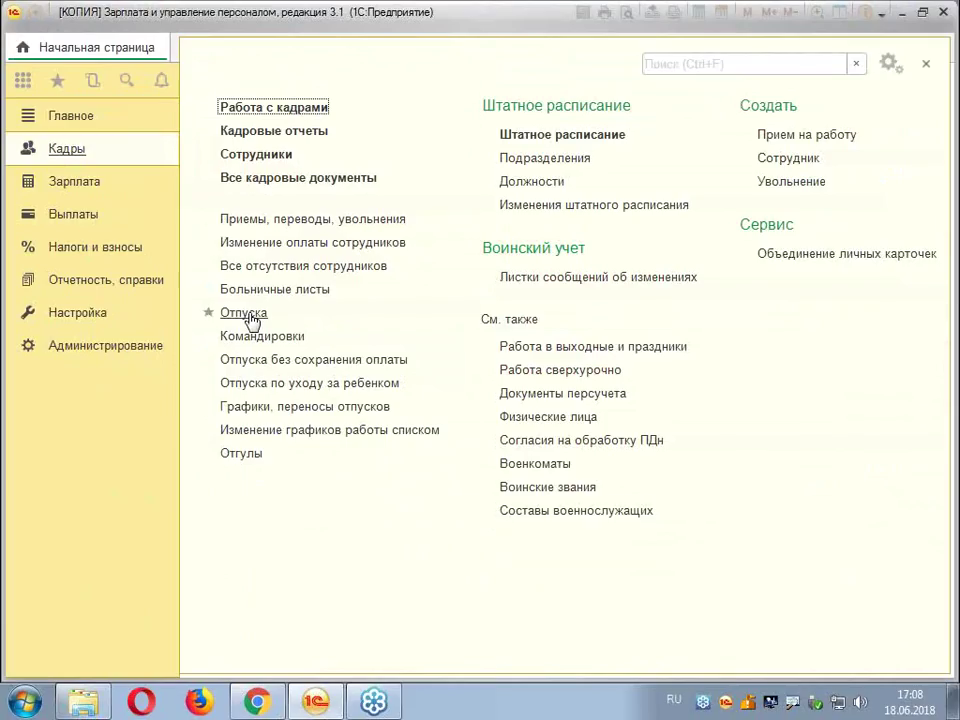
left_click(566, 138)
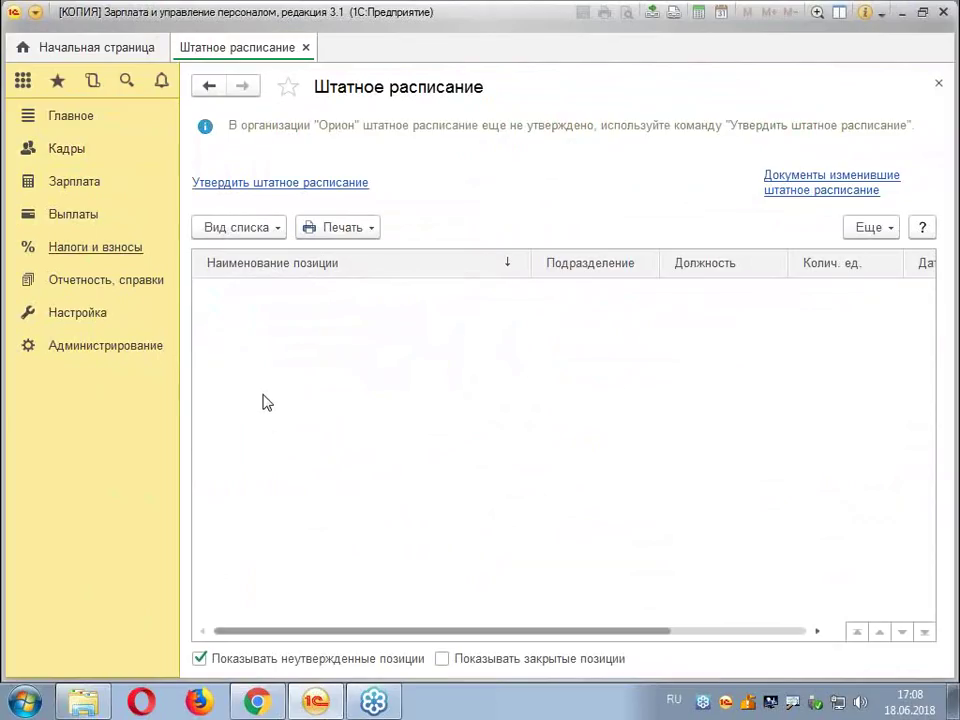
left_click(320, 185)
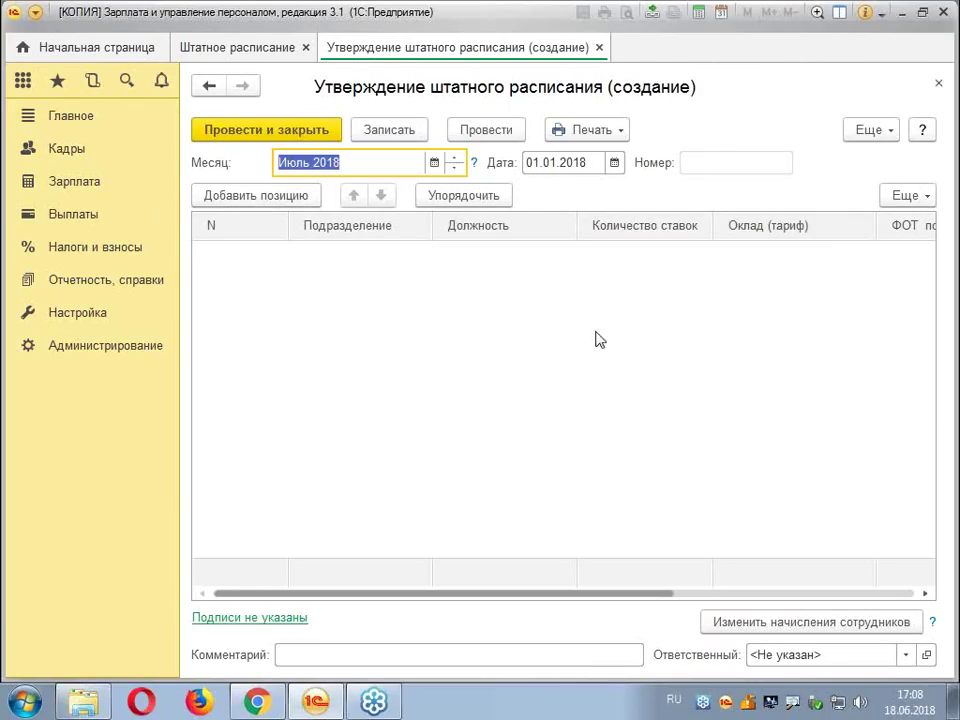
left_click(435, 163)
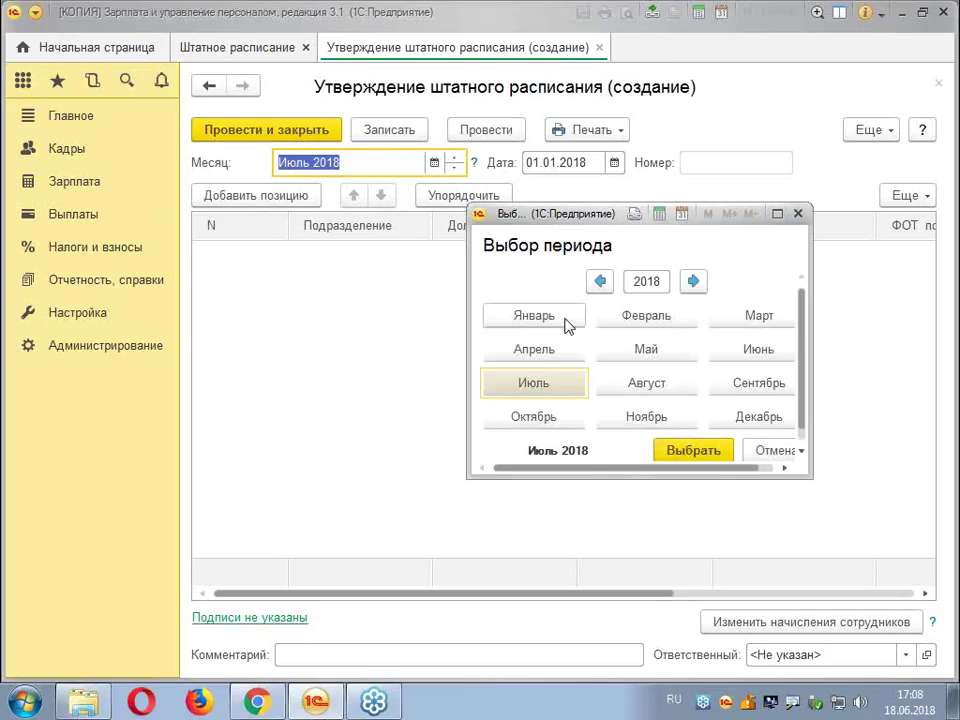
left_click(535, 316)
left_click(700, 450)
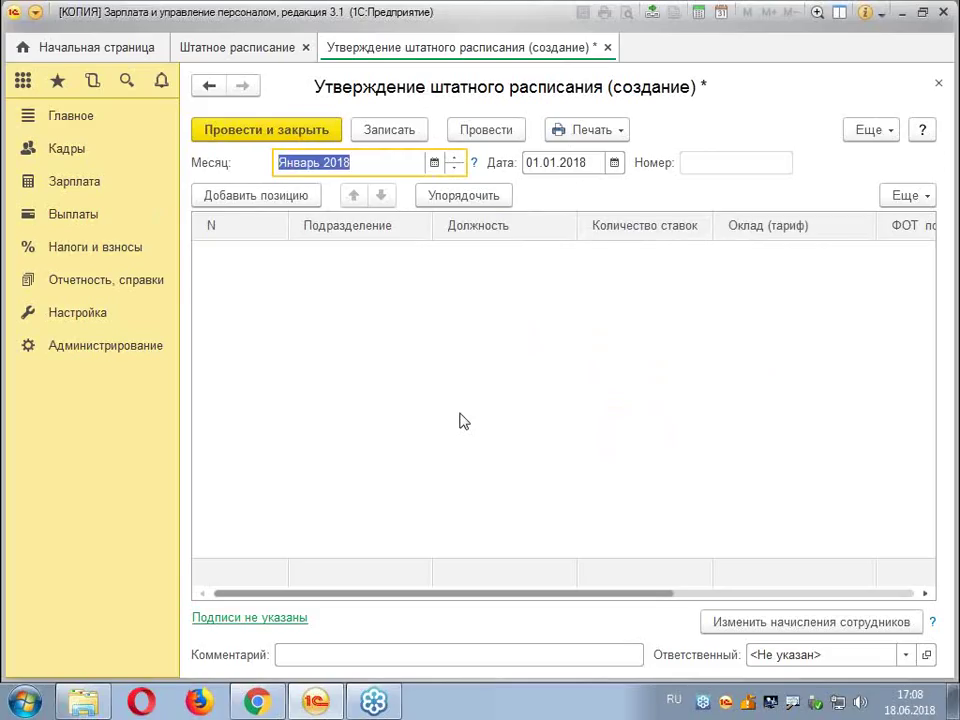
Add a staffing position for the department Дирекция with the job title Генеральный директор акционерного общества
left_click(266, 197)
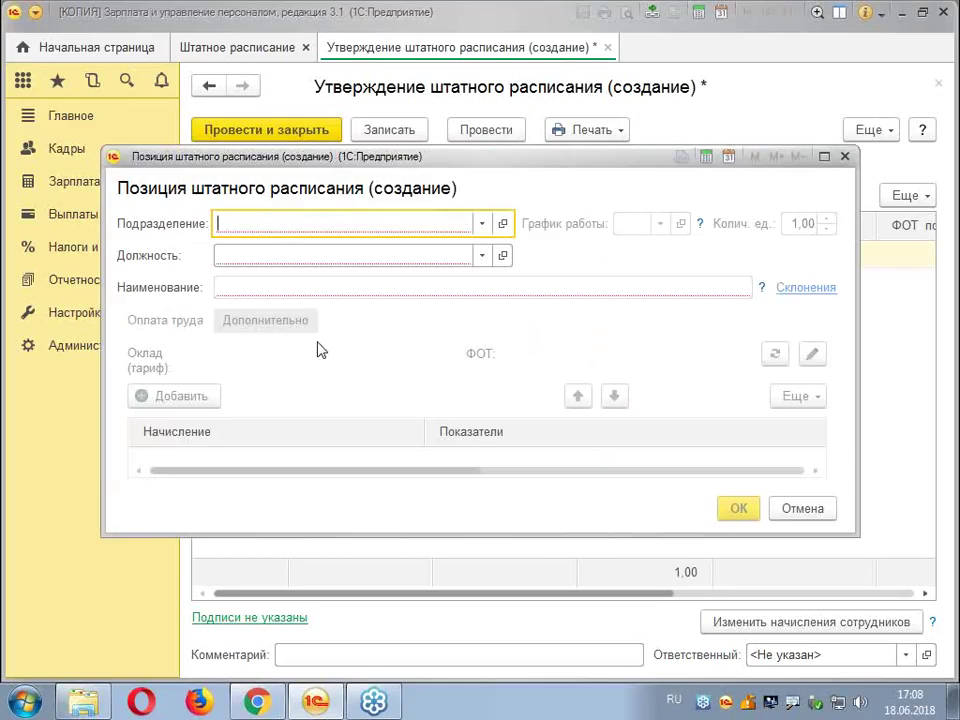
type("Д")
left_click(278, 253)
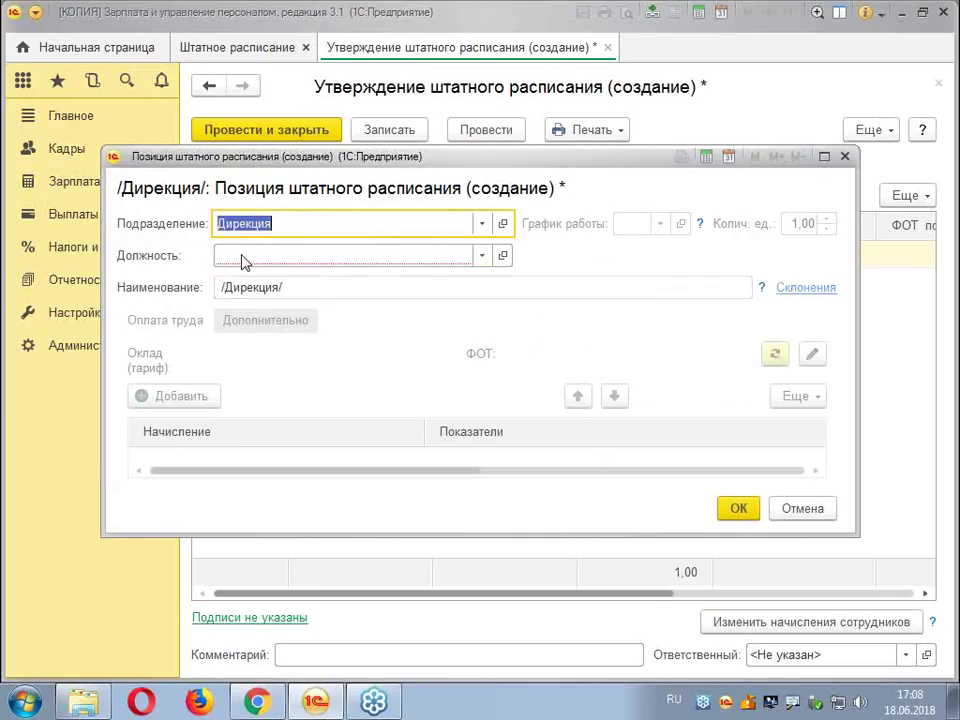
left_click(243, 257)
type("г")
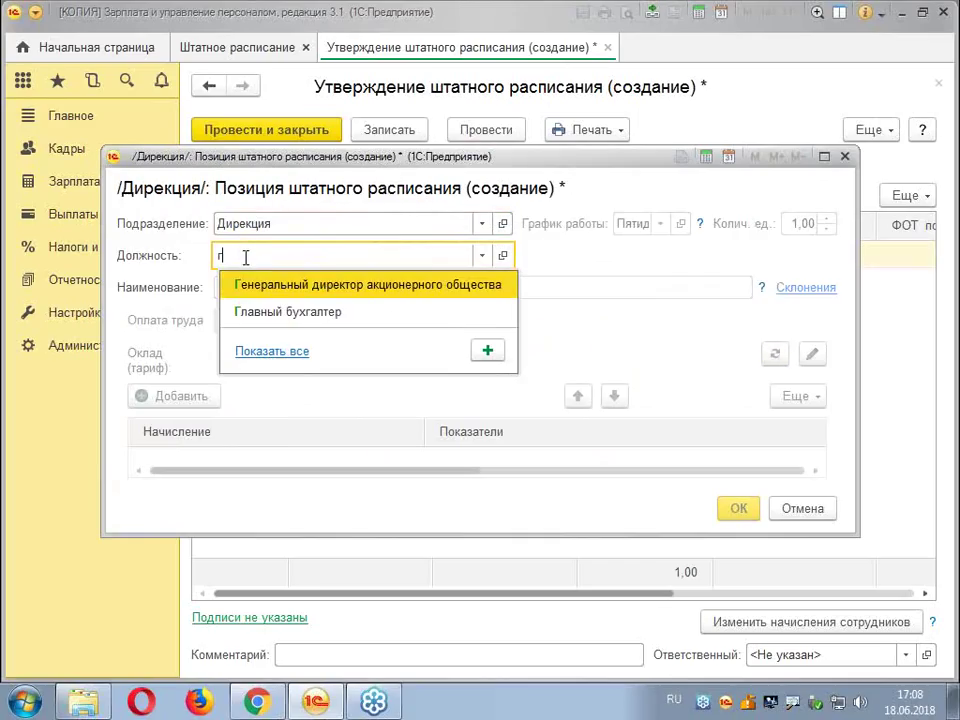
left_click(267, 287)
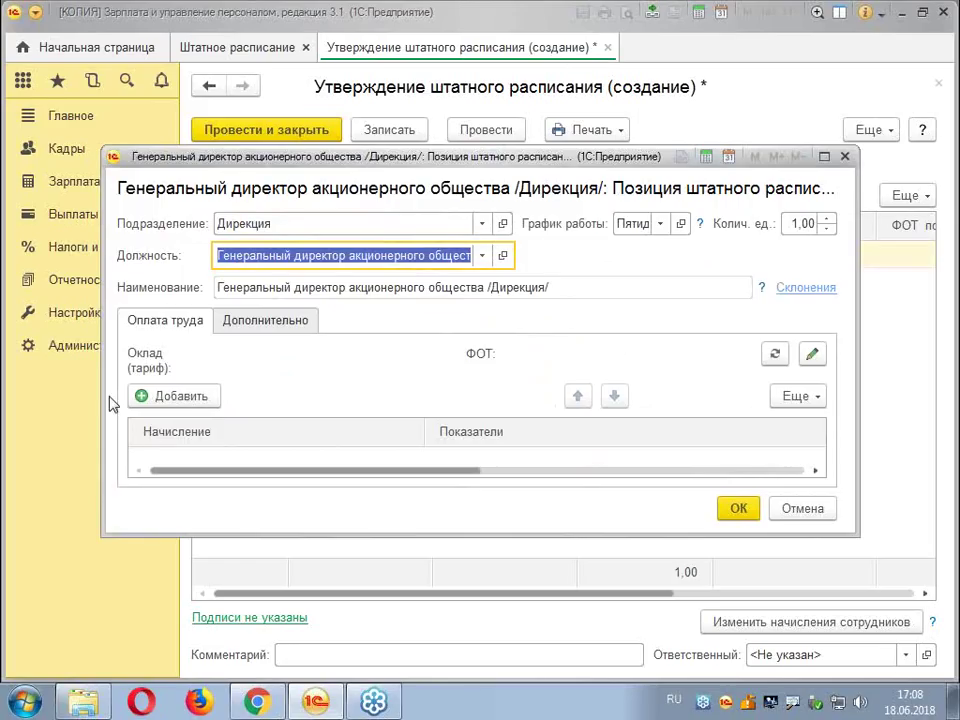
Add the accrual Оплата по окладу to the general director position with an Оклад of 100 000
left_click(170, 402)
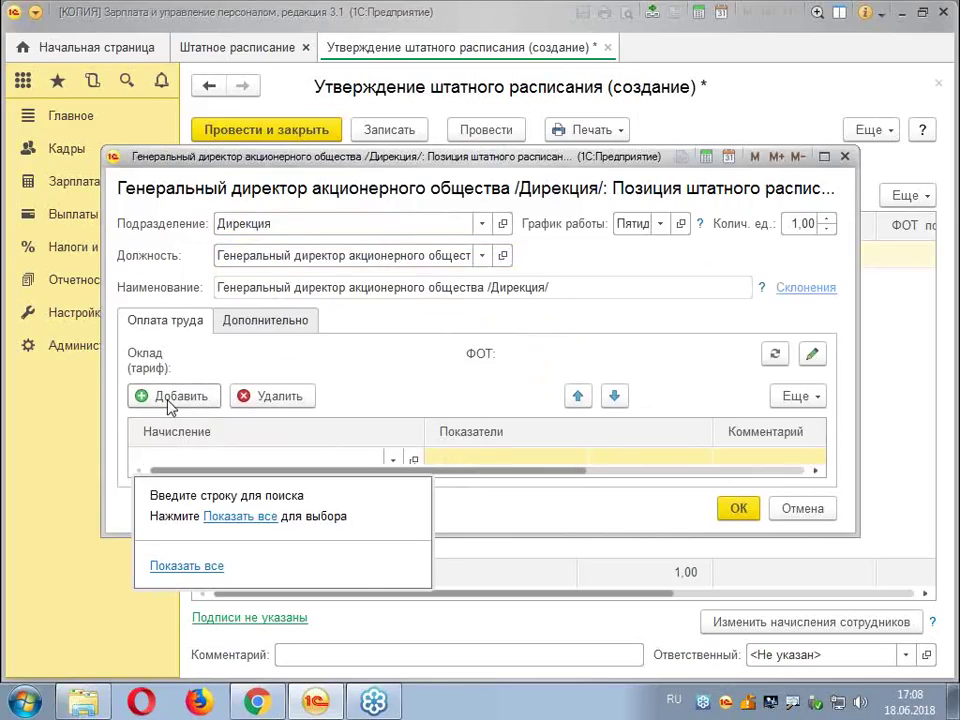
left_click(188, 567)
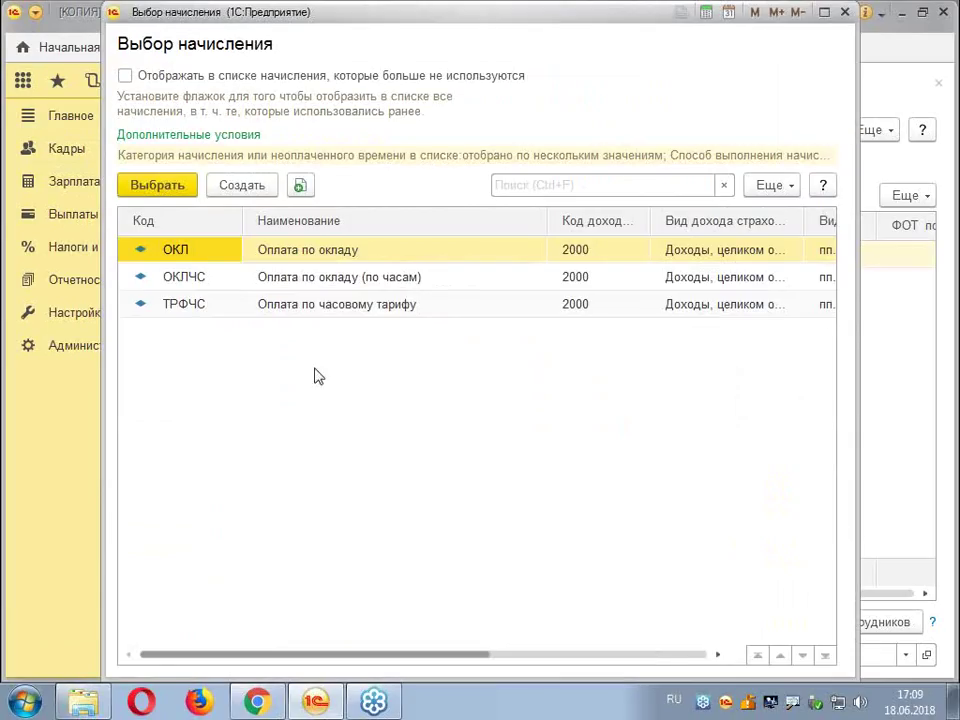
double_click(349, 257)
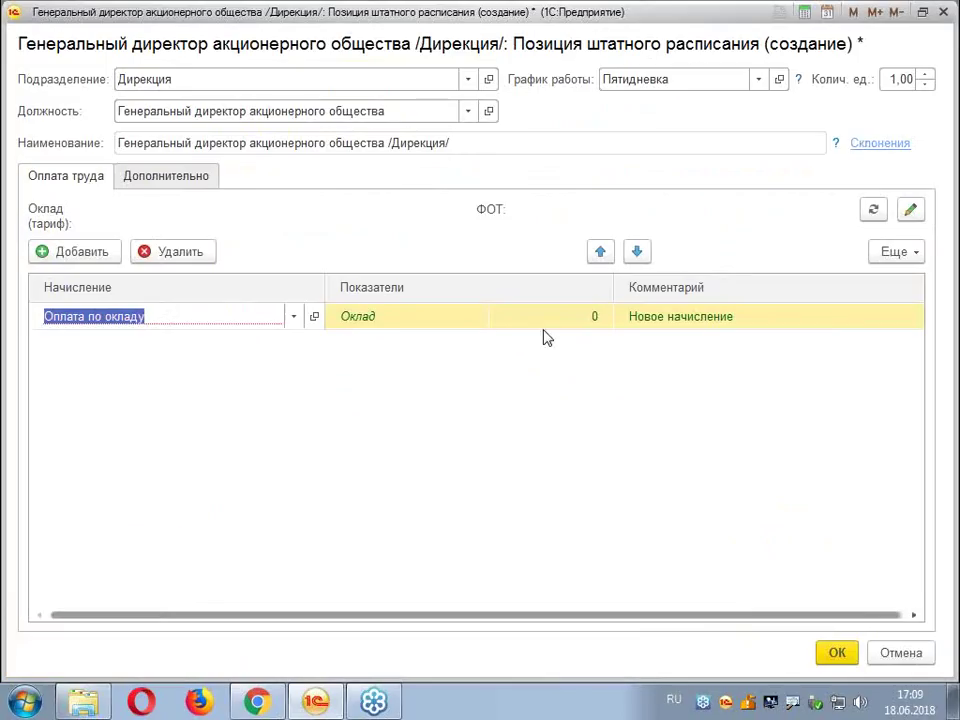
left_click(558, 320)
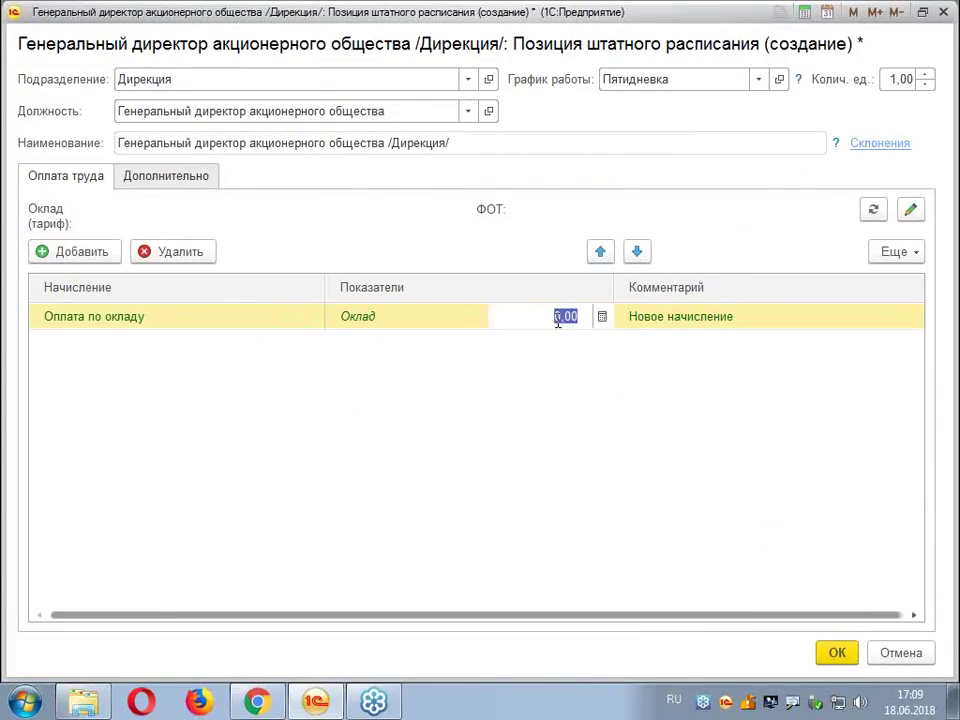
key("Right")
key("Return")
left_click(547, 320)
key("Right")
left_click_drag(538, 326, 585, 317)
type("100 0")
key("Return")
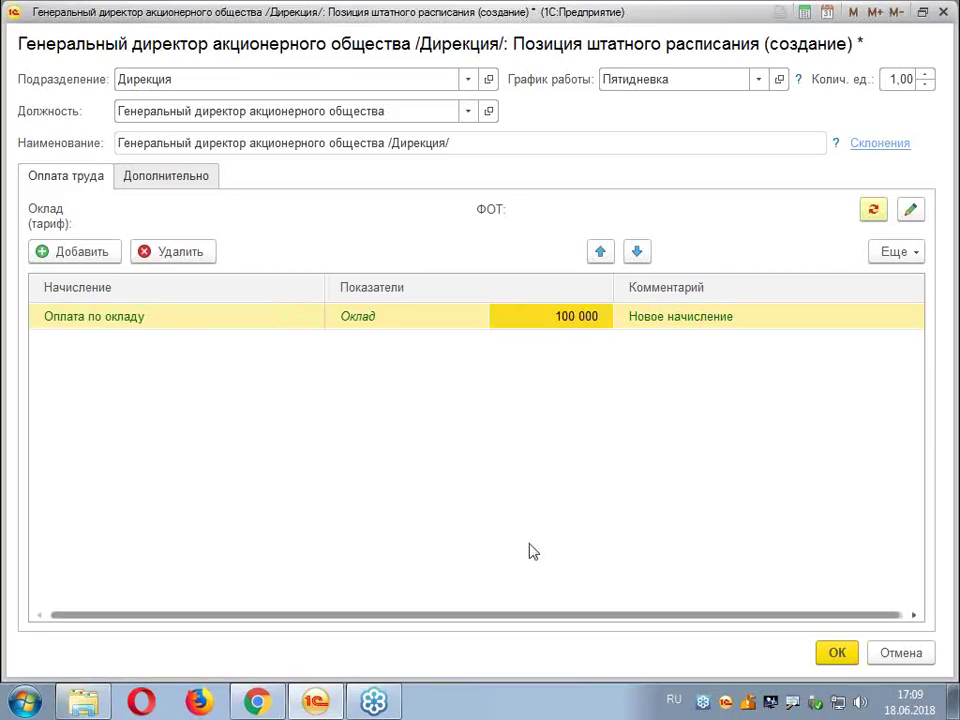
Select Основной as the leave type in the general director position's additional details and save the position
left_click(176, 186)
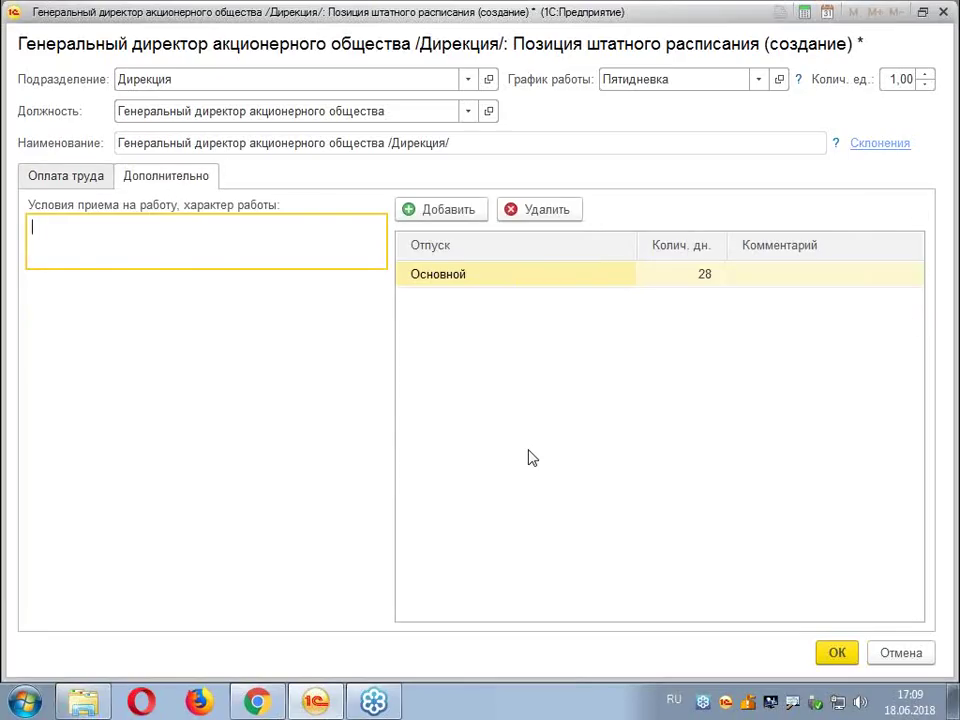
left_click(550, 285)
left_click(550, 287)
left_click(452, 402)
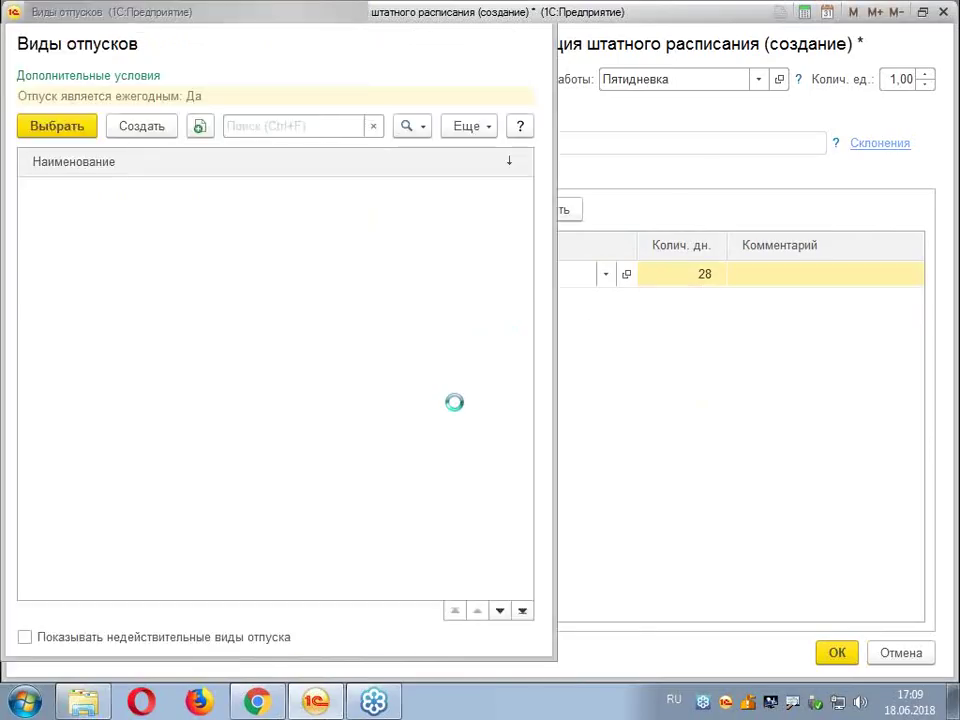
double_click(357, 215)
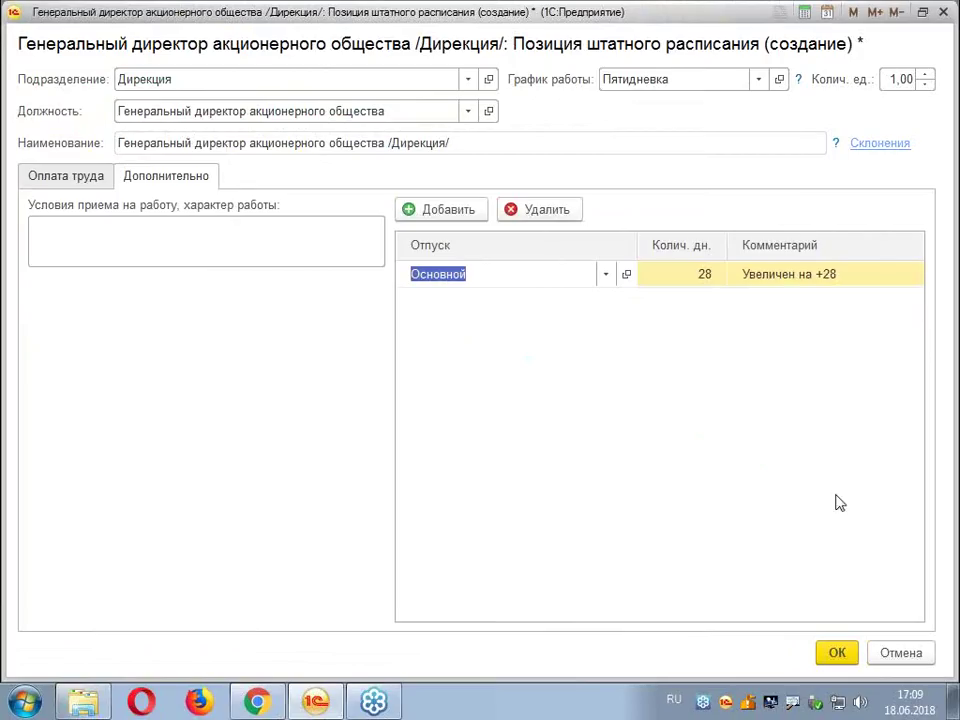
left_click(733, 487)
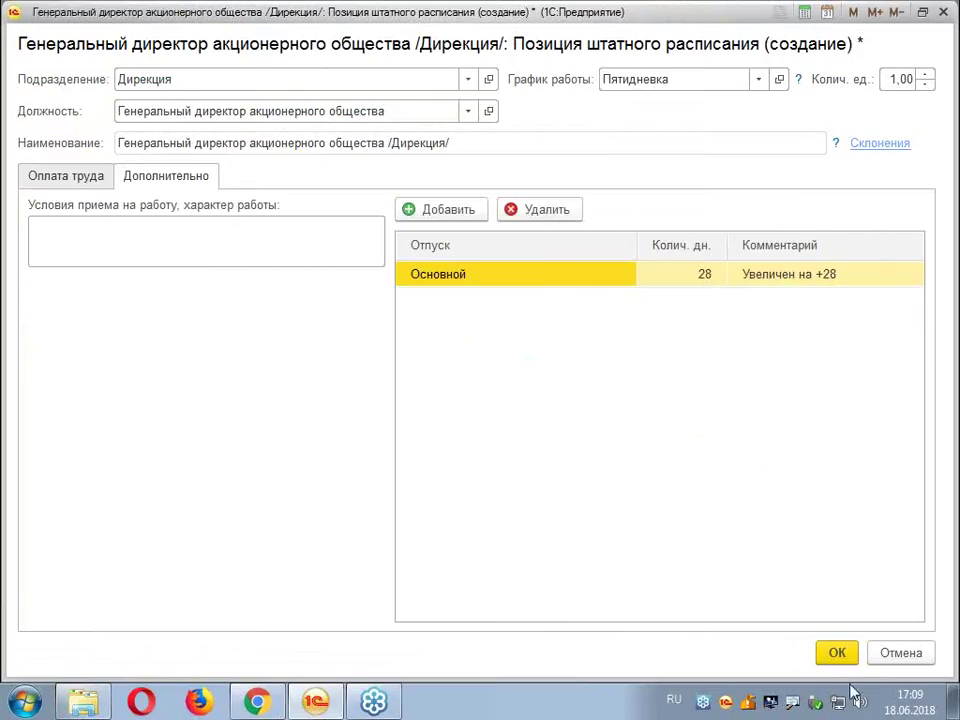
left_click(836, 654)
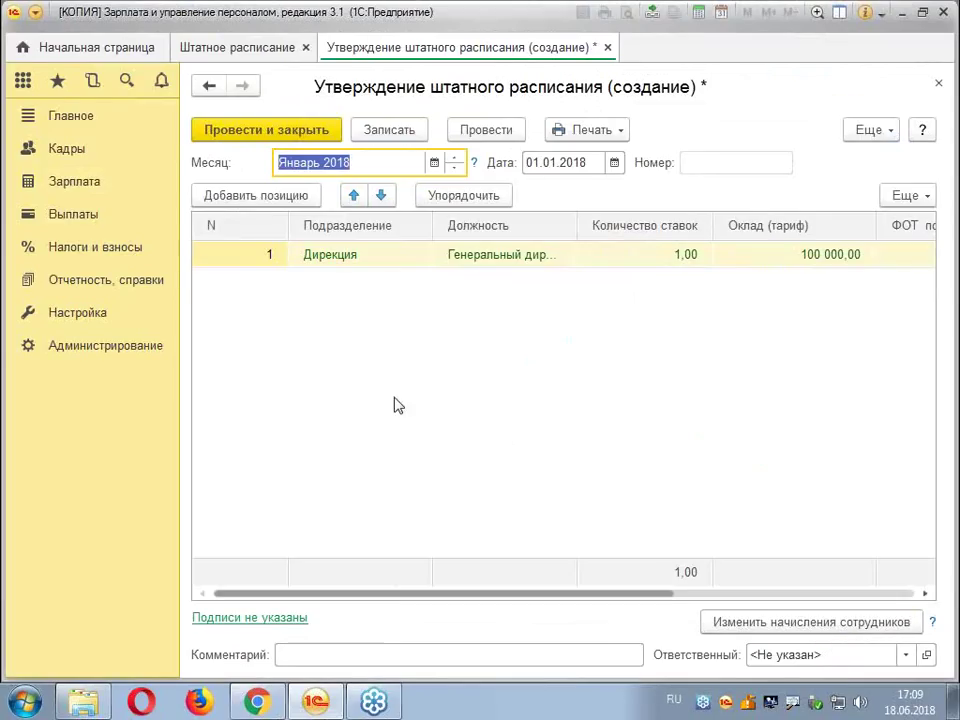
Add a staffing position for the department Бухгалтерия with the job title Главный бухгалтер
left_click(256, 196)
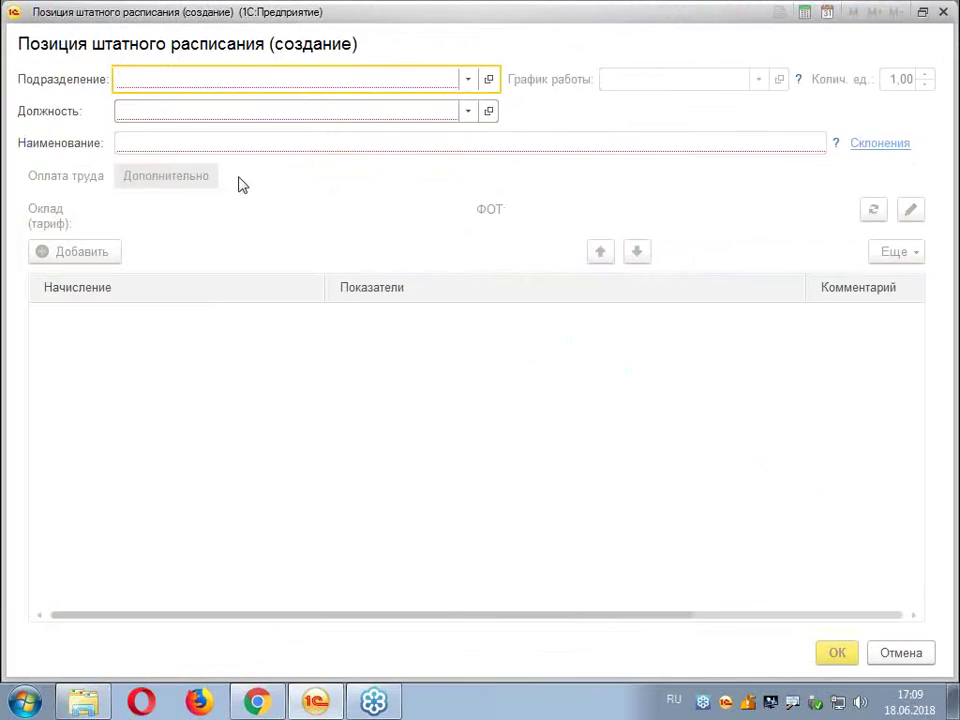
type("б")
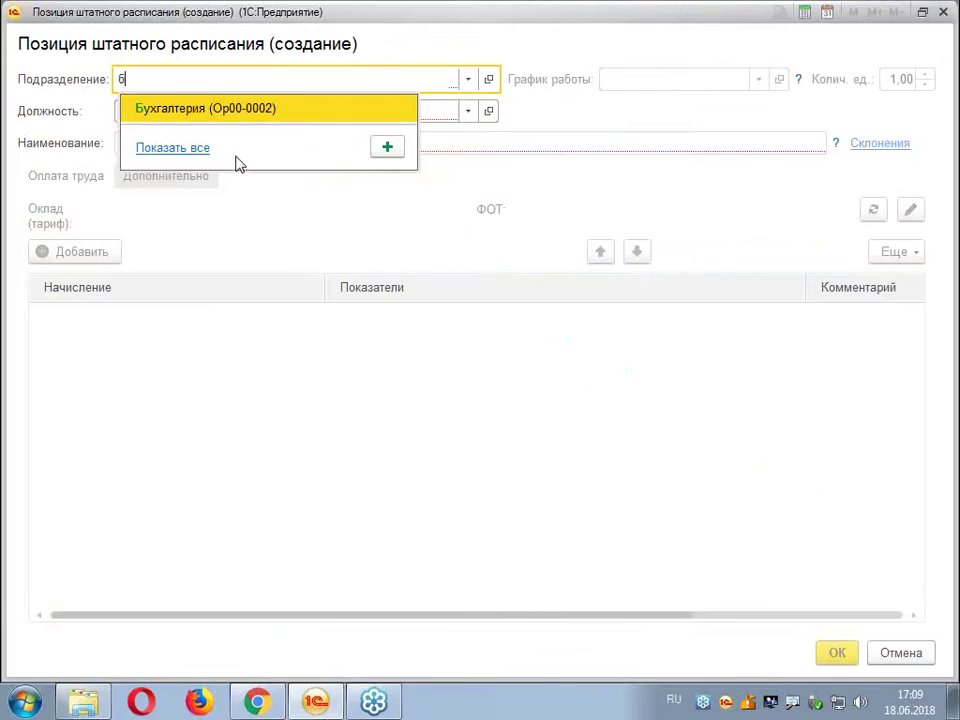
left_click(214, 107)
left_click(167, 109)
type("г")
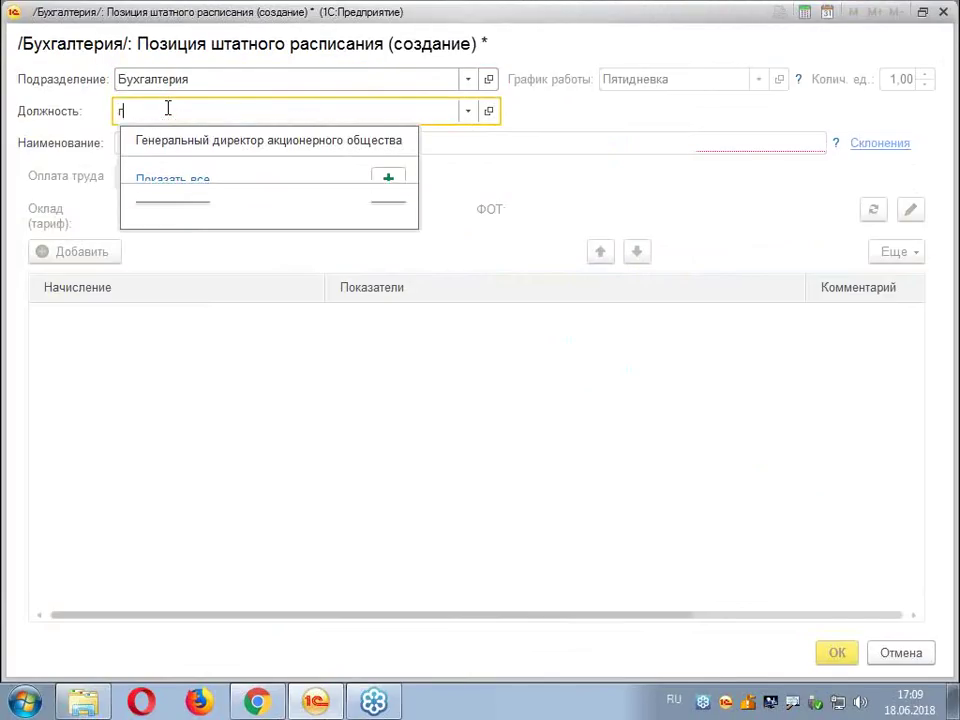
left_click(187, 168)
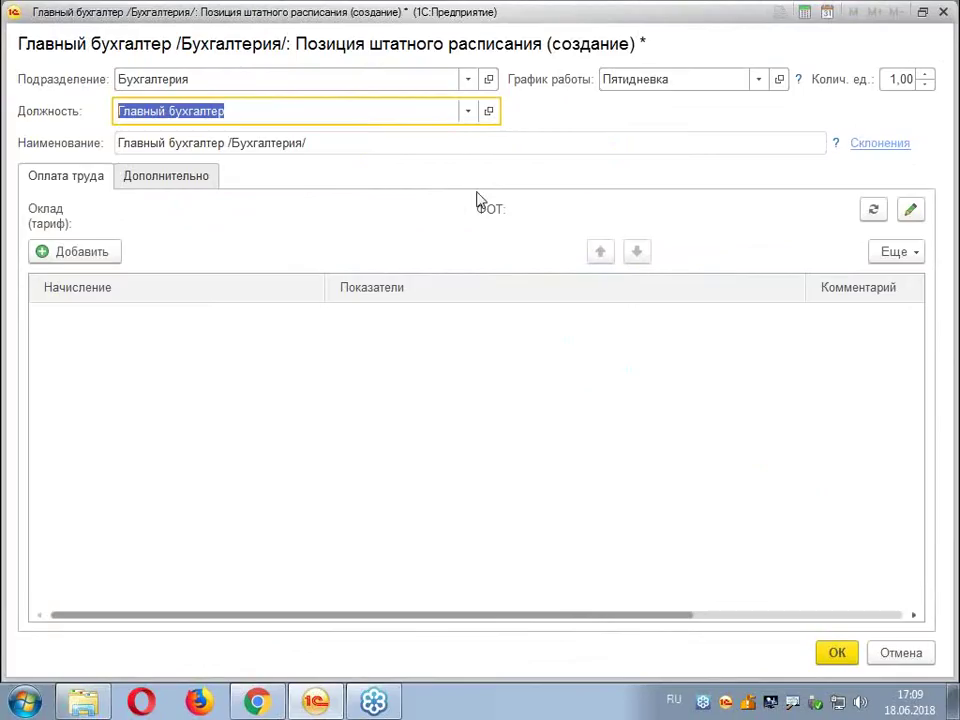
Add the accrual Оплата по окладу with an Оклад of 75 000 to the Главный бухгалтер position and save it
left_click(98, 255)
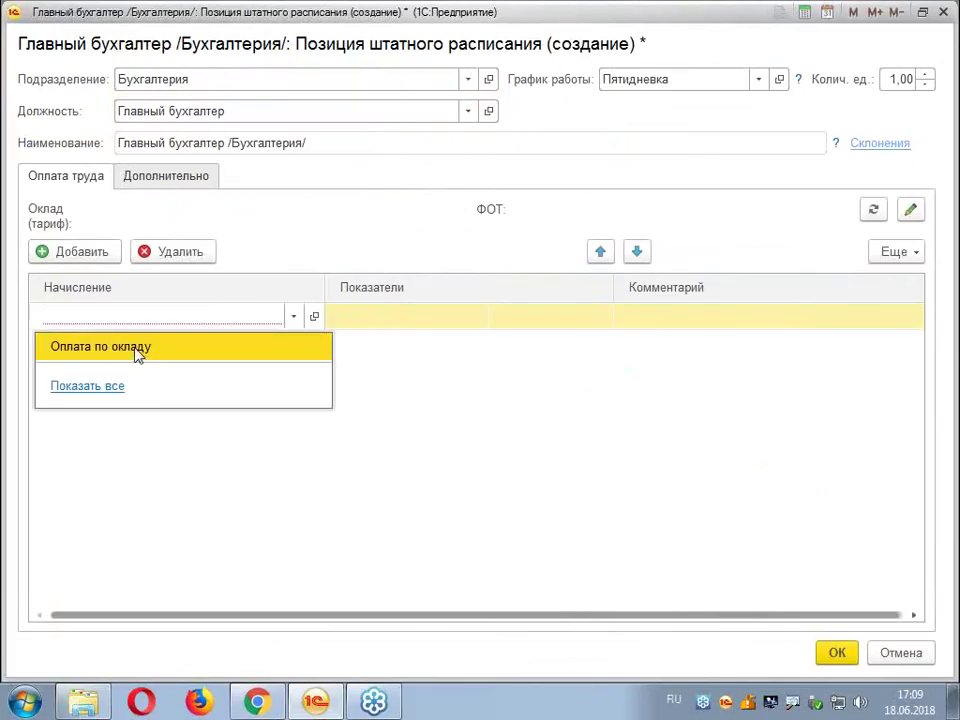
left_click(140, 349)
type("7")
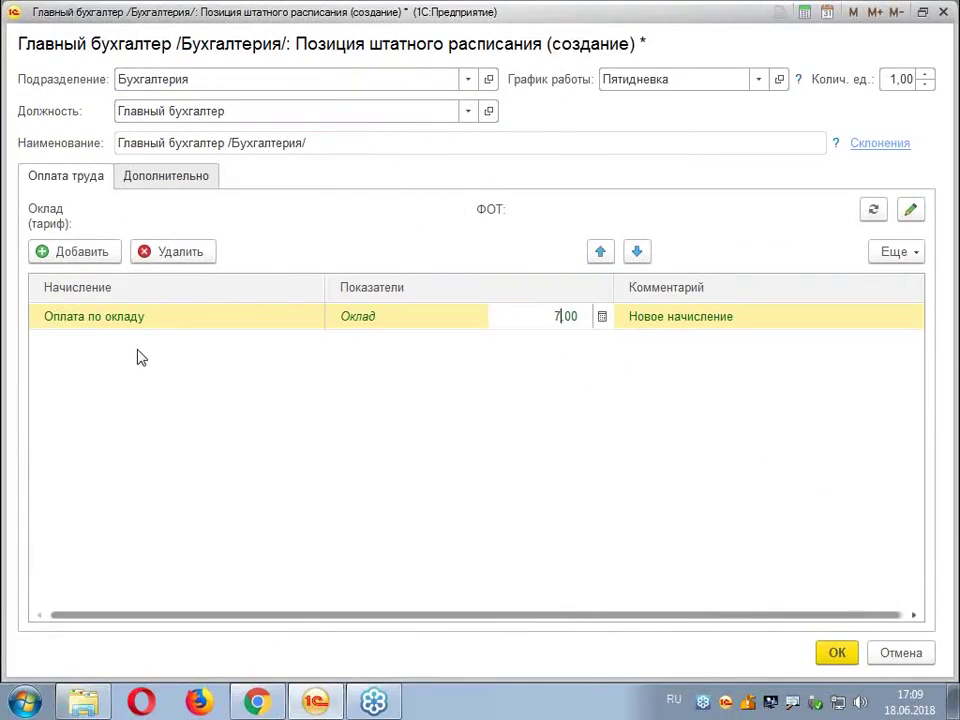
type("5 000")
key("Return")
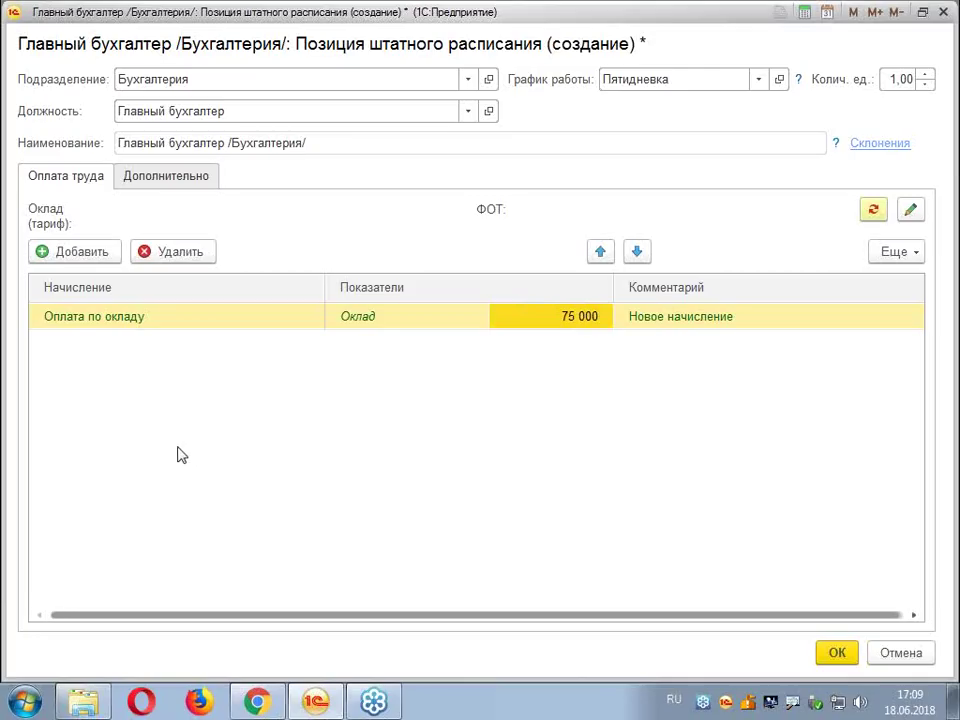
left_click(838, 654)
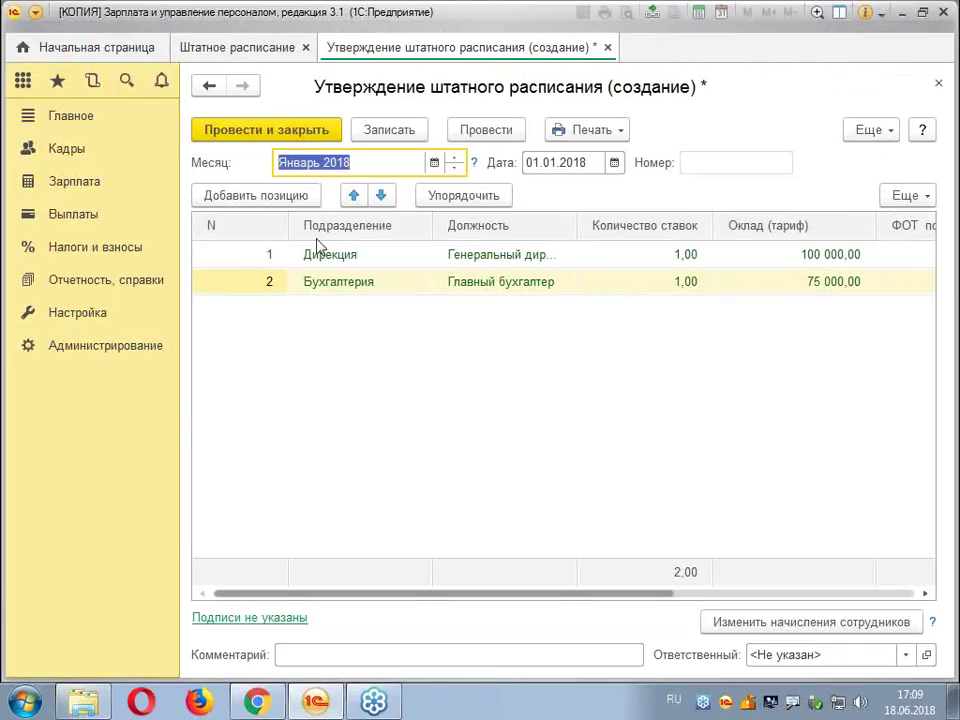
Add a staffing position for Бухгалтерия with the job title Бухгалтер and set the number of units to 3
left_click(256, 196)
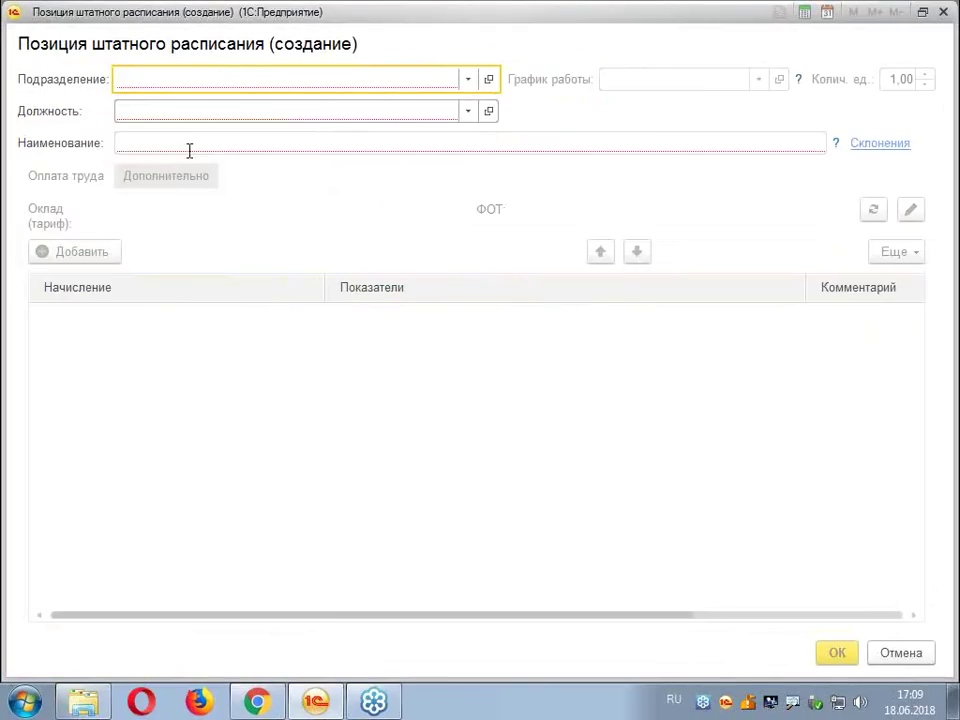
type("б")
left_click(182, 114)
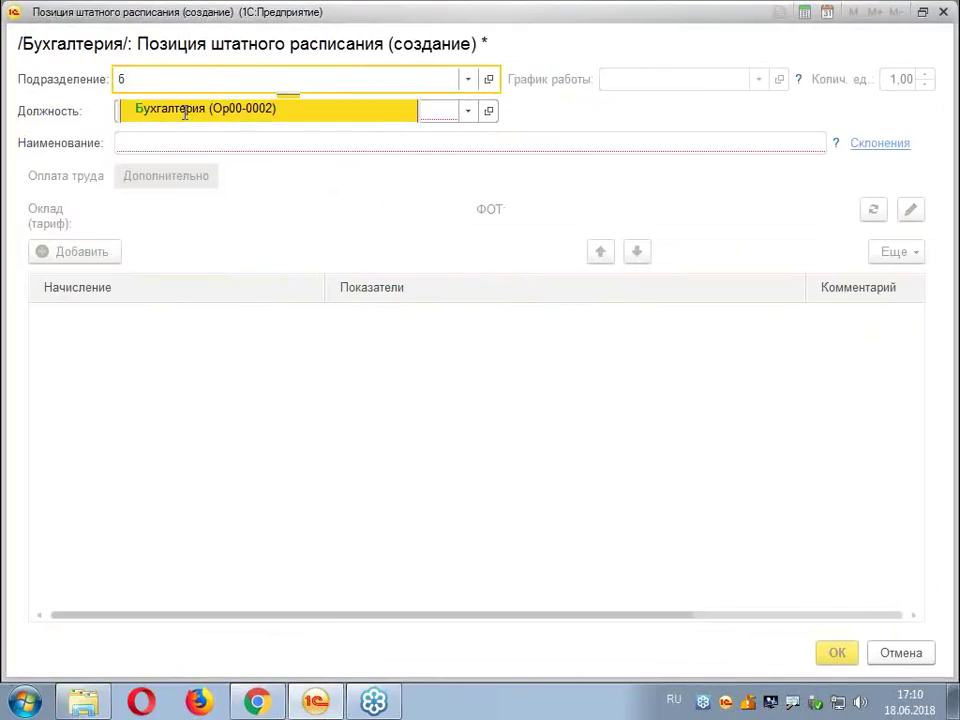
left_click(169, 110)
type("б")
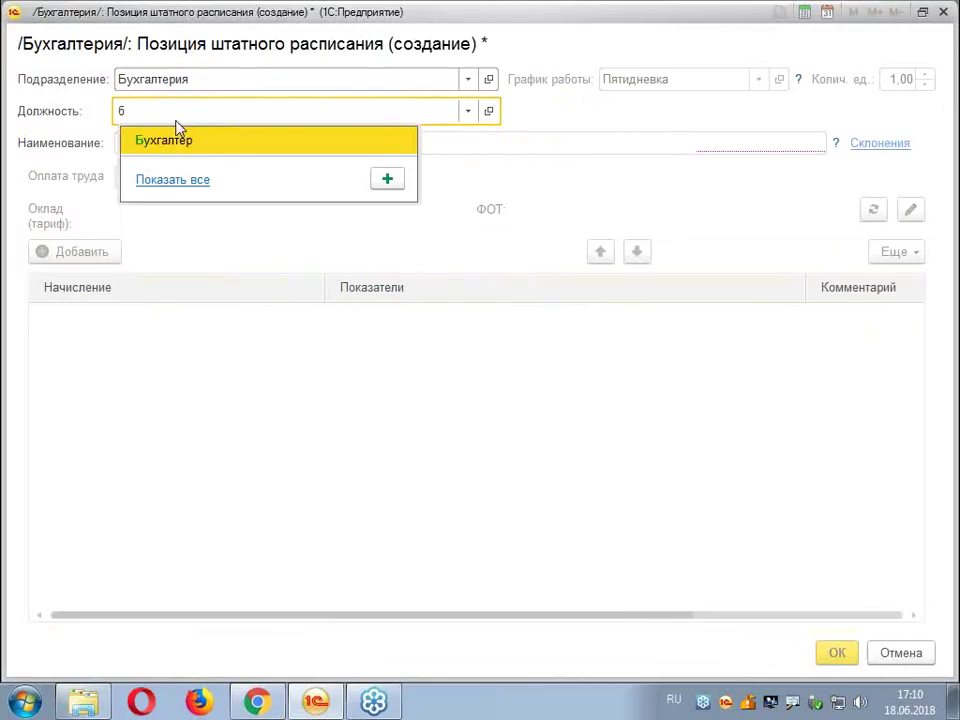
left_click(199, 146)
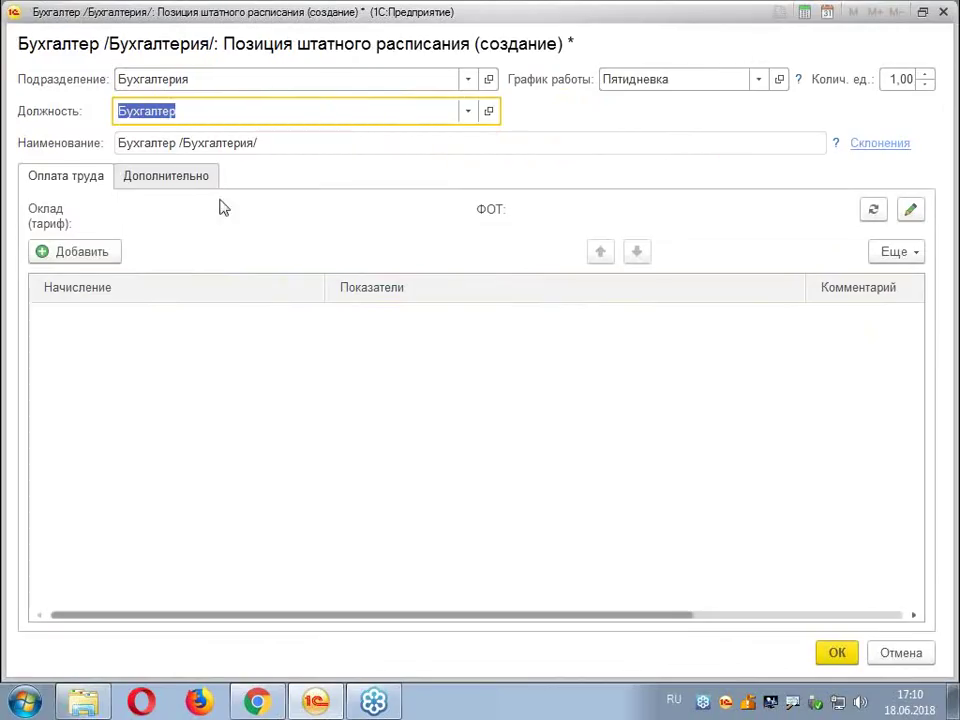
left_click(928, 74)
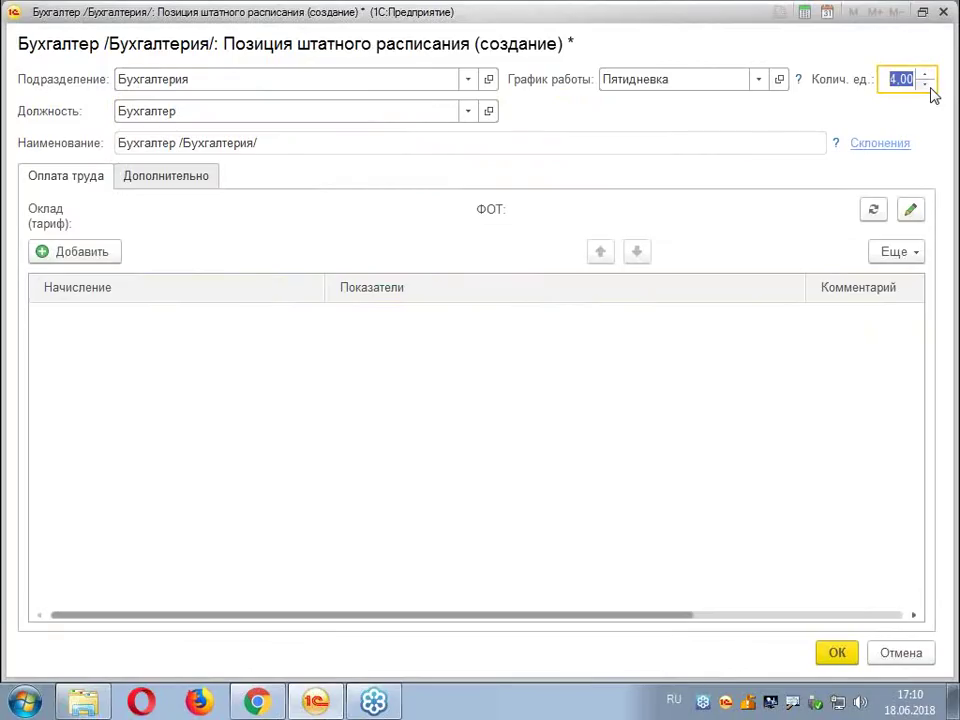
left_click(929, 84)
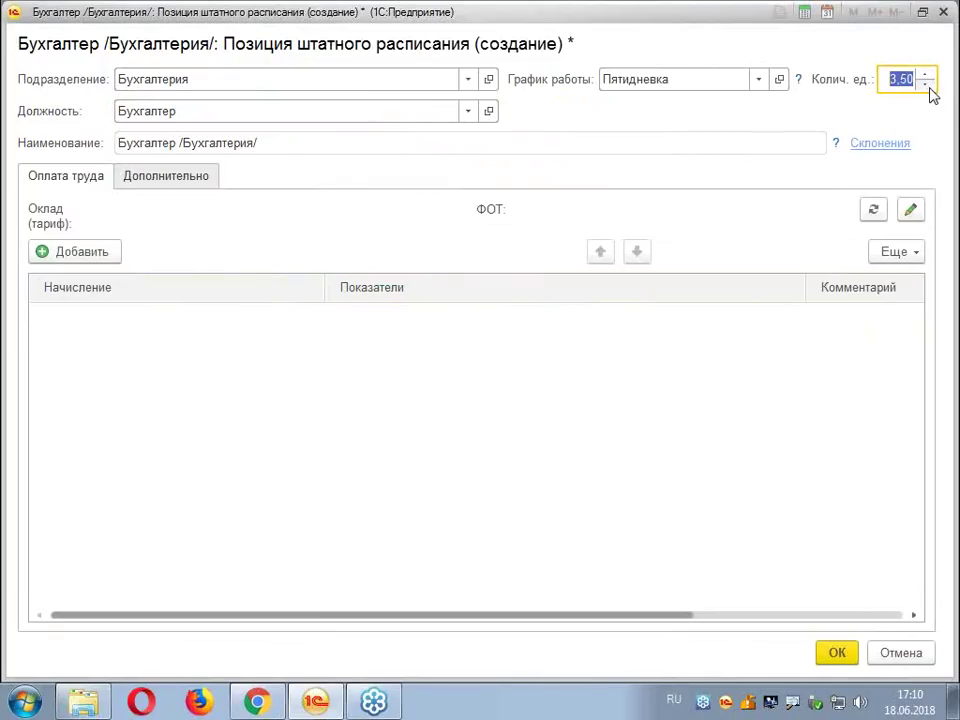
Add the accrual Оплата по окладу with an Оклад of 45 000 to the Бухгалтер position and save it
left_click(85, 254)
left_click(135, 358)
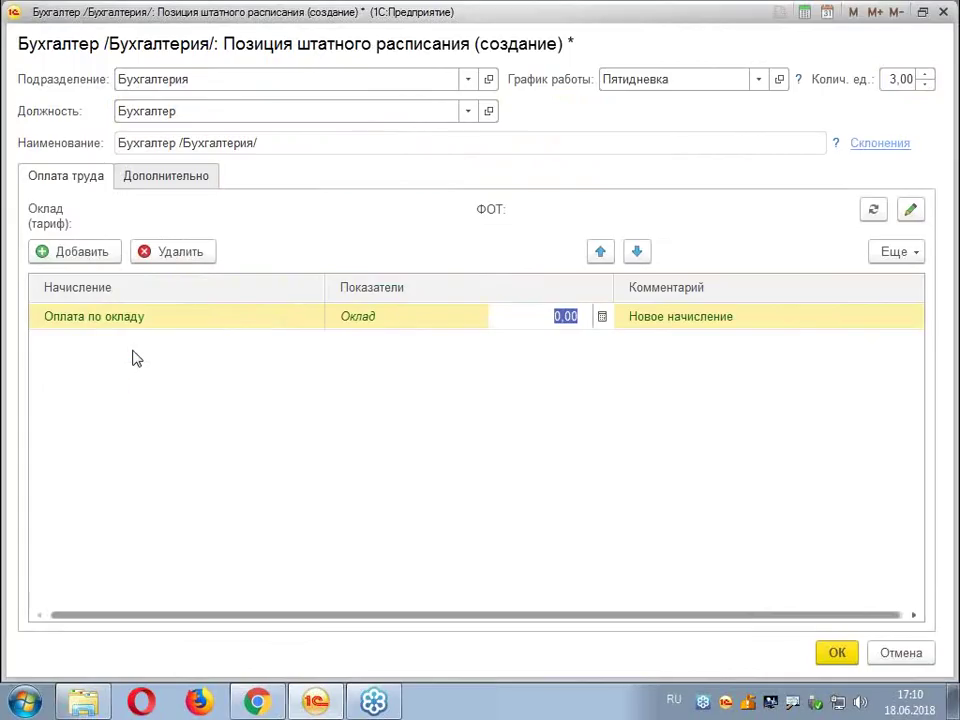
type("45 000")
key("Return")
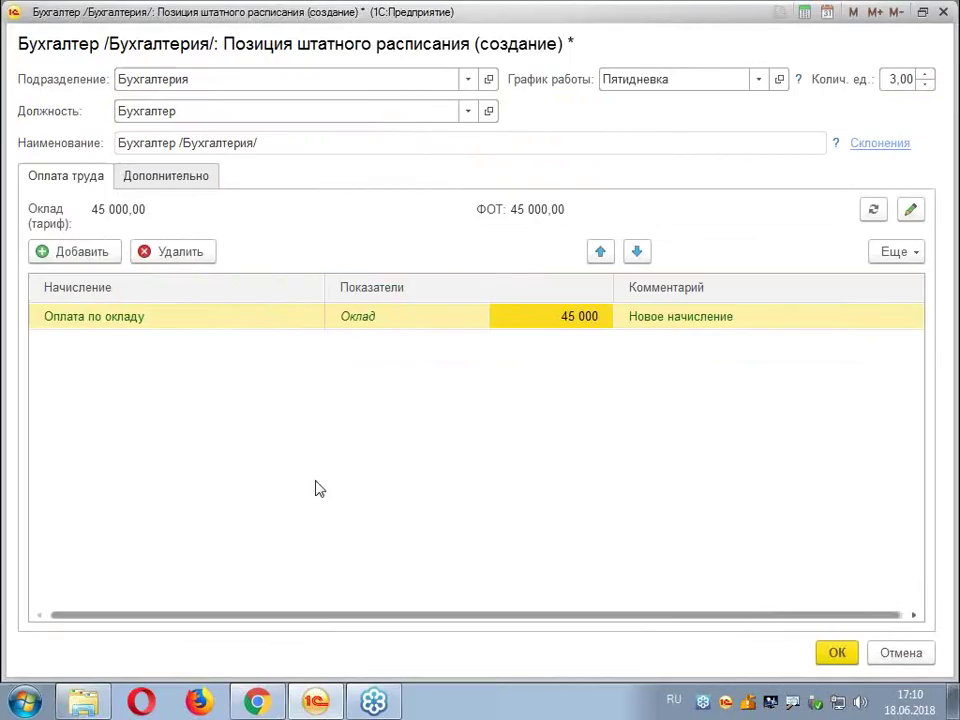
left_click(838, 653)
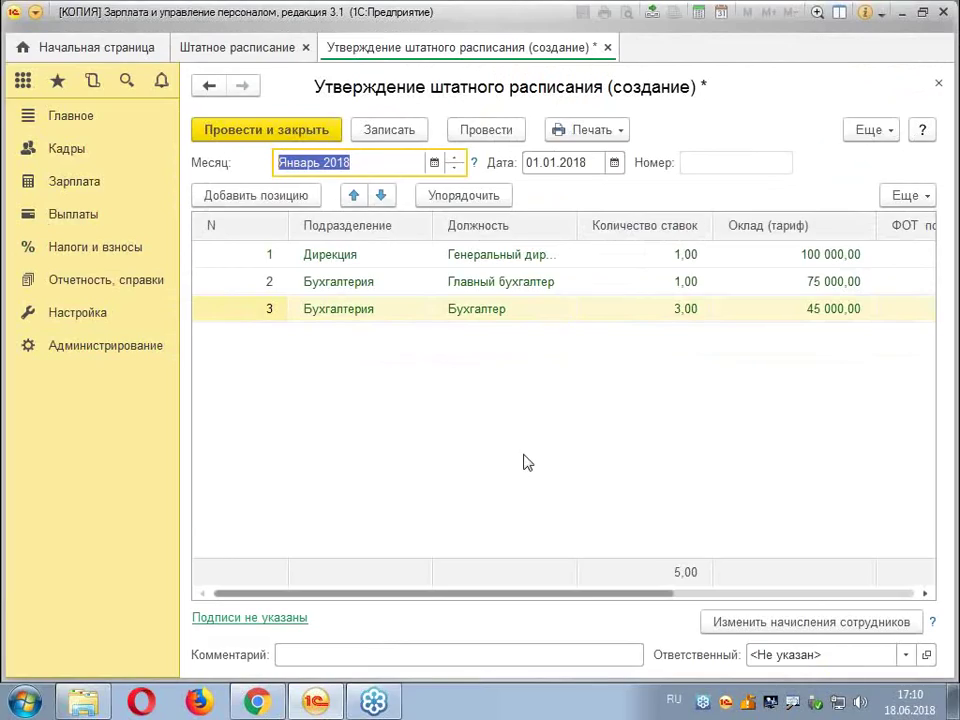
Add a staffing position for Отдел кадров with the job title Специалист по кадрам and set the number of units to 2
left_click(258, 195)
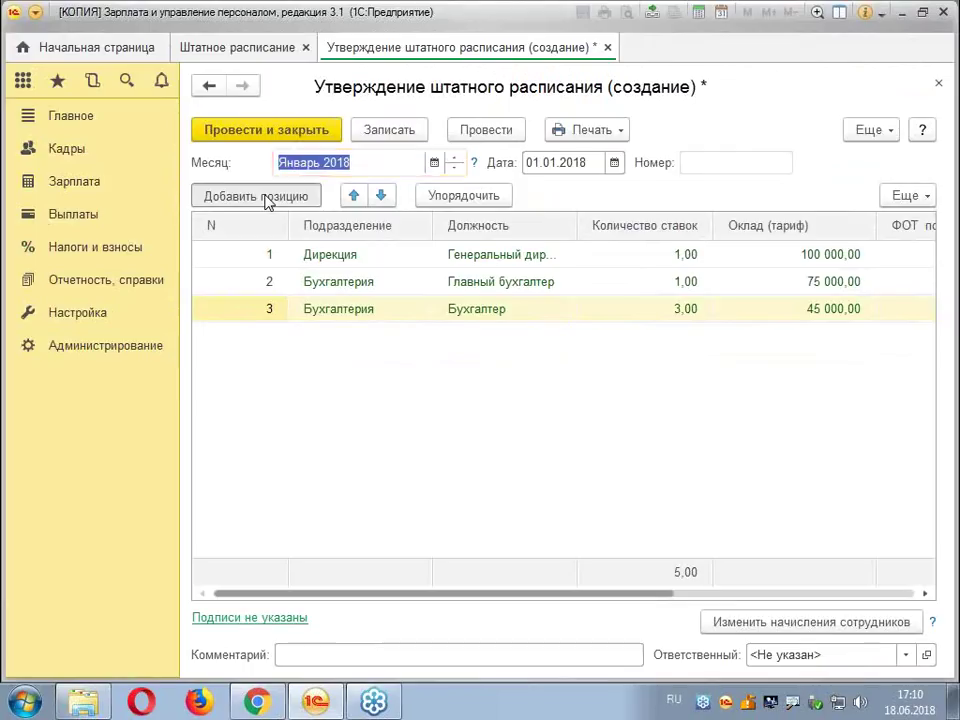
type("о")
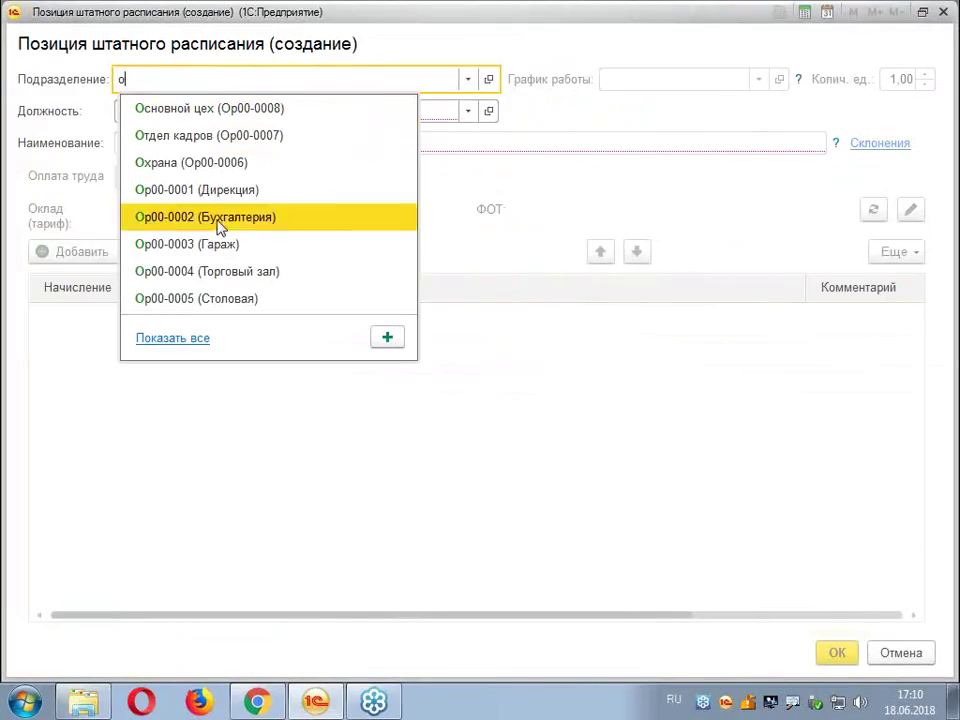
left_click(236, 139)
left_click(148, 103)
type("с")
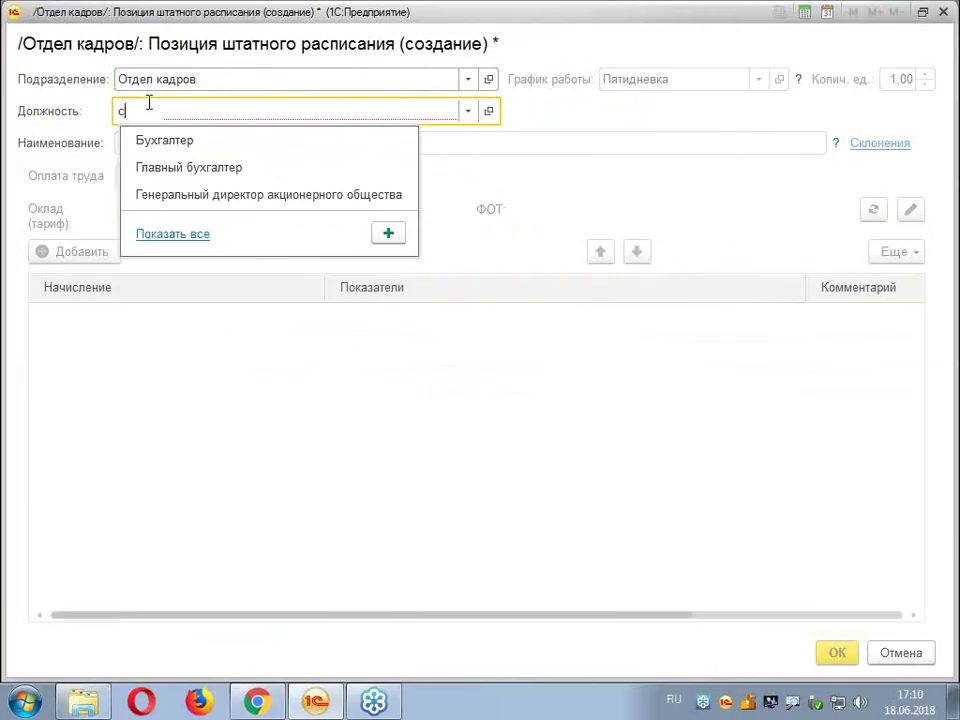
type("т п")
left_click(192, 146)
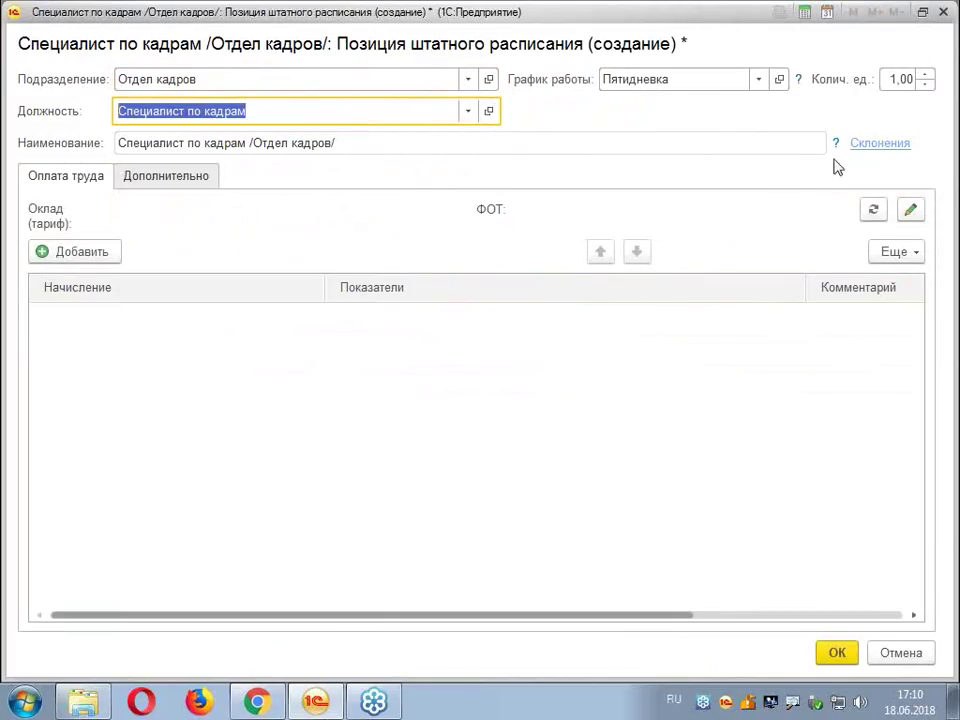
left_click(927, 74)
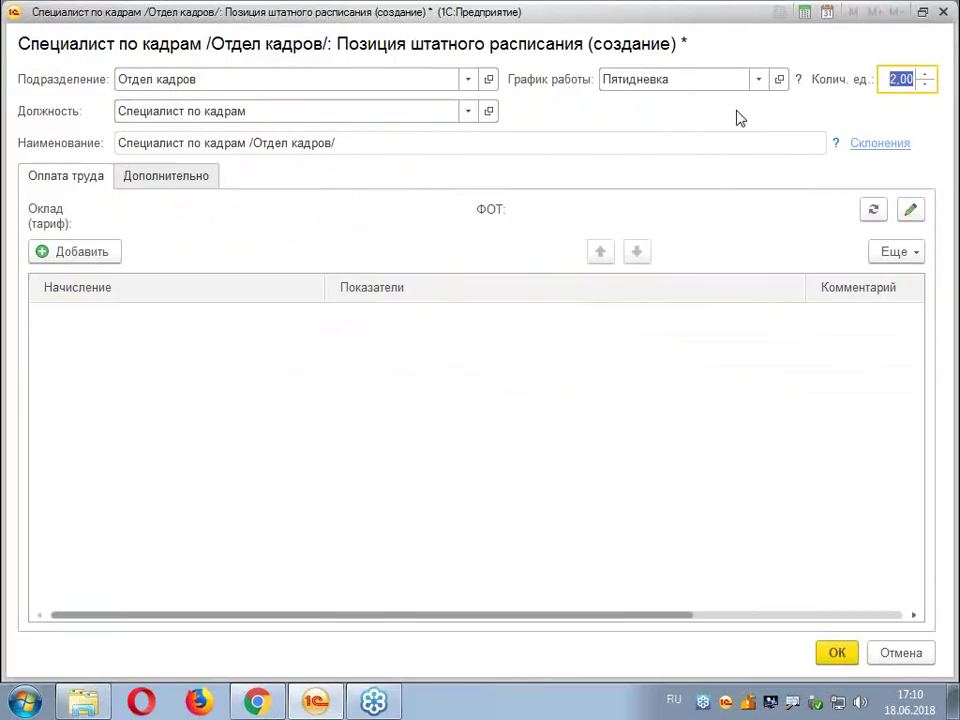
Add the accrual Оплата по окладу with an Оклад of 40 000 to the Специалист по кадрам position
left_click(56, 257)
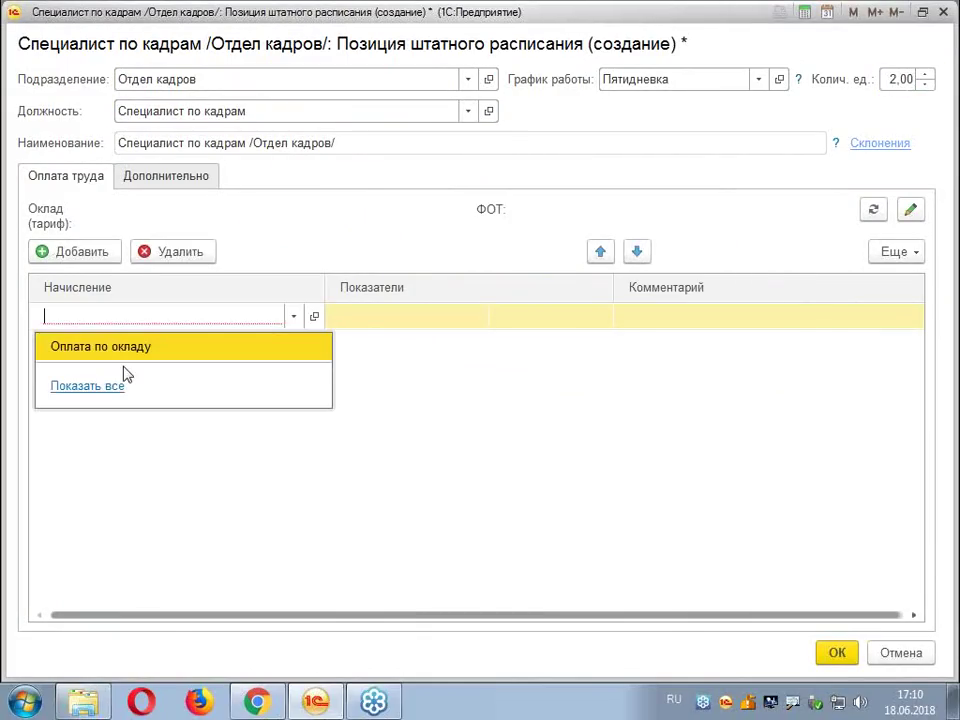
left_click(131, 350)
type("40 000,00")
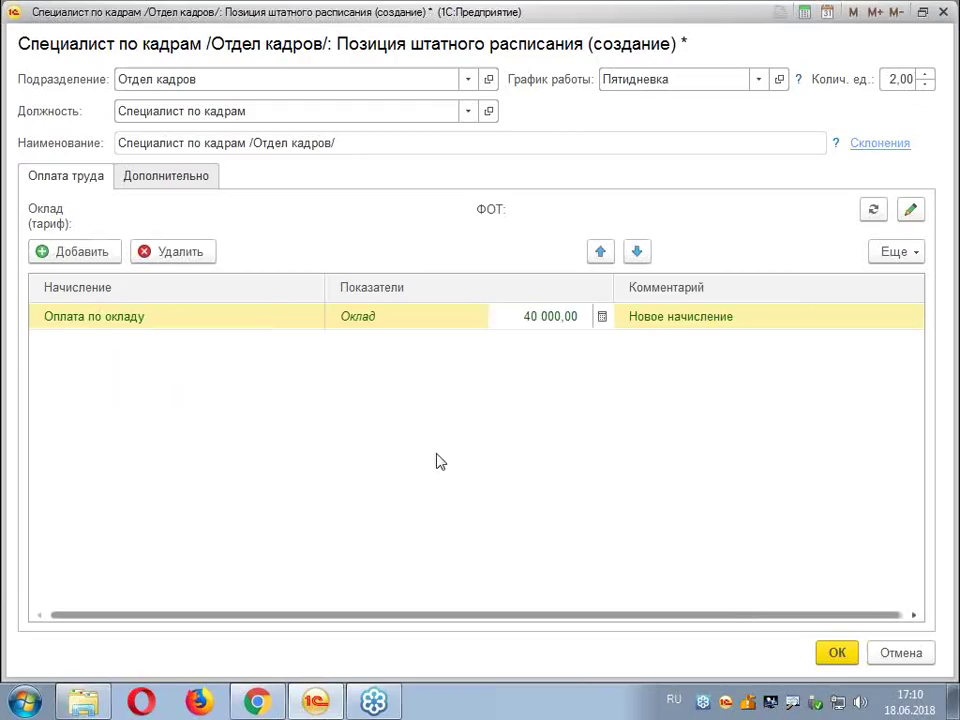
key("Return")
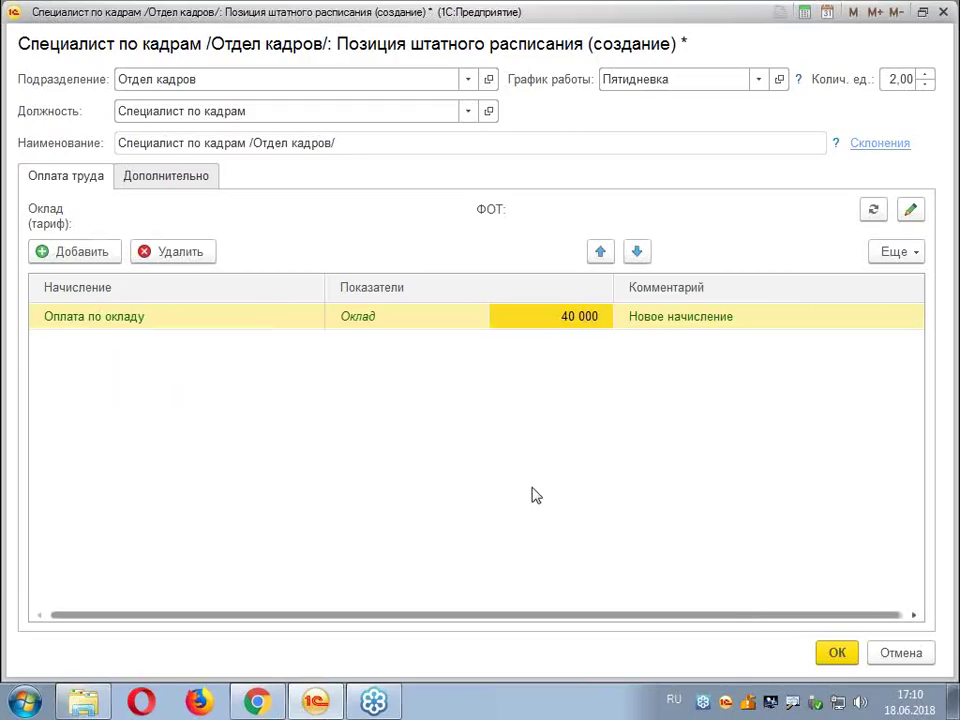
Save the Специалист по кадрам position and add a staffing position for Столовая with the job title Повар
left_click(836, 653)
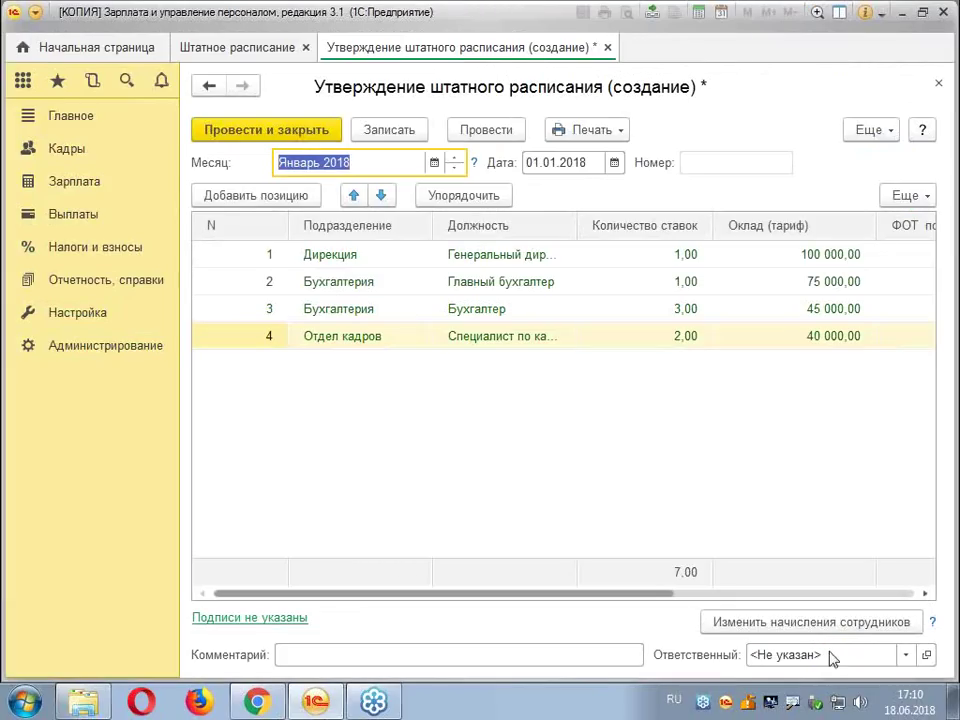
left_click(234, 200)
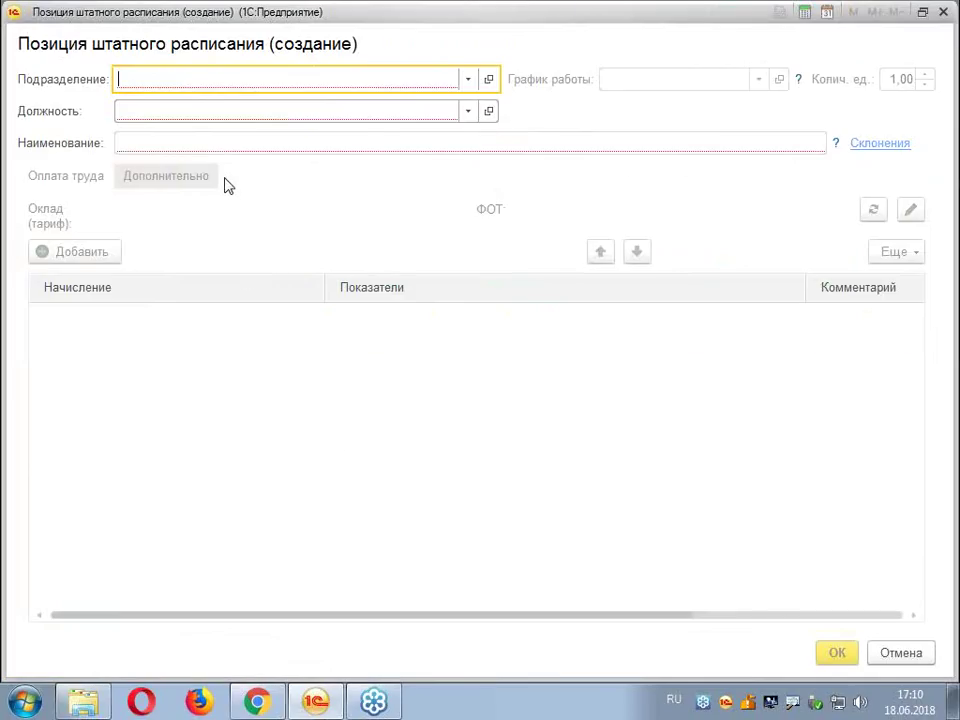
type("ст")
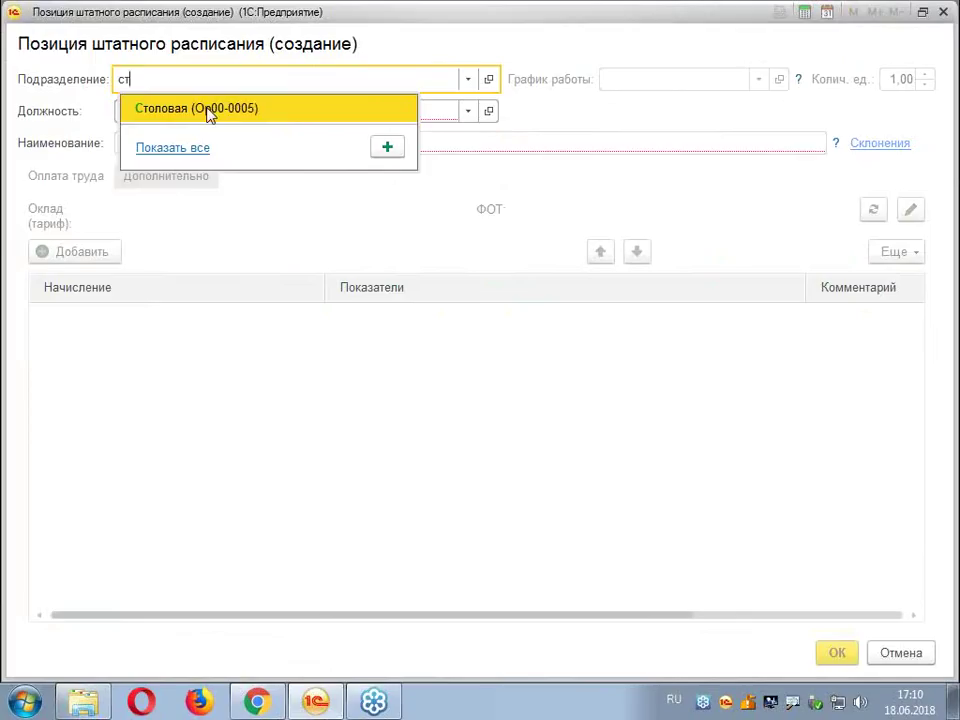
left_click(208, 108)
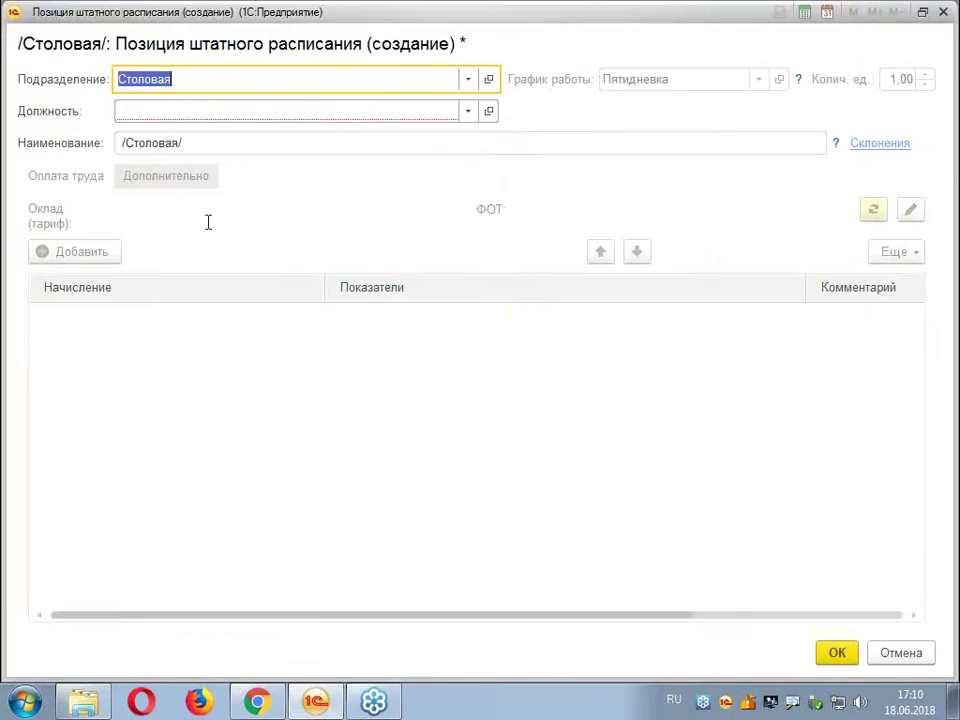
left_click(143, 105)
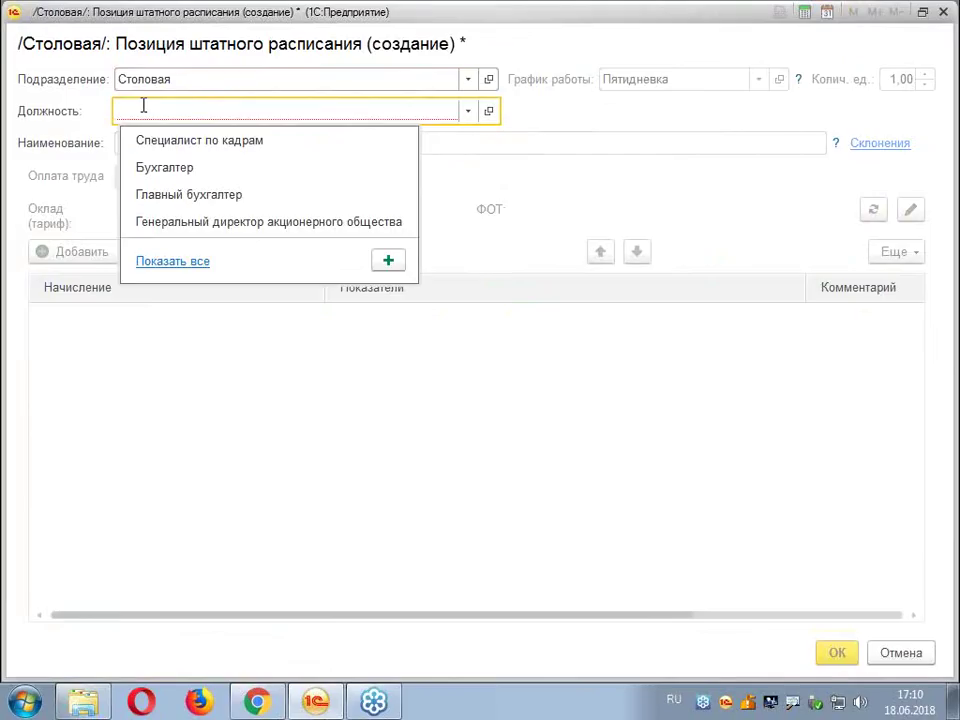
type("п")
left_click(167, 156)
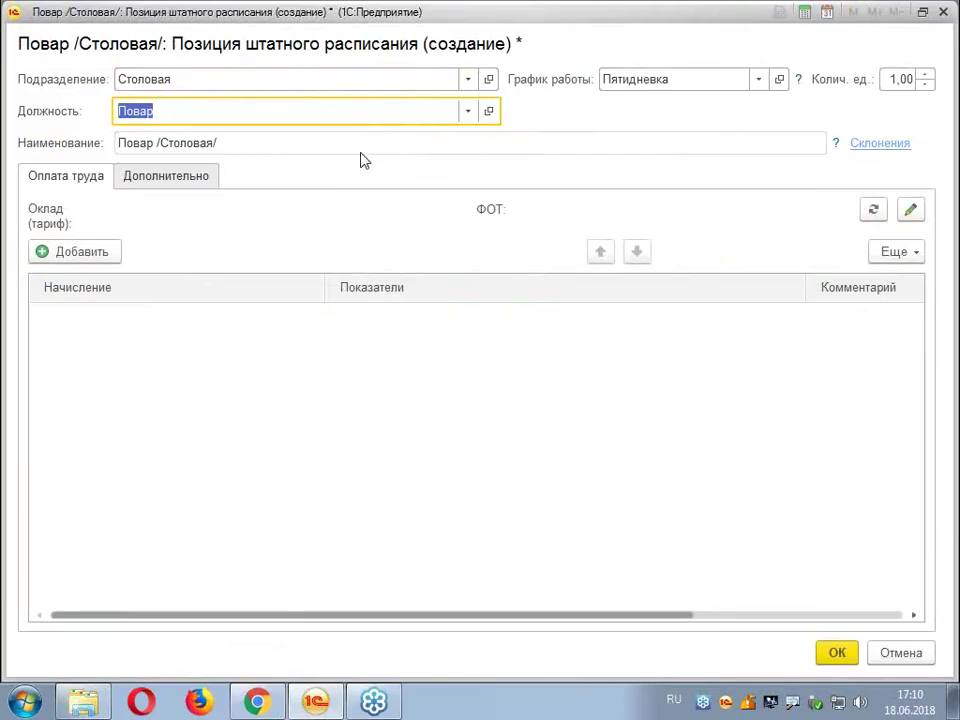
Clear the work schedule of the Повар position and set its number of units to 2
left_click(683, 79)
key("BackSpace")
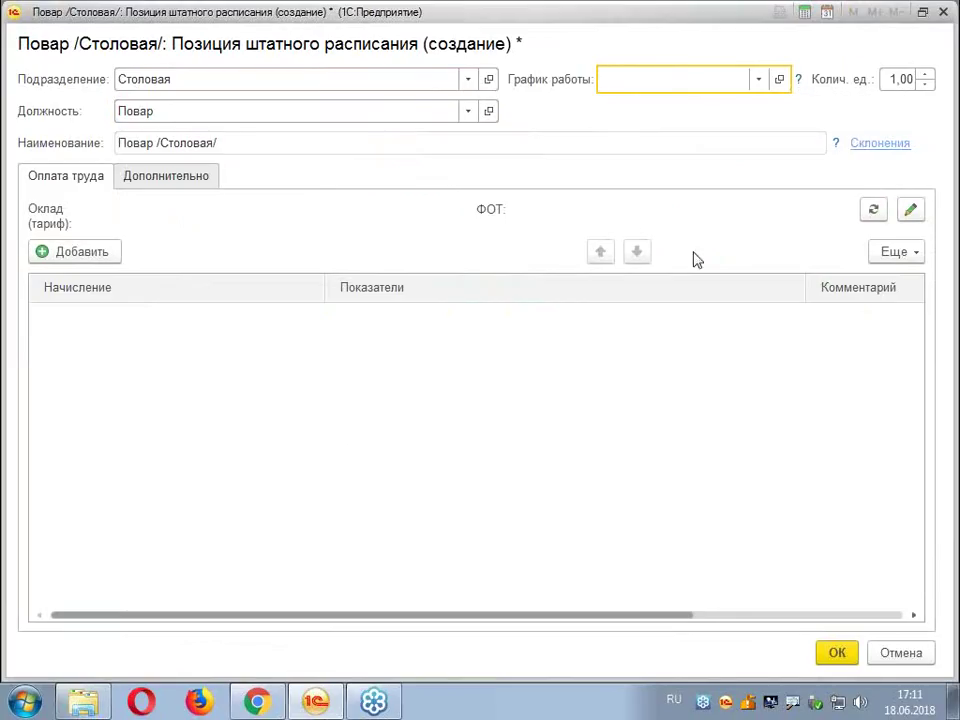
left_click(928, 74)
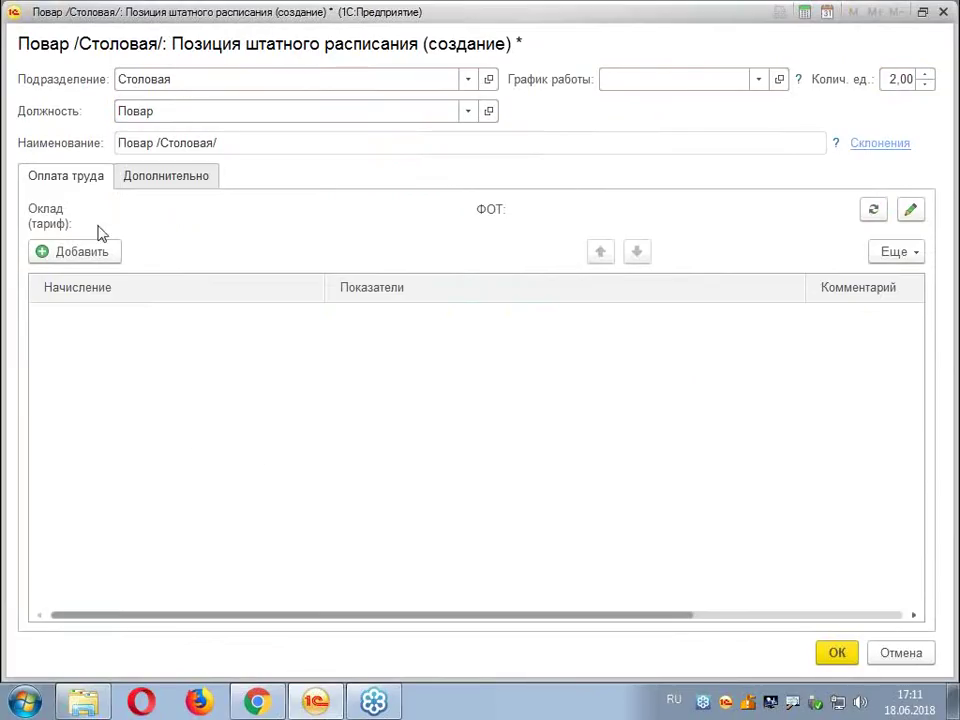
Add the accrual Оплата по окладу (по часам) with an Оклад of 30 000 to the Повар position and save it
left_click(62, 252)
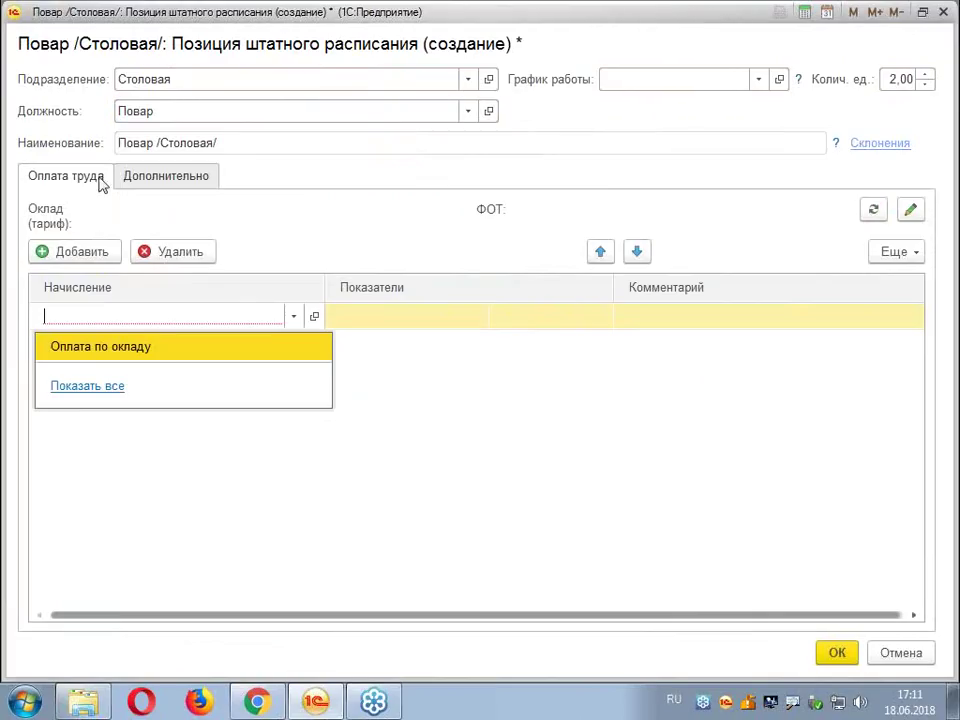
left_click(81, 388)
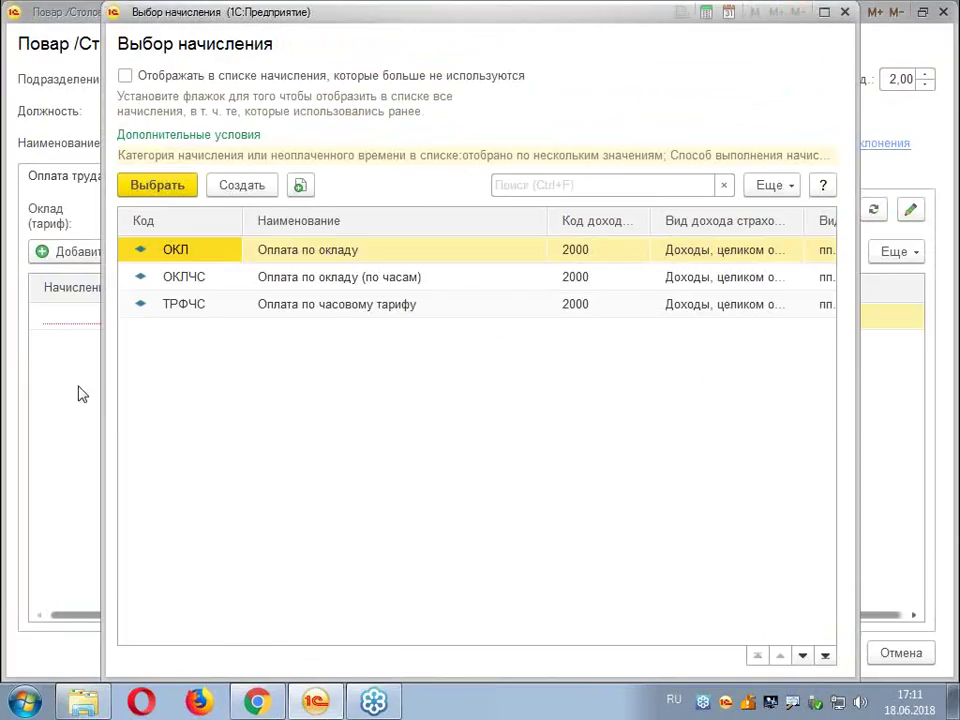
left_click(336, 280)
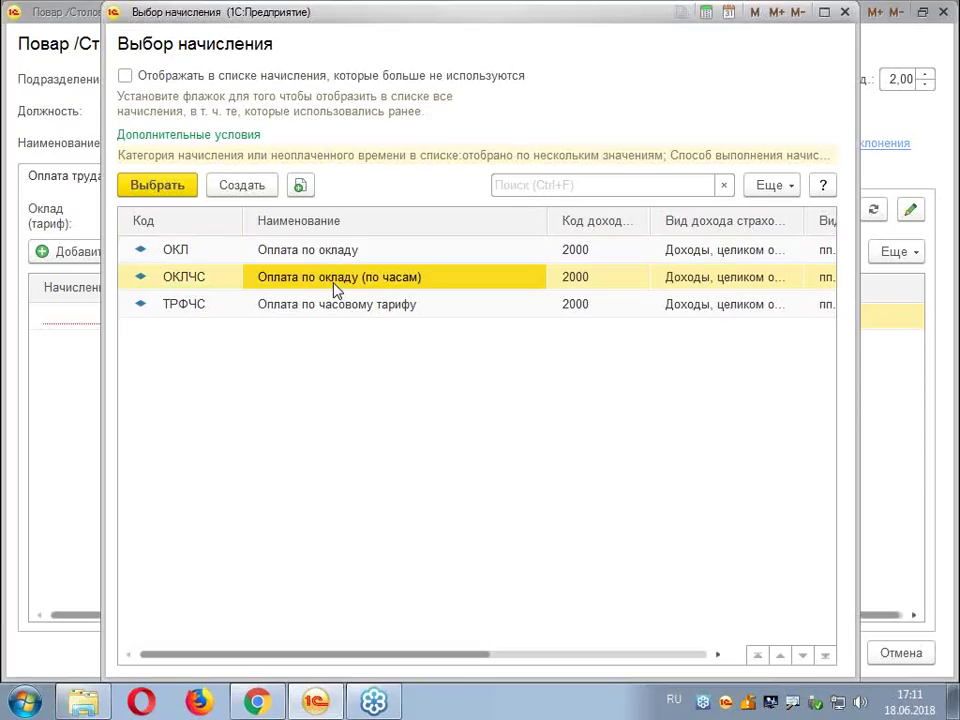
double_click(336, 287)
left_click(354, 456)
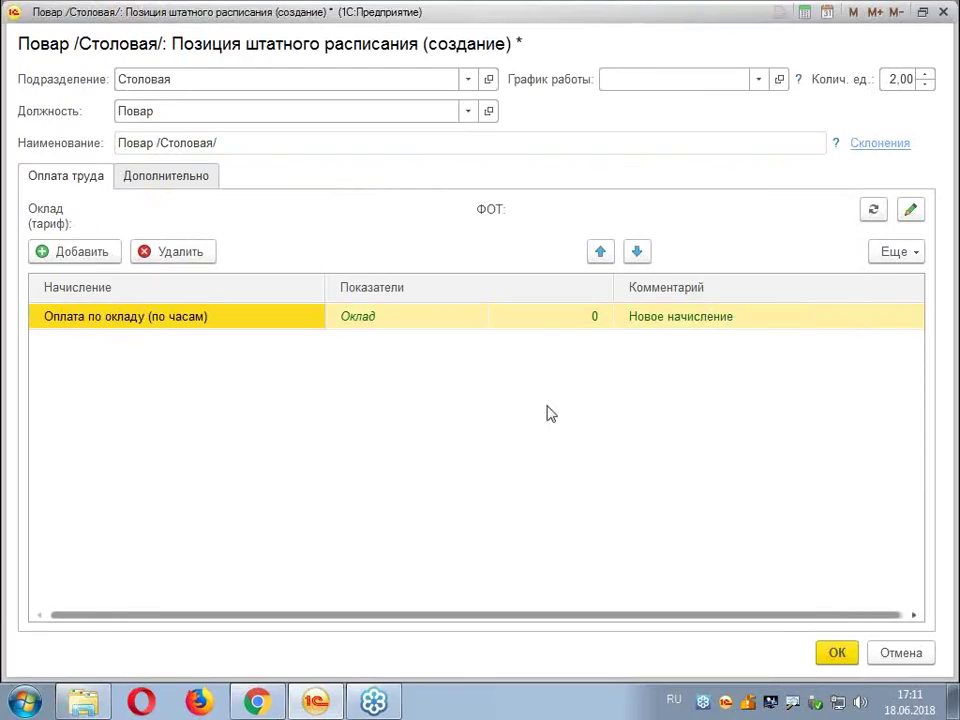
left_click(567, 320)
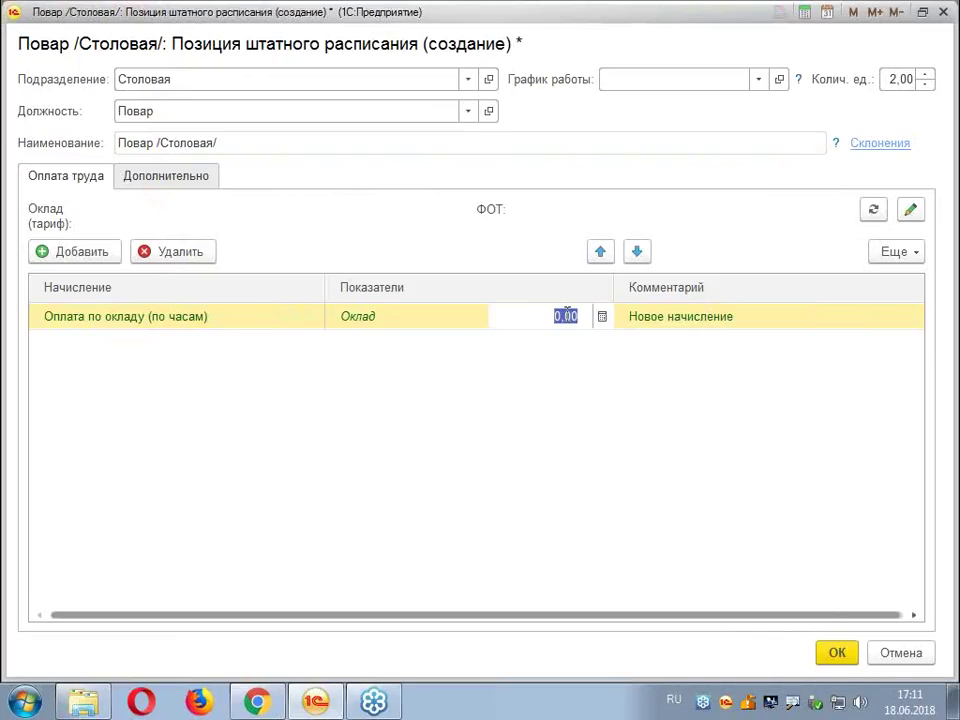
type("30000")
key("Return")
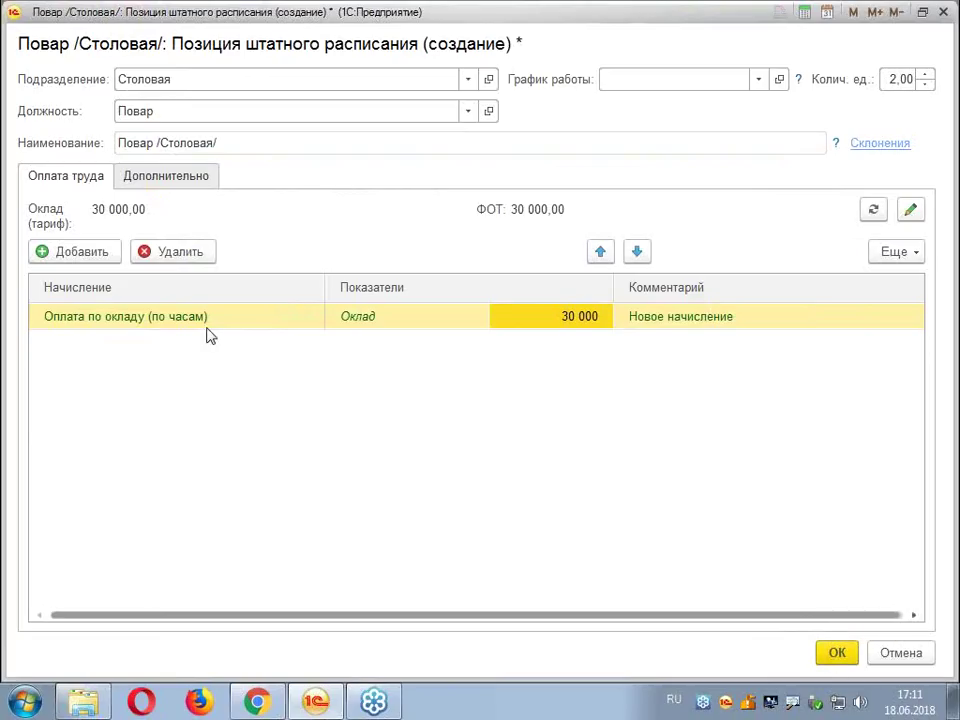
left_click(837, 654)
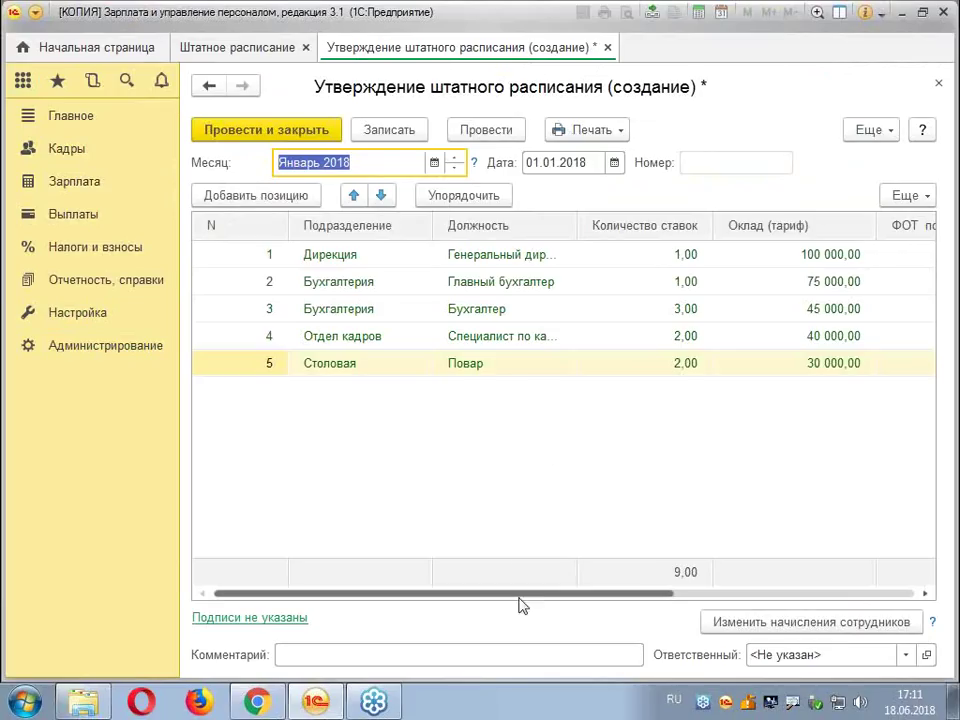
Add a staffing position for Гараж with the job title Водитель автомобиля and clear its work schedule
left_click_drag(520, 597, 734, 617)
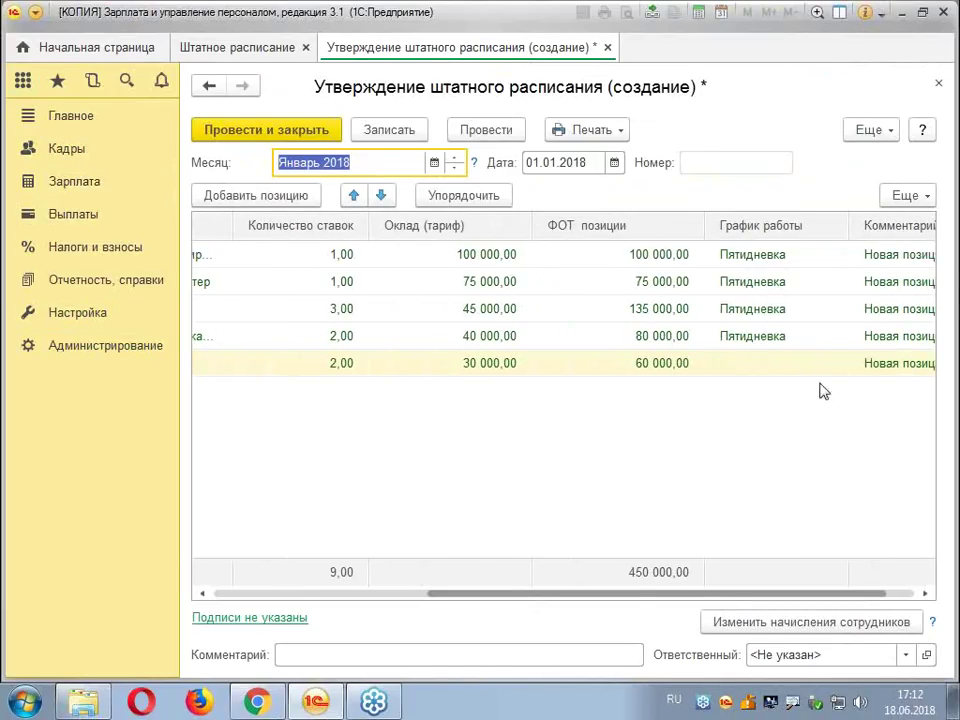
left_click_drag(729, 598, 411, 572)
left_click(231, 197)
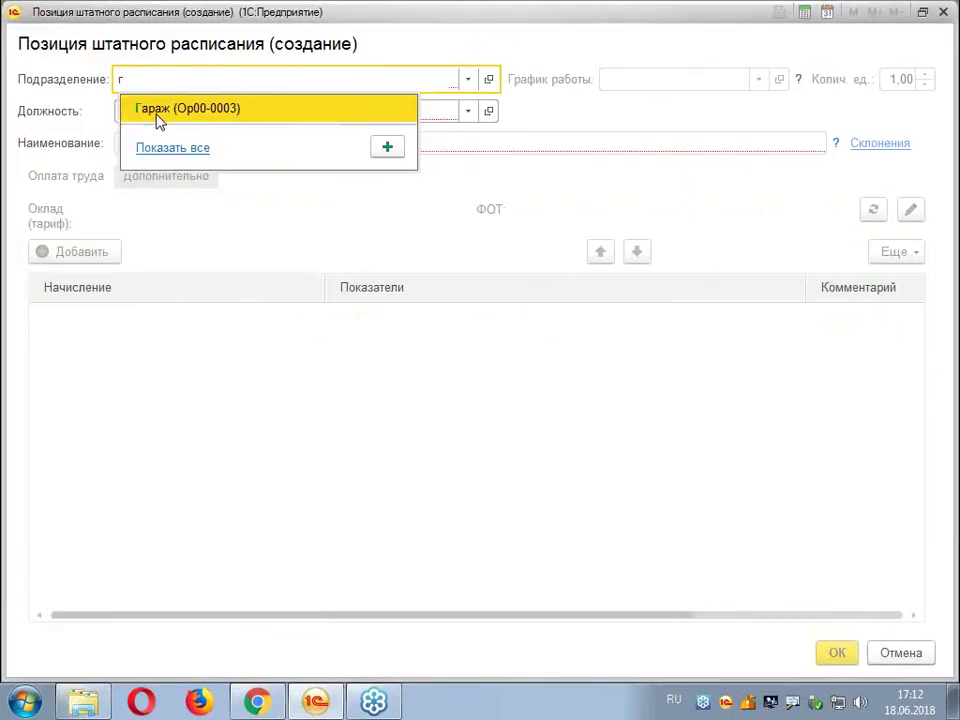
left_click(159, 115)
left_click(145, 113)
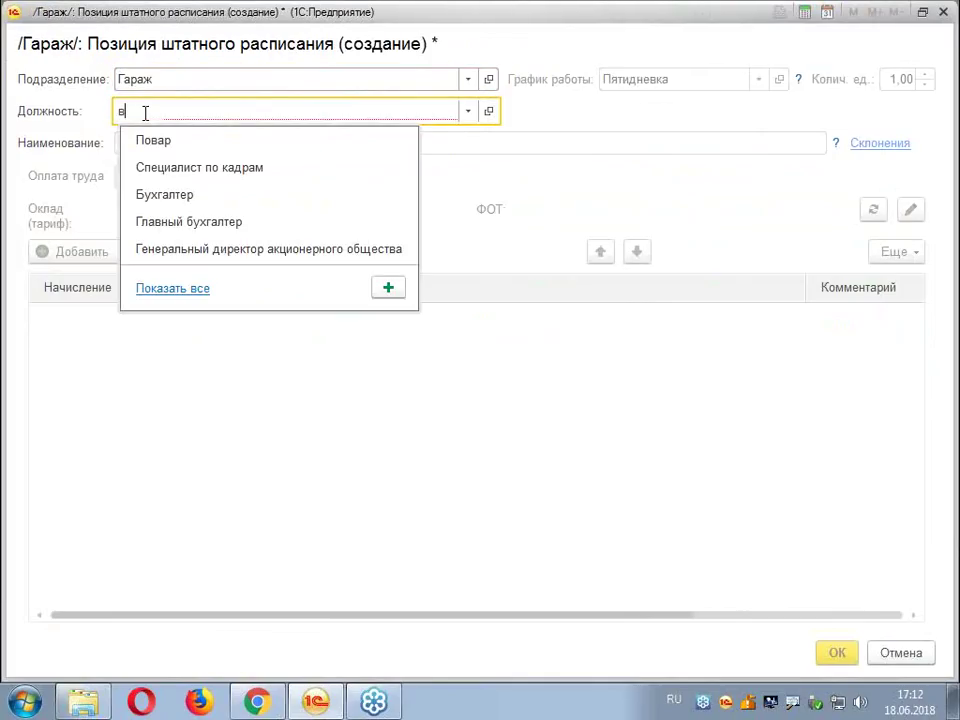
left_click(156, 144)
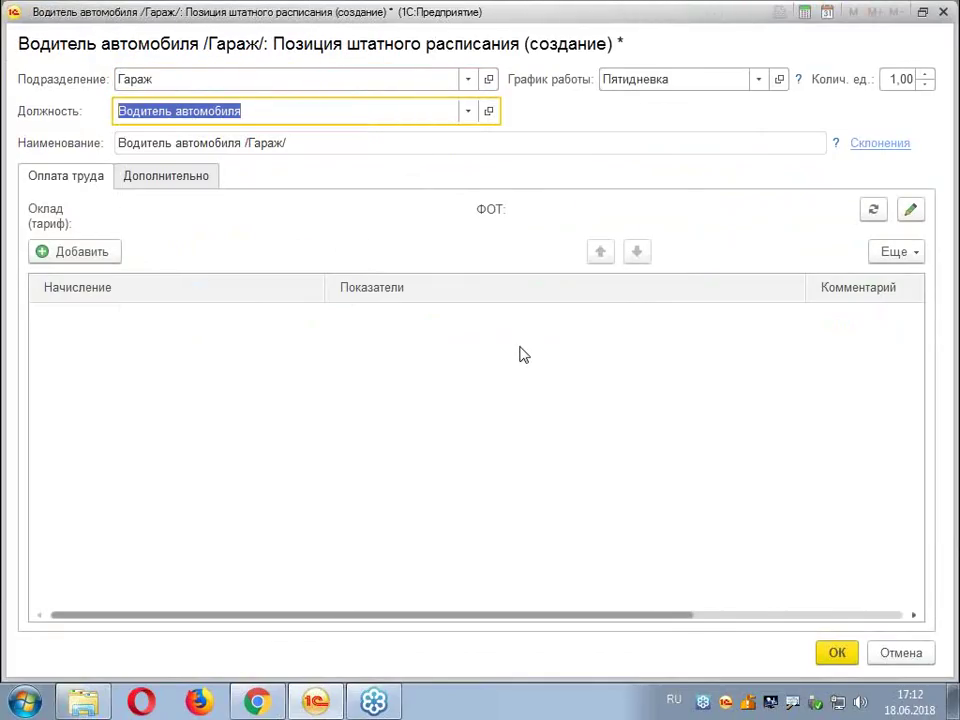
left_click(674, 78)
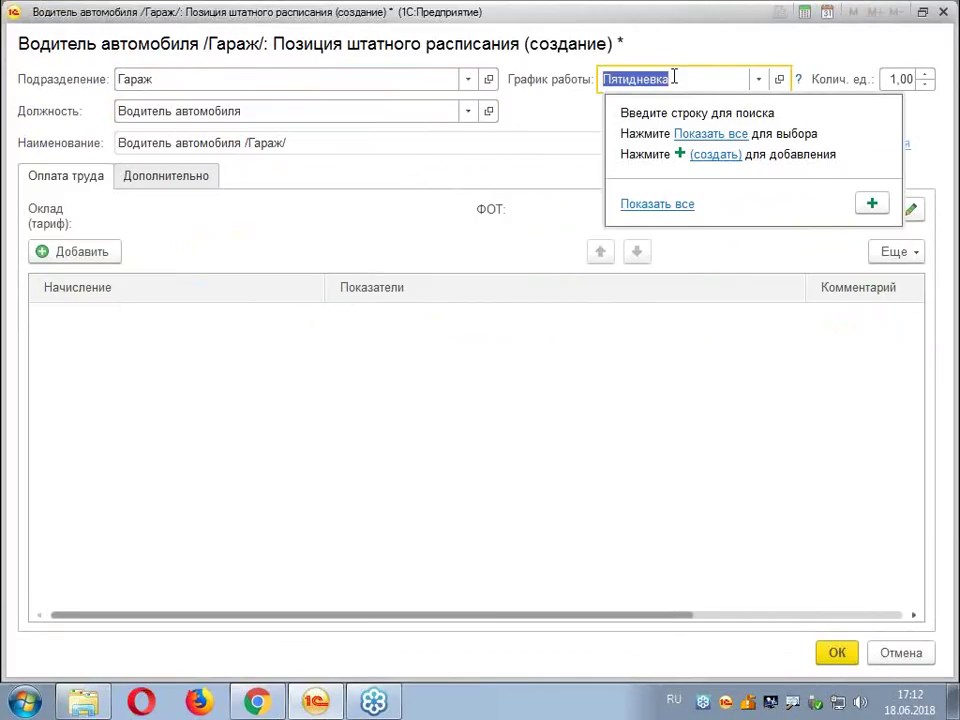
key("BackSpace")
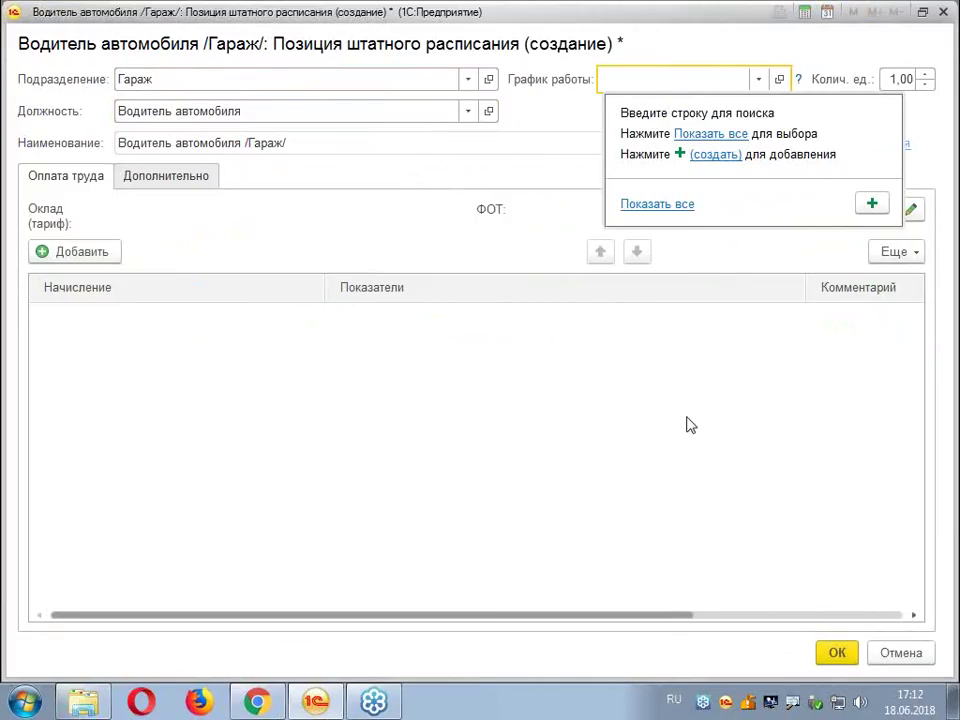
key("Escape")
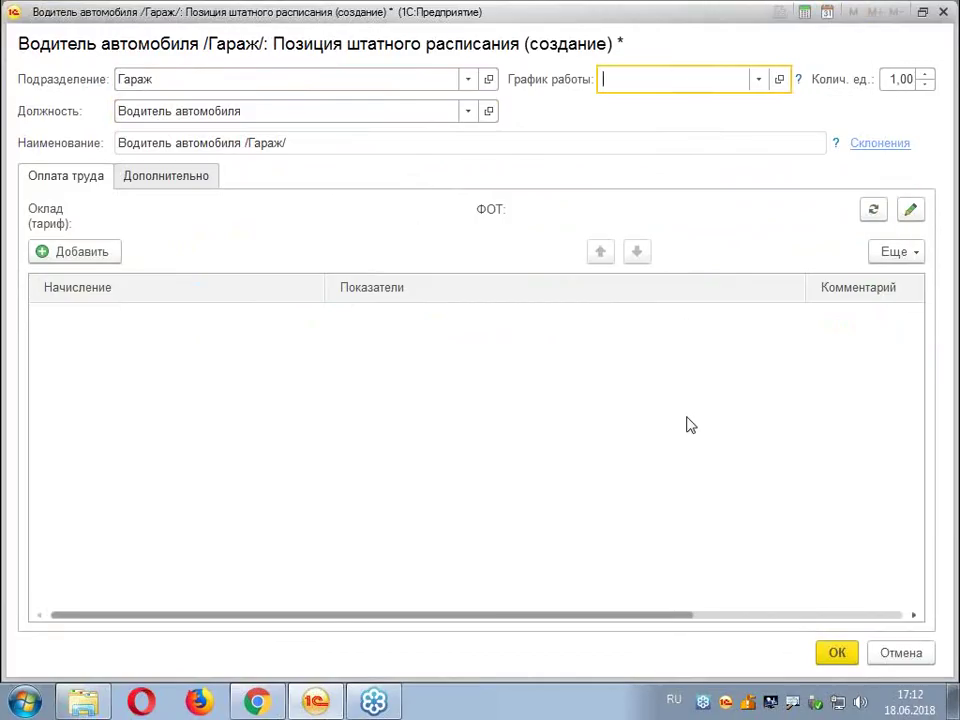
Add the accrual Оплата по окладу (по часам) with an Оклад of 40 000 to the Водитель автомобиля position and save it
left_click(90, 253)
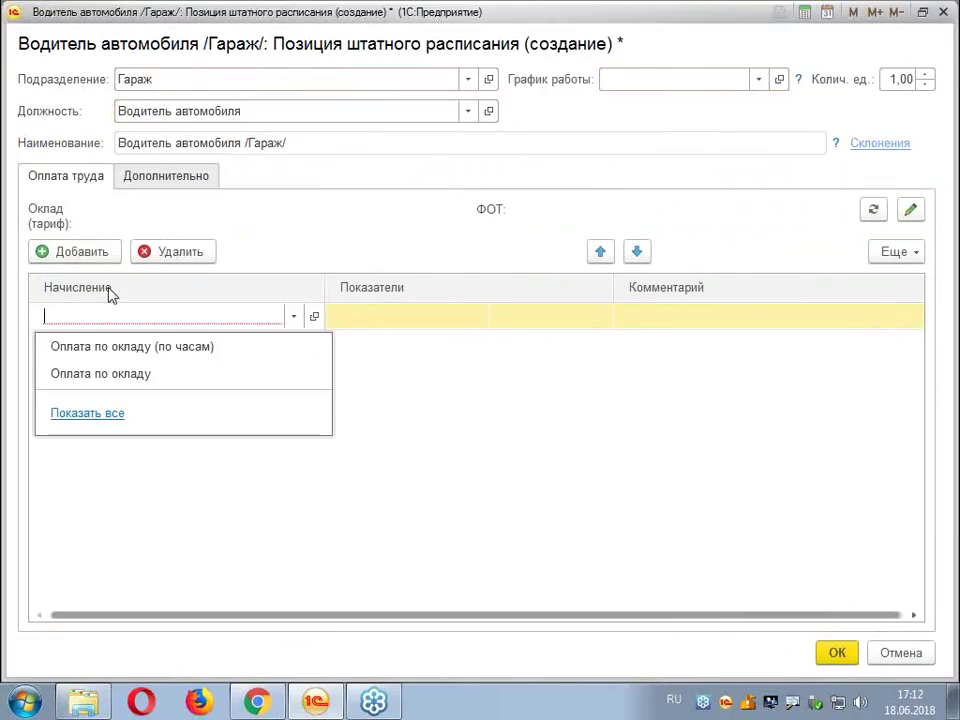
left_click(137, 350)
type("400")
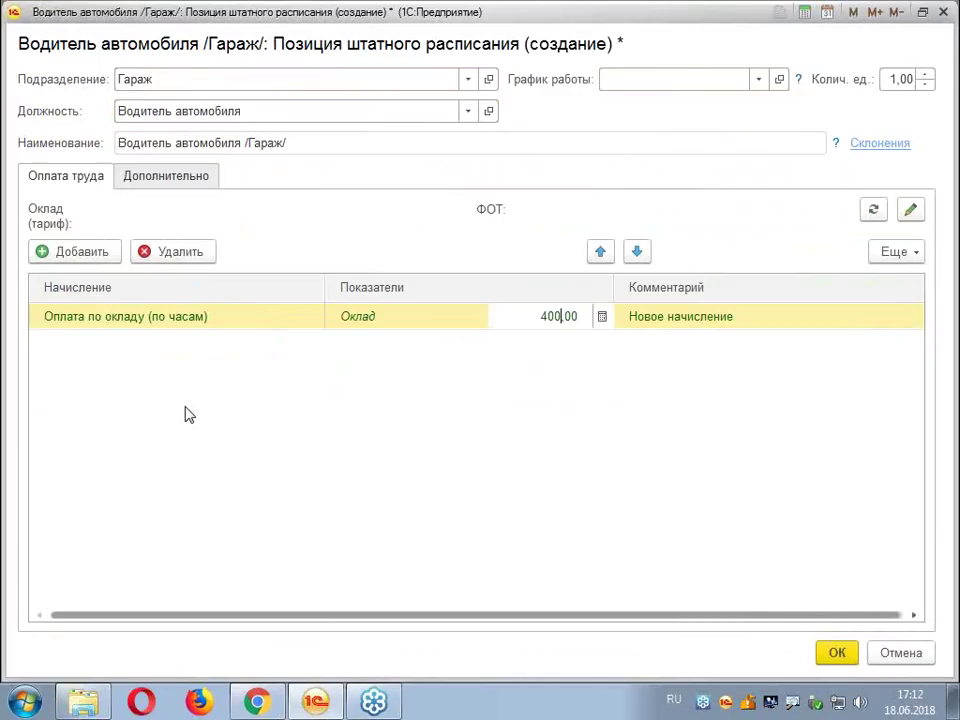
key("Return")
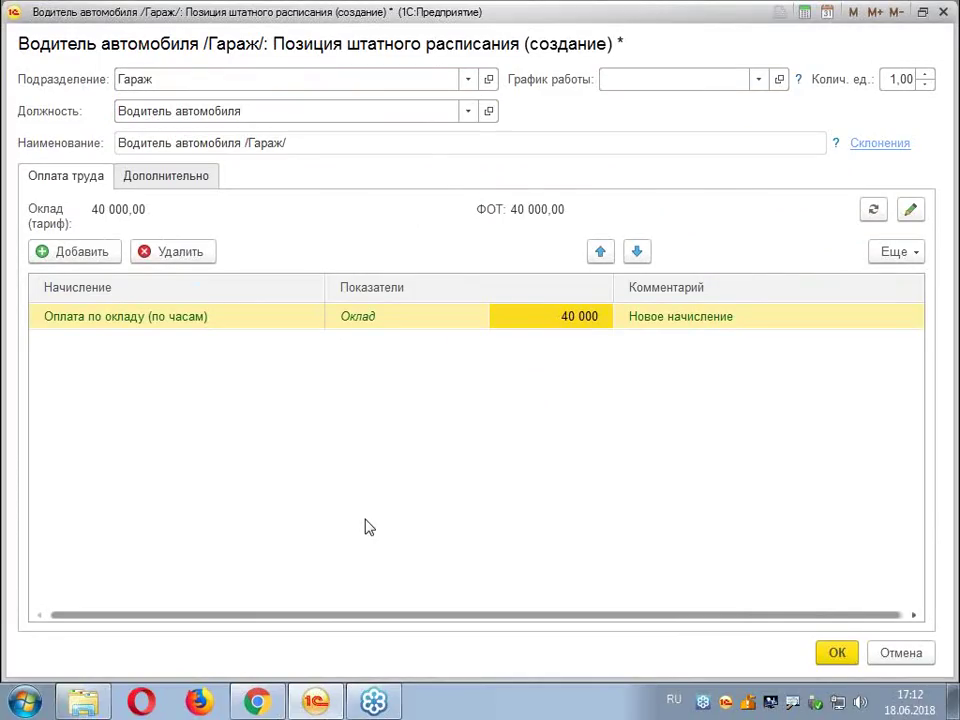
left_click(843, 655)
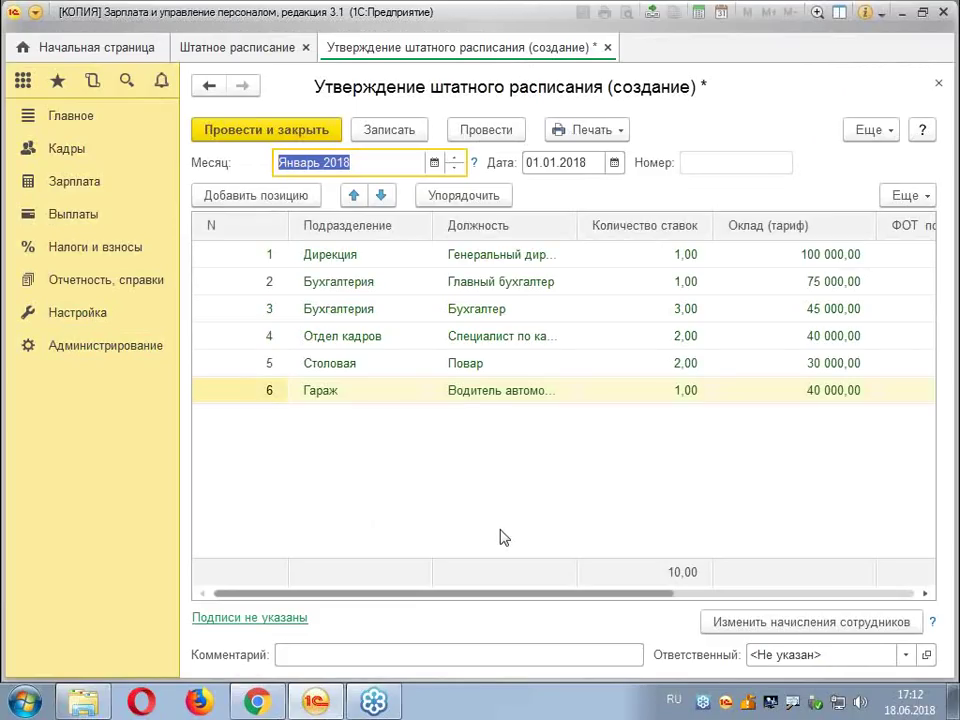
Add a staffing position for Торговый зал with the job title Менеджер (в торговле)
left_click_drag(516, 601, 393, 580)
left_click(240, 196)
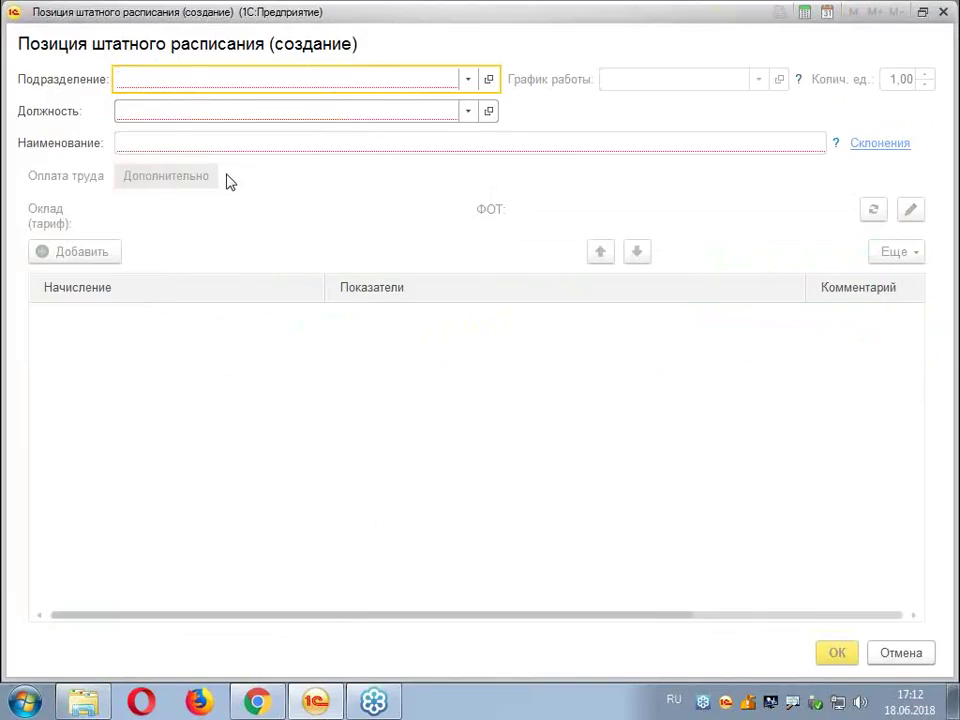
type("т")
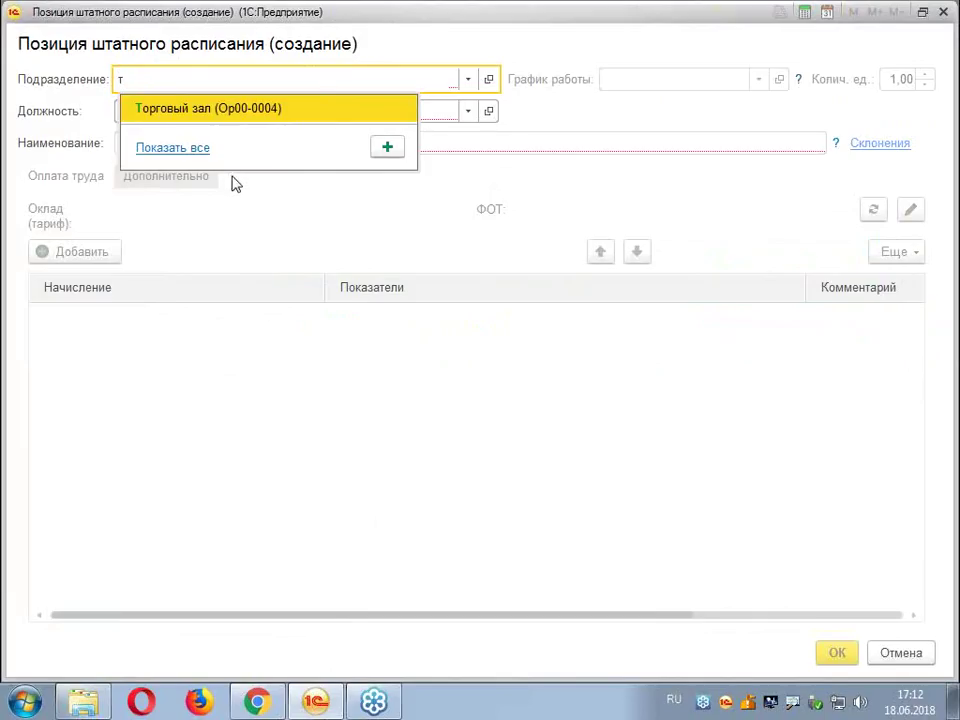
left_click(193, 106)
left_click(200, 110)
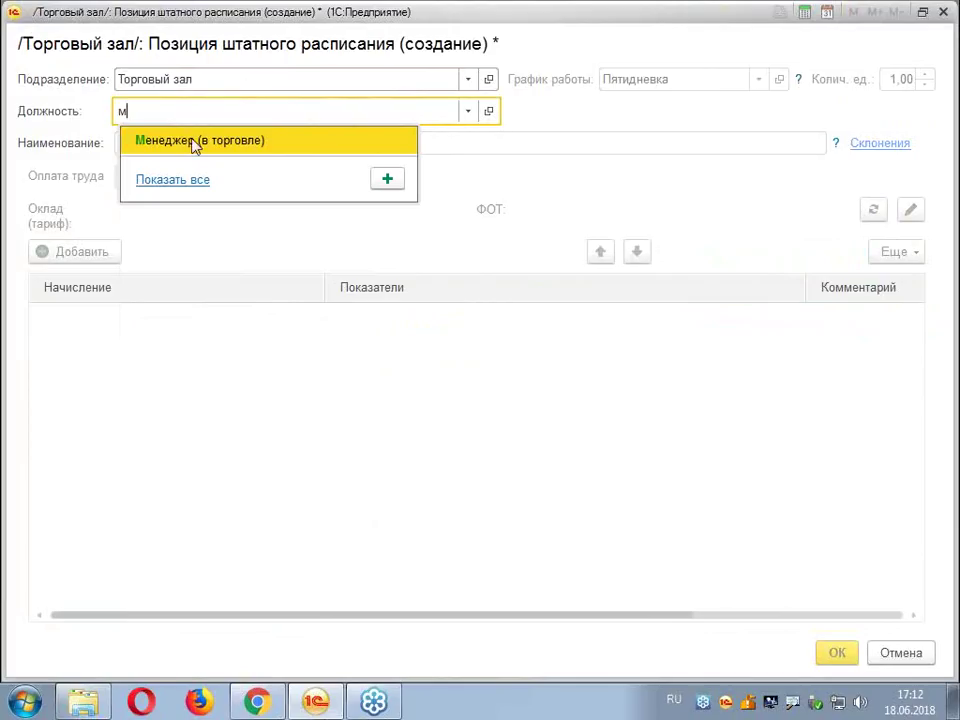
left_click(192, 146)
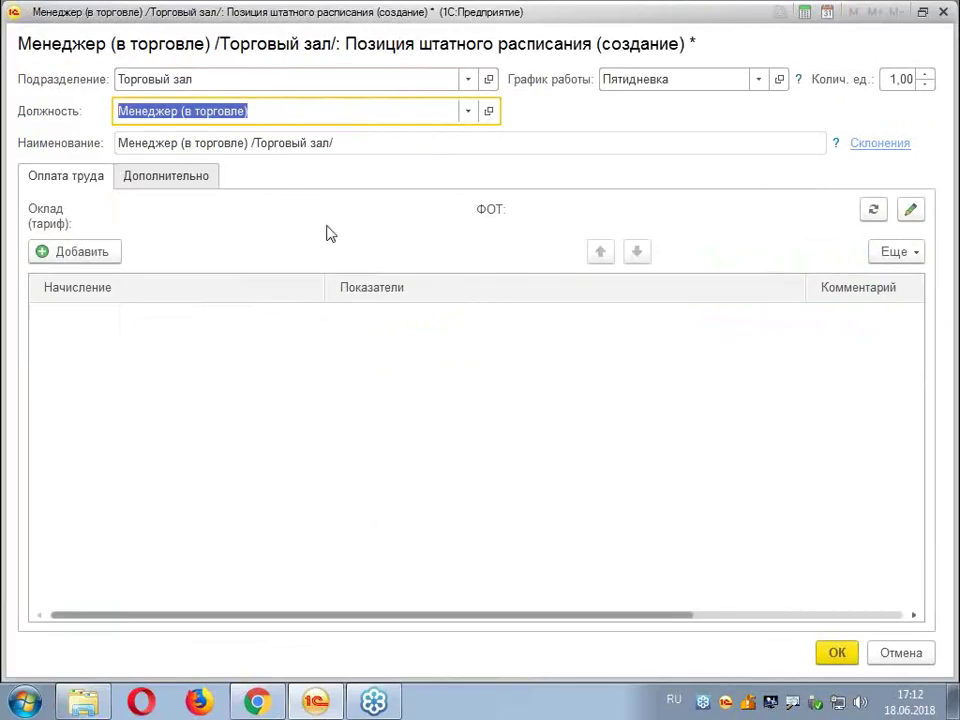
Clear the work schedule of the Менеджер (в торговле) position and set its number of units to 4
left_click(706, 77)
key("BackSpace")
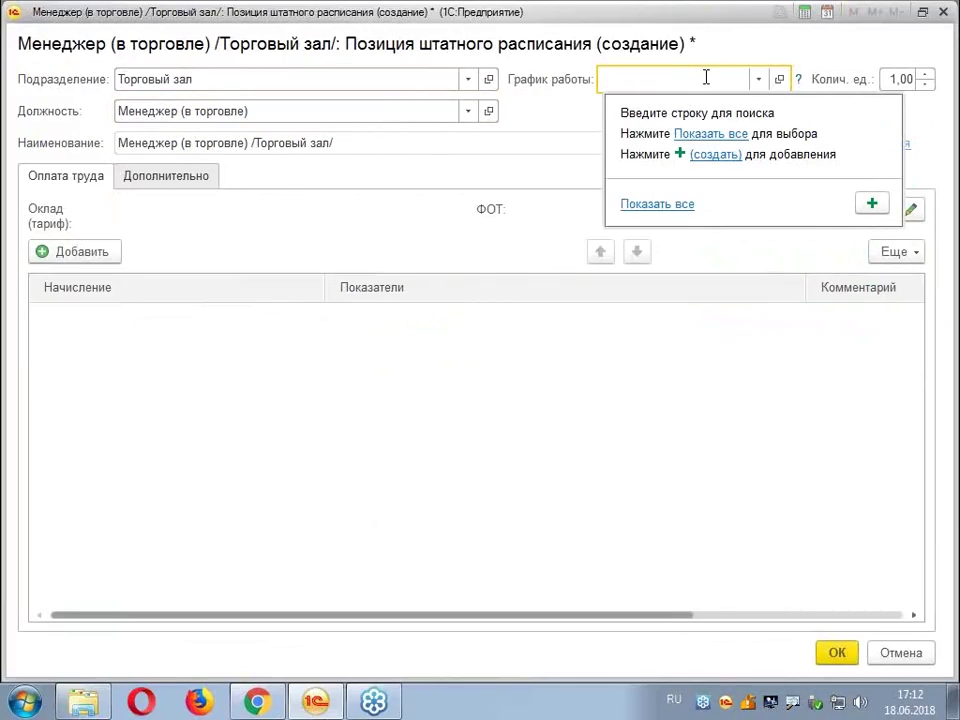
key("BackSpace")
key("Tab")
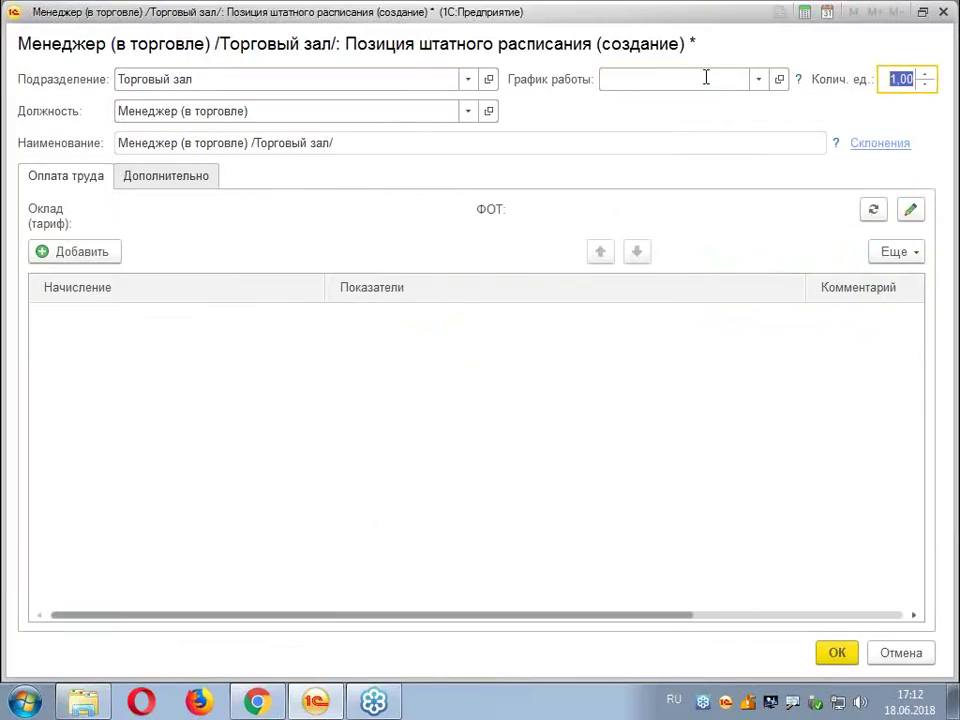
left_click(927, 73)
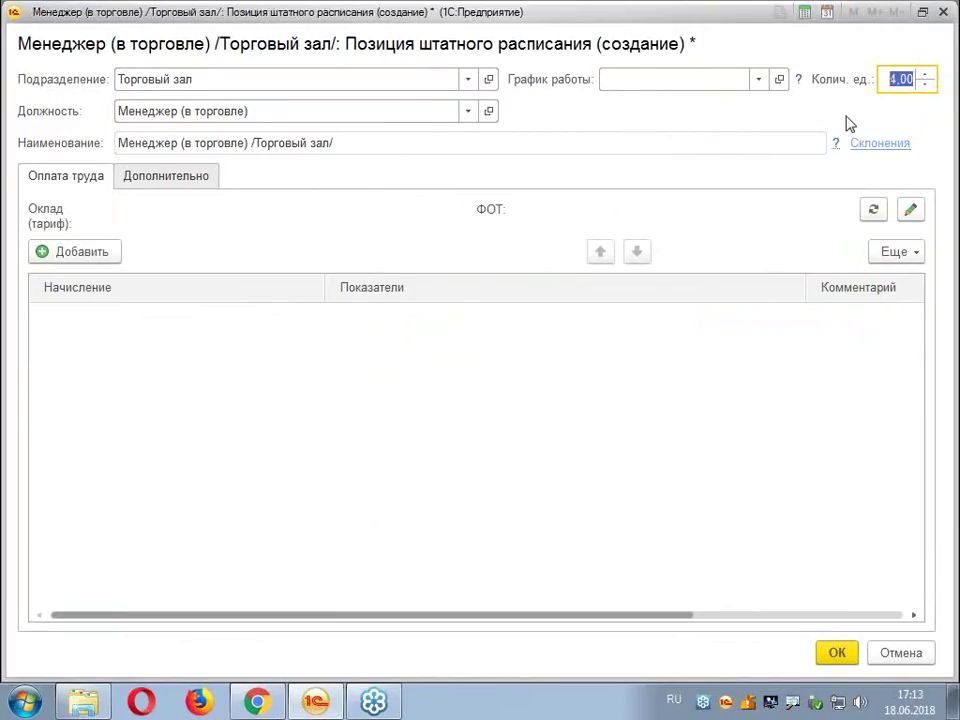
left_click(553, 430)
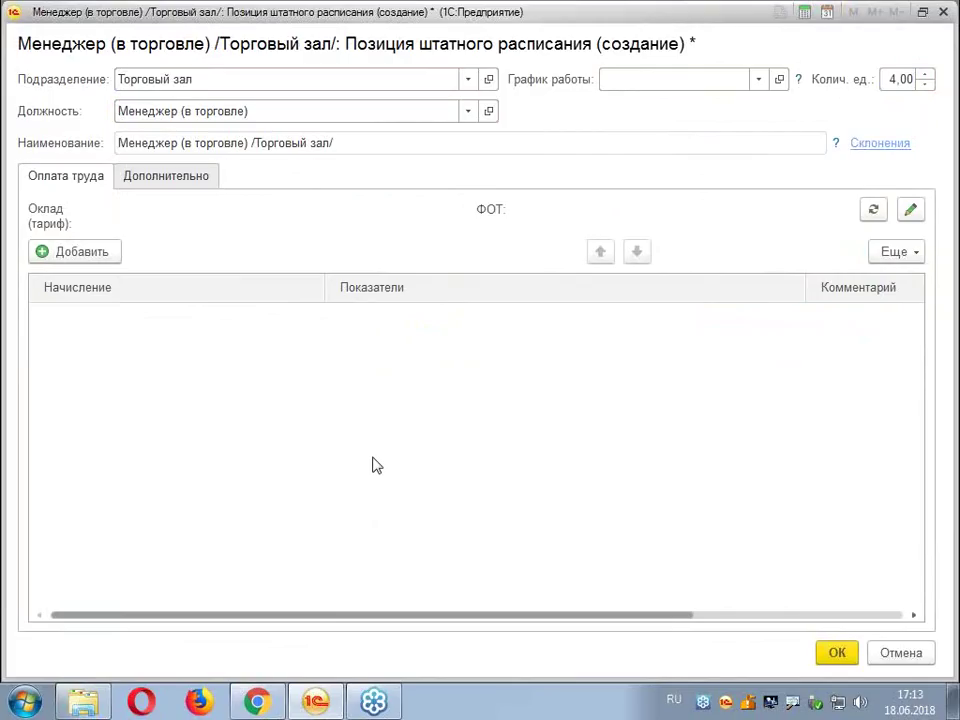
Add the accrual Оплата по окладу with an Оклад of 28 000 to the Менеджер (в торговле) position and save it
left_click(93, 251)
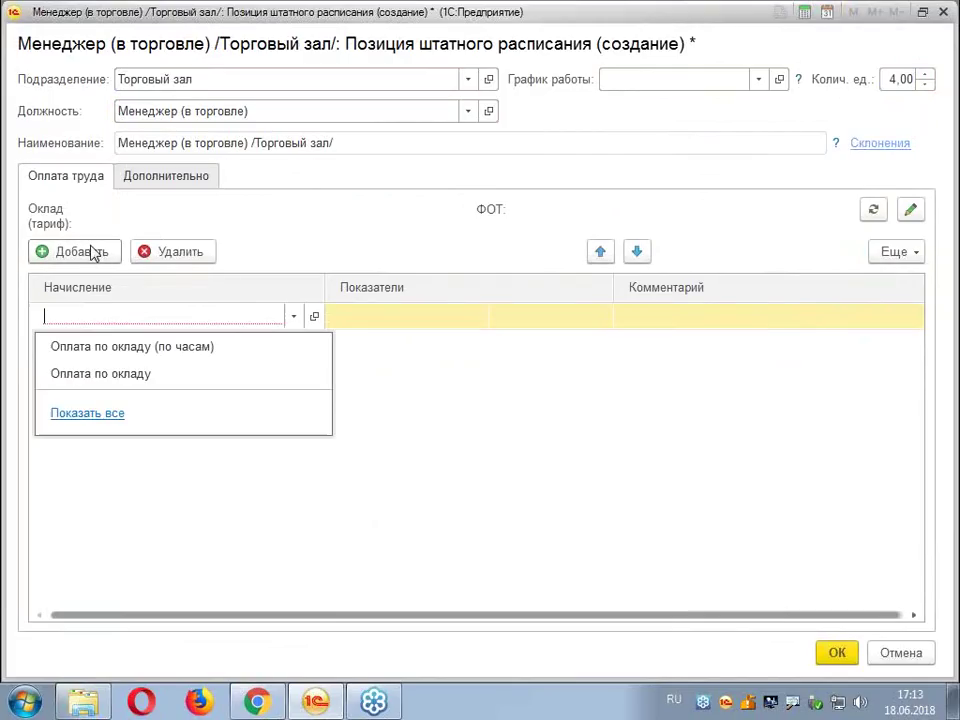
left_click(116, 376)
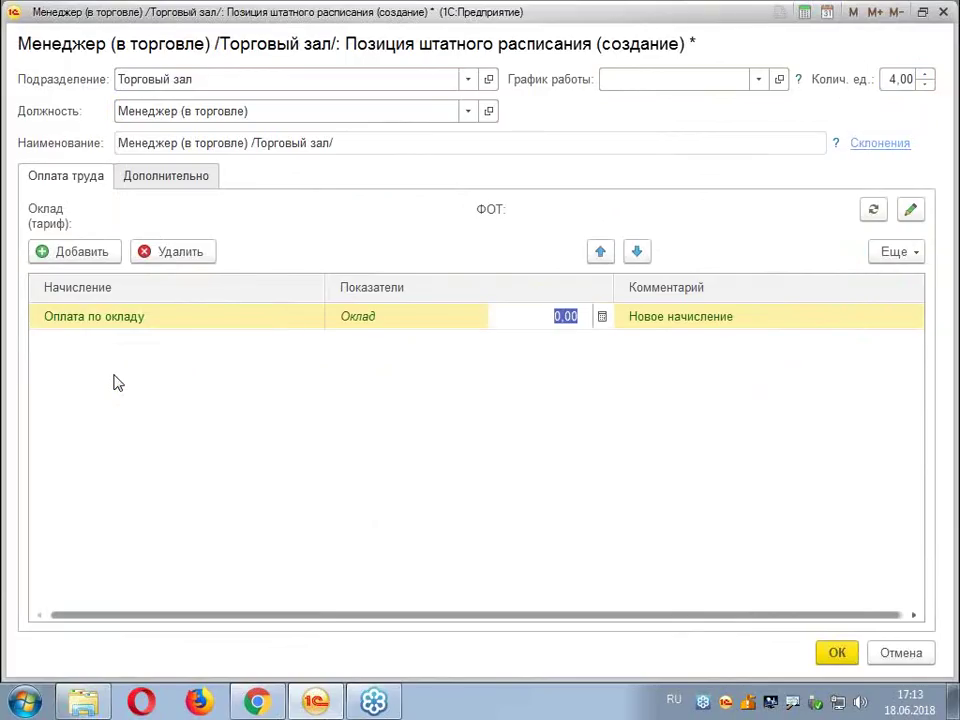
type("28 00")
key("Return")
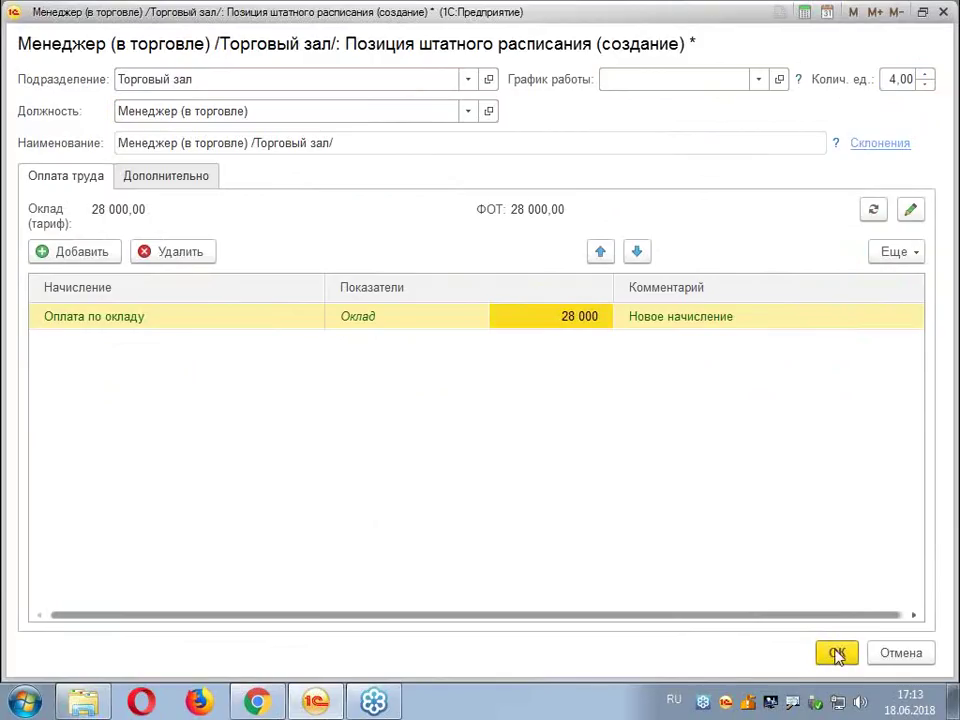
left_click(195, 180)
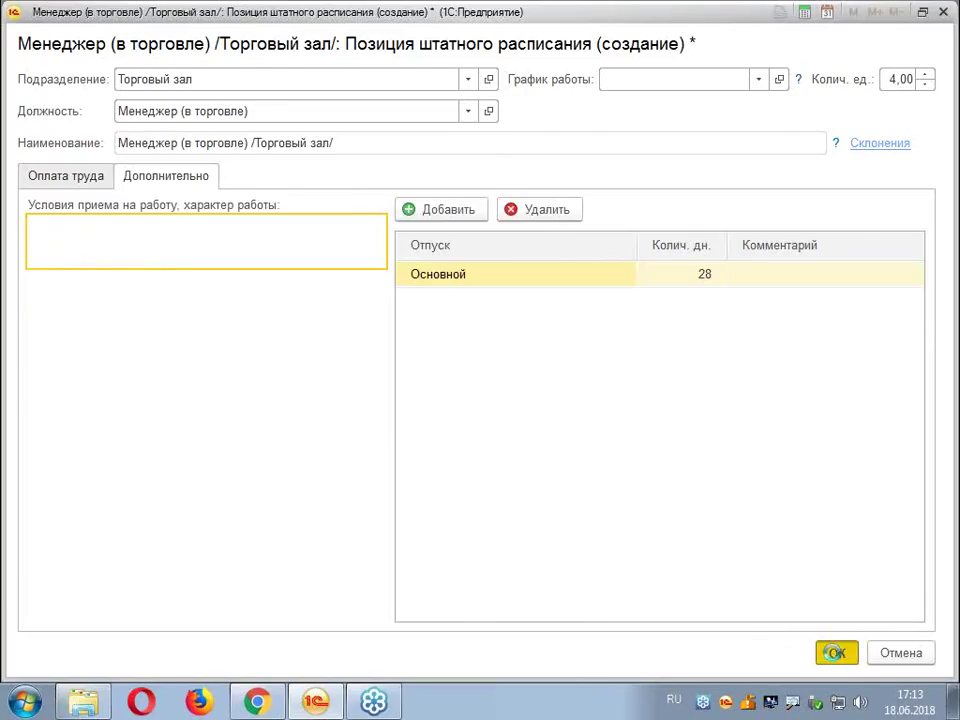
left_click(836, 653)
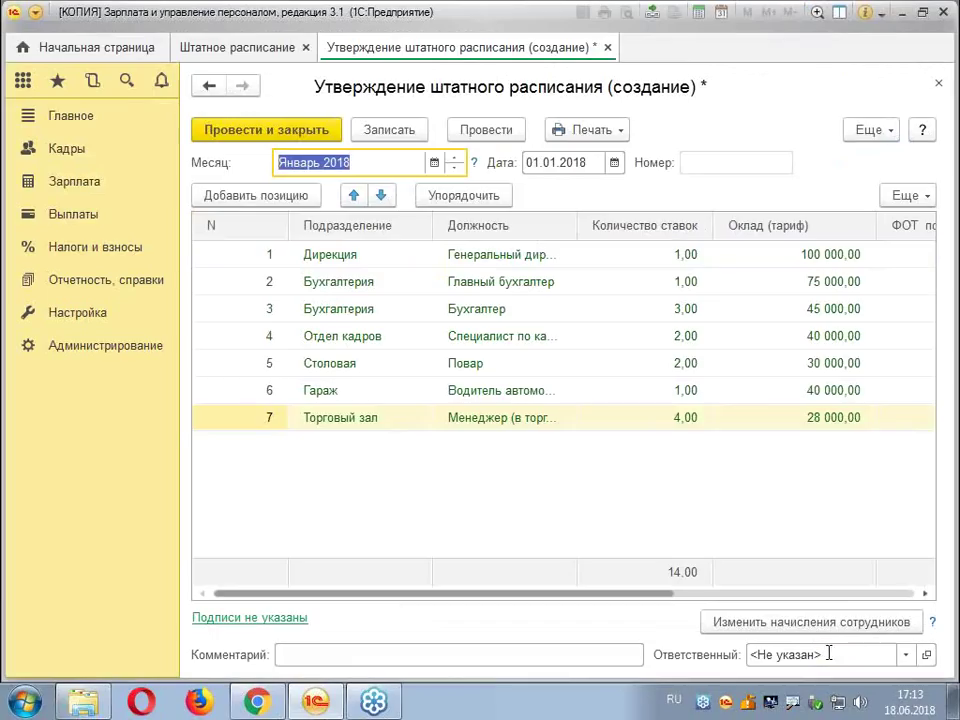
Add a staffing position for Охрана with the job title Охранник
left_click(250, 195)
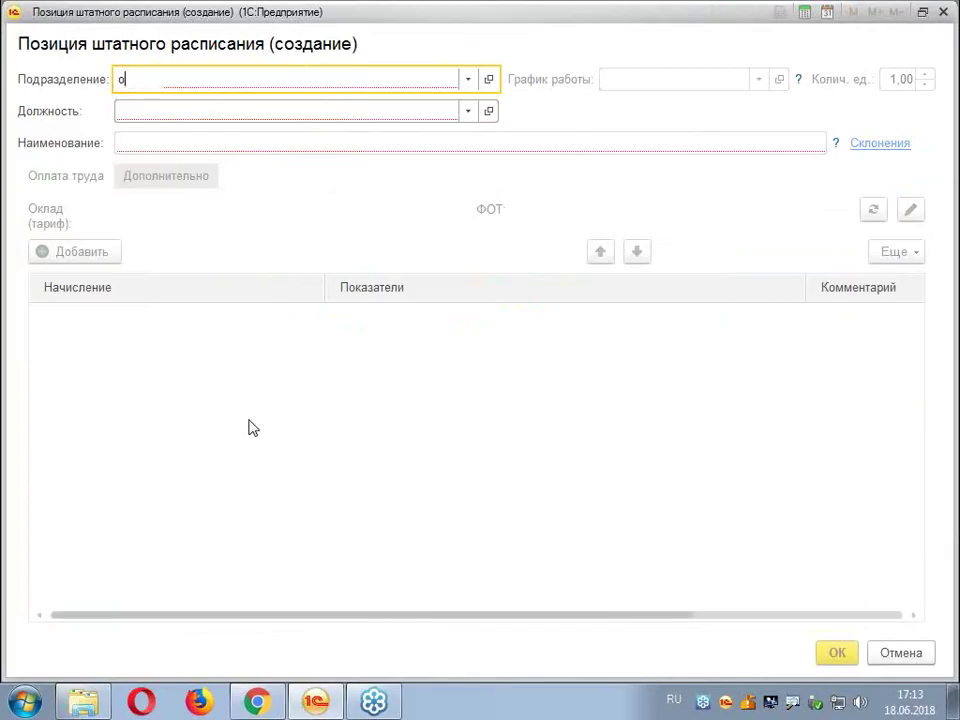
type("о")
left_click(171, 126)
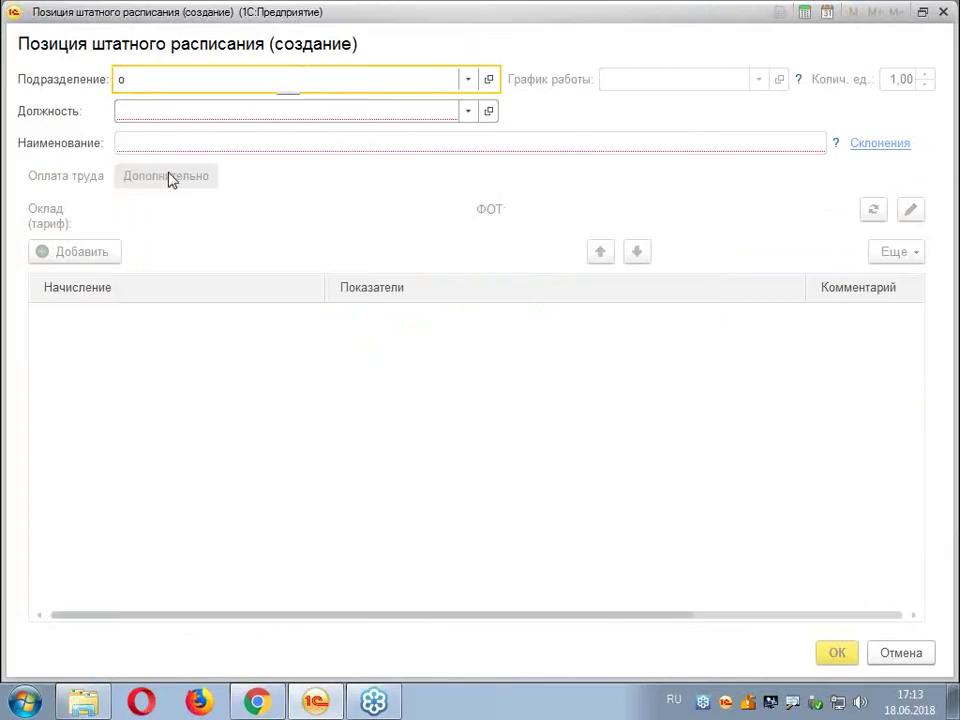
left_click(137, 114)
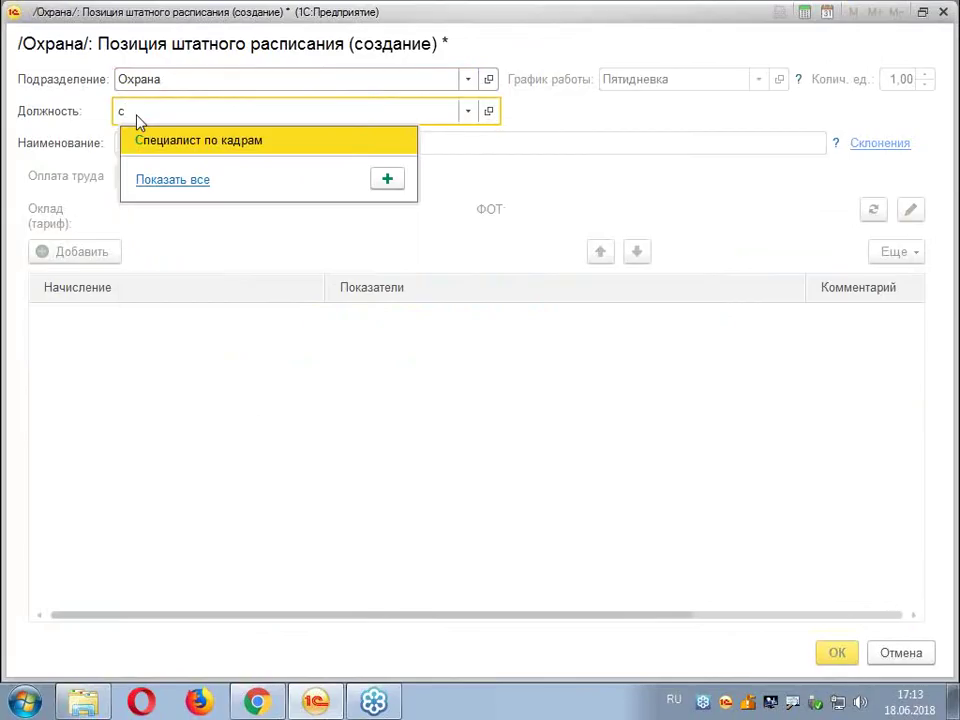
type("с")
key("BackSpace")
type("о")
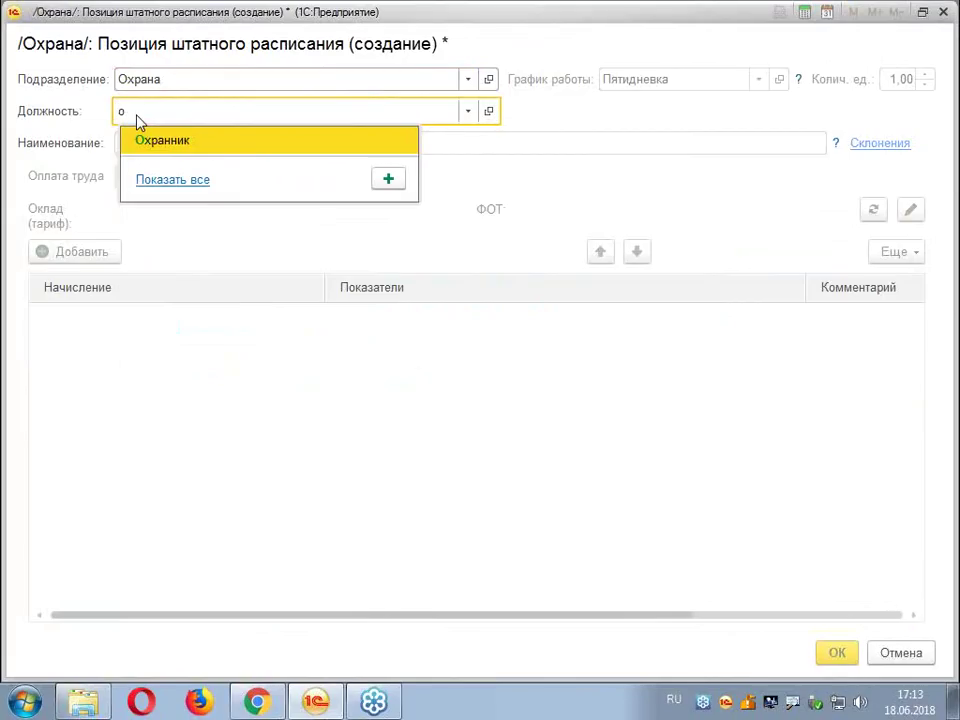
left_click(178, 141)
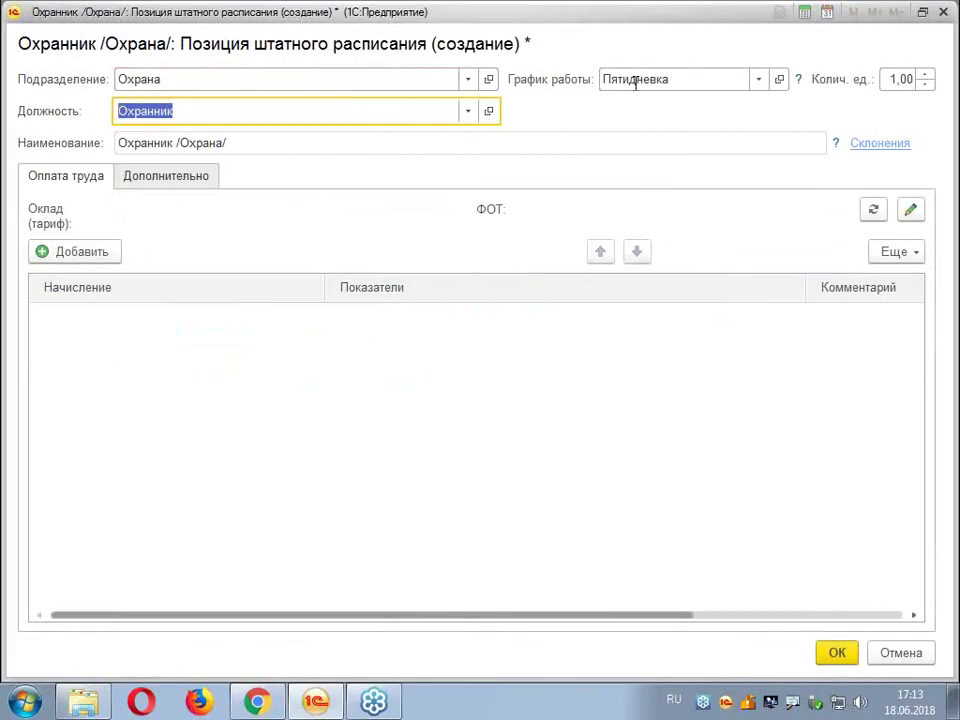
Clear the work schedule of the Охранник position and set its number of units to 4
left_click(635, 83)
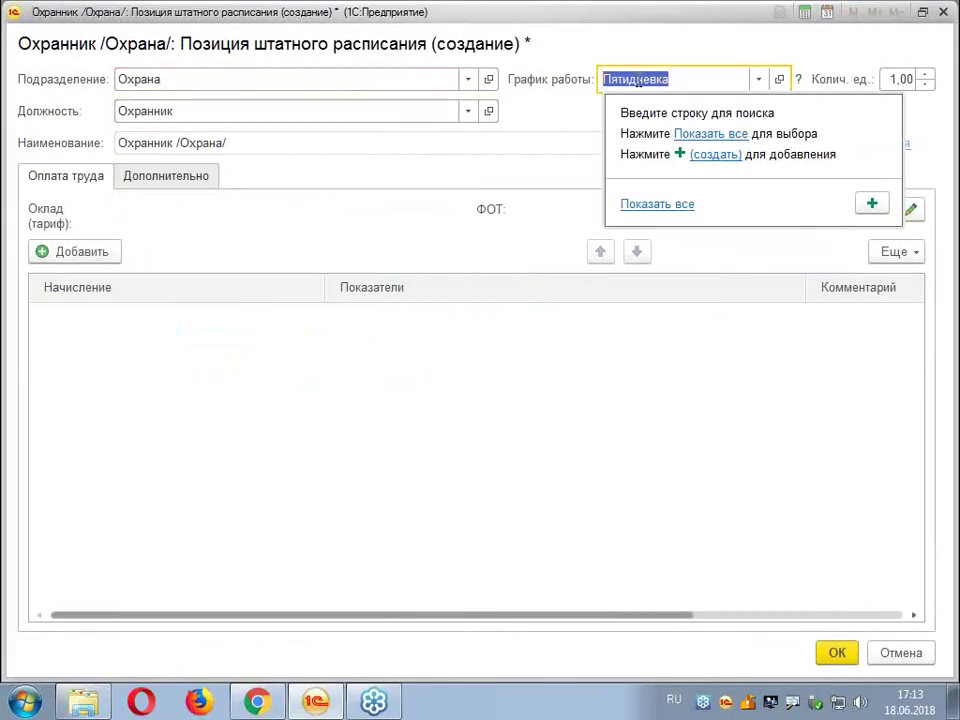
left_click(655, 206)
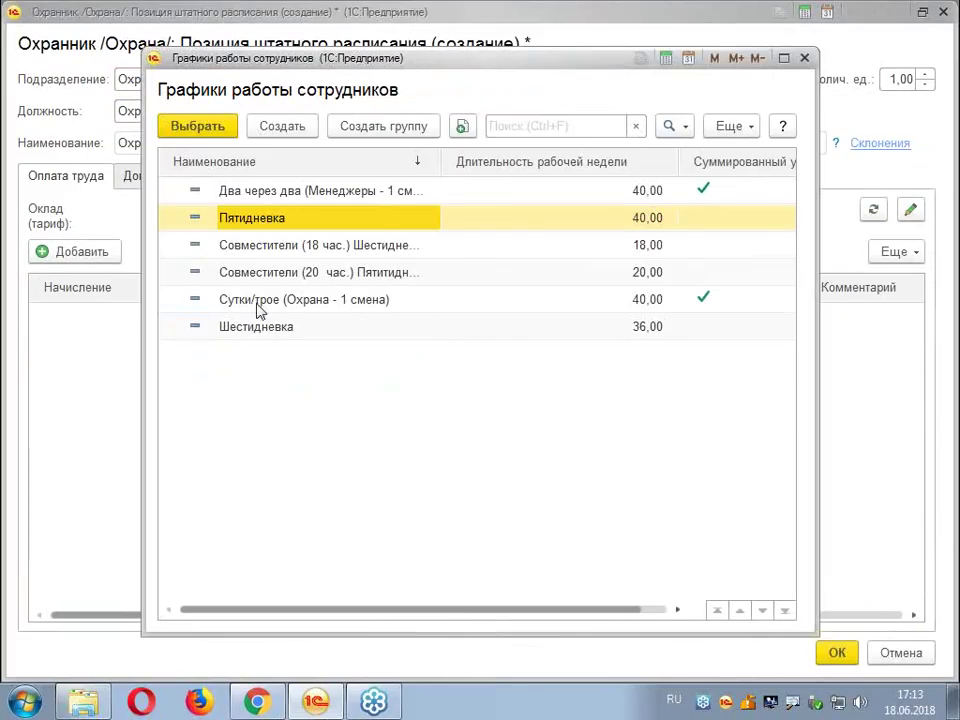
left_click(804, 58)
key("BackSpace")
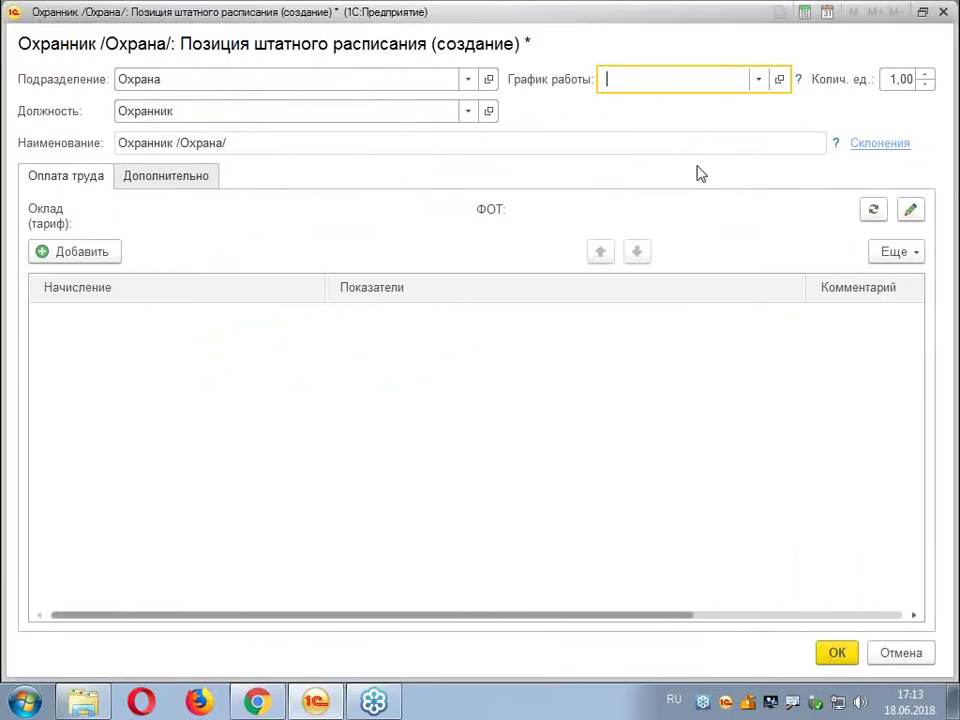
key("Escape")
left_click(929, 74)
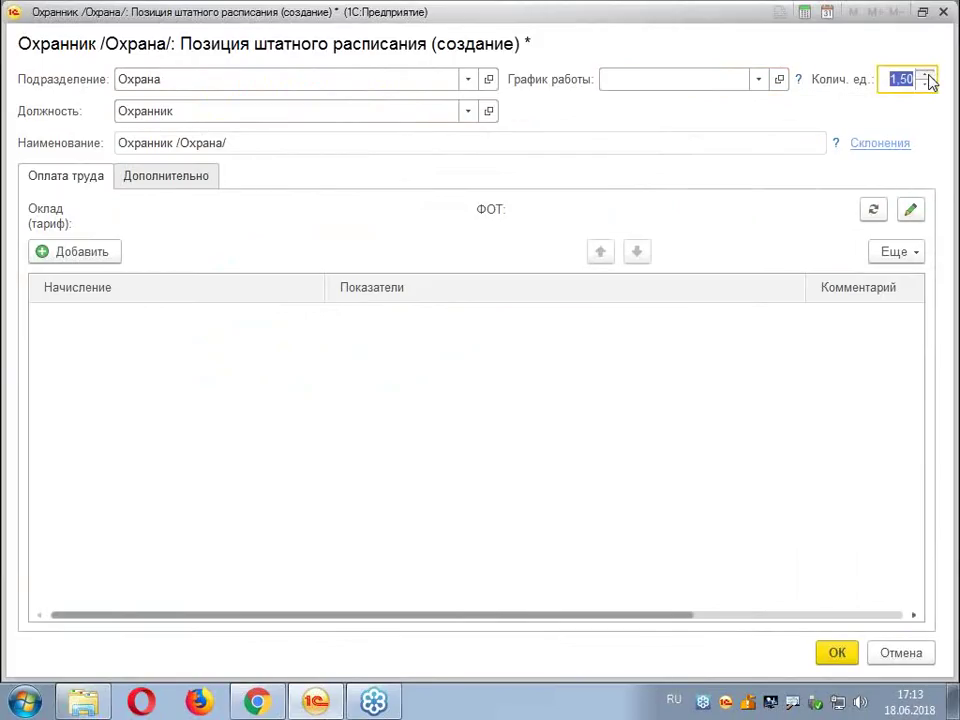
left_click(929, 74)
left_click(929, 75)
left_click(530, 455)
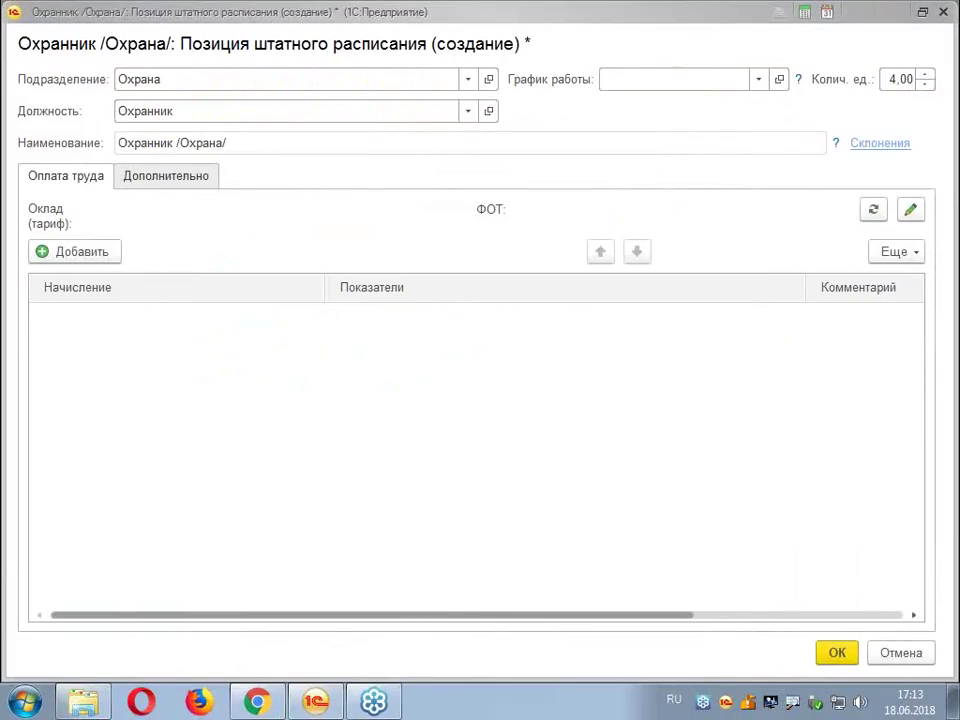
Add the accrual Оплата по окладу with an Оклад of 20 000 to the Охранник position and save it
left_click(99, 252)
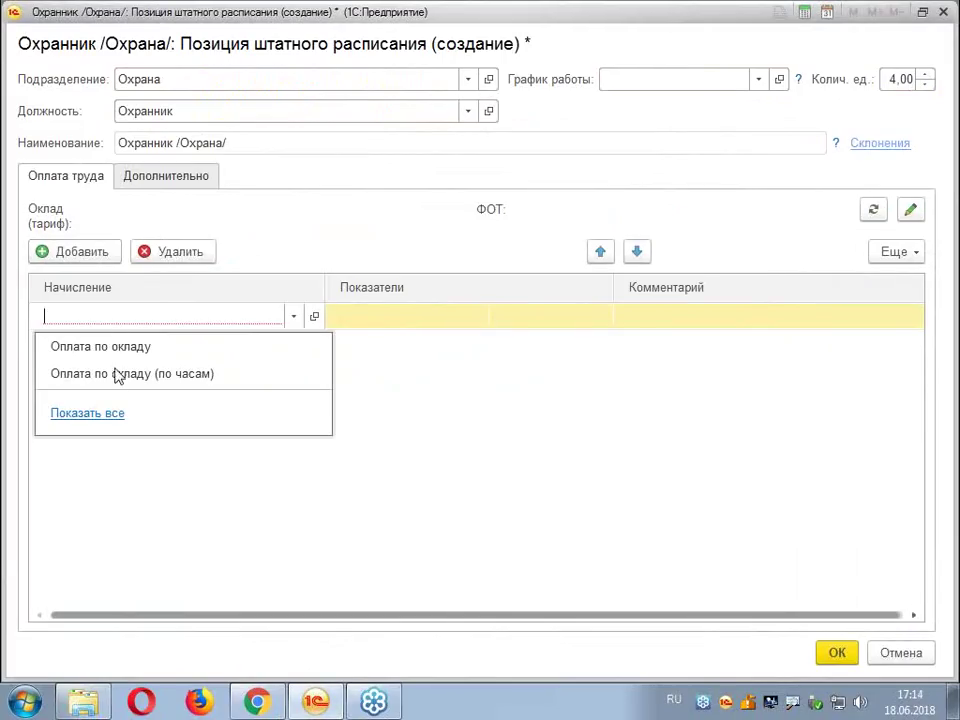
left_click(124, 350)
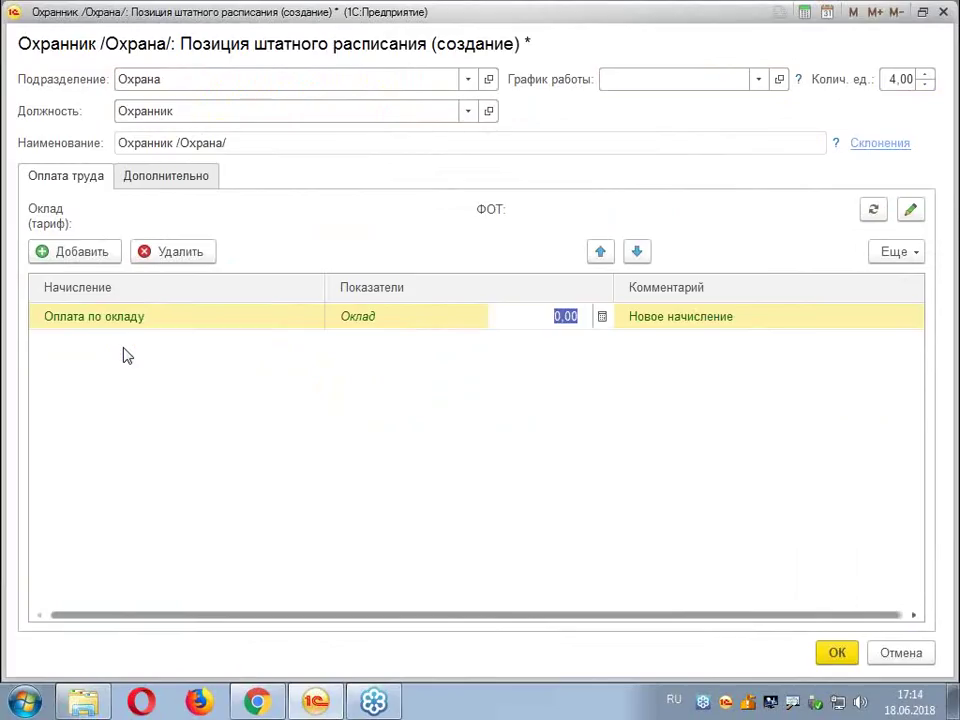
type("20 00")
key("Return")
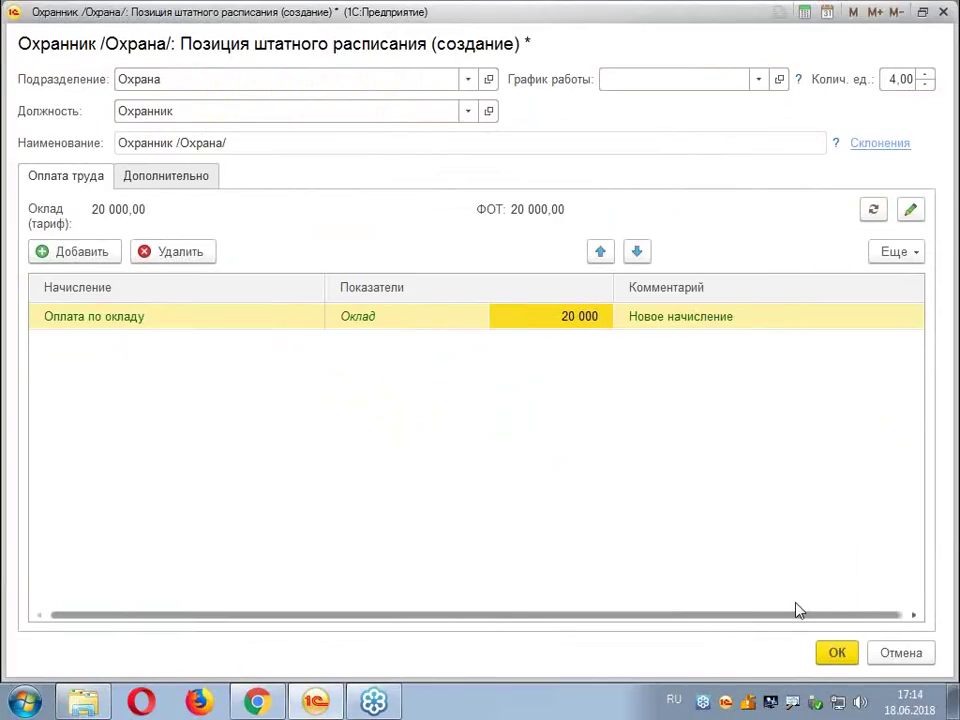
left_click(840, 656)
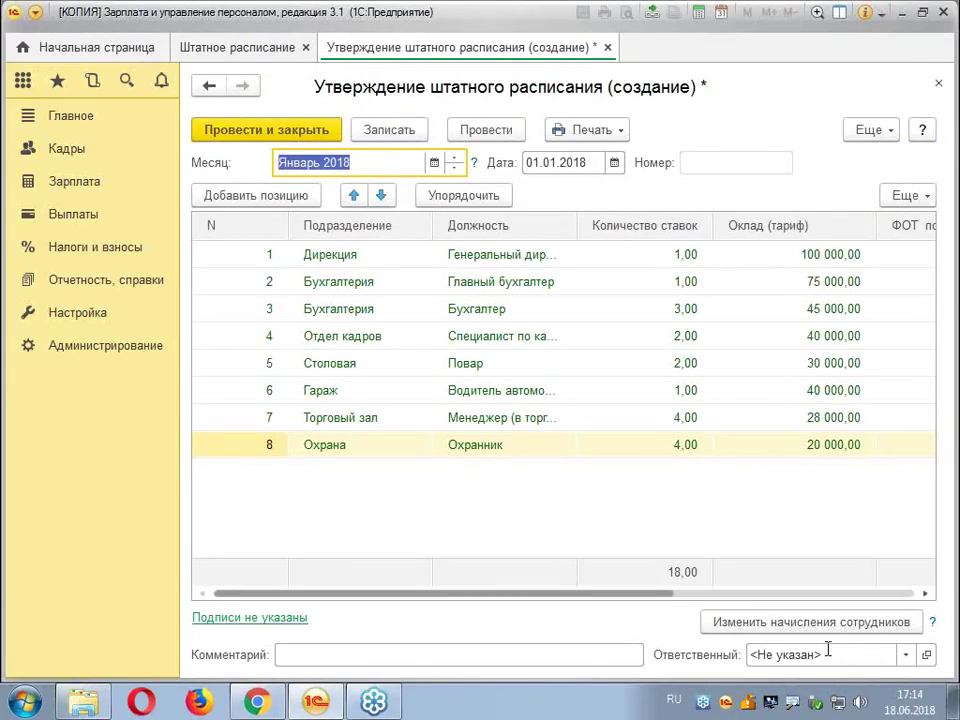
Add a staffing position for Основной цех with the job title Рабочий
left_click(237, 198)
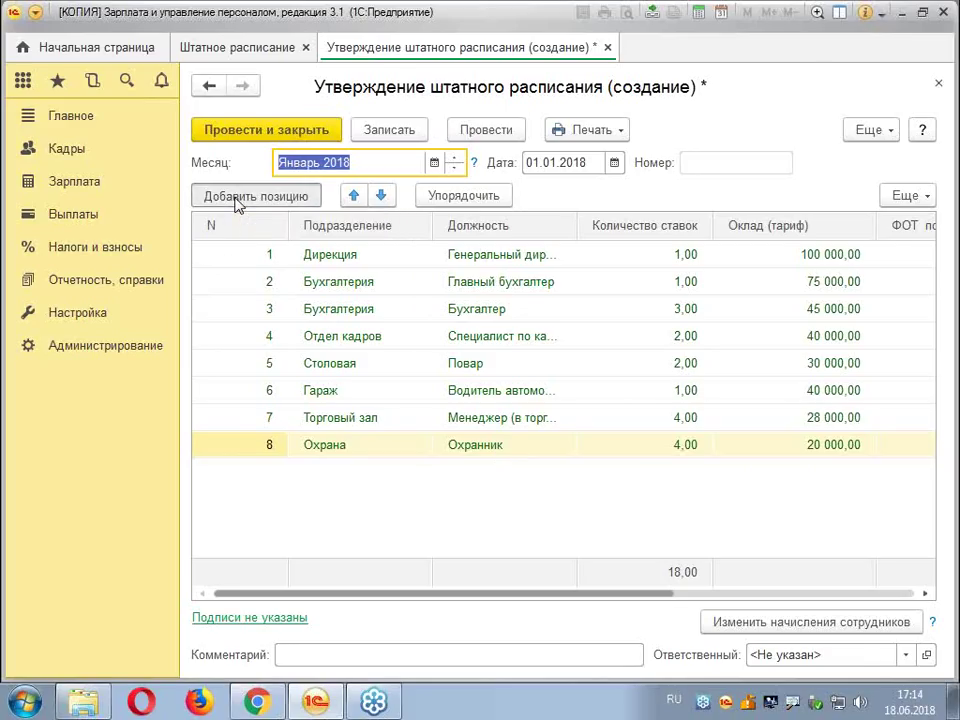
type("о")
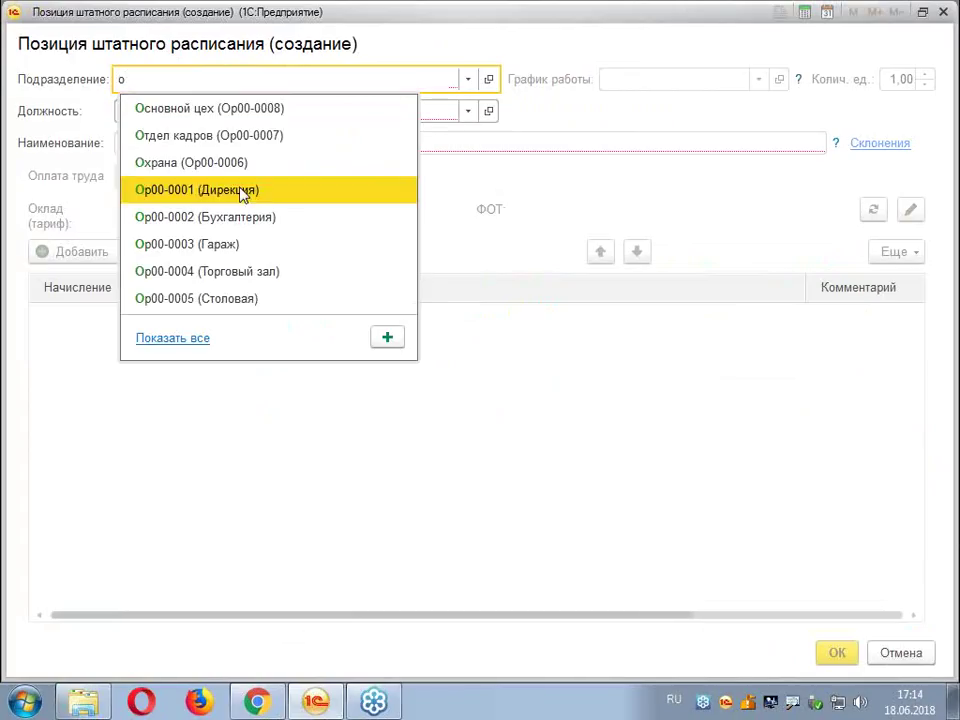
left_click(214, 108)
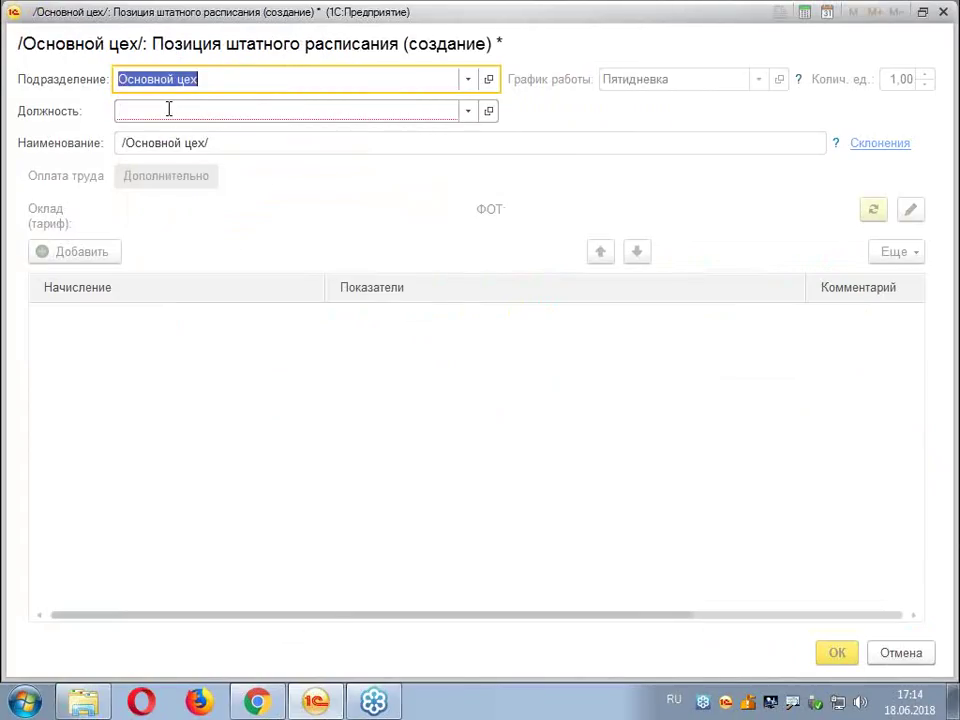
left_click(169, 109)
type("р")
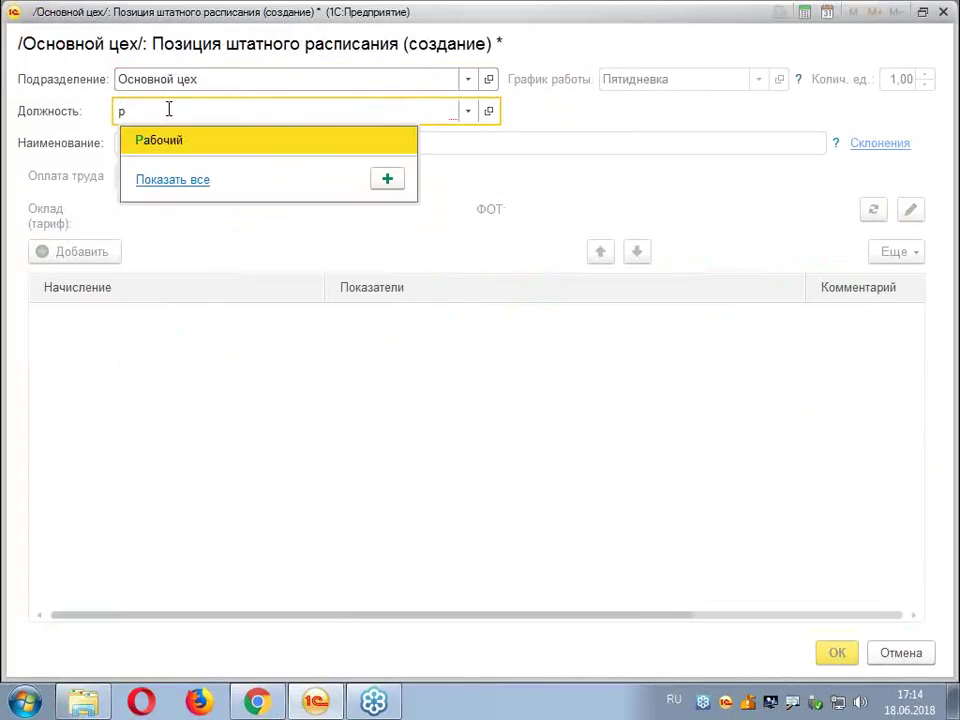
left_click(171, 145)
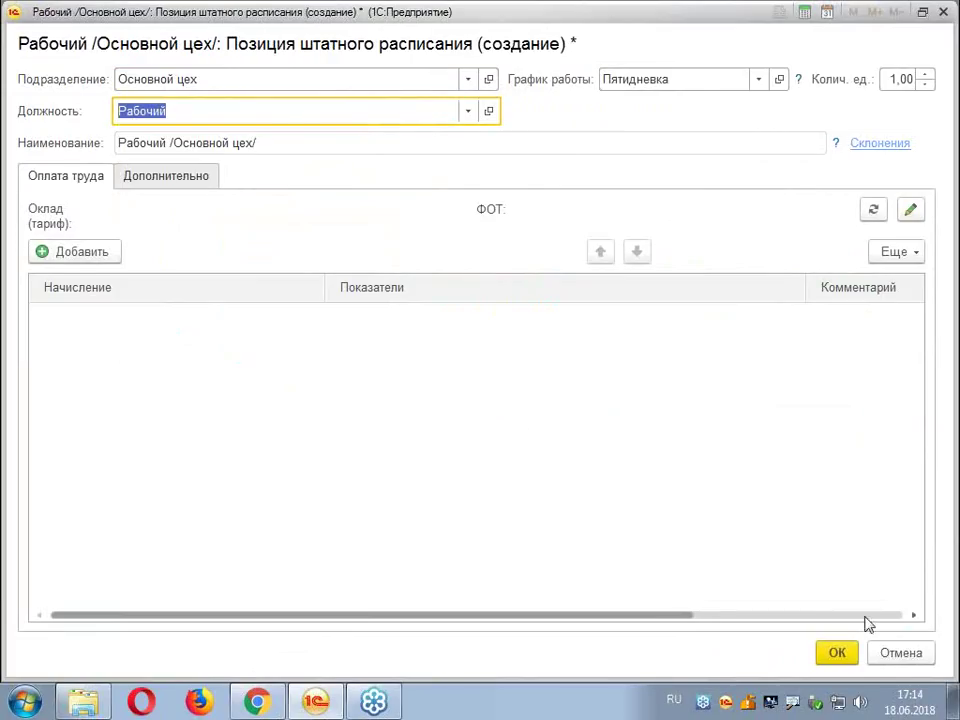
Add the accrual Оплата по окладу with an Оклад of 15 000 to the Рабочий position and save it
left_click(78, 256)
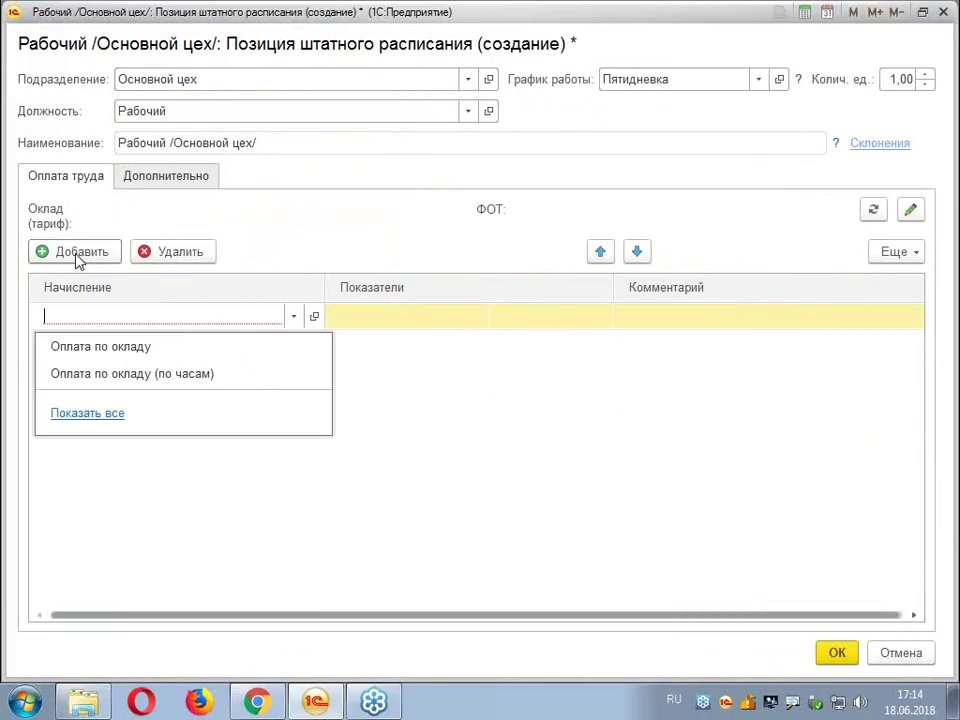
left_click(129, 350)
type("1")
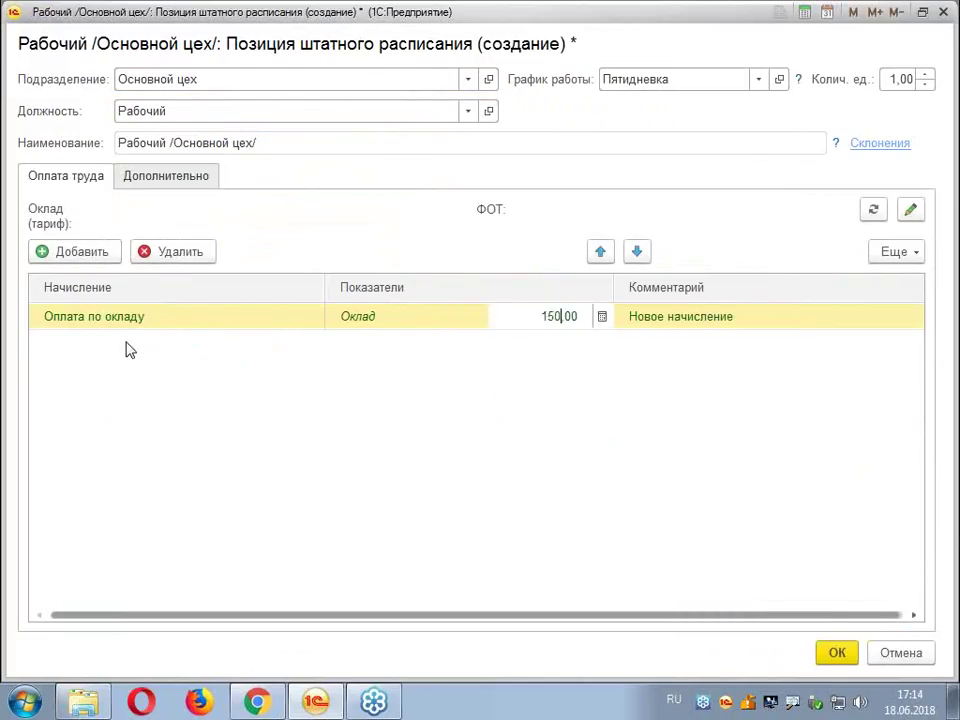
type("5 000")
key("Return")
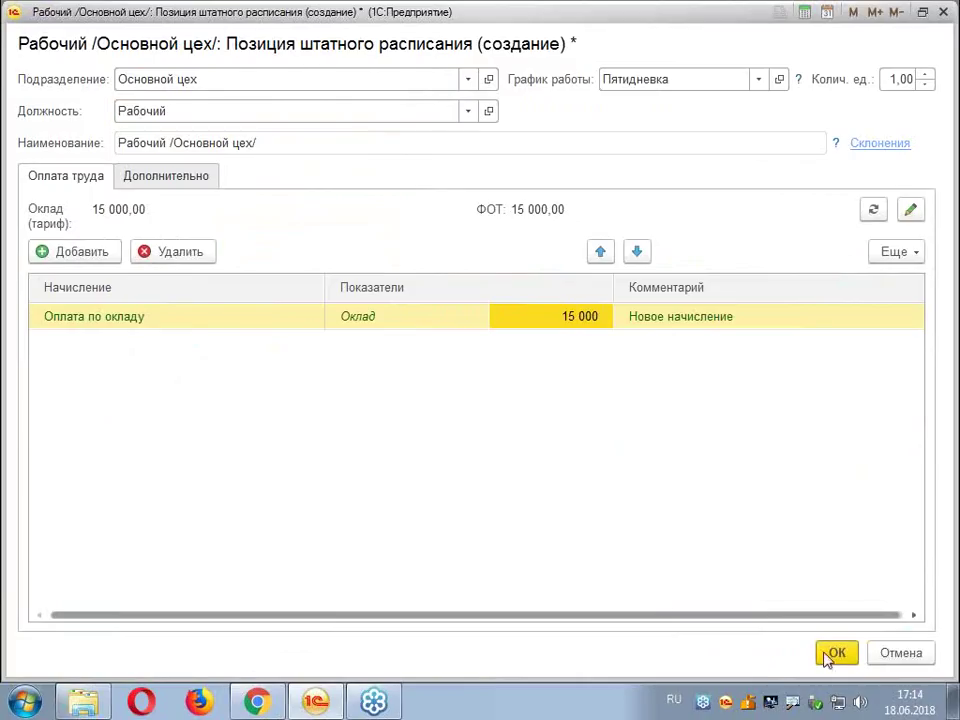
left_click(837, 653)
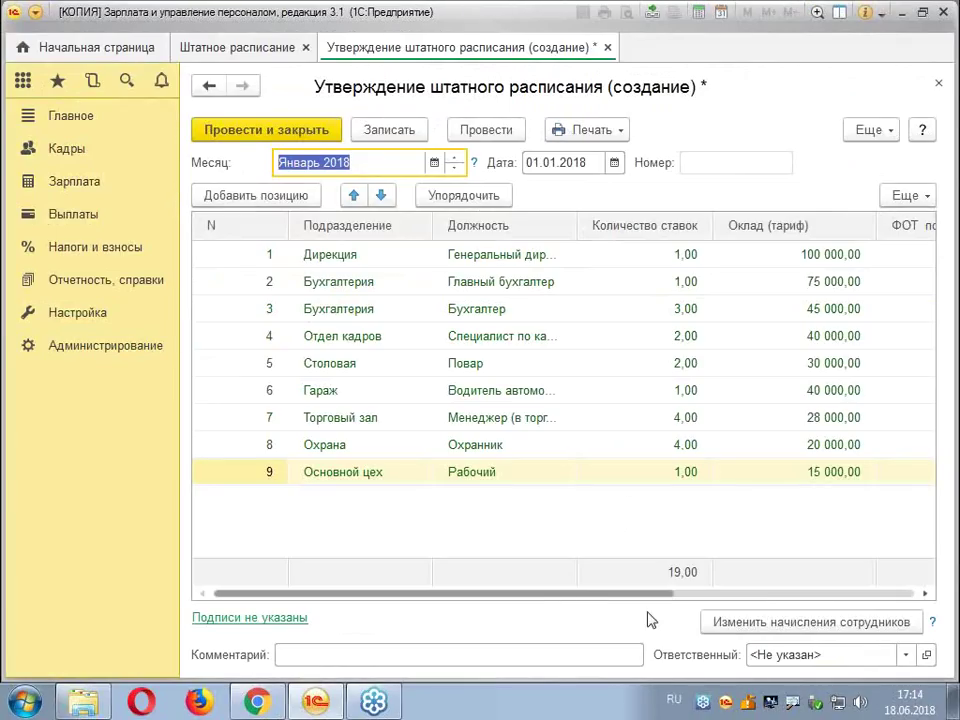
Check the details of the Бухгалтер position and post the staffing table approval document
left_click_drag(575, 601, 531, 604)
left_click_drag(616, 597, 739, 596)
left_click(478, 311)
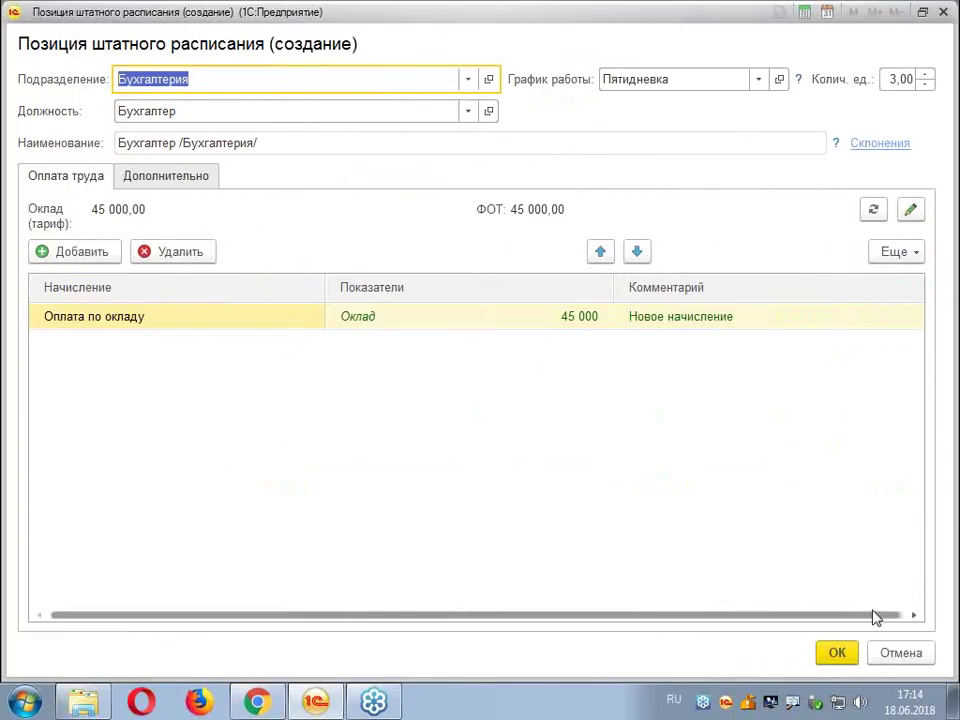
left_click(837, 654)
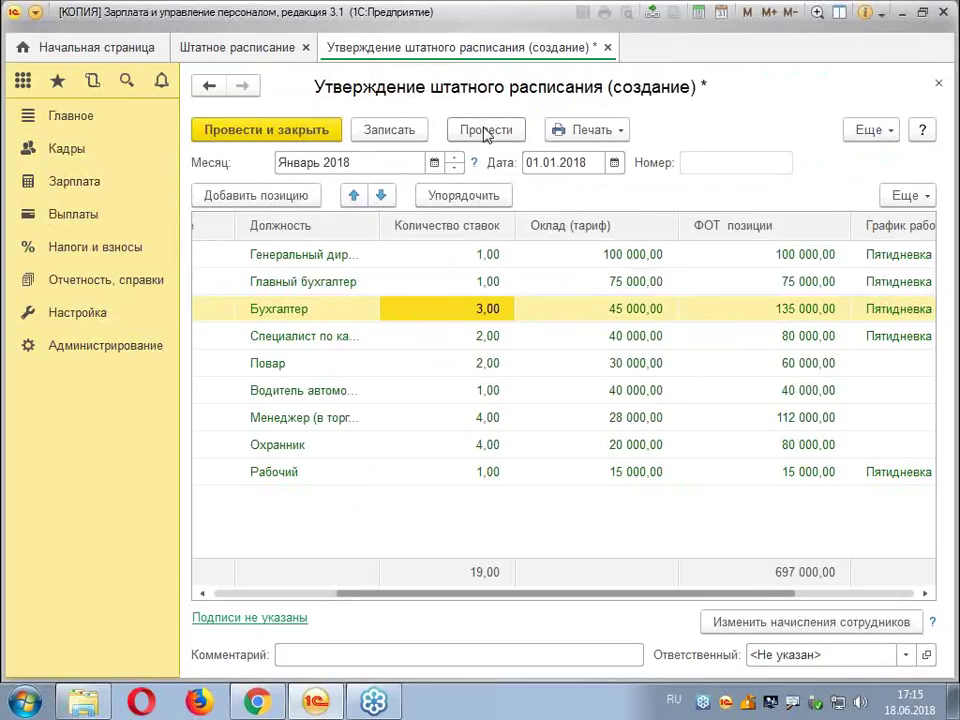
left_click(485, 133)
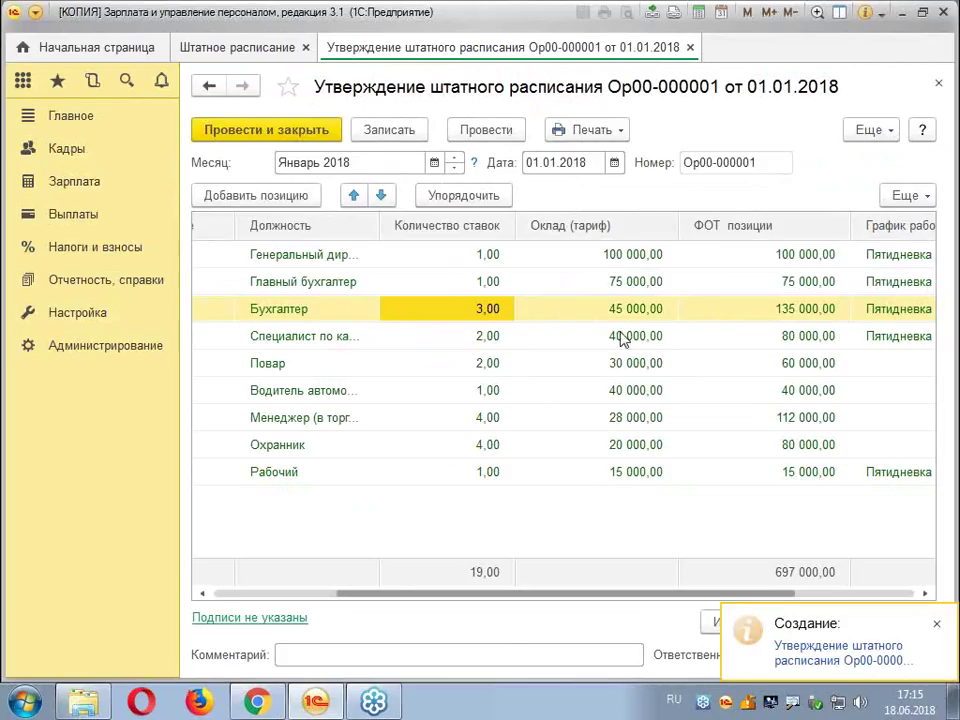
Preview the approval document's print forms Приказ об утверждении and Штатное расписание (Т-3)
left_click(621, 131)
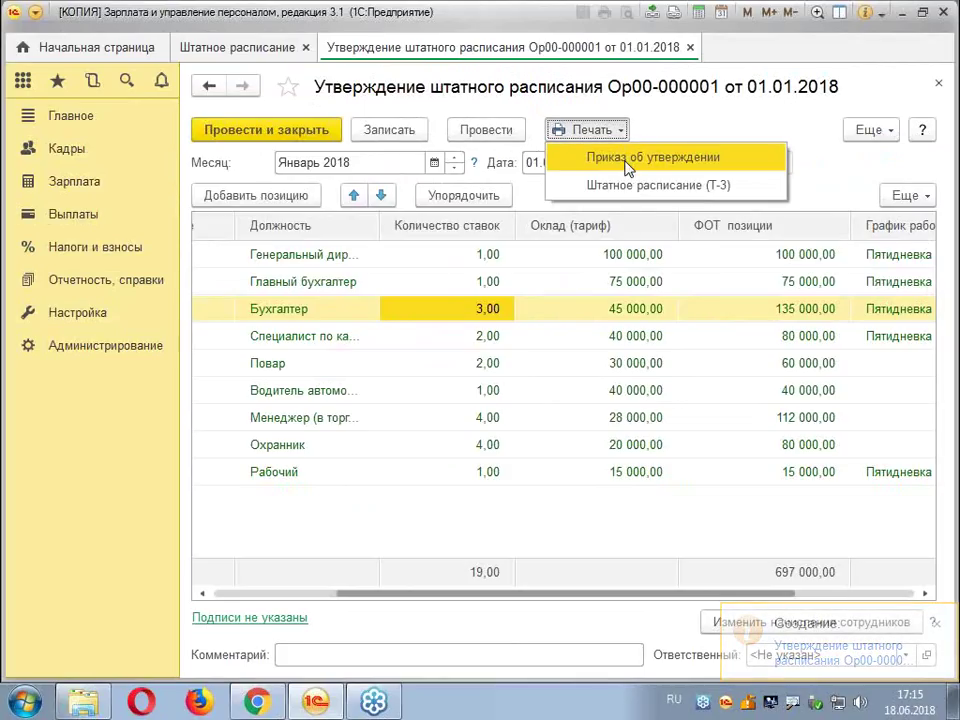
left_click(625, 164)
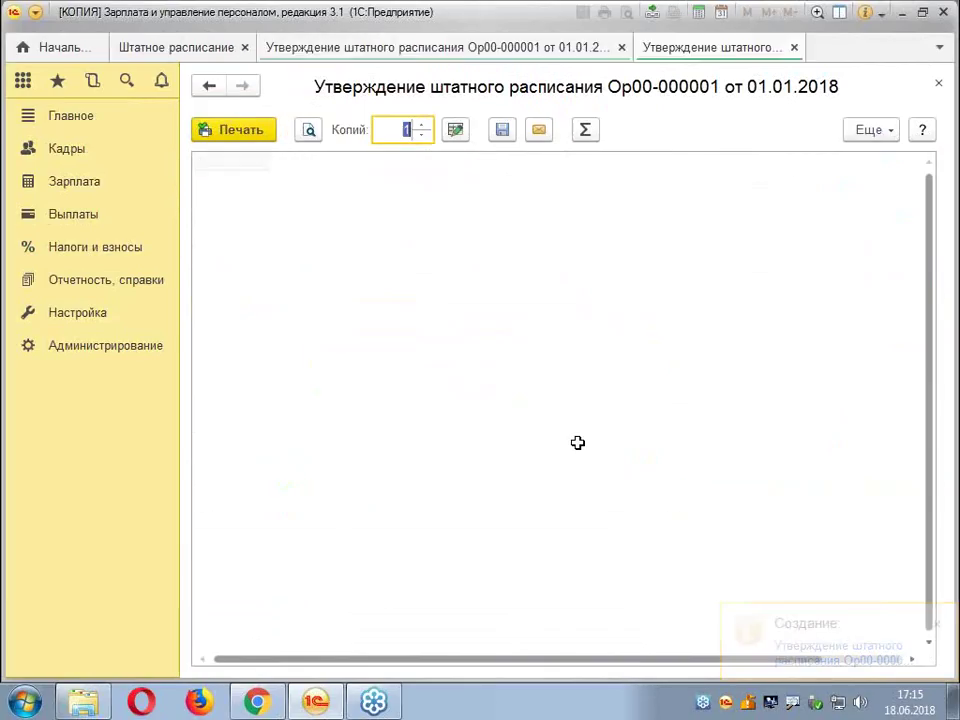
left_click(940, 86)
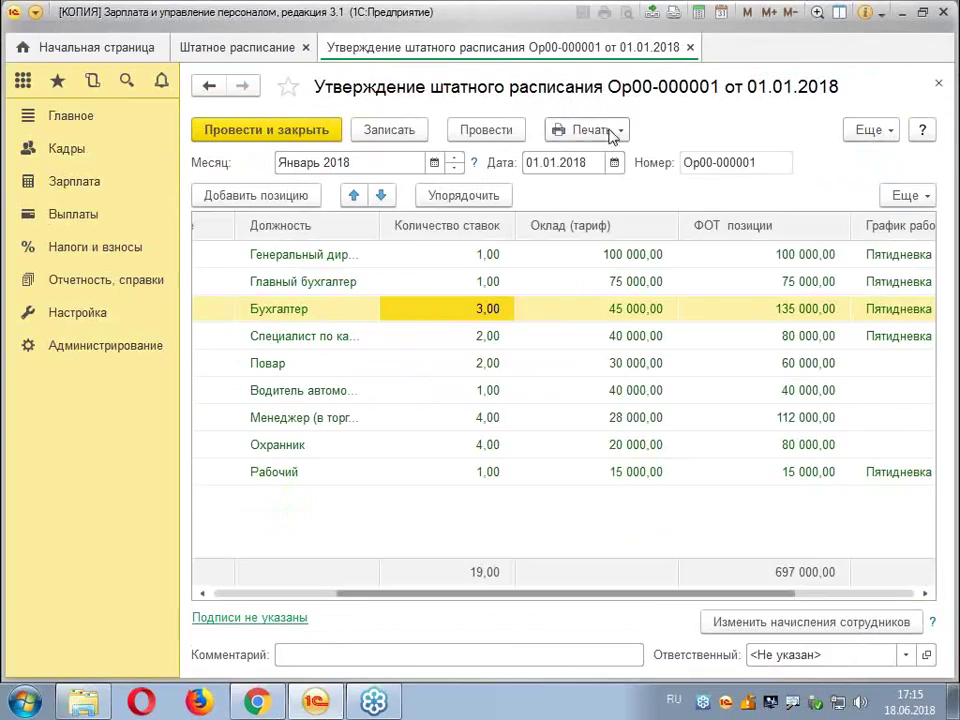
left_click(619, 133)
left_click(624, 184)
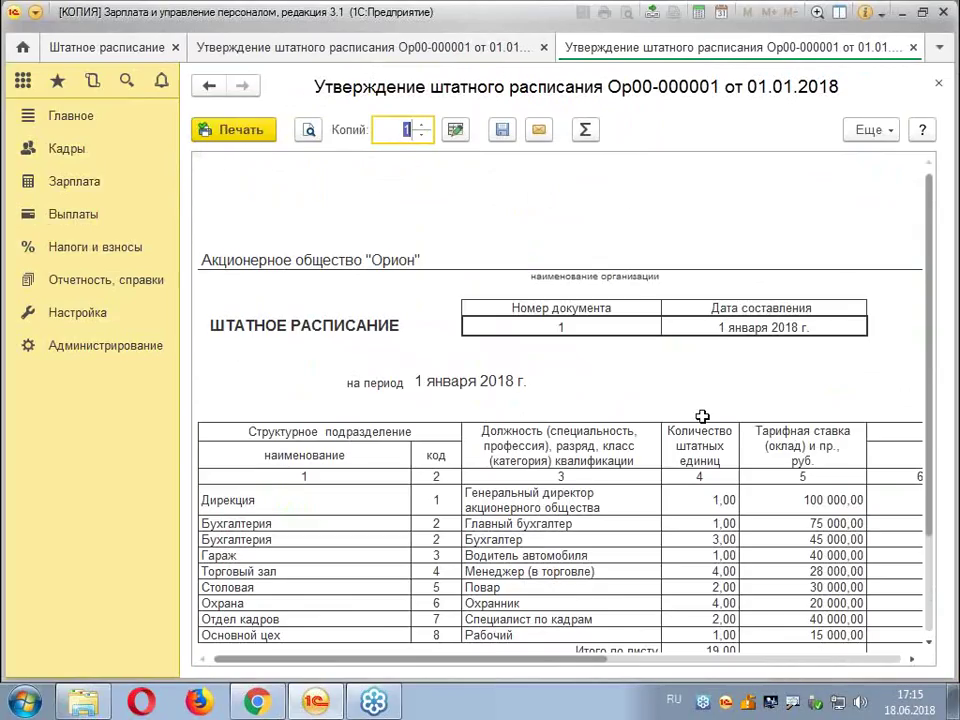
Examine the printed Т-3 form, including the Надбавка columns, document number and Дата составления
scroll(701, 420, "down", 5)
left_click_drag(579, 659, 620, 560)
left_click(790, 294)
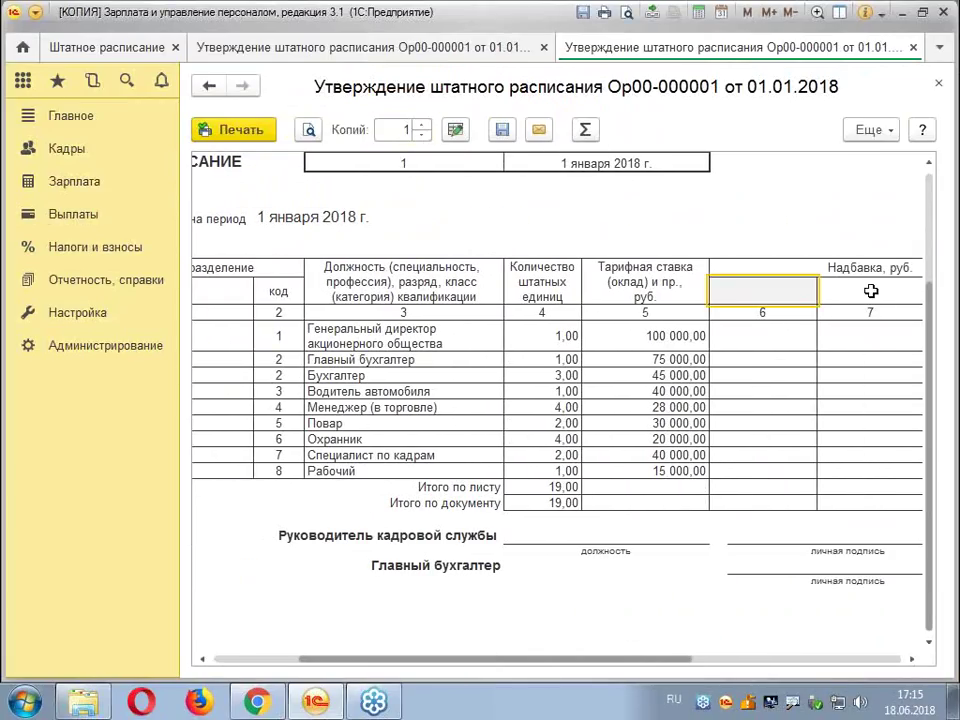
left_click(872, 289)
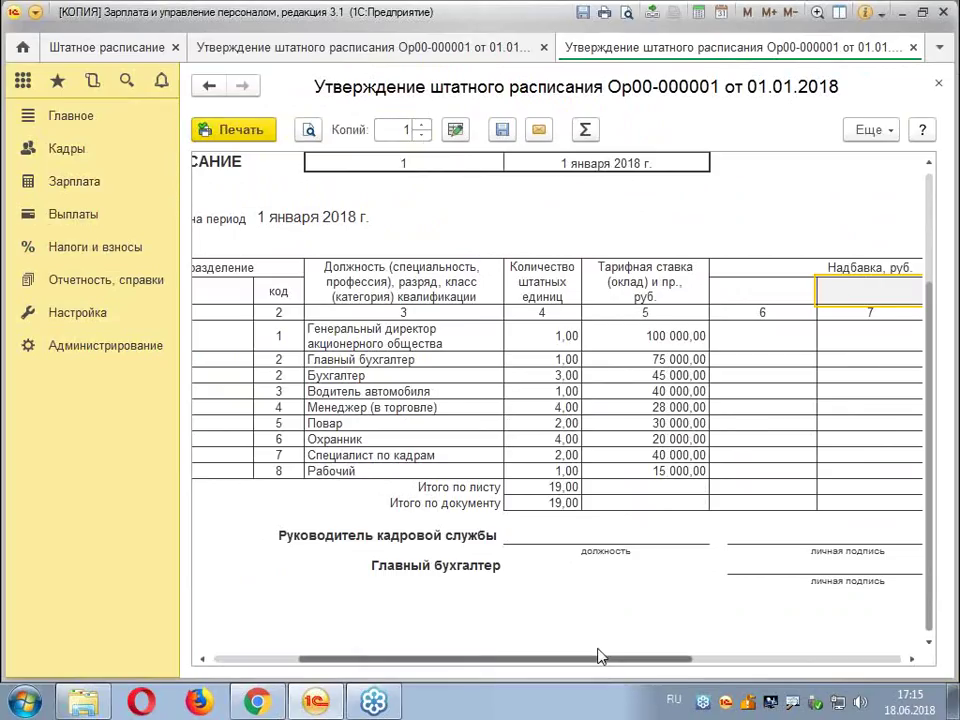
left_click_drag(600, 654, 427, 635)
scroll(427, 635, "up", 3)
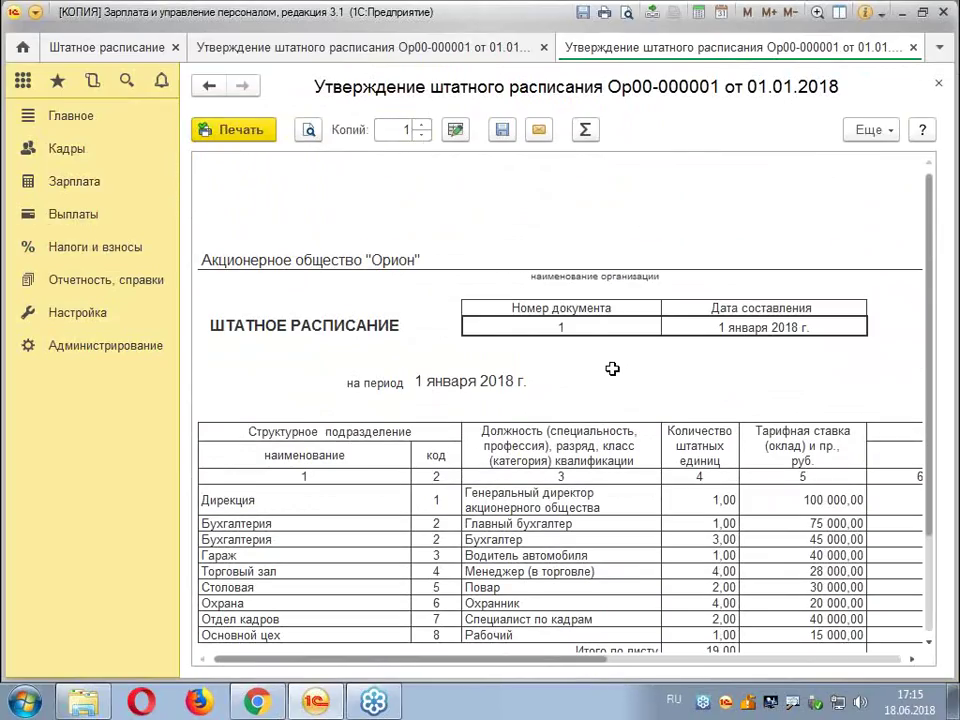
left_click(578, 326)
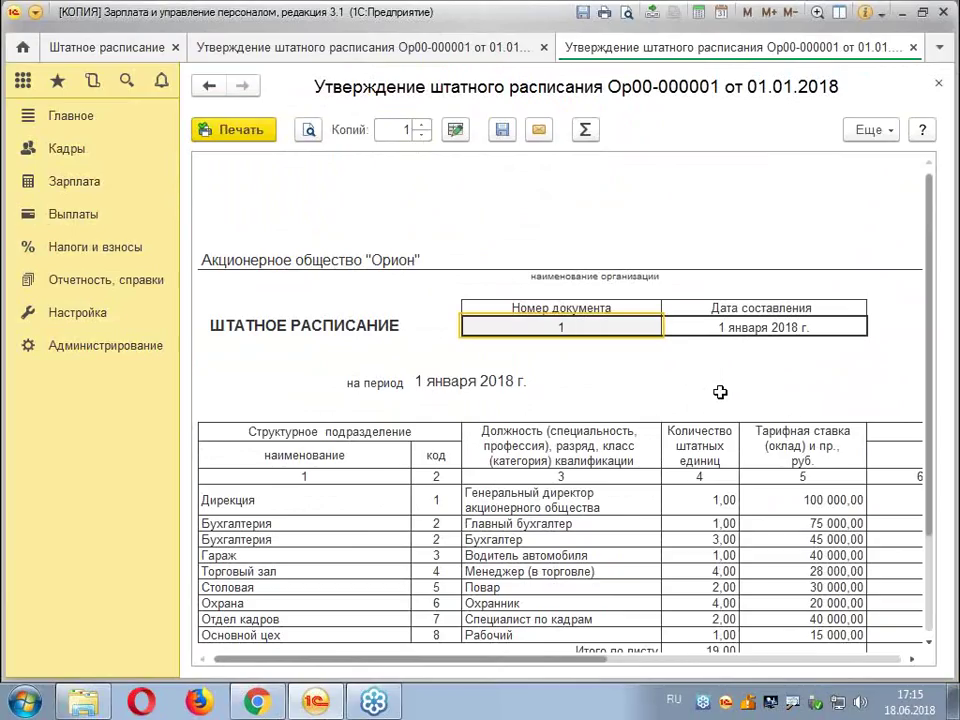
left_click(795, 327)
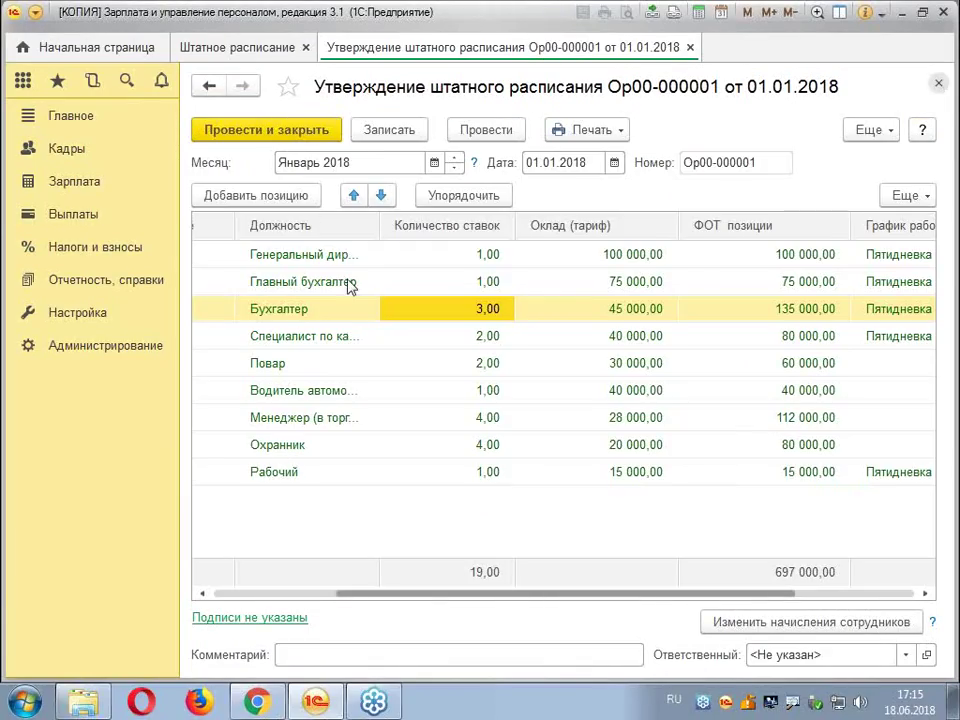
Post and close the staffing table approval document and switch the staffing table list to the Иерархический view
left_click(266, 130)
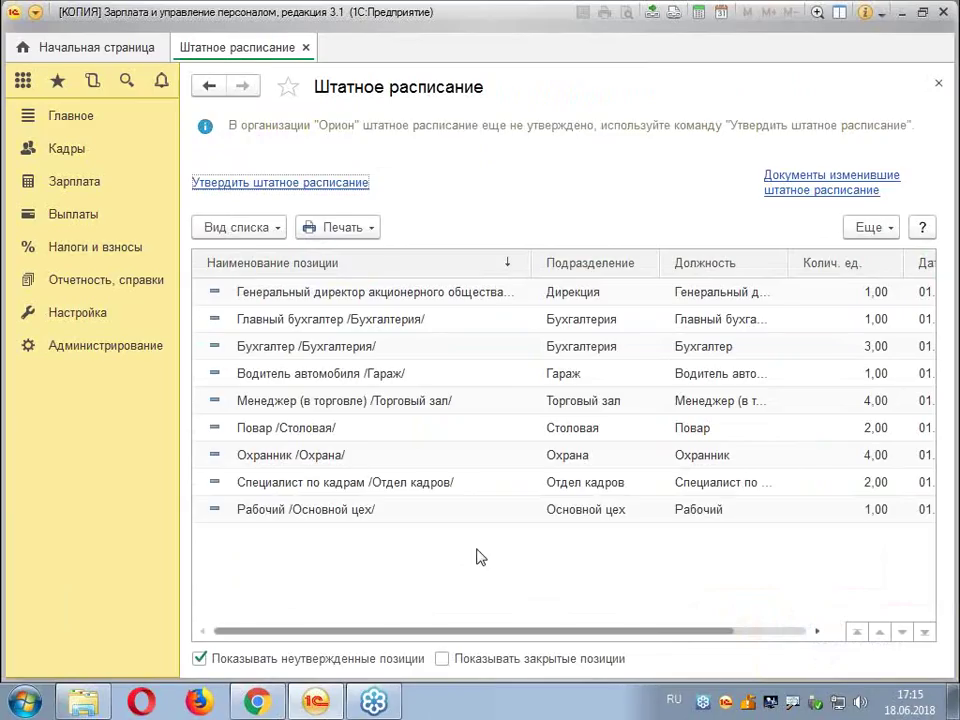
left_click(278, 228)
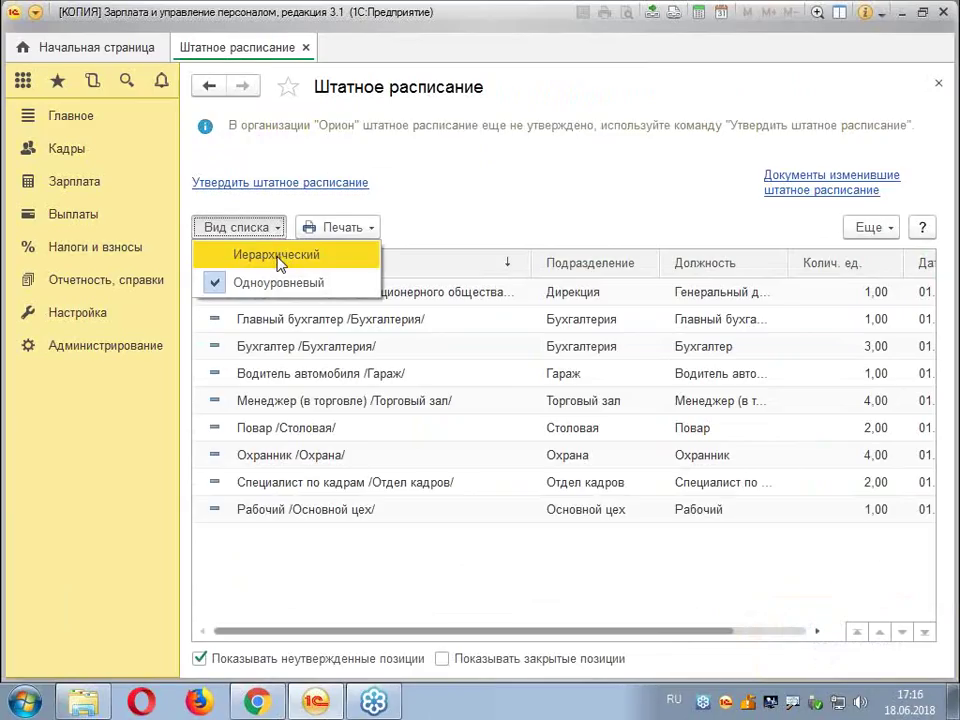
left_click(279, 260)
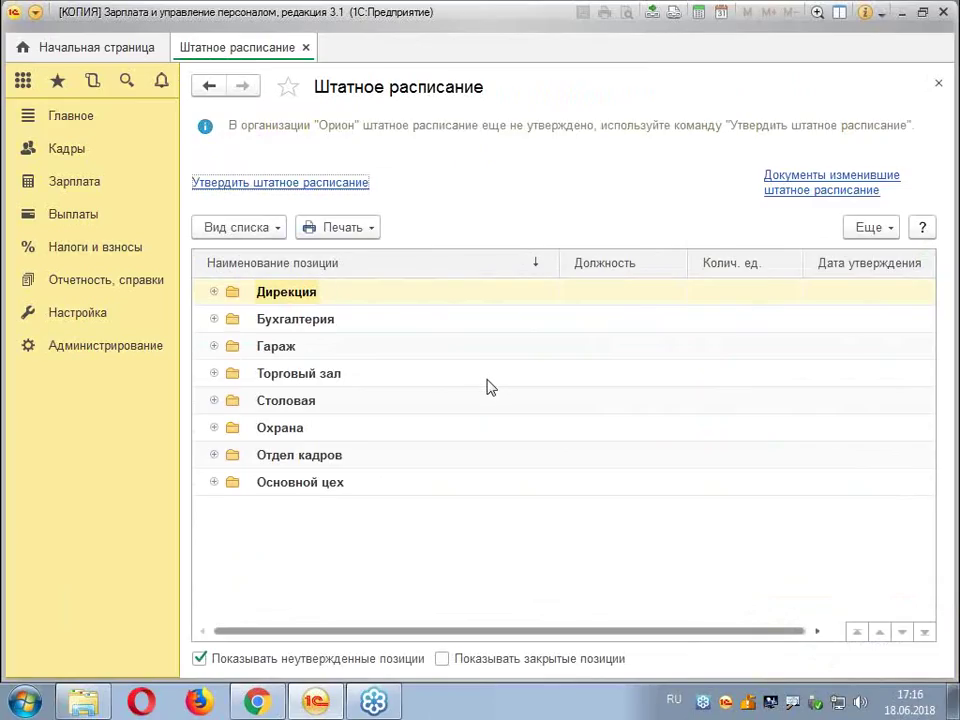
Close and reopen Штатное расписание from the Кадры section and set its list view to Одноуровневый
left_click(938, 83)
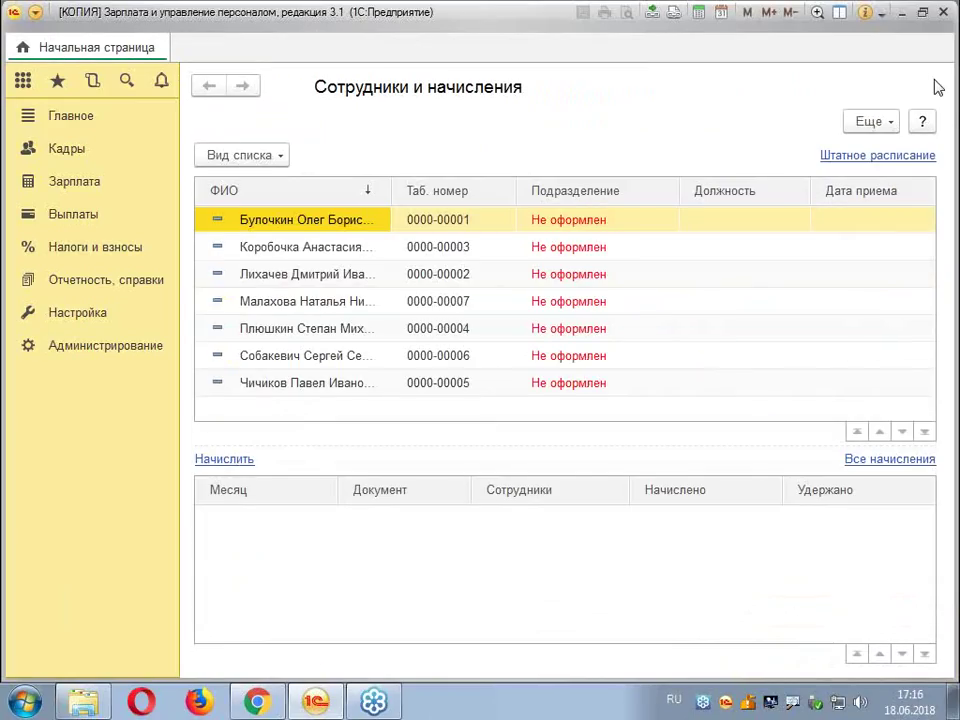
left_click(66, 152)
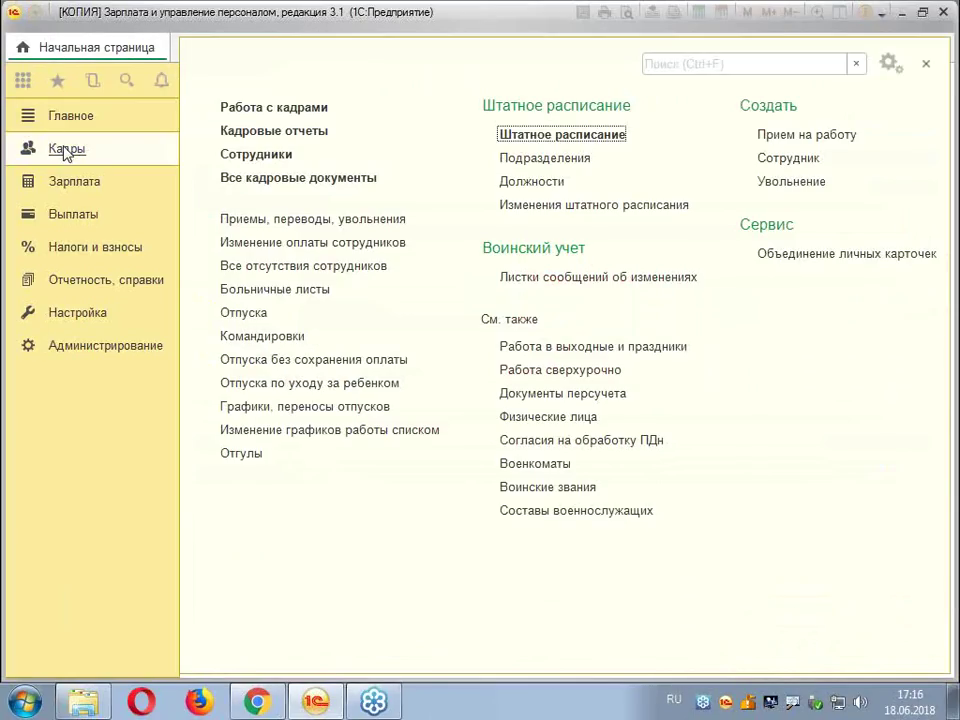
left_click(520, 133)
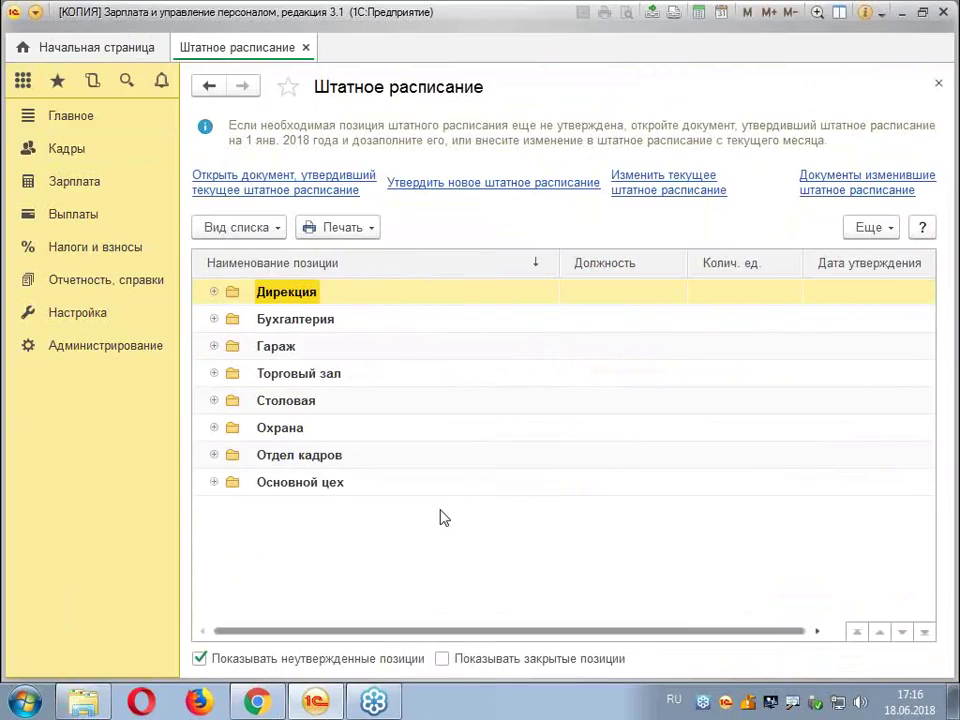
left_click(278, 229)
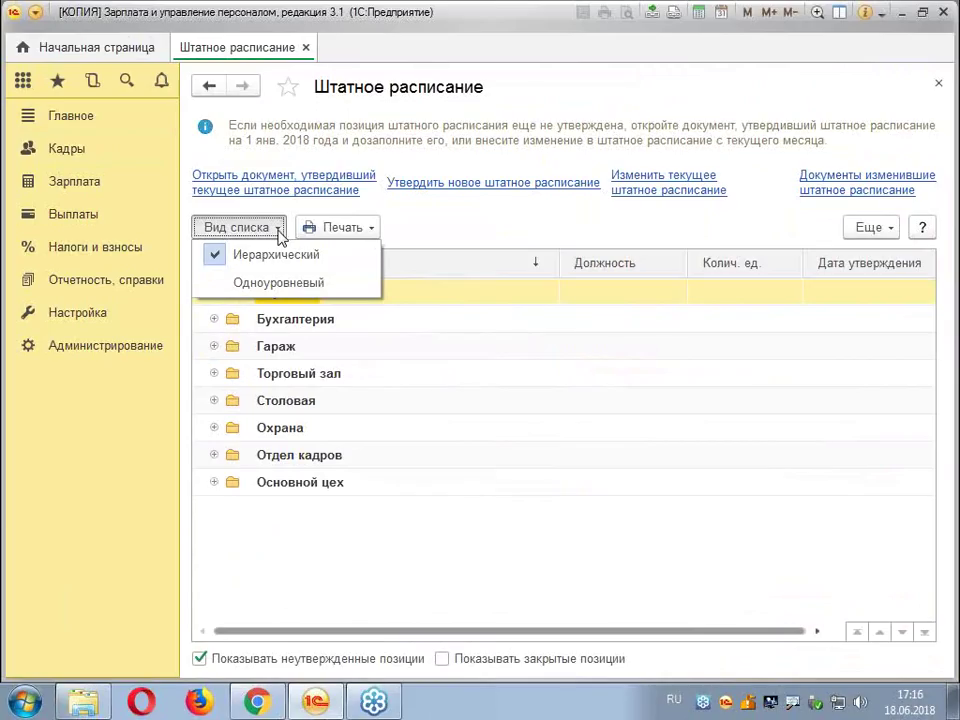
left_click(266, 283)
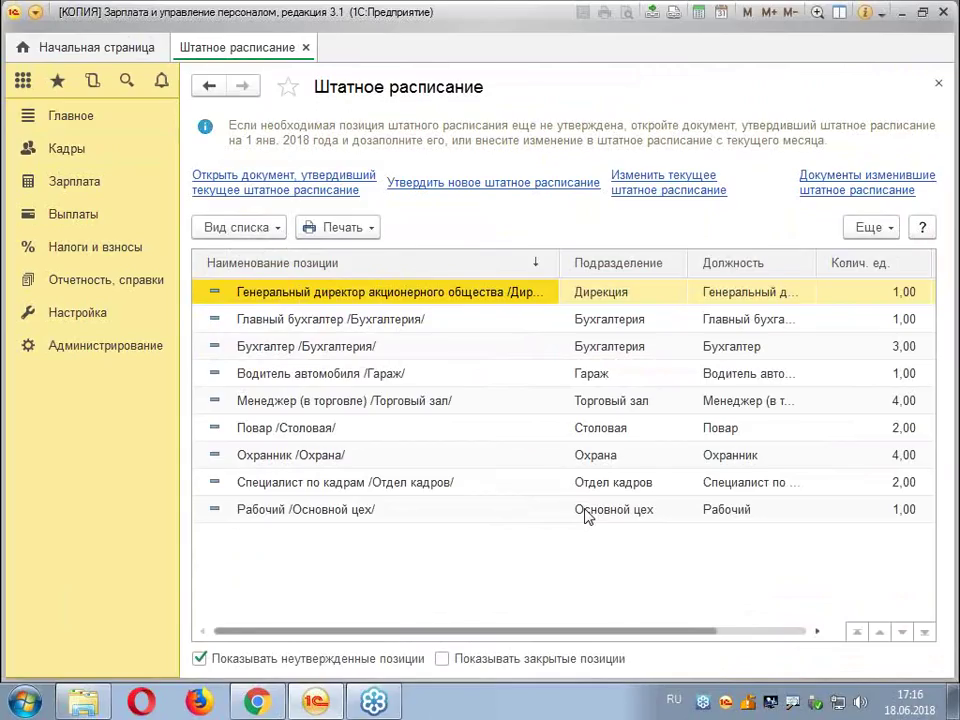
Generate the Штатное расписание (Т-3) report from the staffing table list and dismiss the completion notification
left_click(372, 232)
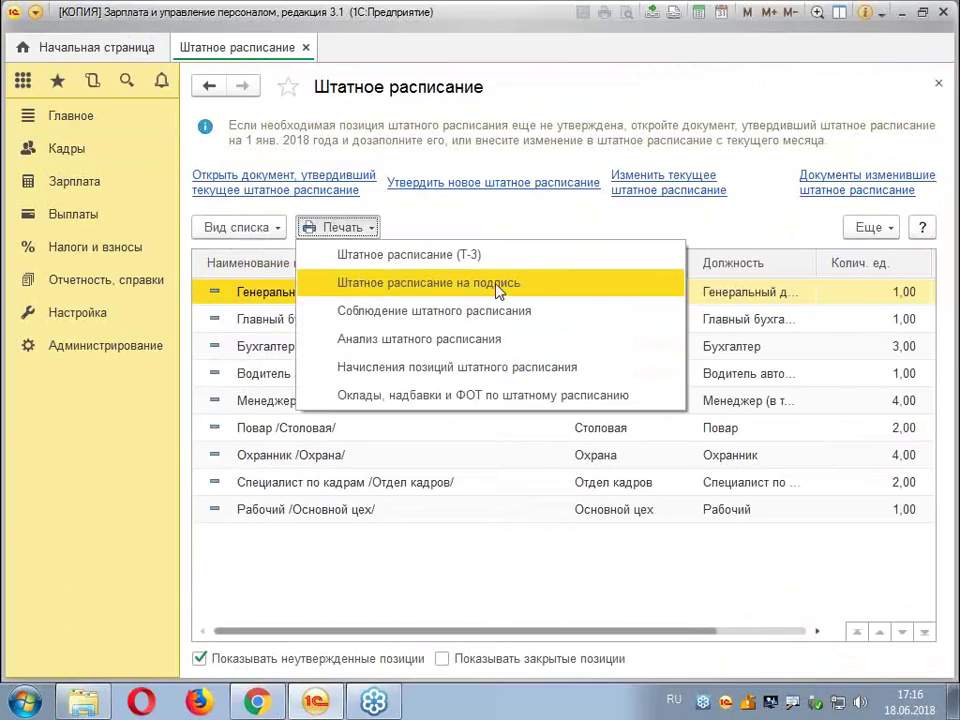
left_click(438, 257)
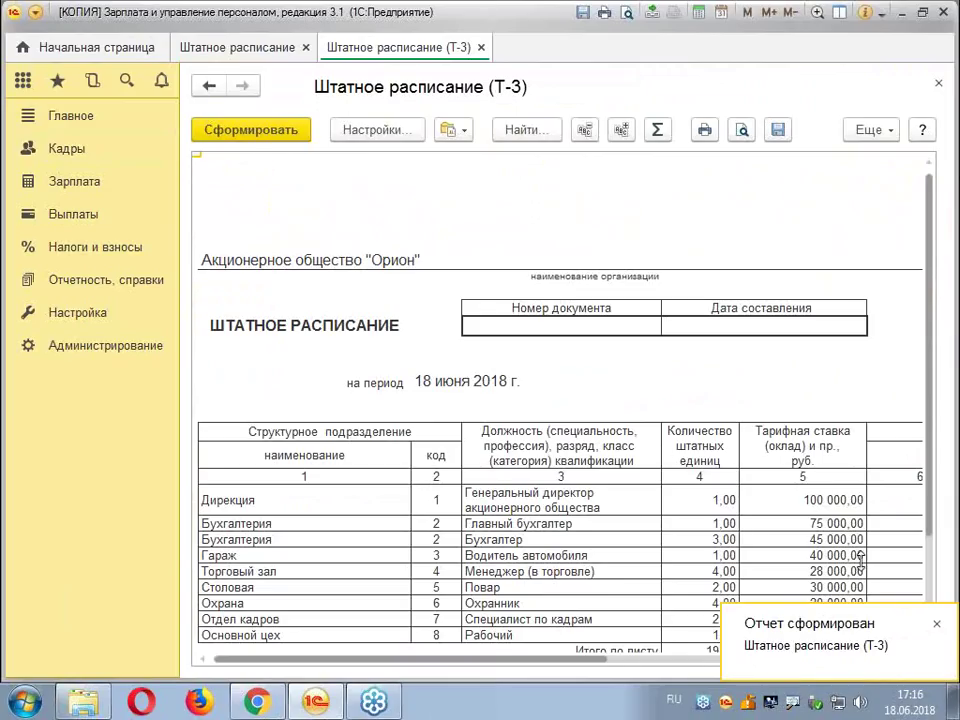
left_click(936, 623)
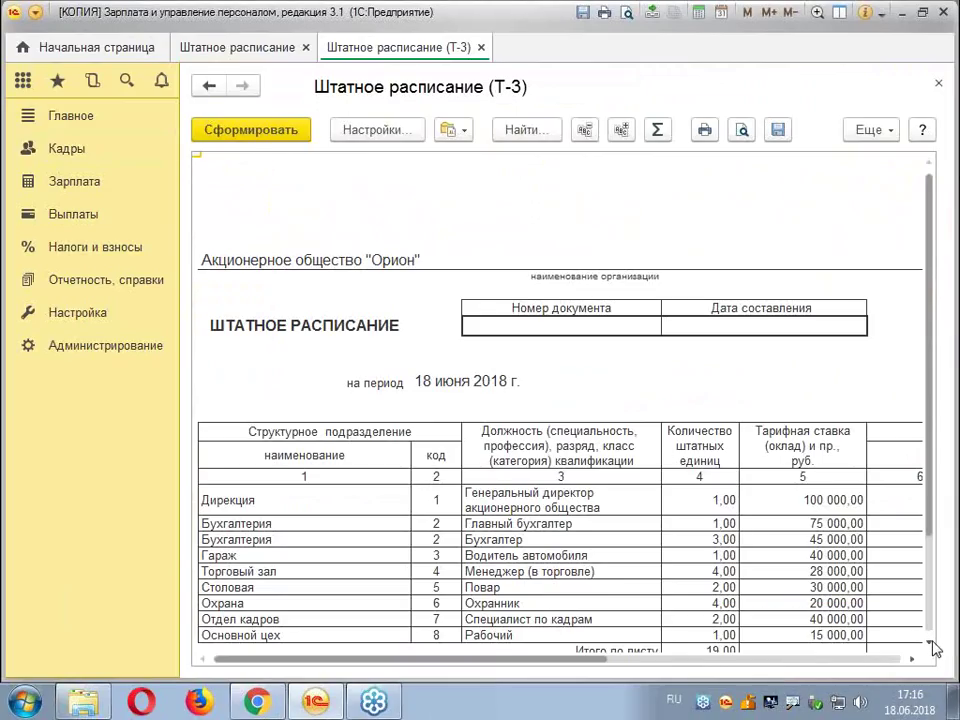
Check the Т-3 report's columns and its Номер документа and Дата составления cells, dismissing the Internet support dialog
left_click(930, 645)
left_click(930, 645)
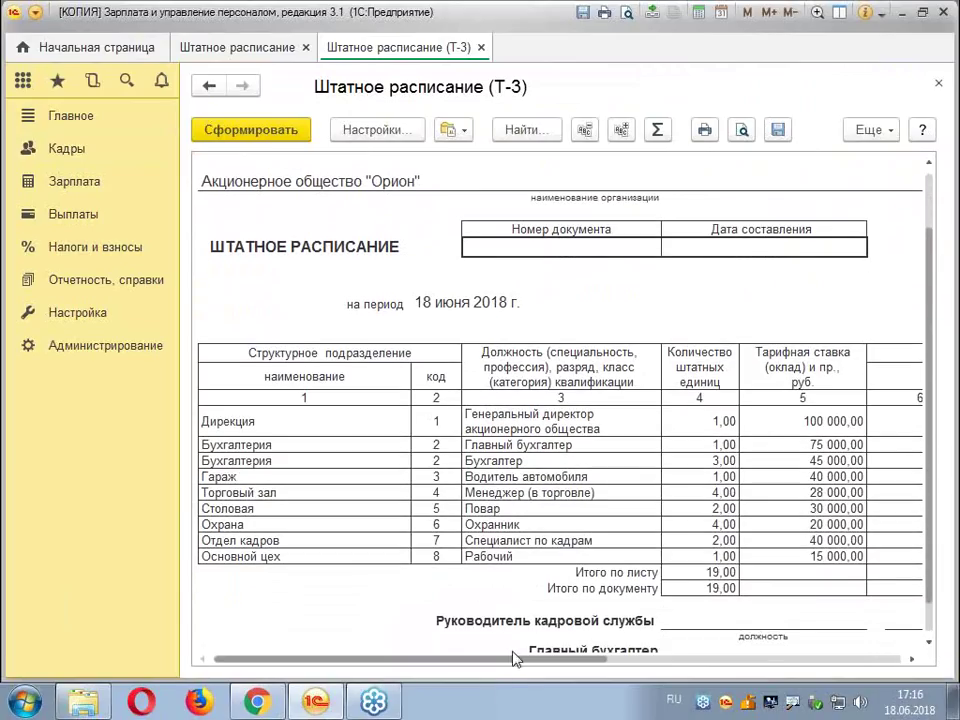
left_click_drag(501, 668, 568, 671)
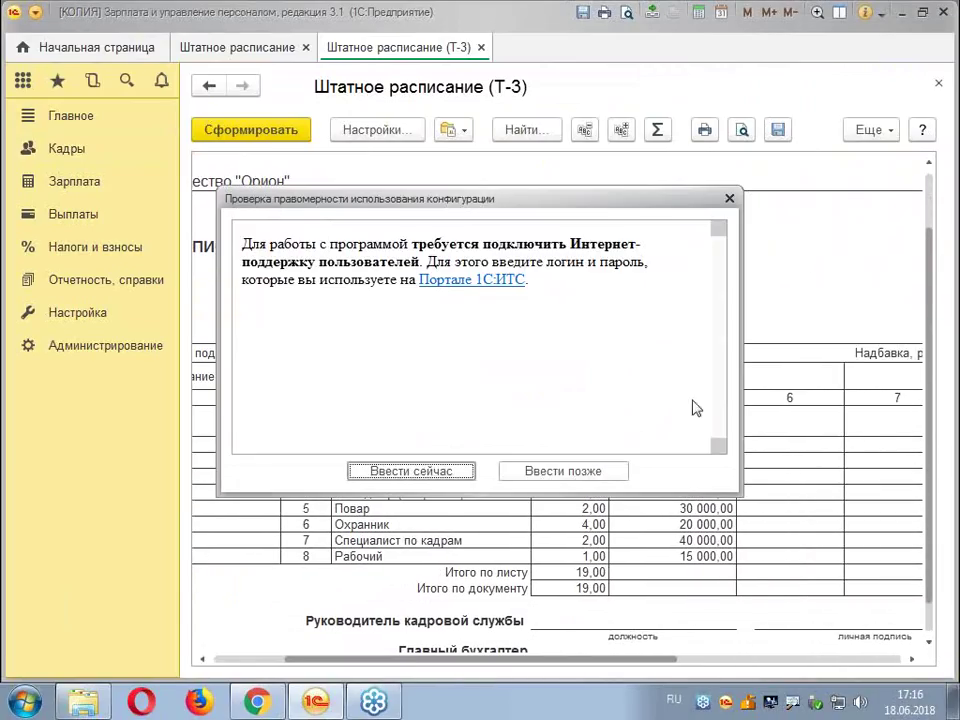
left_click(729, 197)
left_click(450, 246)
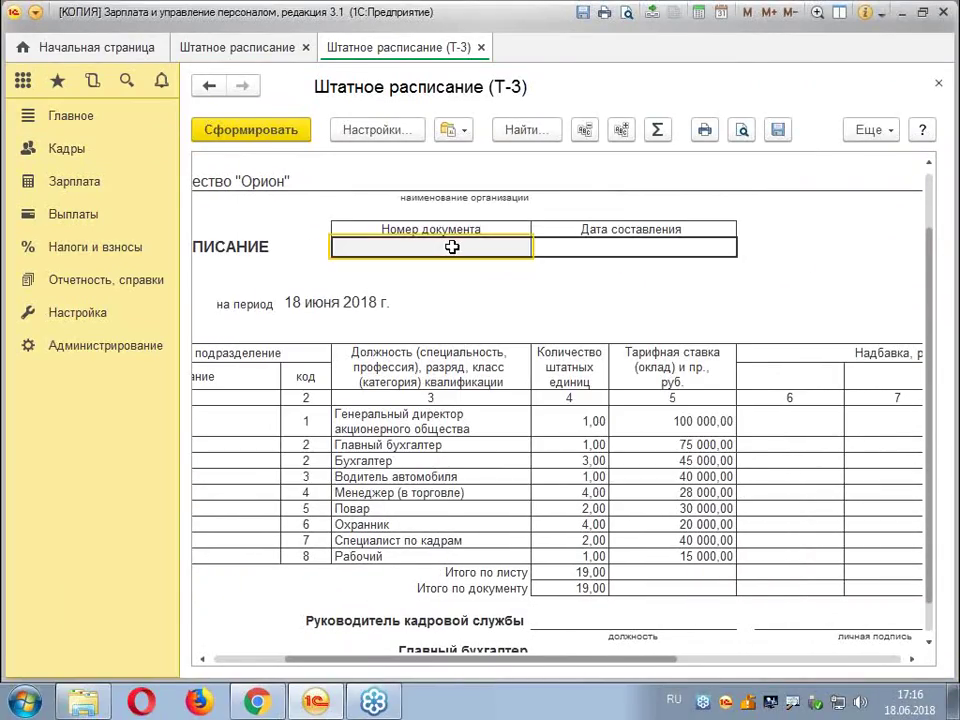
left_click(636, 246)
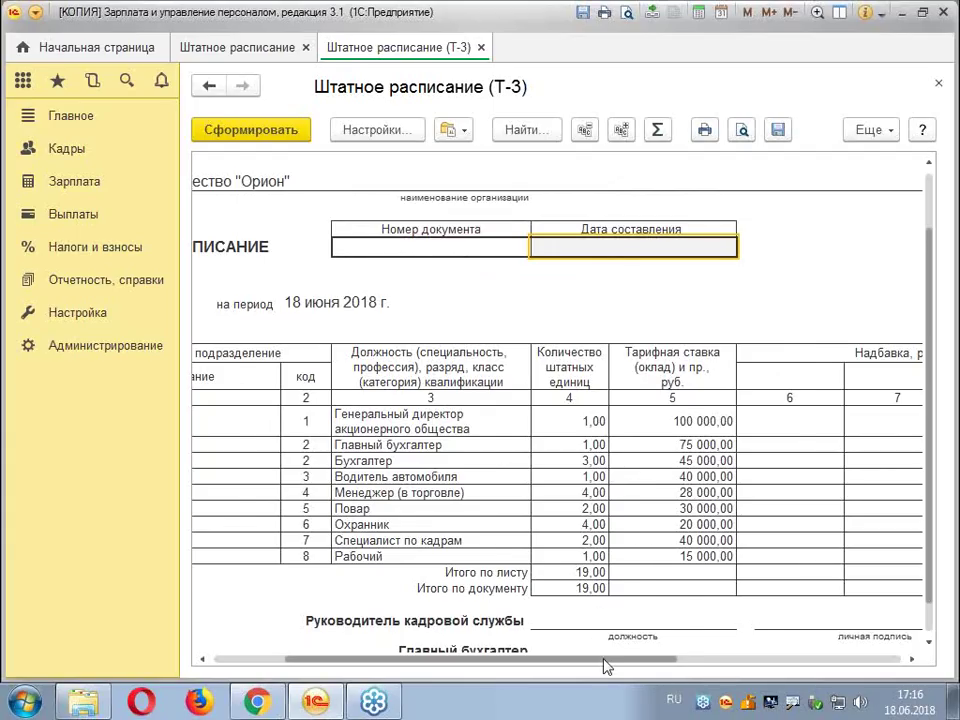
left_click_drag(599, 659, 463, 656)
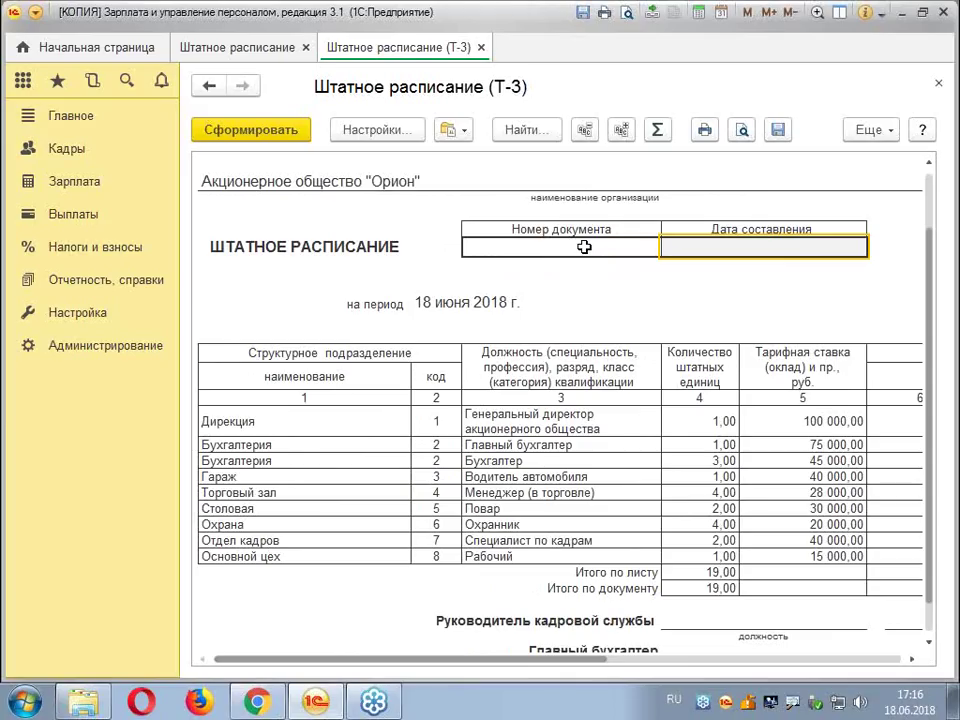
Turn on Редактирование for the Т-3 report table and enter Номер документа 1 and Дата составления 01.01.2018
left_click(890, 136)
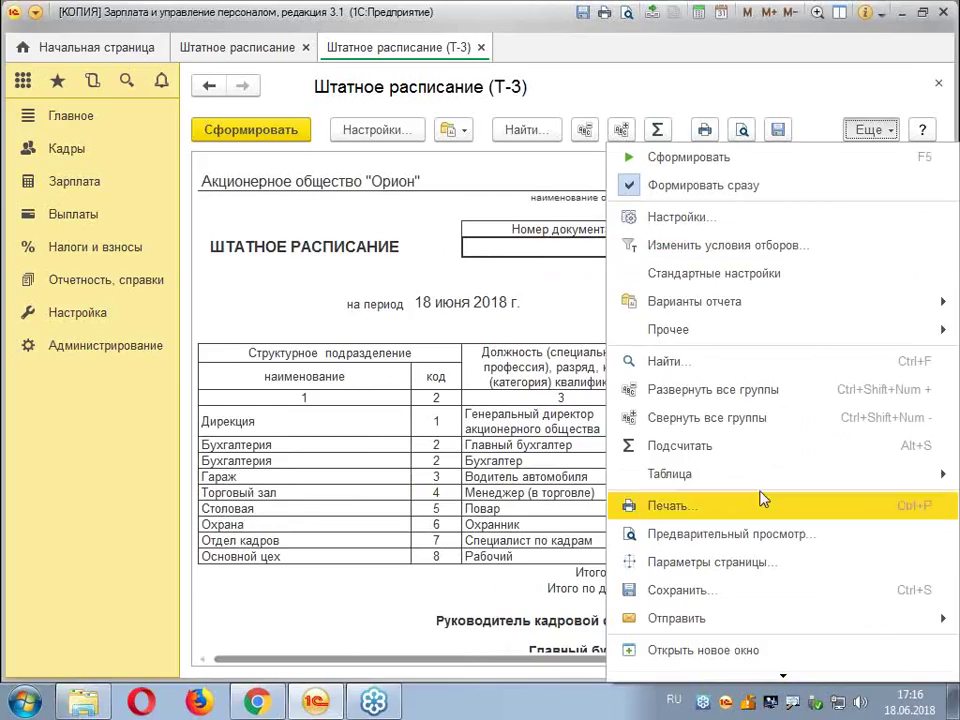
mouse_move(758, 481)
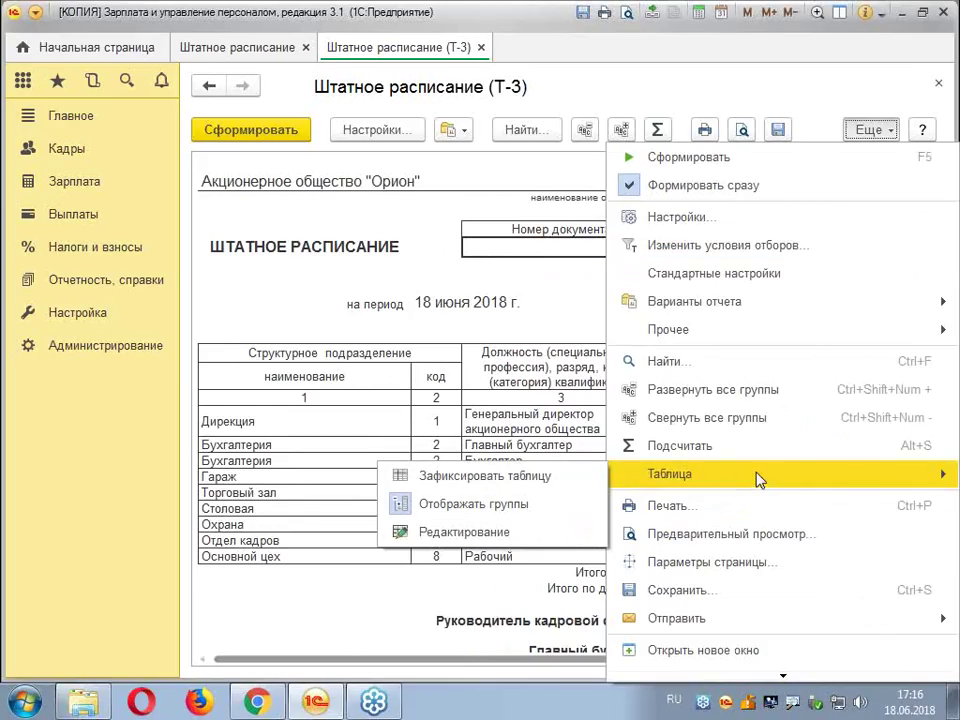
left_click(444, 532)
left_click(563, 251)
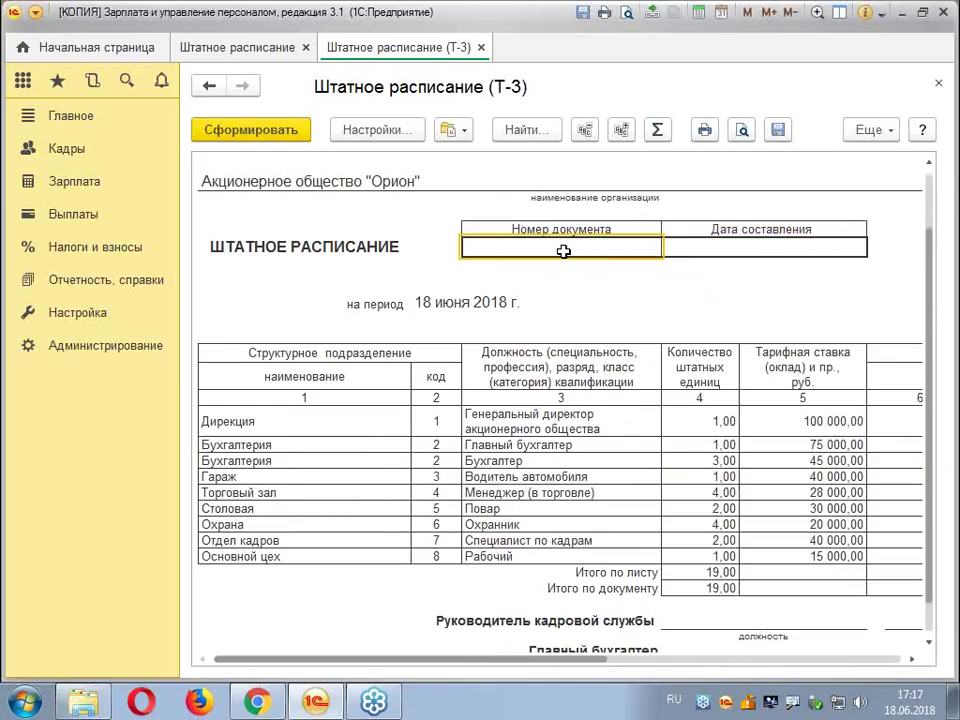
type("1")
left_click(729, 245)
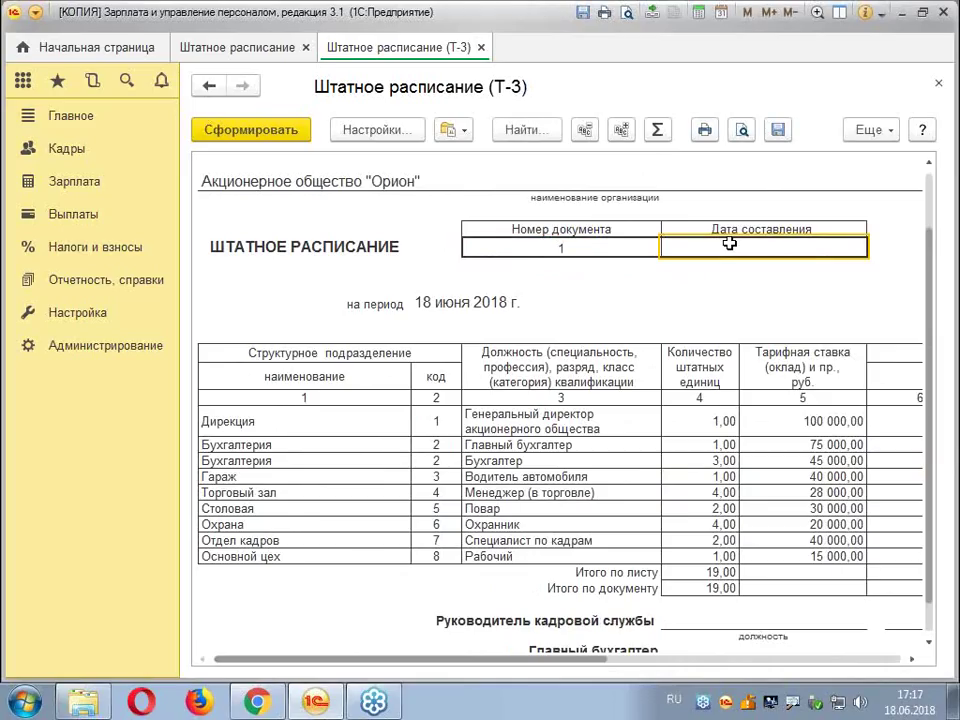
type("01.01")
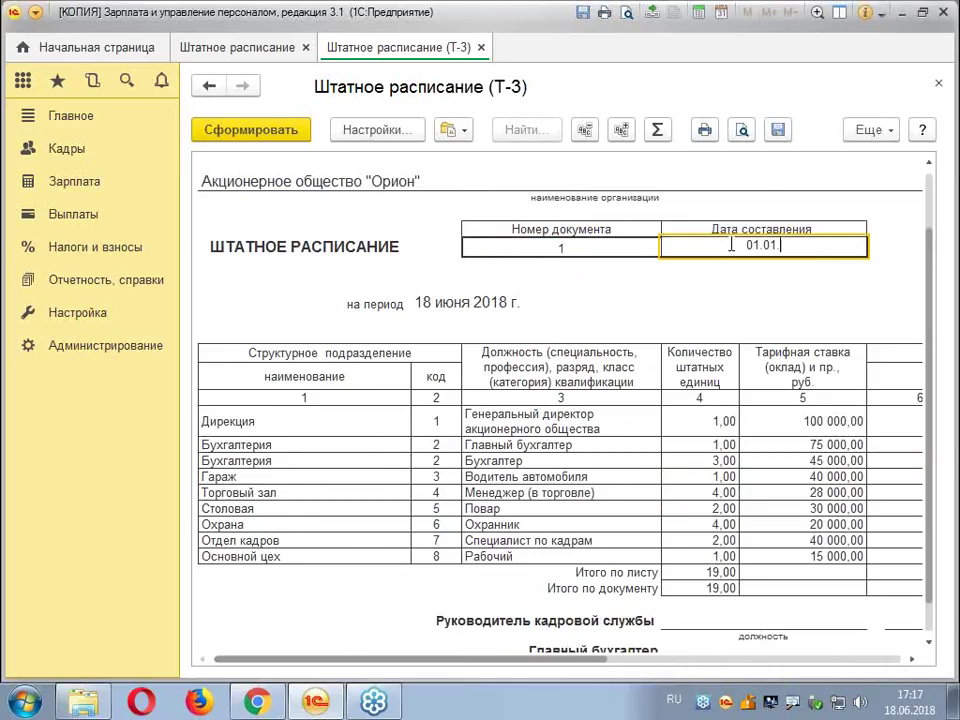
type(".2018")
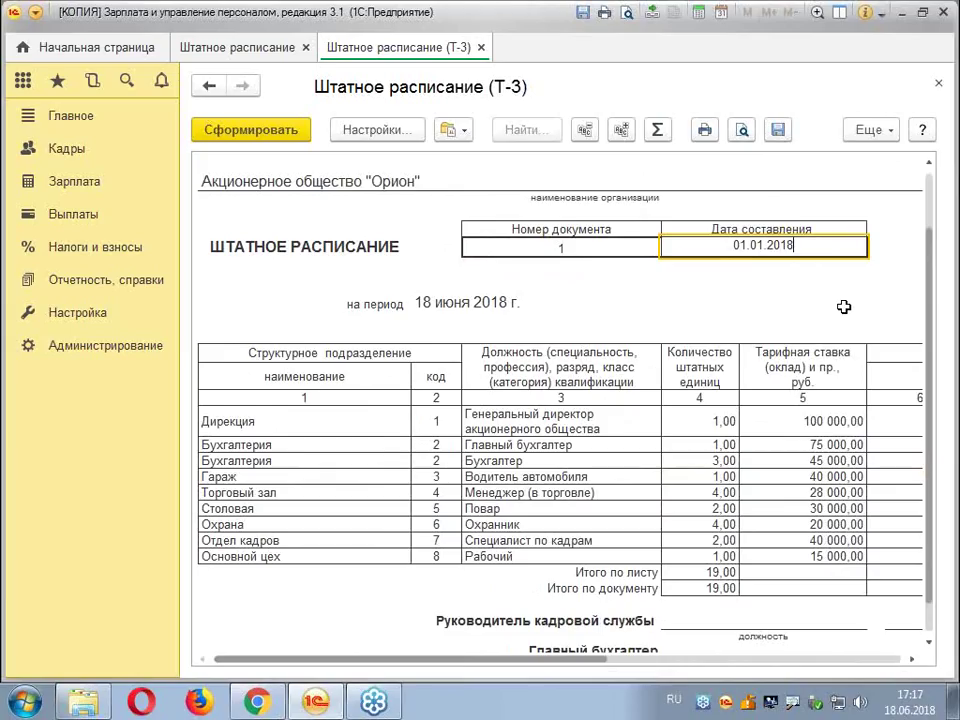
Open the save dialog for the edited Т-3 report, cancel it, and close the report and the staffing table list
left_click(778, 131)
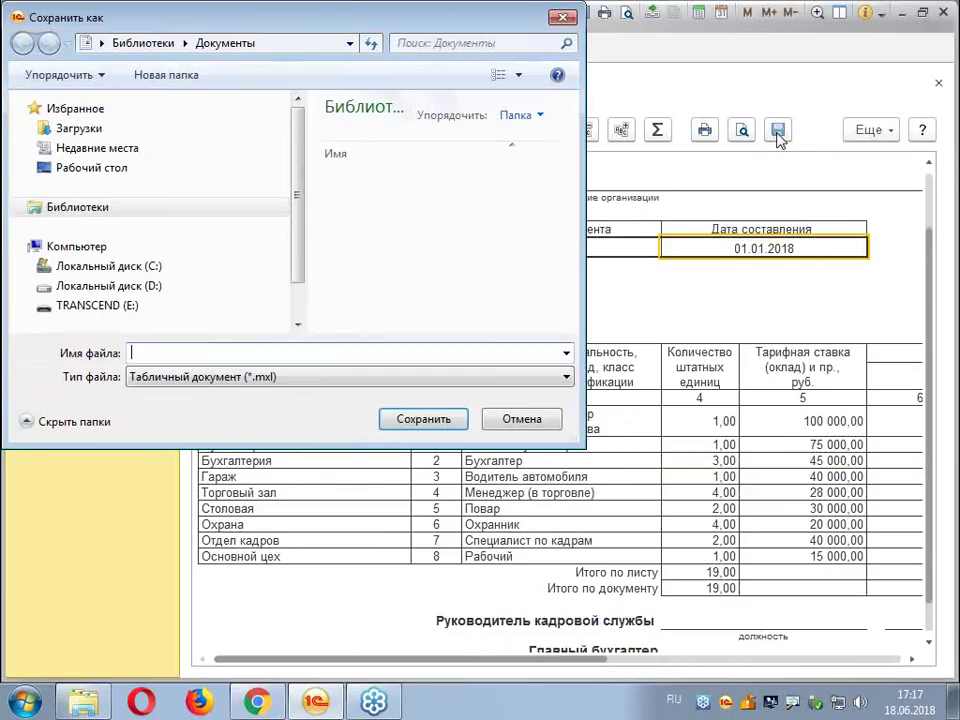
key("Escape")
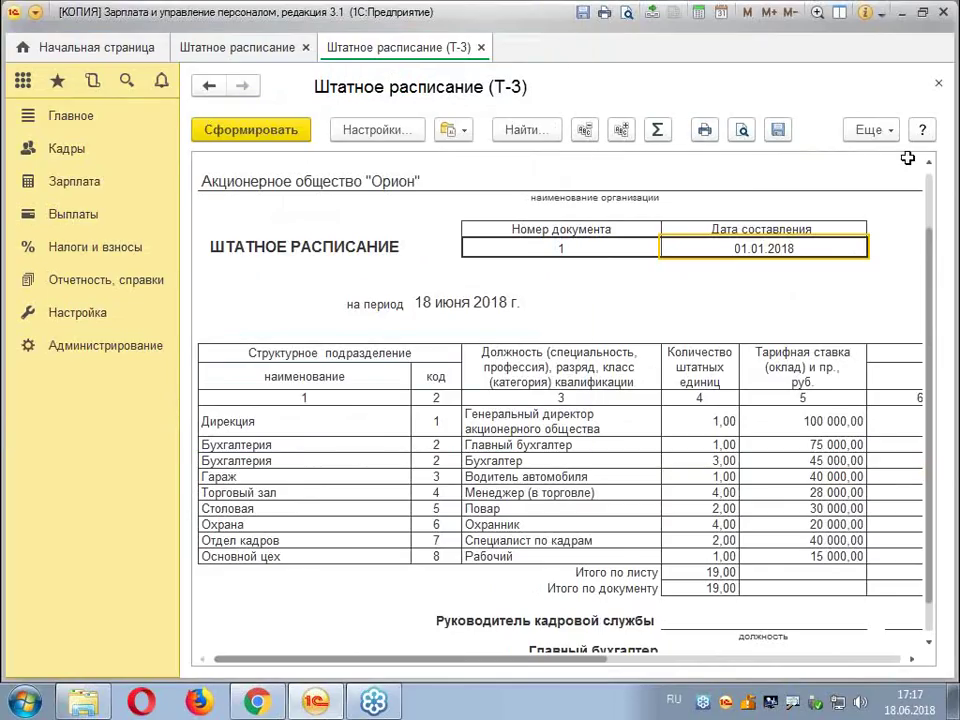
left_click(938, 84)
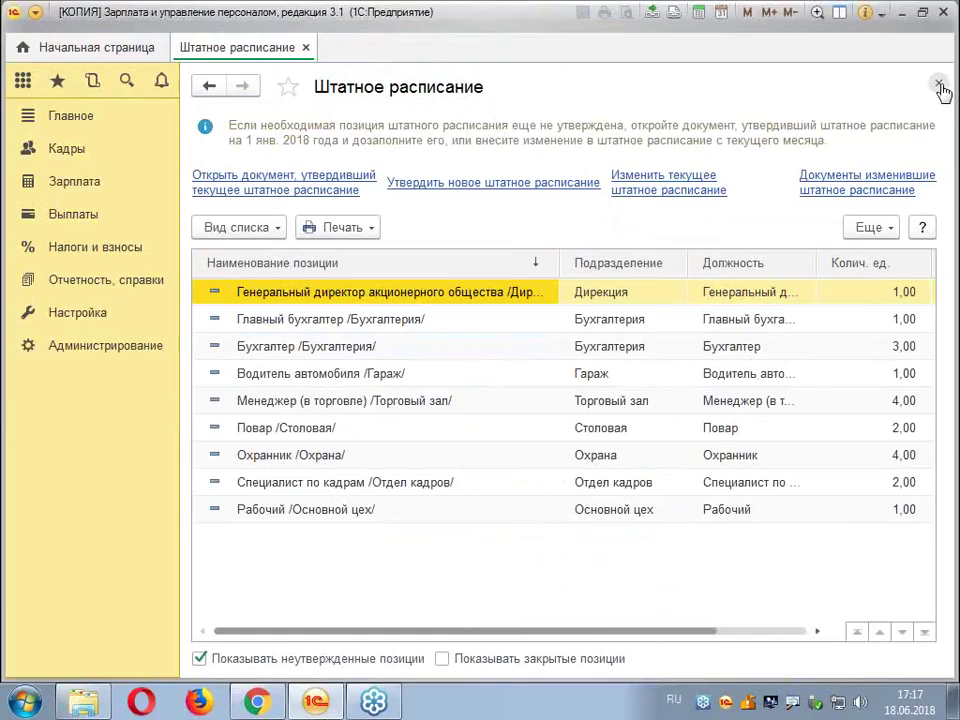
left_click(938, 85)
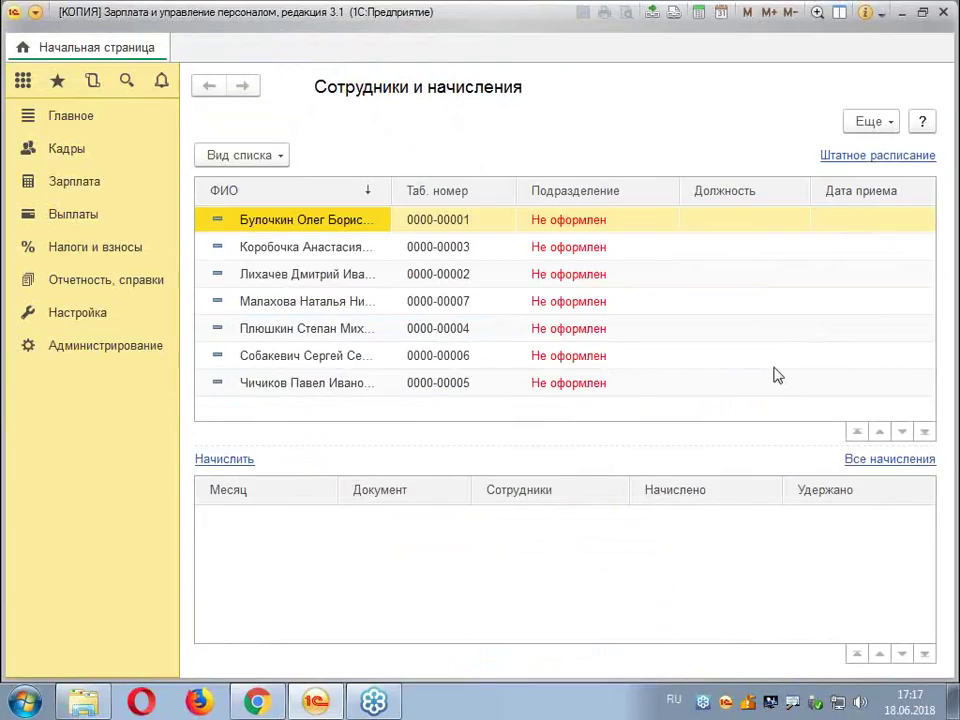
Mark Кадровые отчеты in the Кадры section as a favourite and open it
left_click(62, 150)
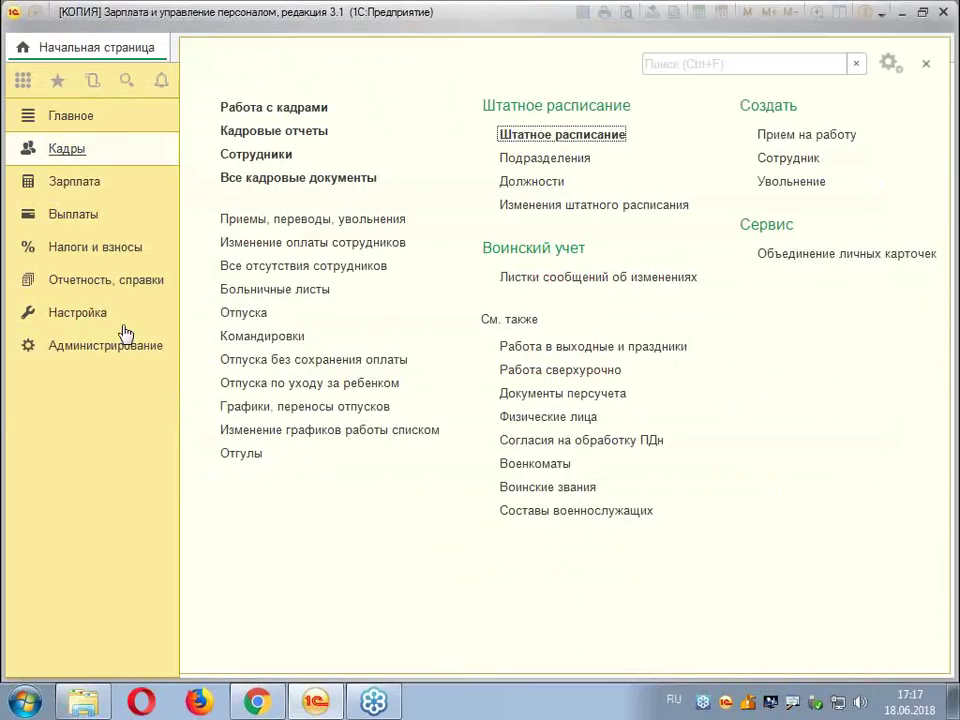
left_click(209, 131)
left_click(289, 131)
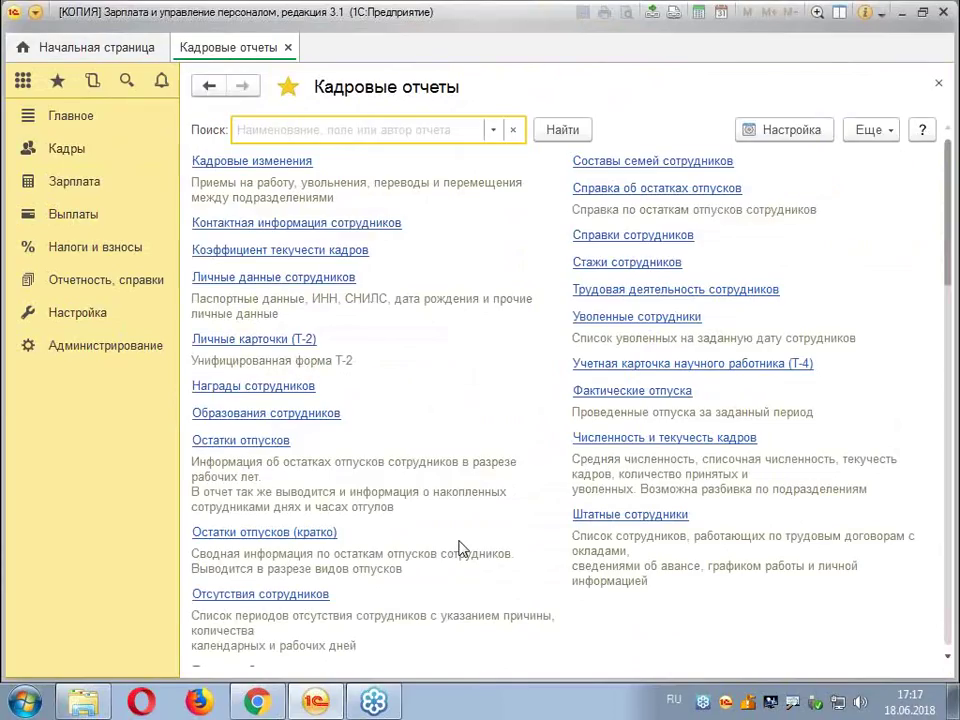
Generate the Штатное расписание (Т-3) report for 01.01.2018 with Организация Орион and dismiss the completion notification
scroll(465, 387, "down", 10)
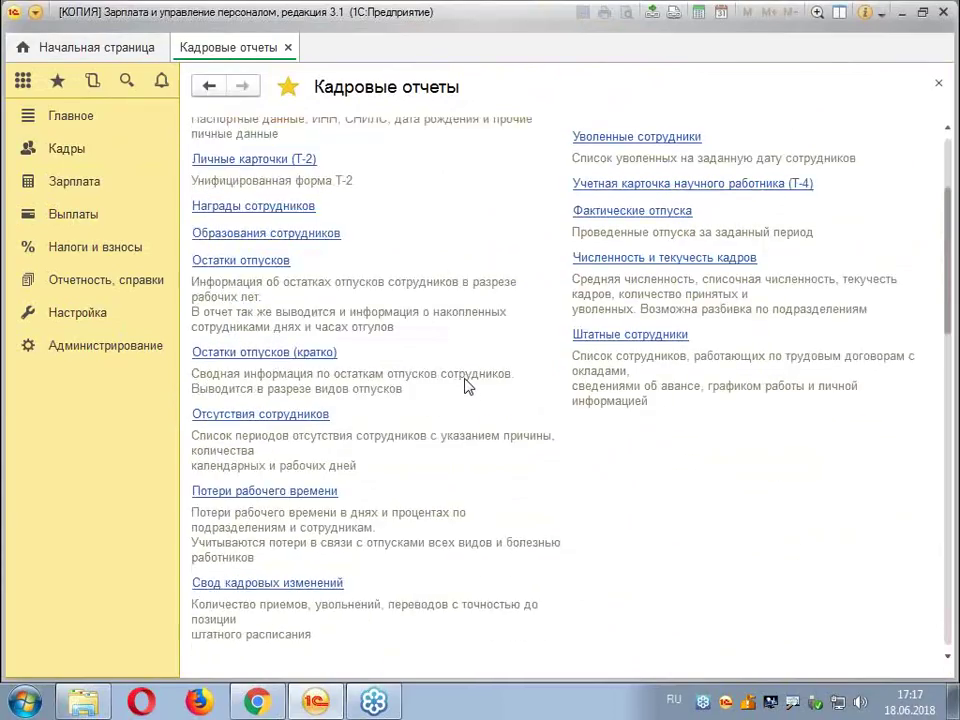
scroll(465, 387, "down", 3)
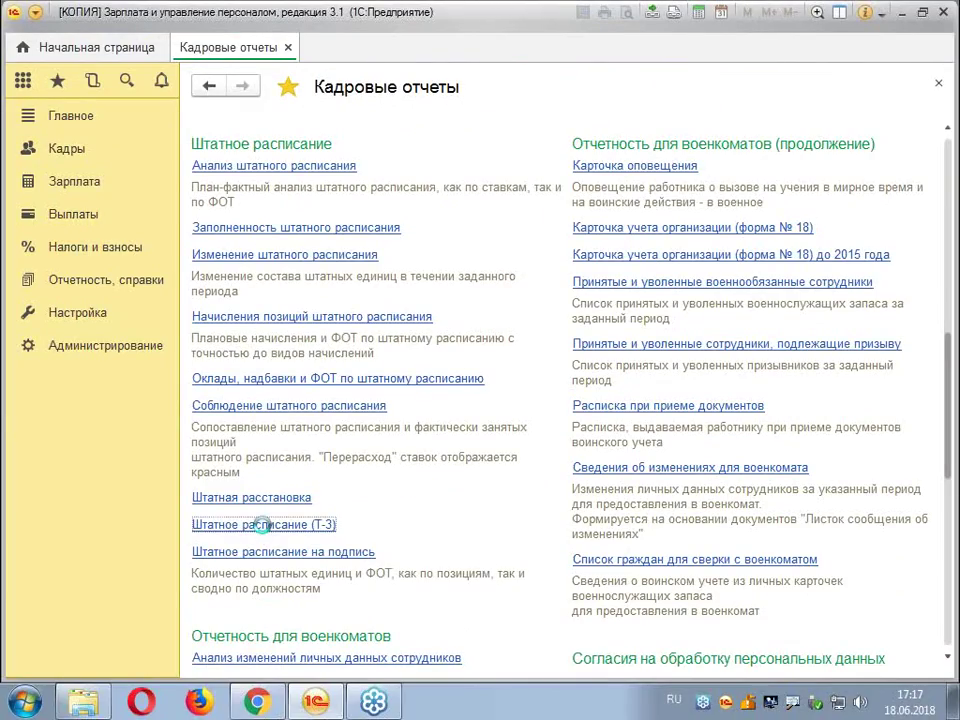
left_click(264, 526)
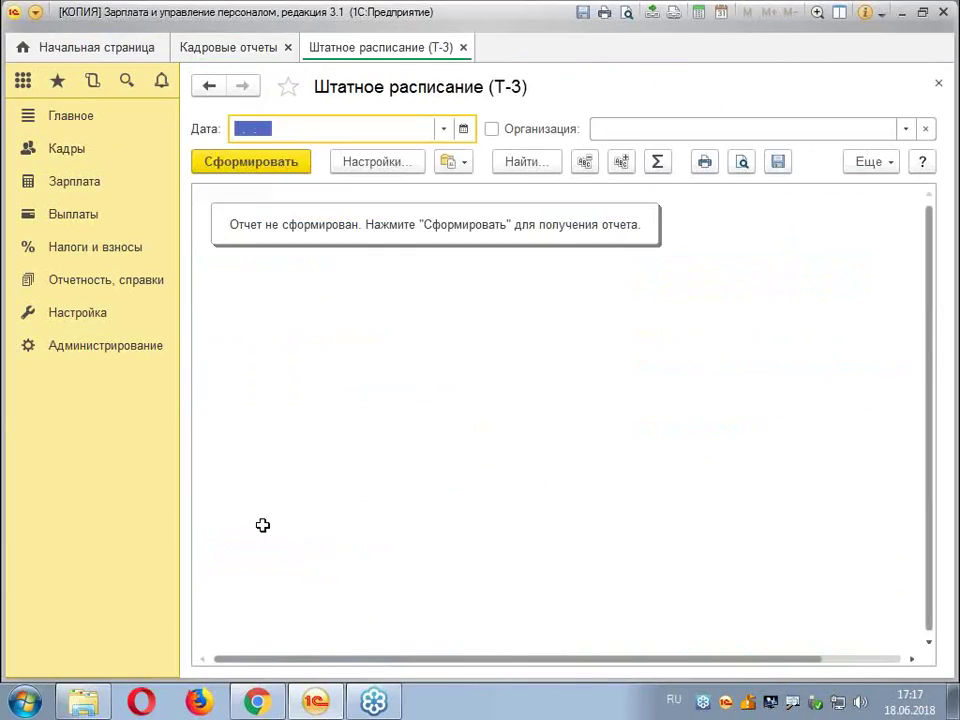
type("0101")
key("Tab")
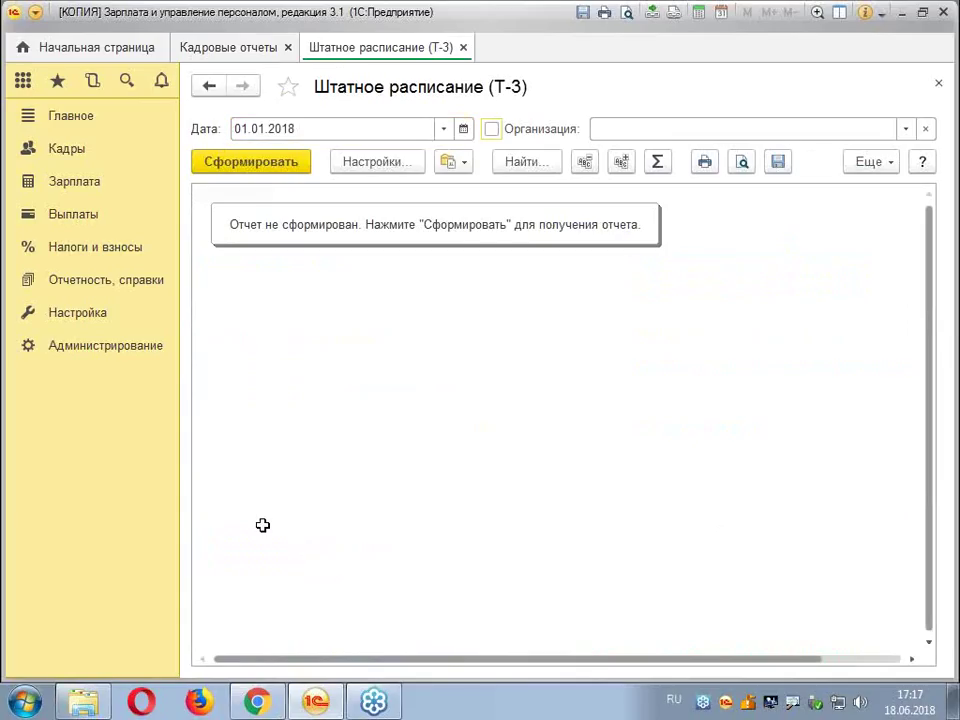
left_click(632, 129)
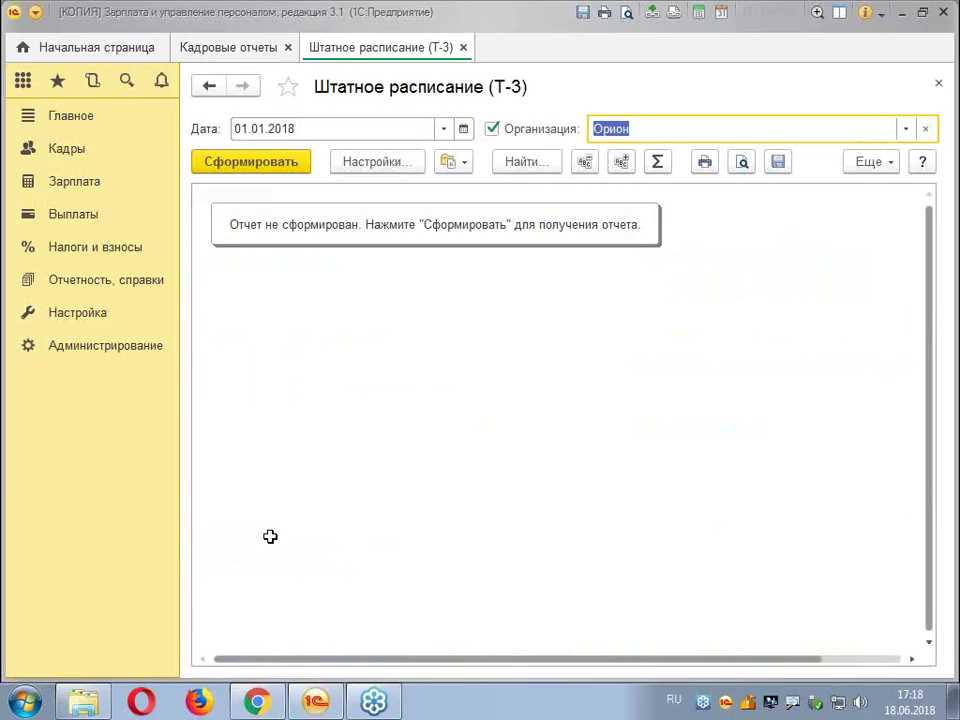
left_click(252, 162)
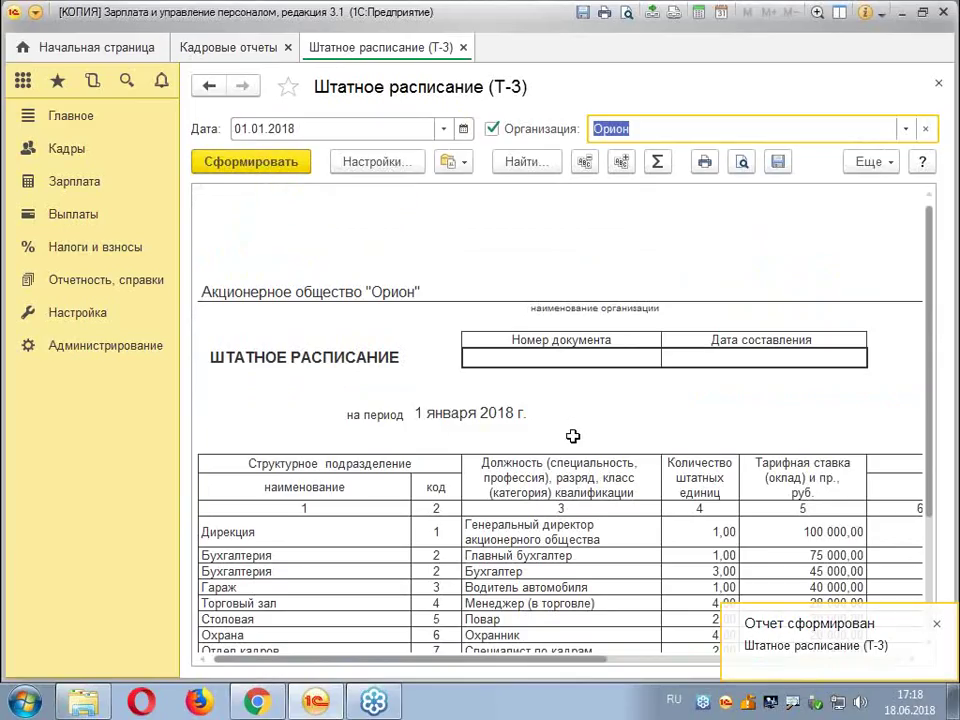
scroll(587, 429, "down", 3)
left_click(936, 624)
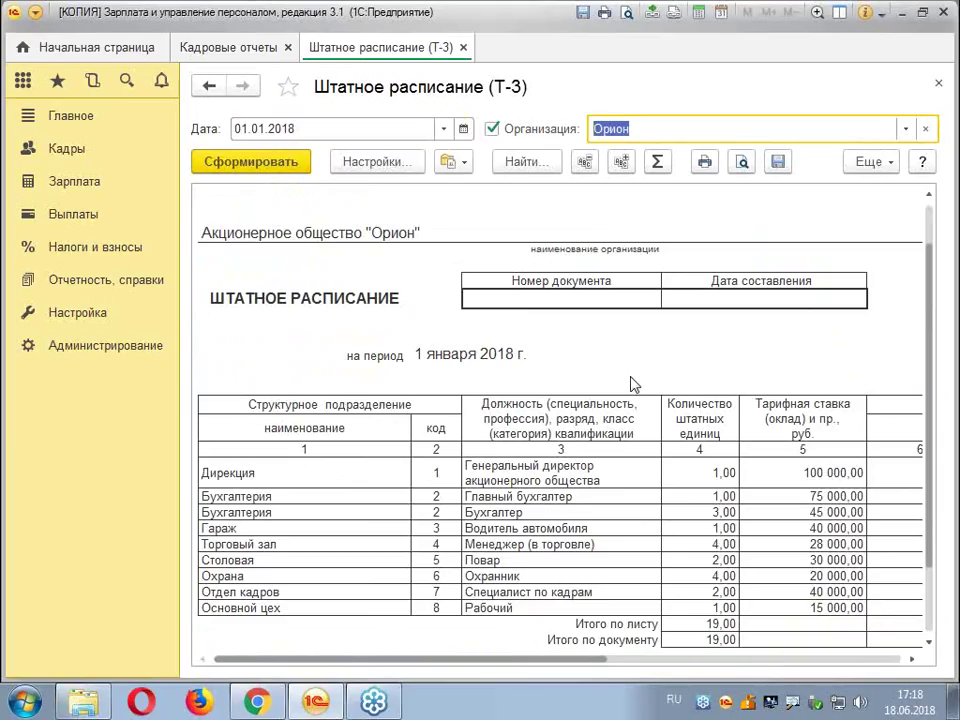
Check the Т-3 report's rows and the table commands for editing its Номер документа cell, and close the report and Кадровые отчеты
left_click(928, 645)
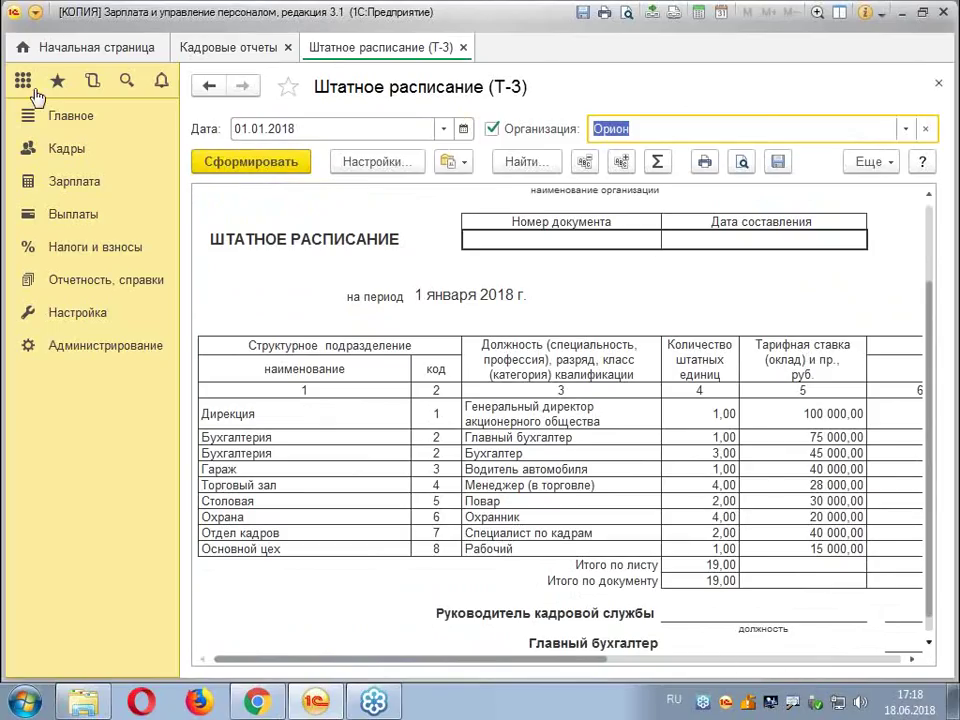
left_click(36, 13)
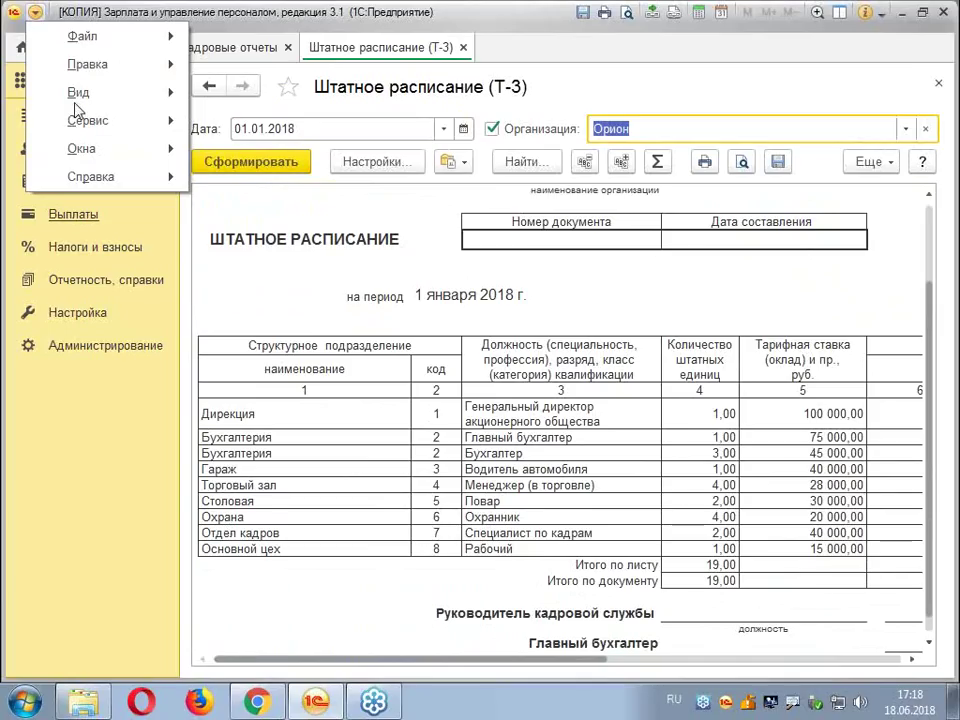
left_click(637, 413)
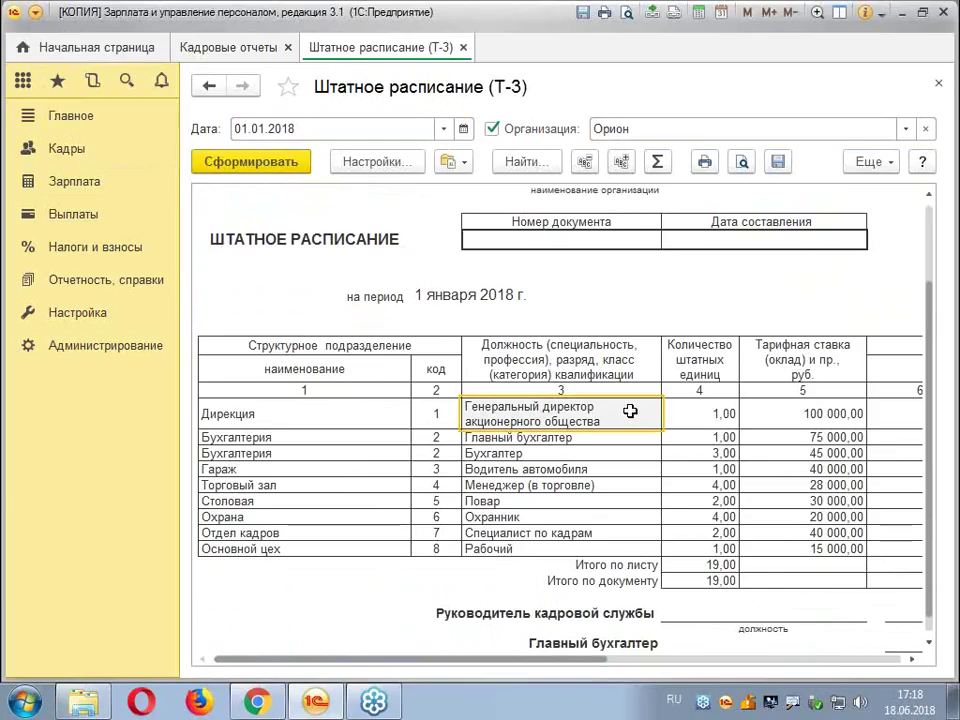
left_click(35, 12)
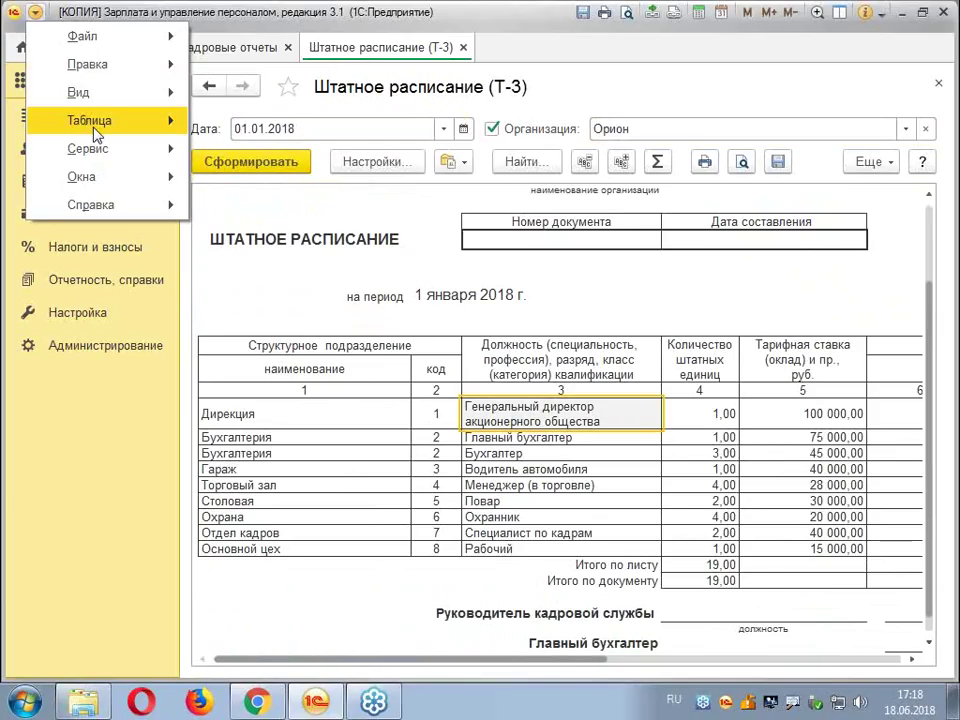
mouse_move(96, 130)
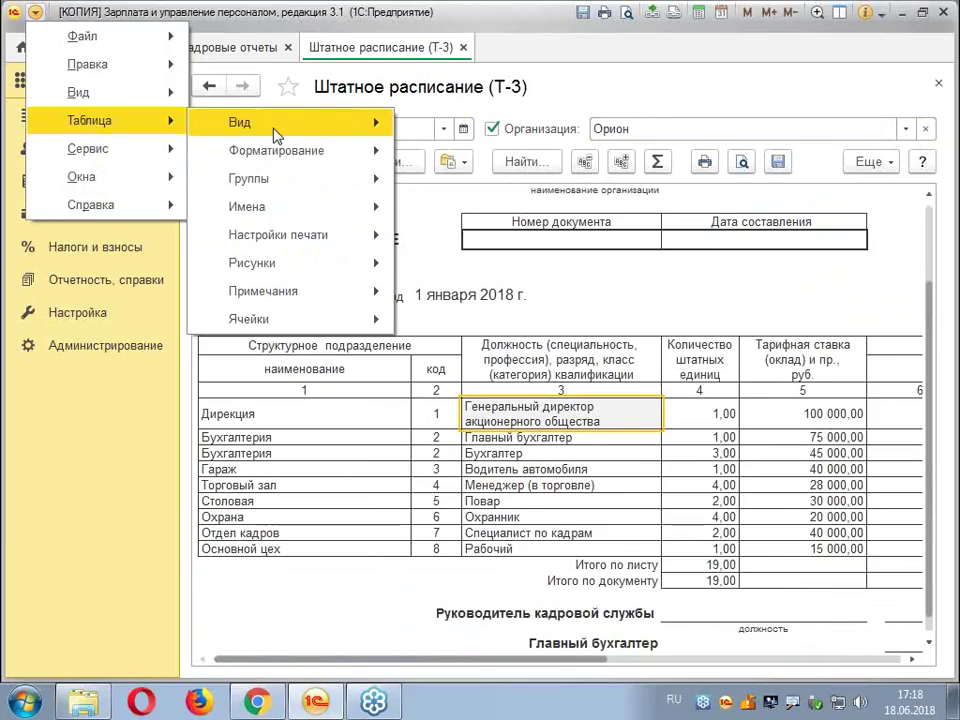
mouse_move(276, 135)
left_click(536, 239)
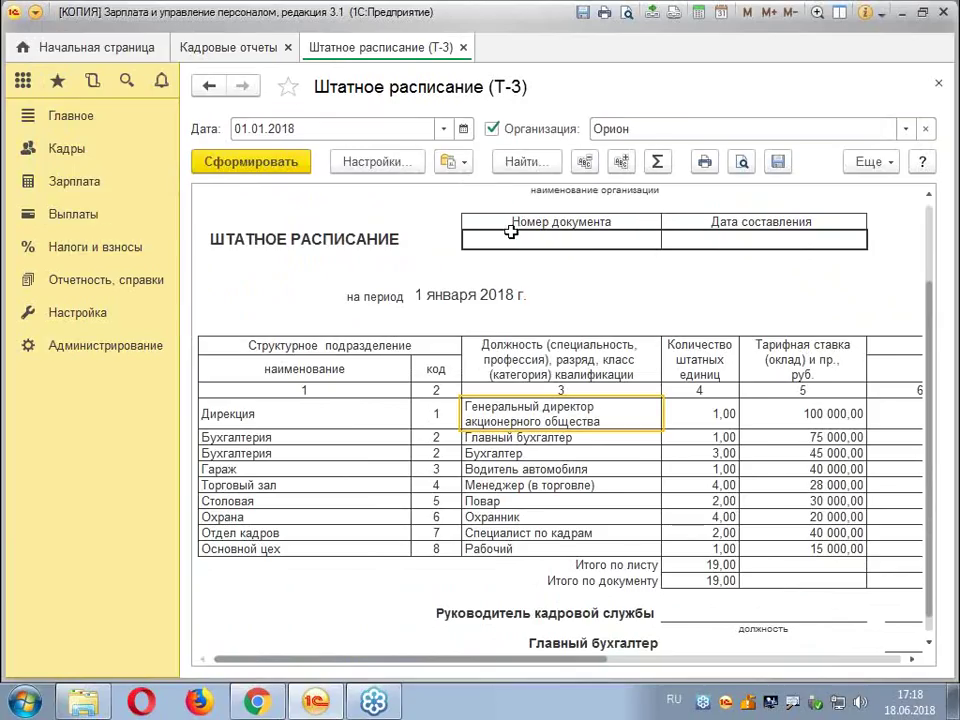
left_click(551, 238)
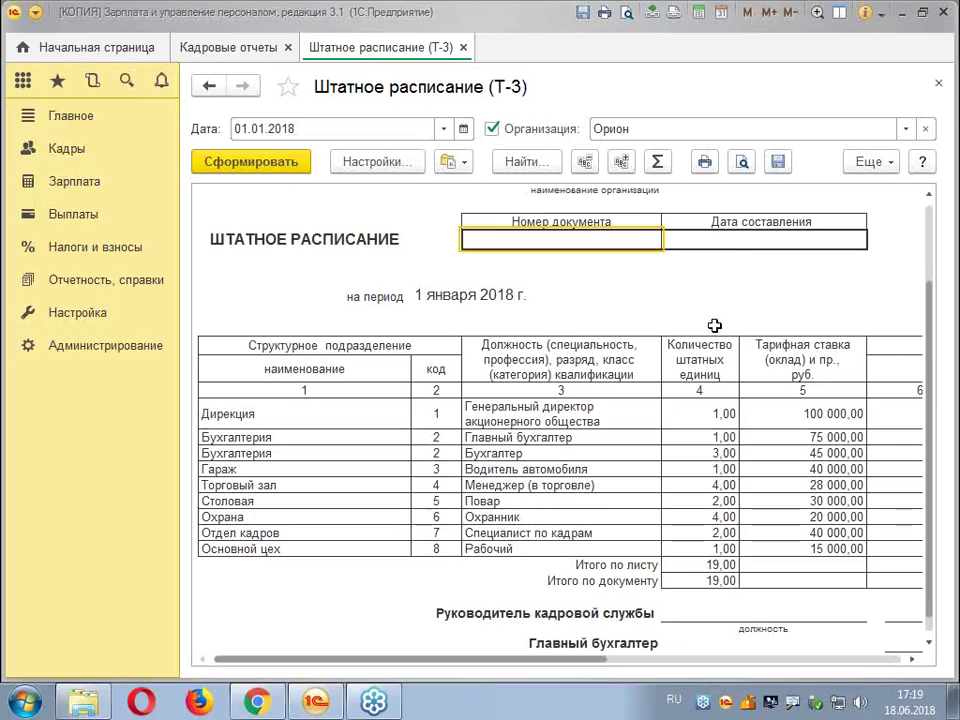
left_click(940, 87)
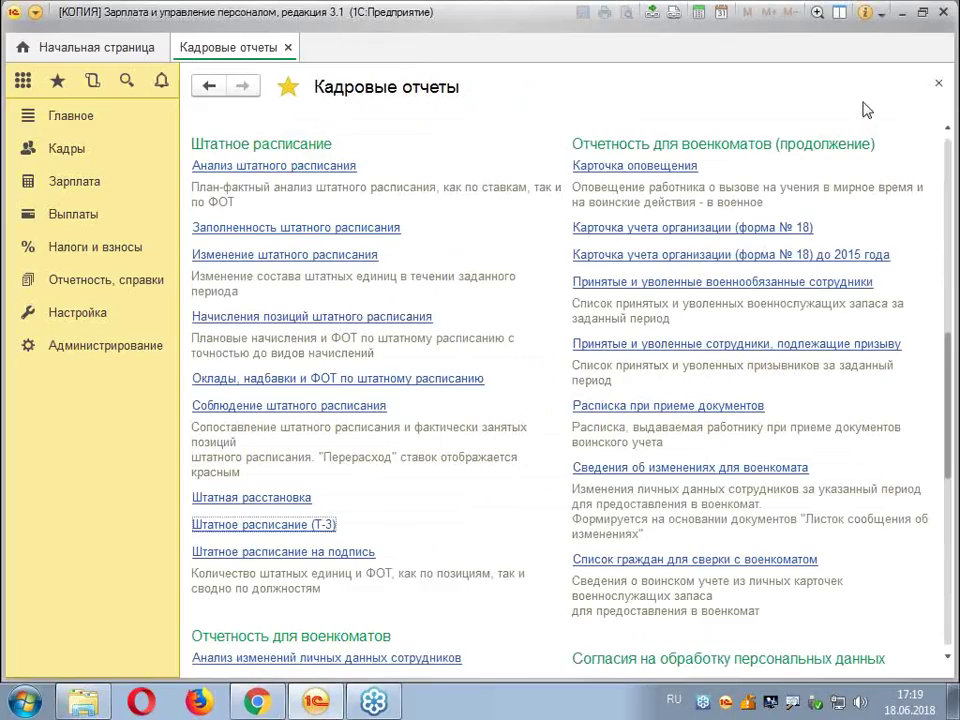
left_click(940, 87)
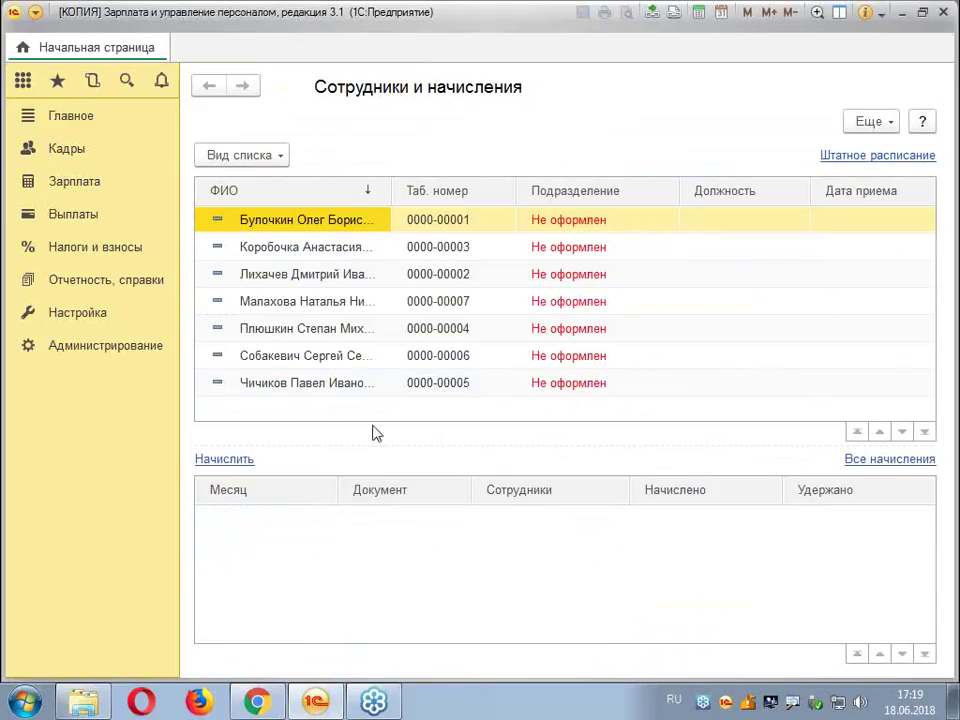
Open the 01.01.2018 approval document from the list of documents that changed the staffing table
left_click(62, 148)
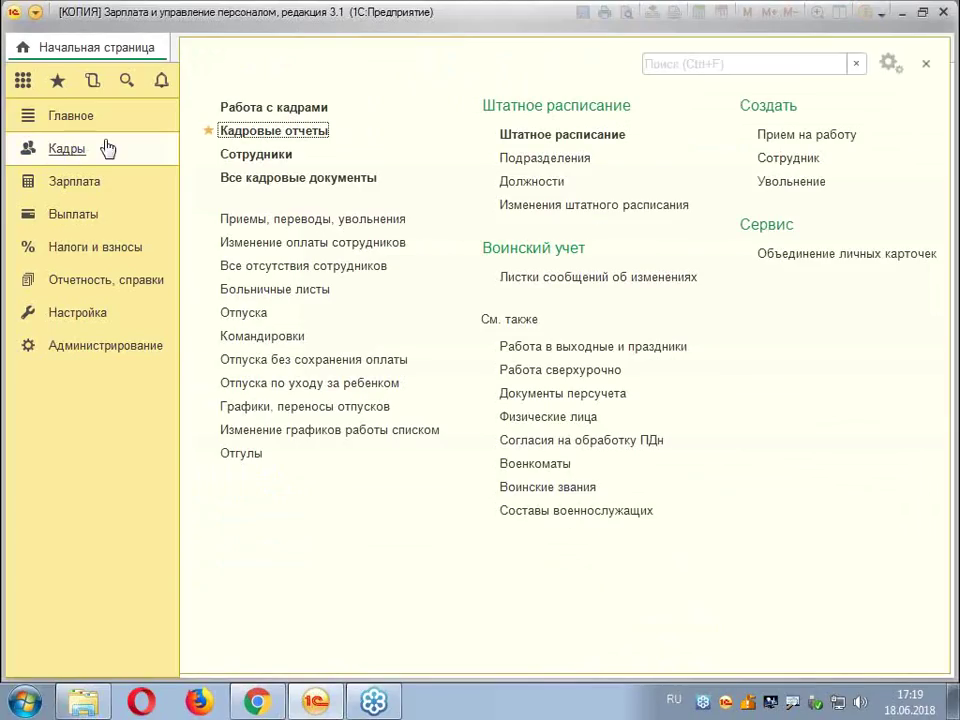
left_click(565, 140)
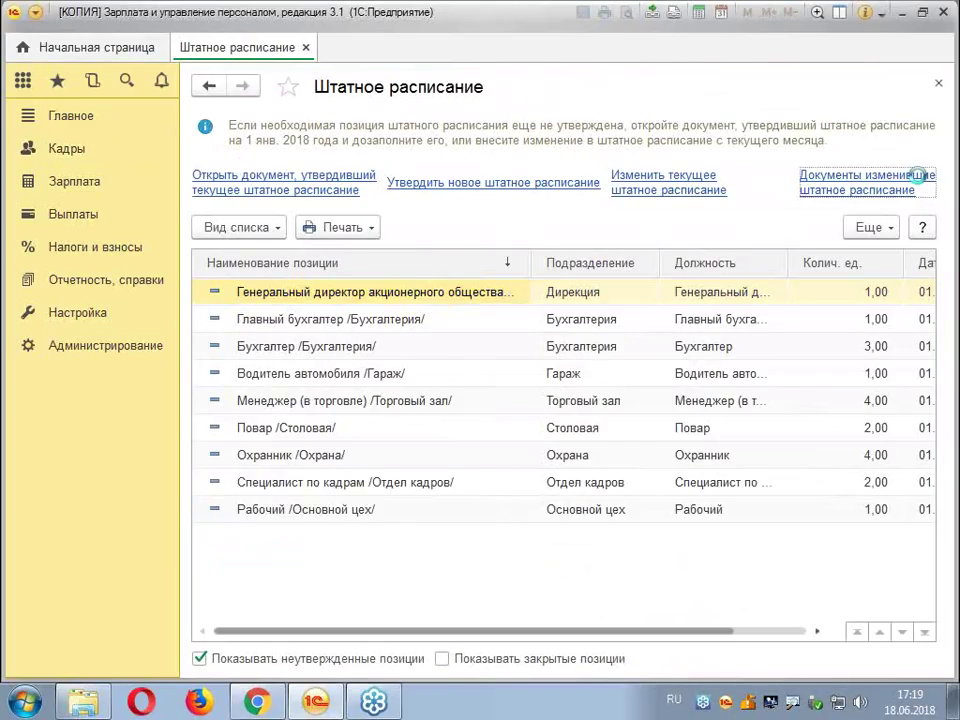
left_click(919, 183)
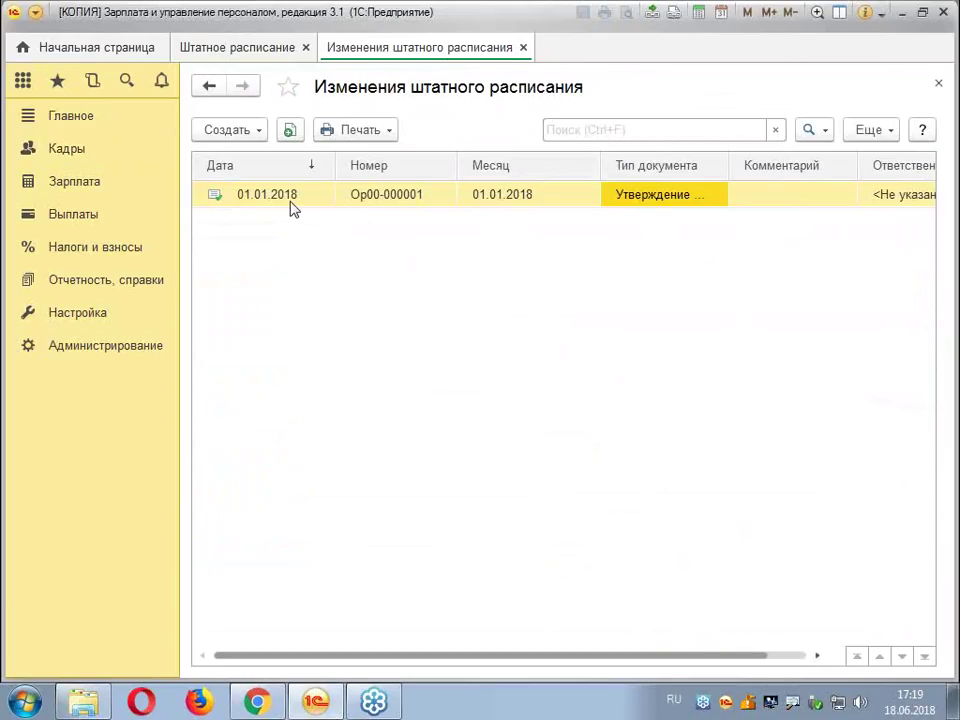
double_click(293, 196)
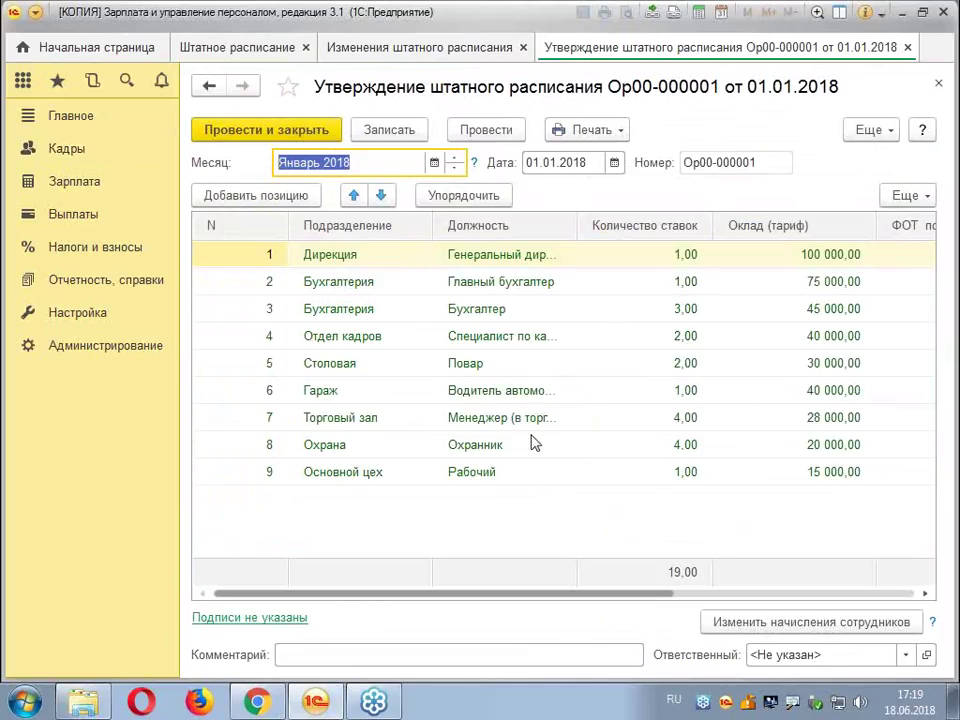
Set Колич. ед. of the Водитель автомобиля /Гараж/ position to 2, post and close the approval document, and close the changes list
double_click(495, 390)
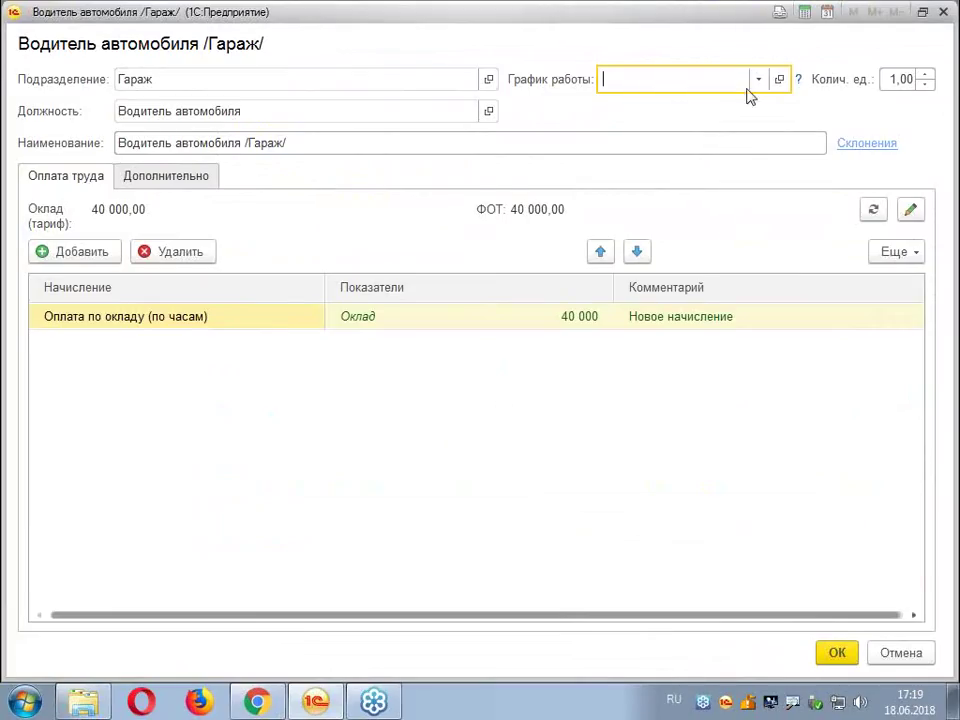
left_click(900, 80)
left_click(928, 75)
left_click(926, 78)
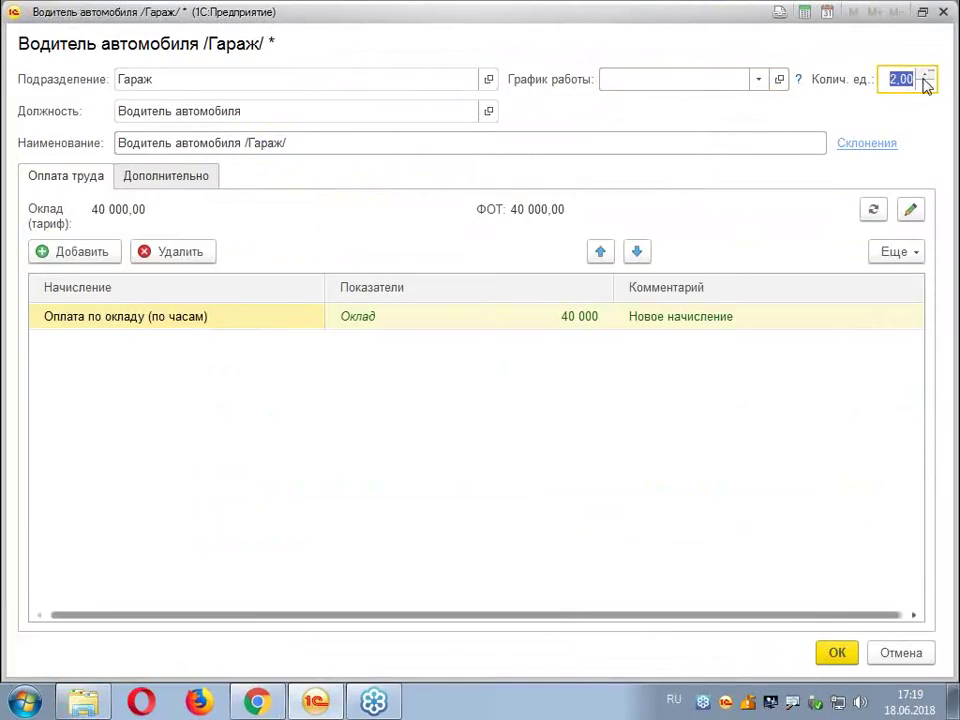
left_click(843, 655)
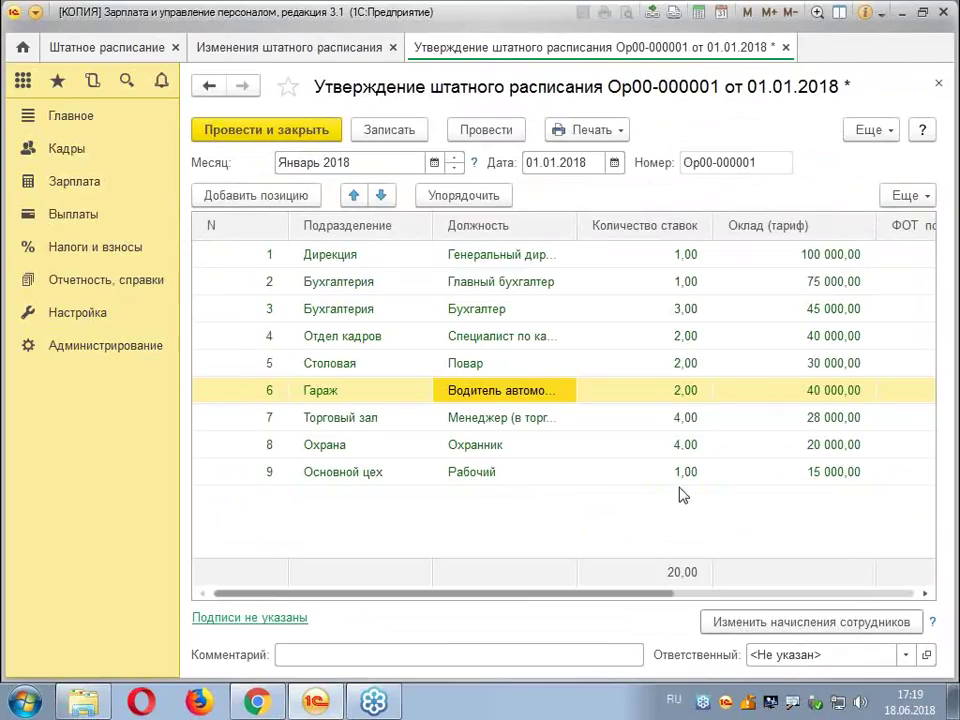
left_click(268, 131)
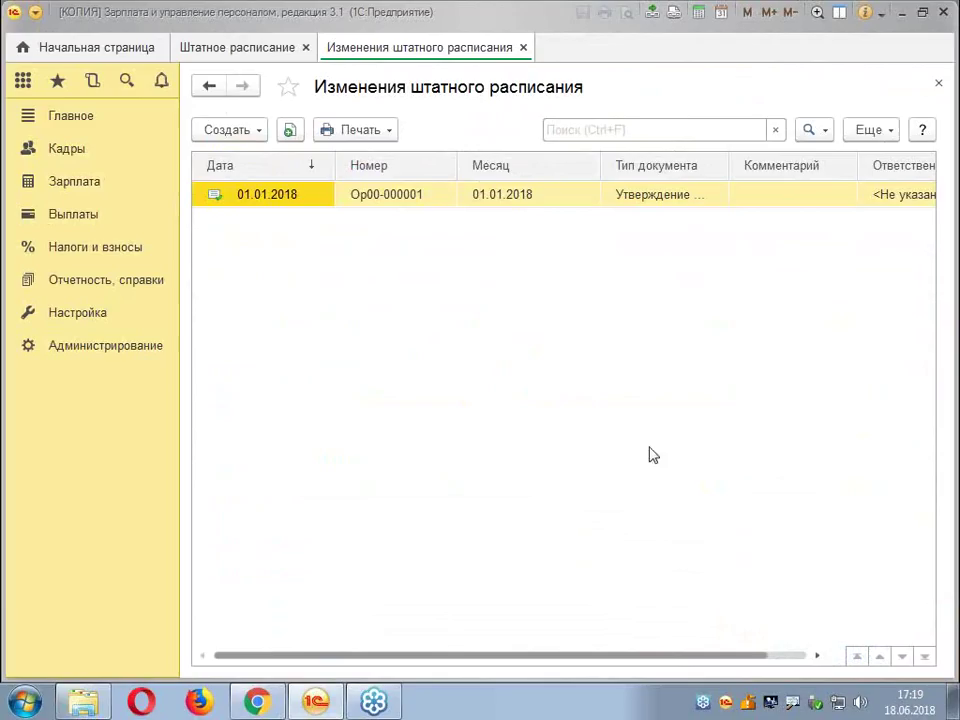
left_click(940, 85)
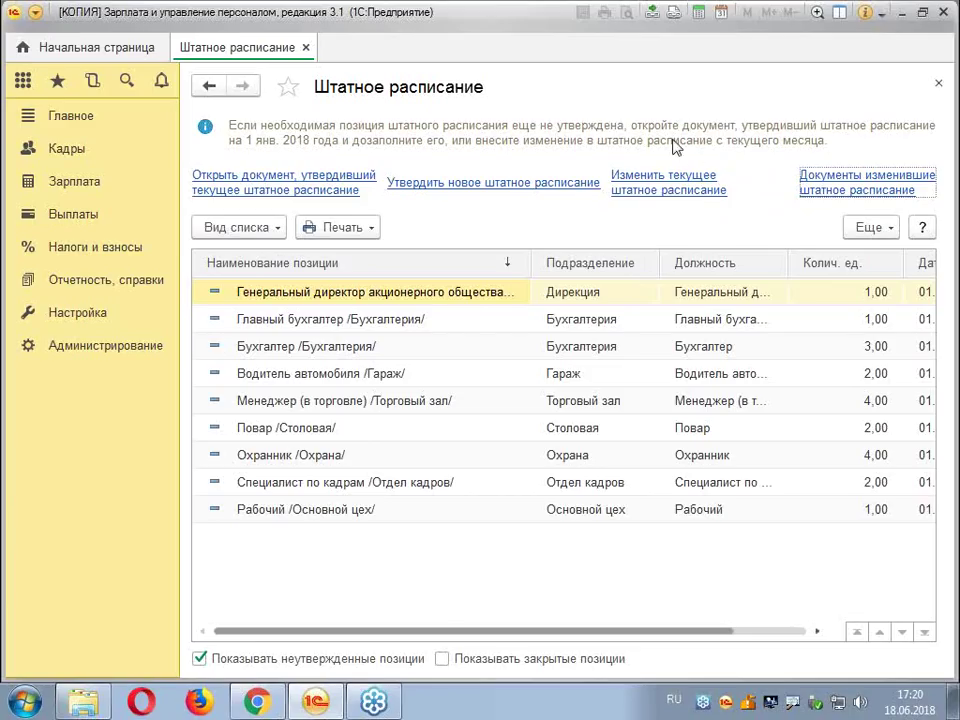
Create an Изменение штатного расписания document with Дата изменений 01.02.2018 and Дата 29.01.2018
left_click(658, 188)
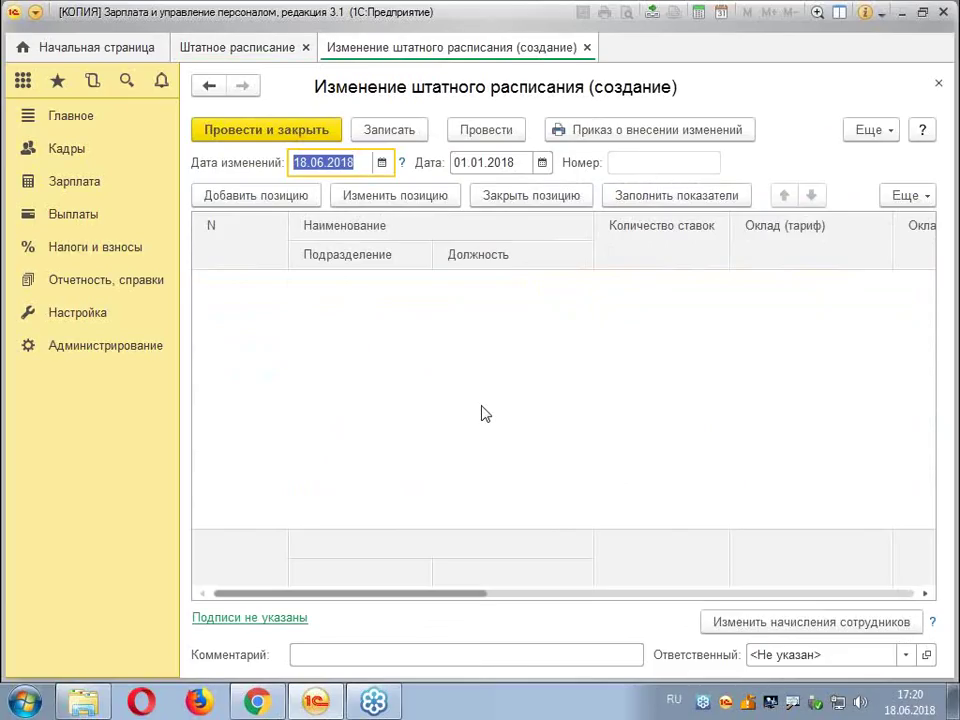
type("01.02.")
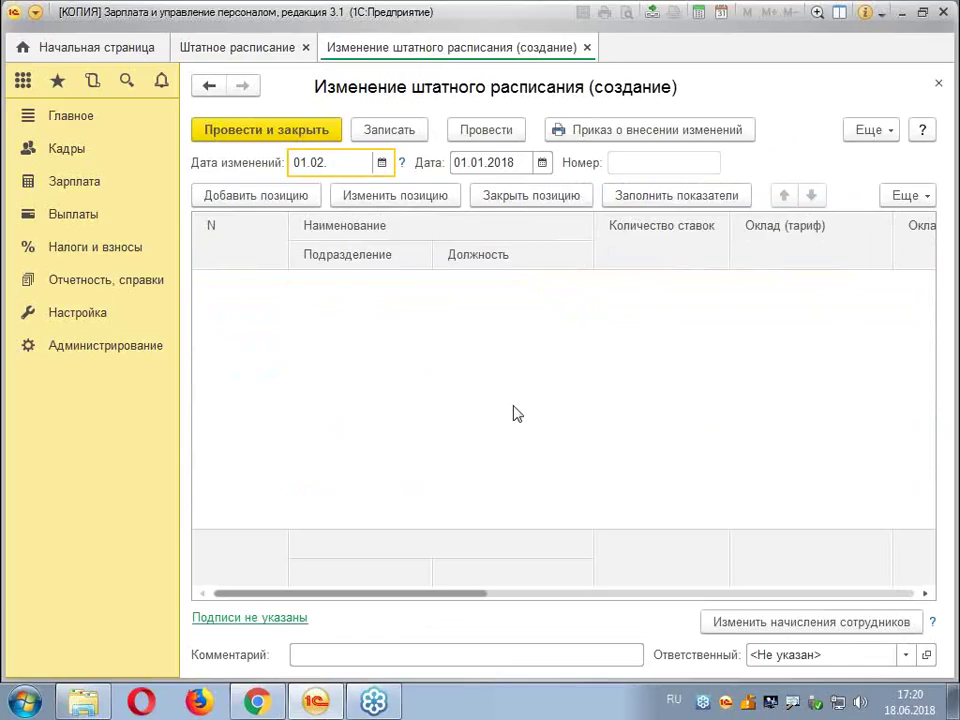
key("Tab")
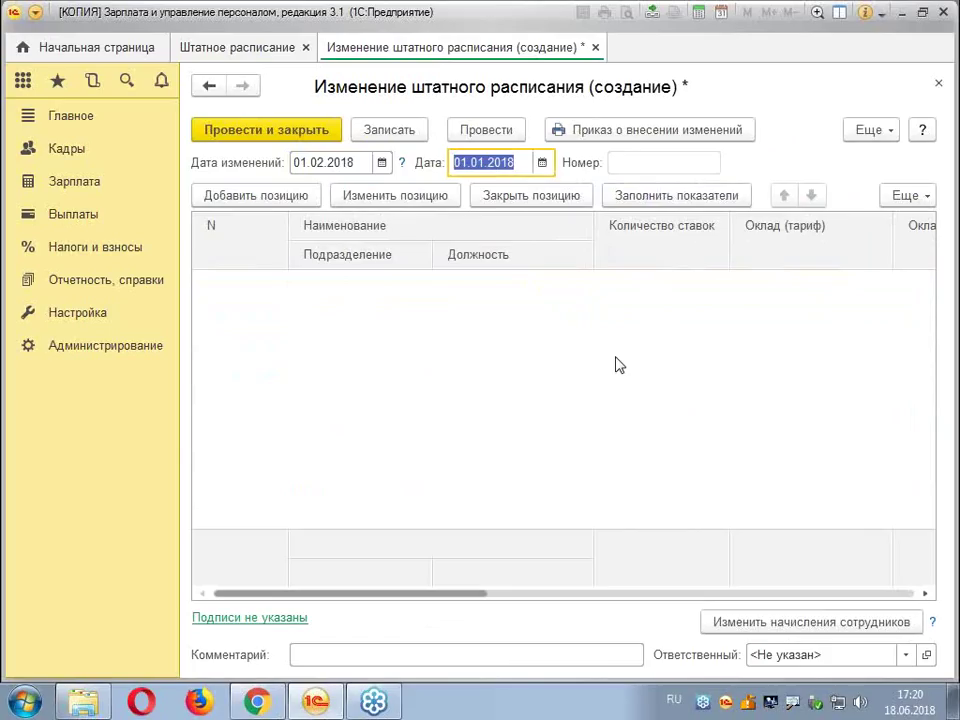
type("2")
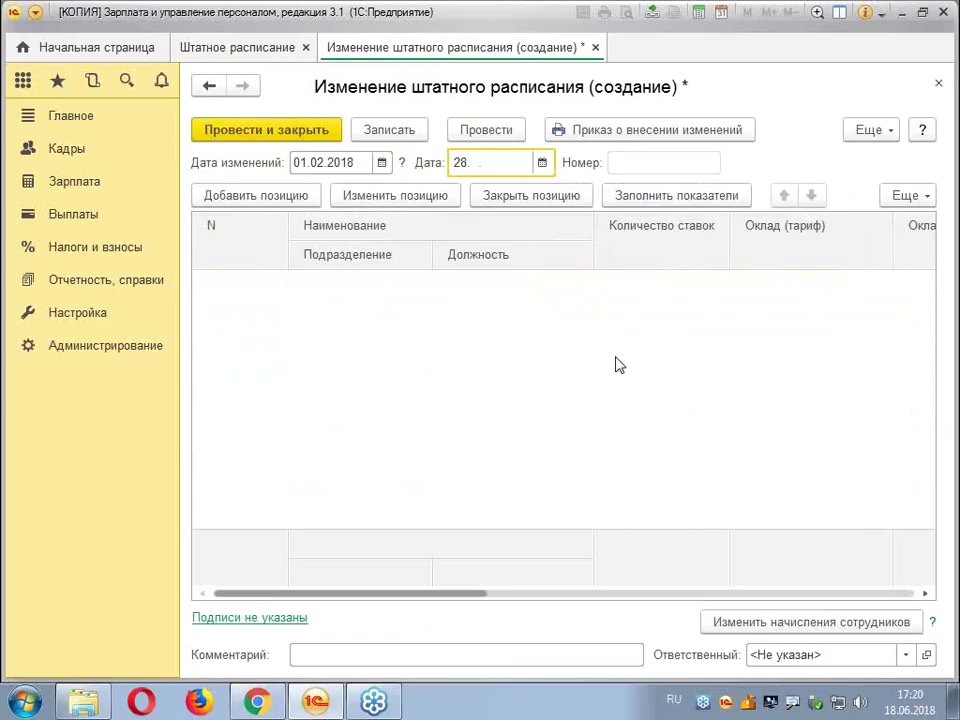
type("8.01")
key("Tab")
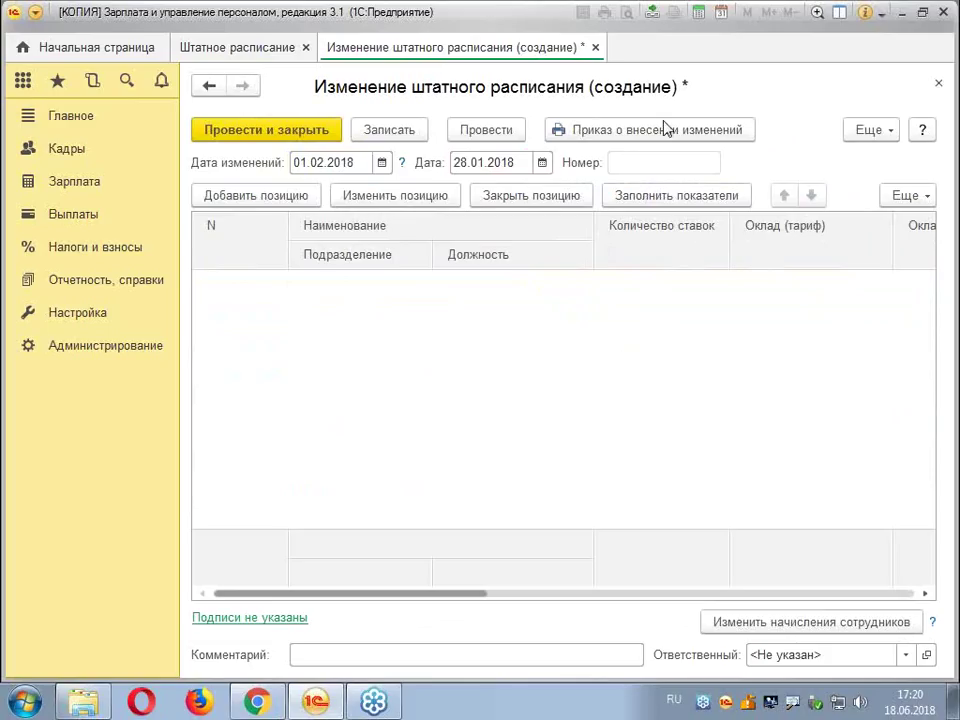
left_click(542, 163)
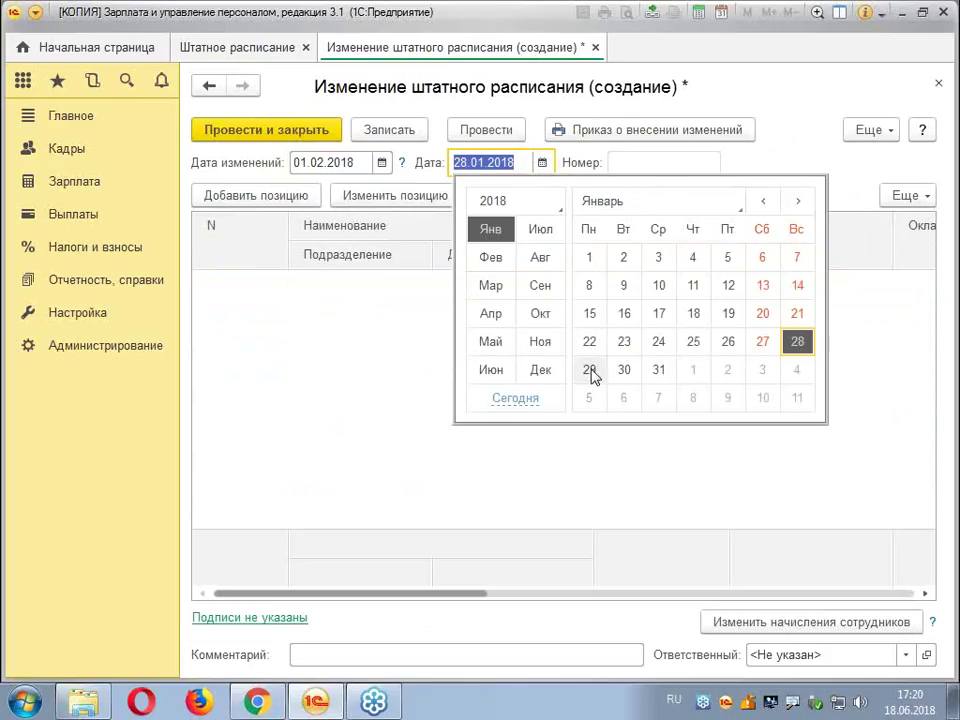
left_click(590, 371)
left_click(525, 164)
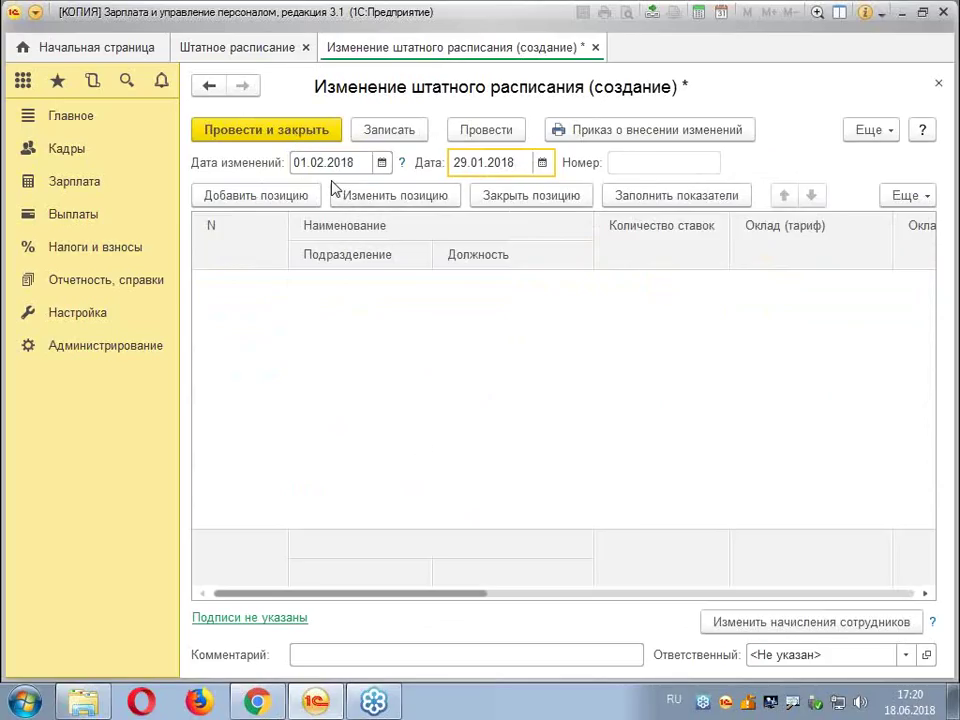
Pick the Водитель автомобиля /Гараж/ position as the one to change in the document, and close the position list
left_click(421, 200)
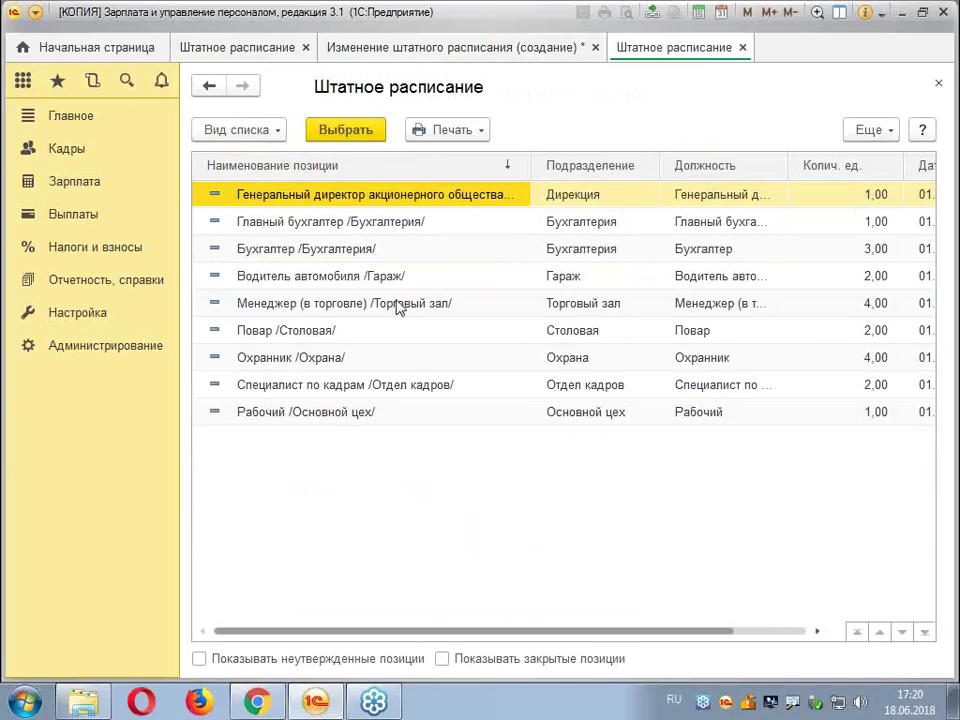
left_click(378, 276)
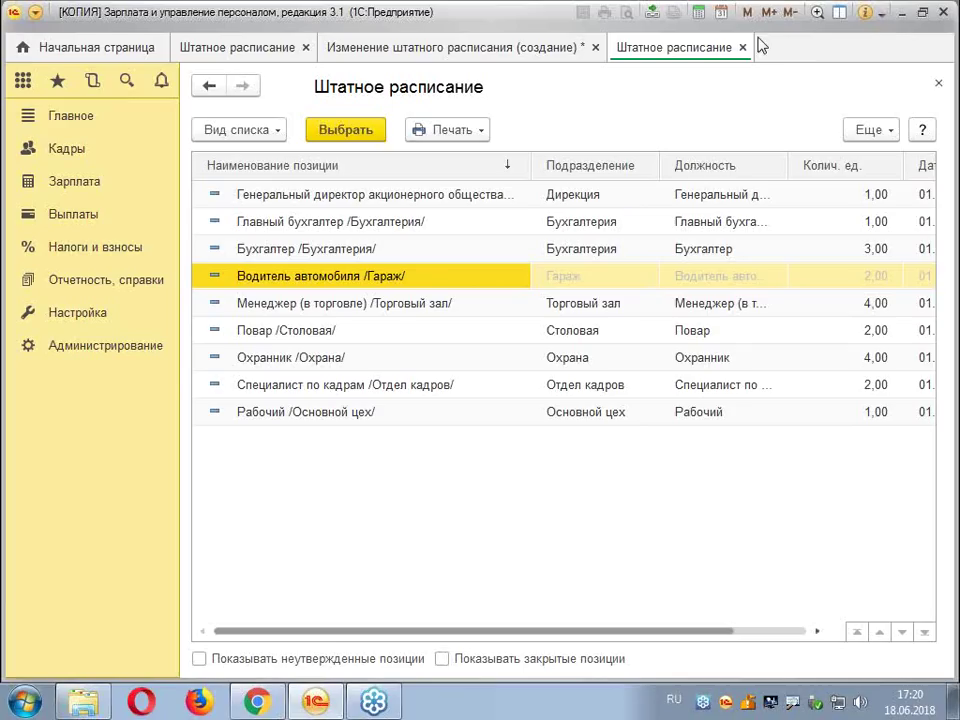
left_click(938, 84)
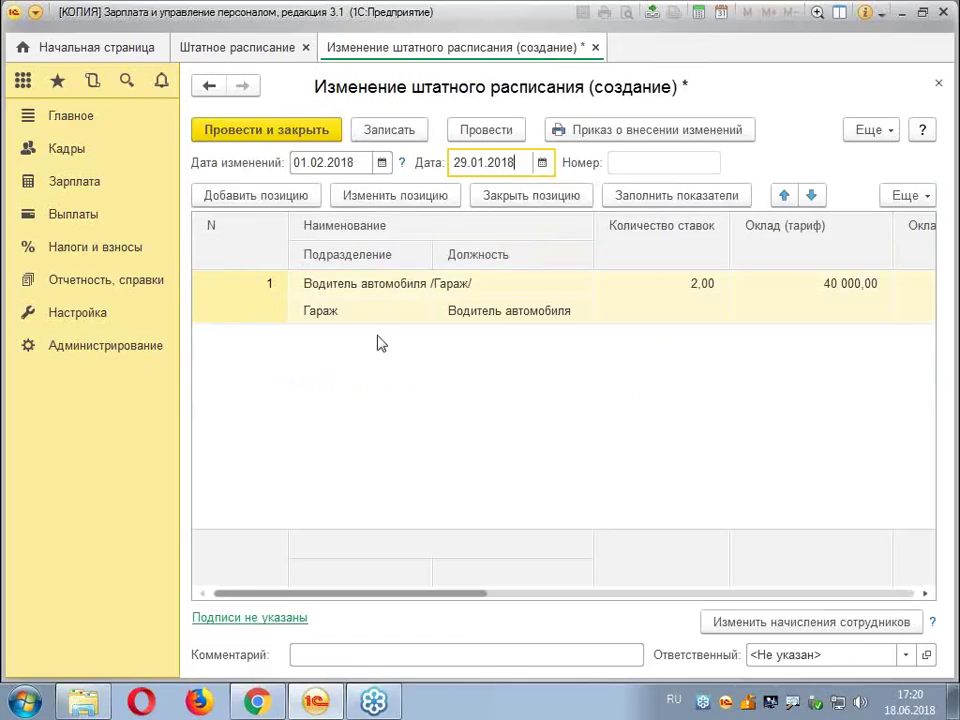
Set the Водитель автомобиля /Гараж/ position's Колич. ед. to 3 and its Оклад to 45 000, and confirm the position
double_click(381, 292)
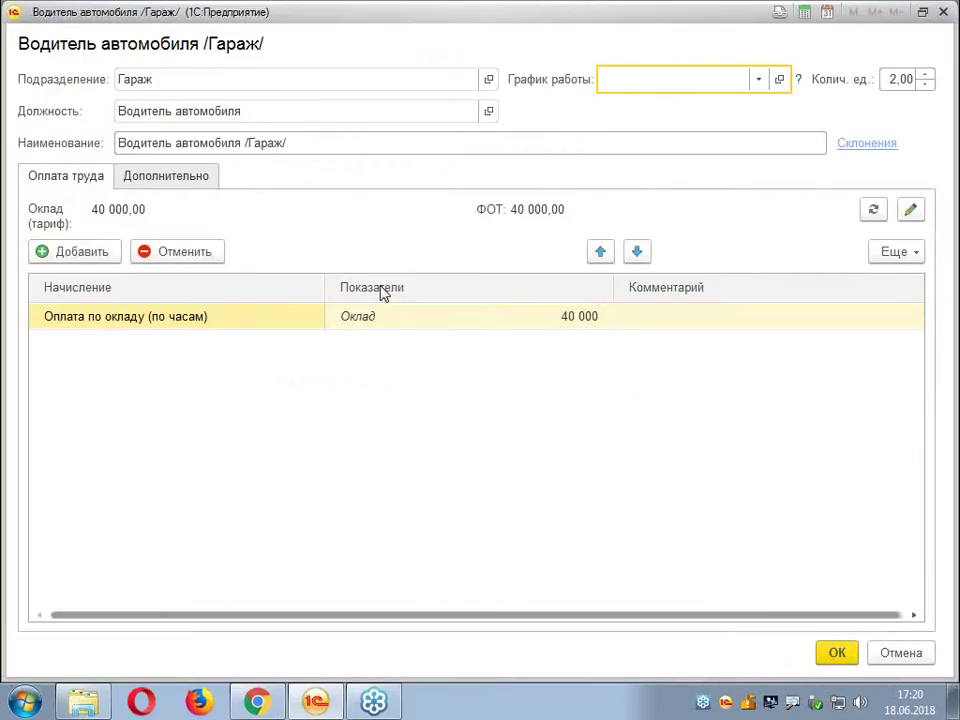
left_click(929, 75)
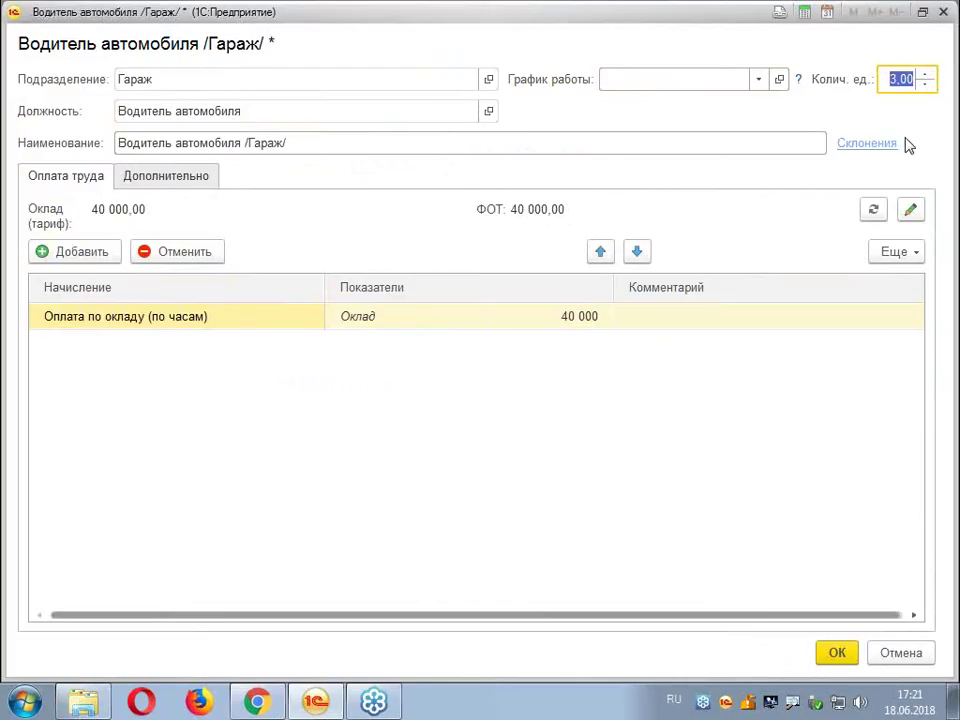
left_click(569, 326)
left_click(568, 322)
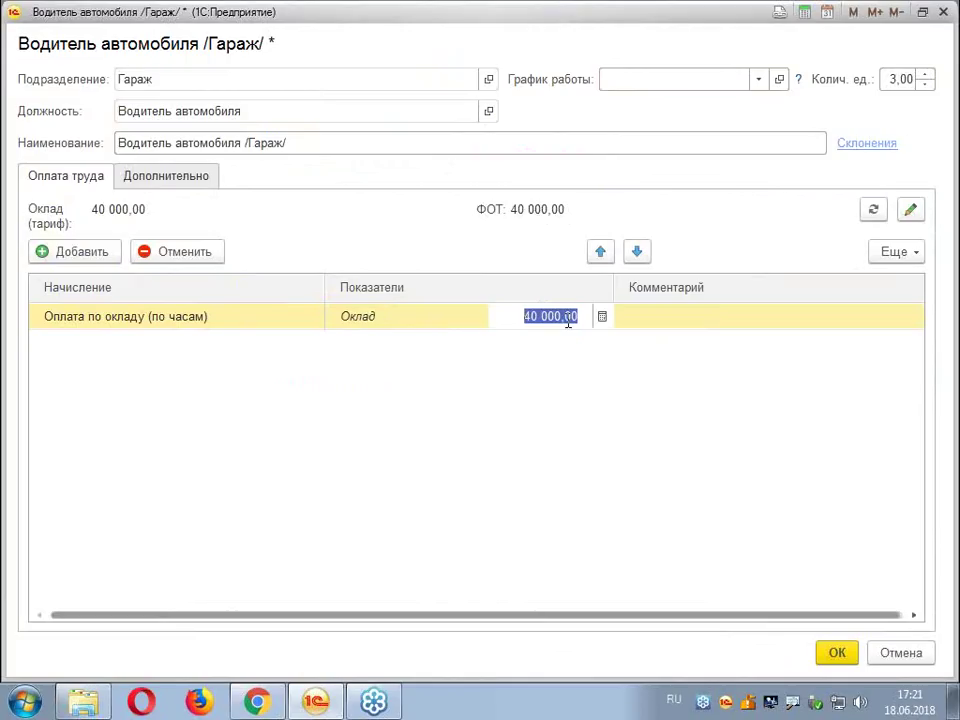
type("45 ")
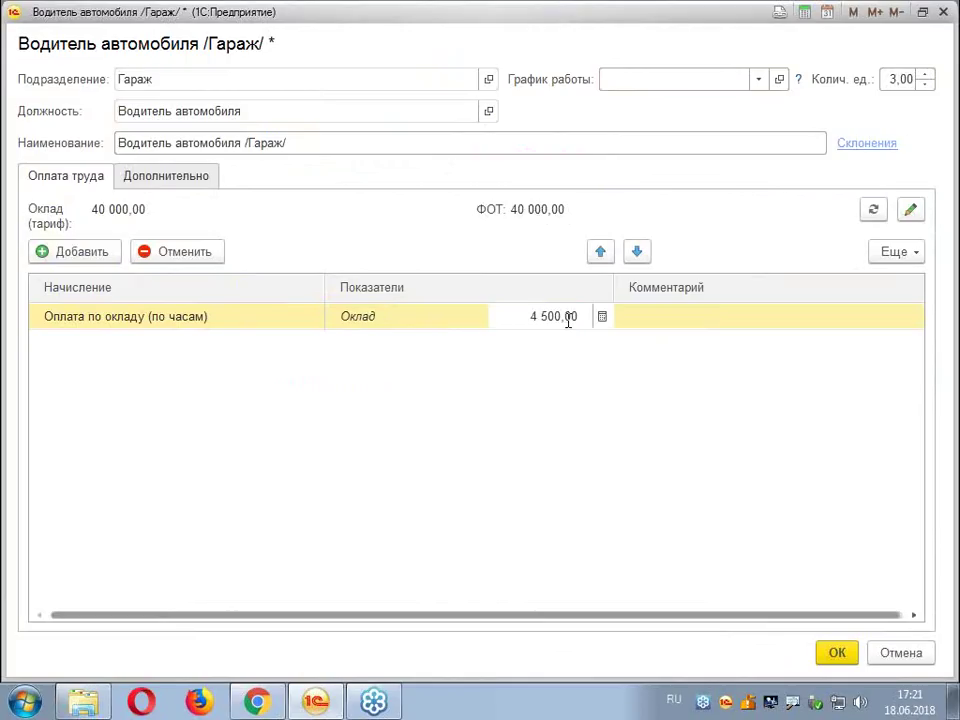
type("000")
key("Return")
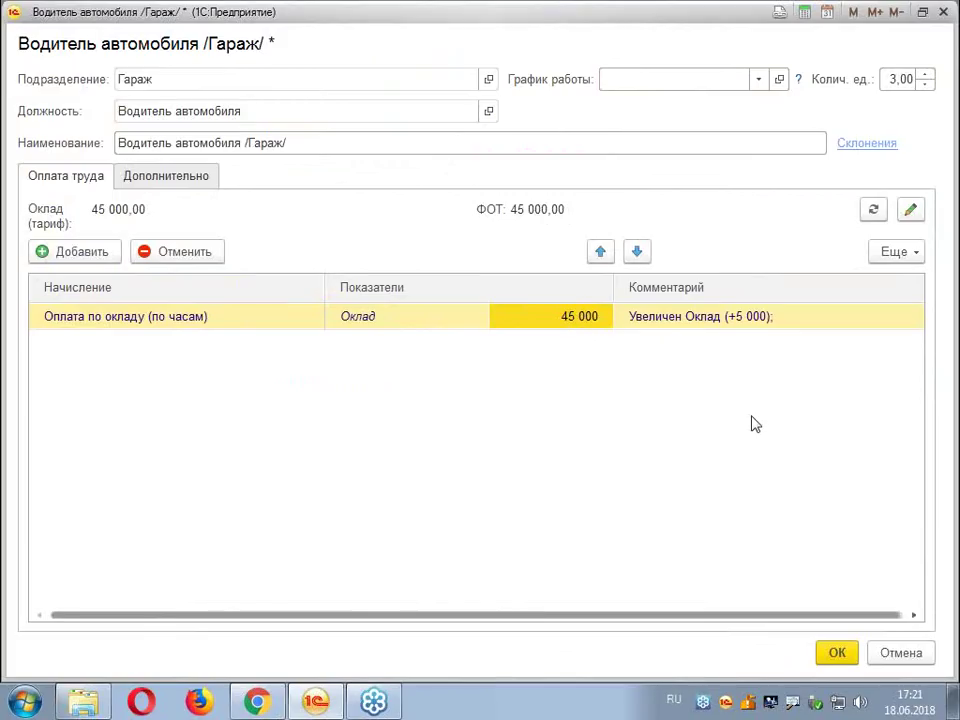
left_click(837, 652)
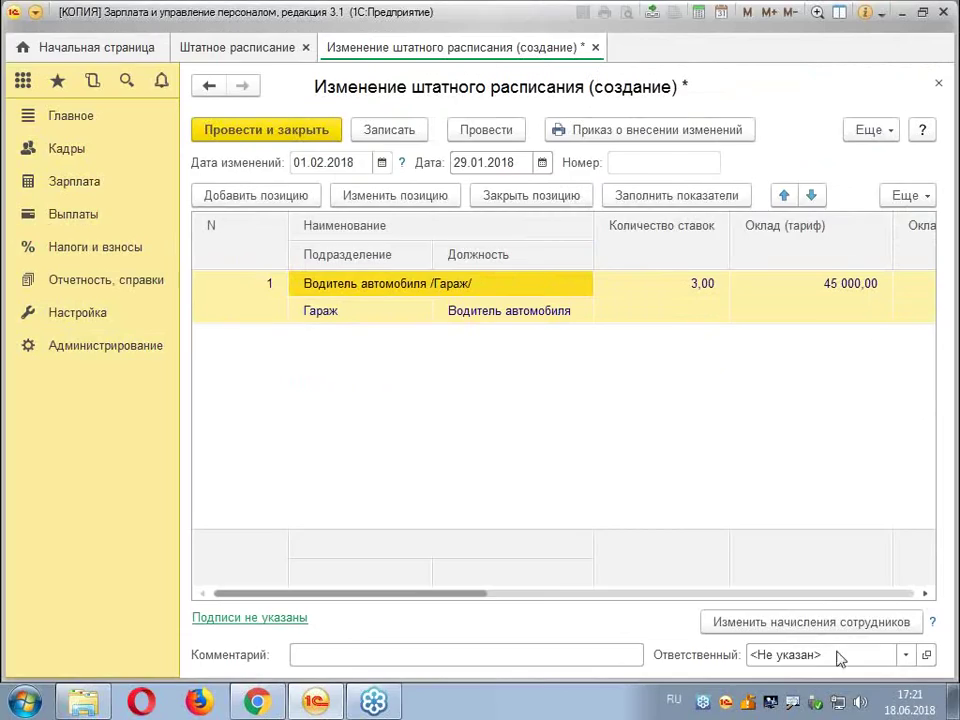
Post the staffing change document, view its printed Приказ о внесении изменений, and close the document
left_click_drag(409, 600, 915, 605)
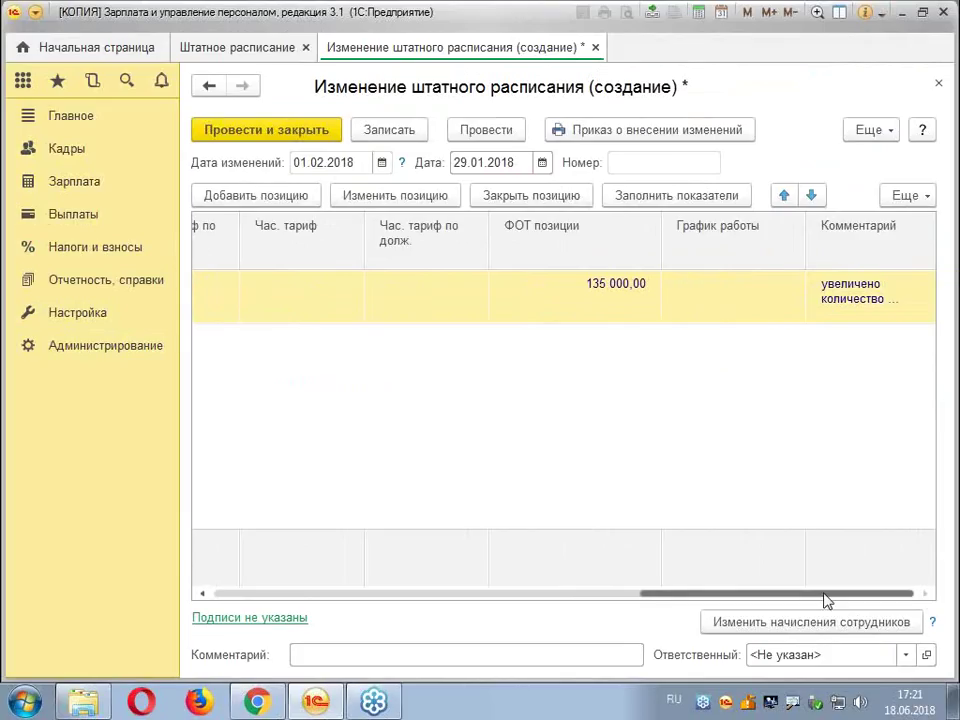
left_click_drag(823, 596, 405, 600)
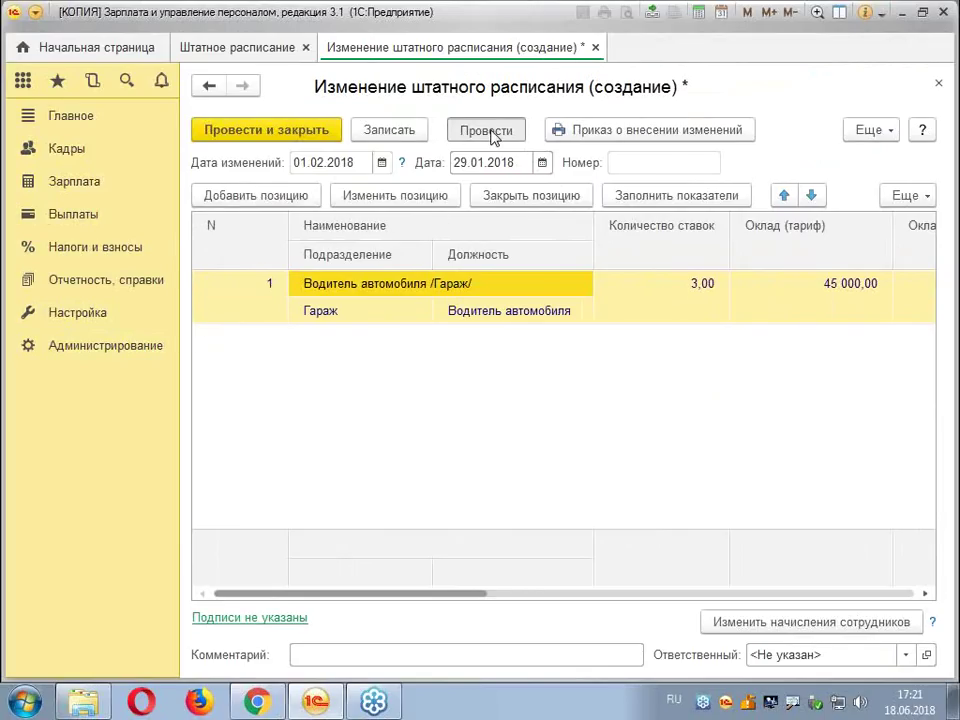
left_click(488, 131)
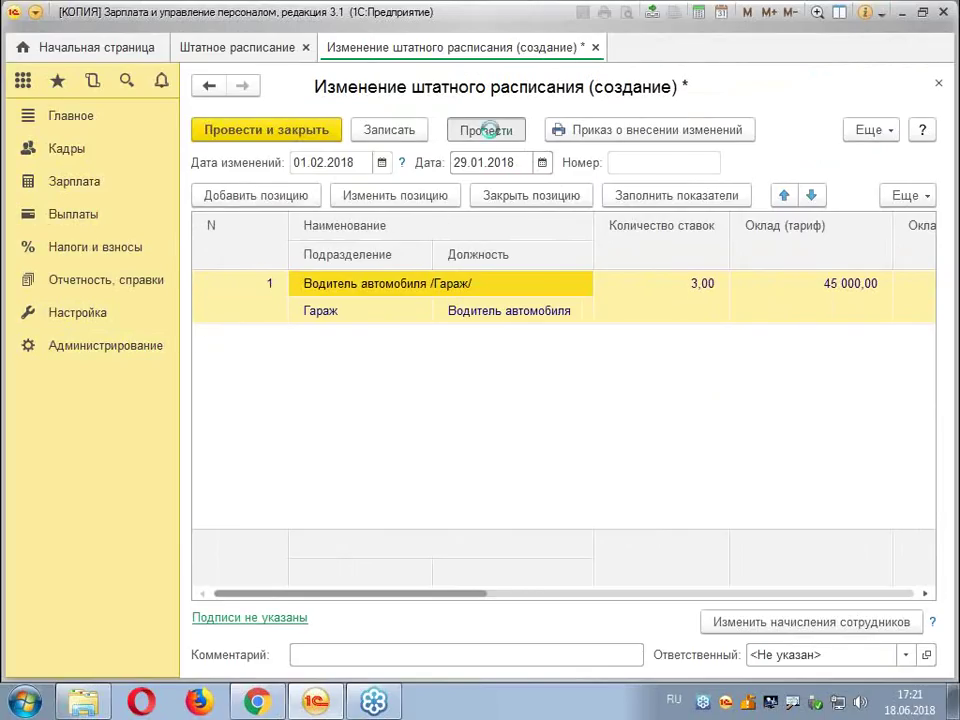
left_click(683, 131)
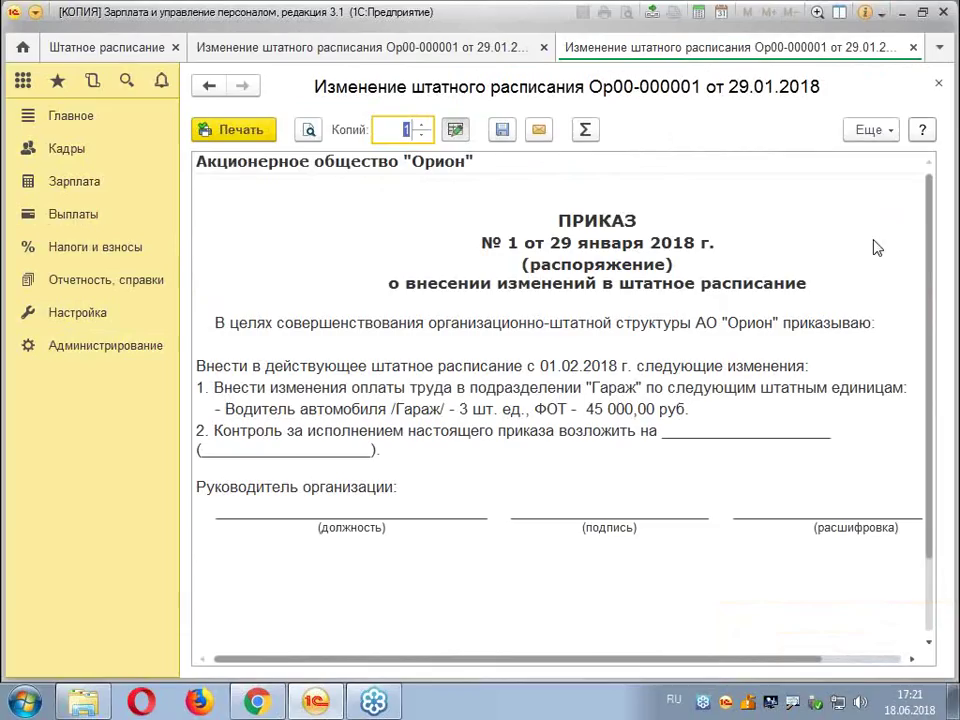
left_click(936, 92)
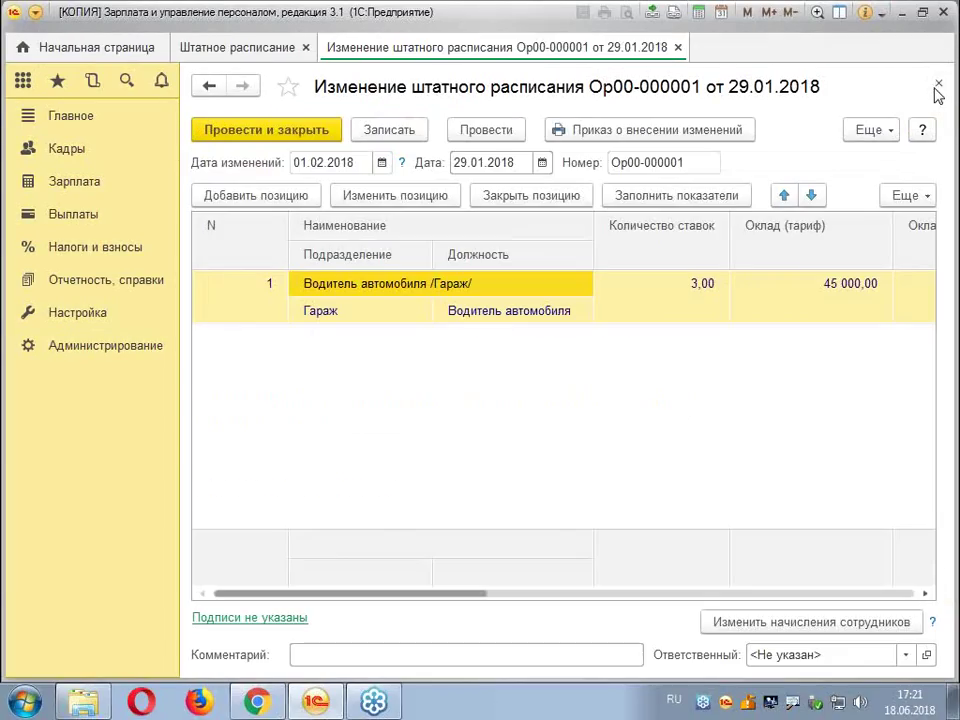
left_click(280, 134)
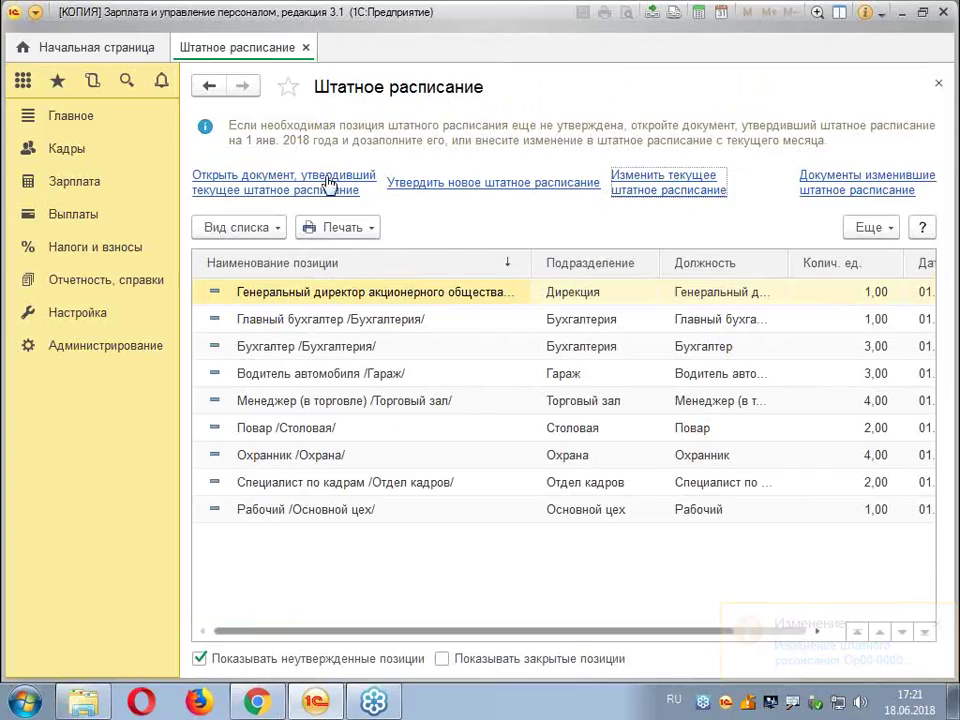
Generate the Штатное расписание (Т-3) report, check the Водитель автомобиля row's units and salary, and close it
left_click(372, 228)
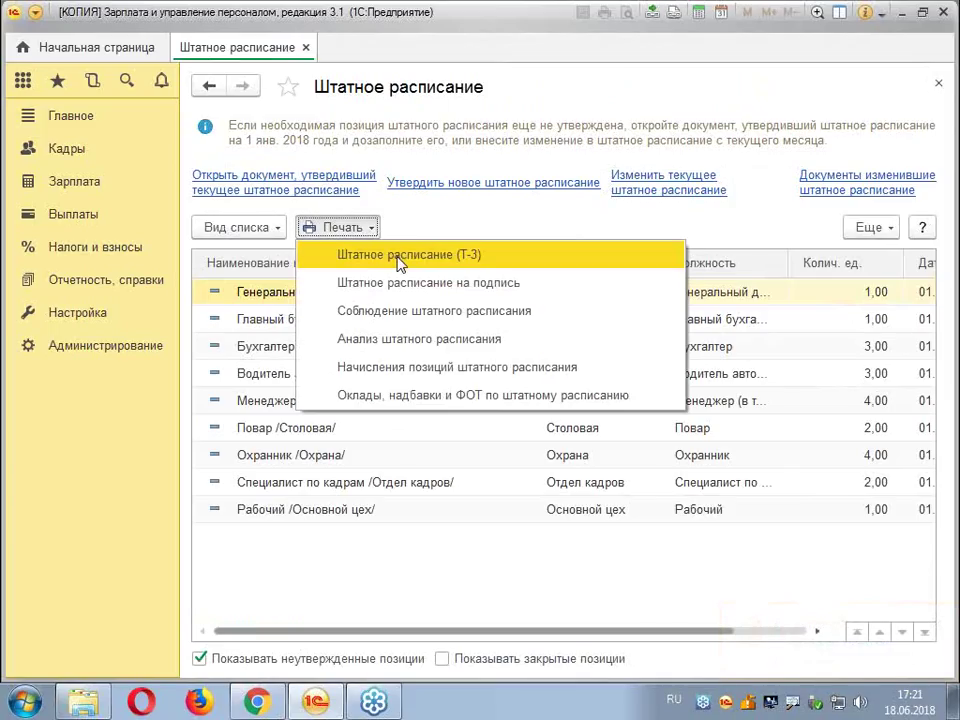
left_click(398, 258)
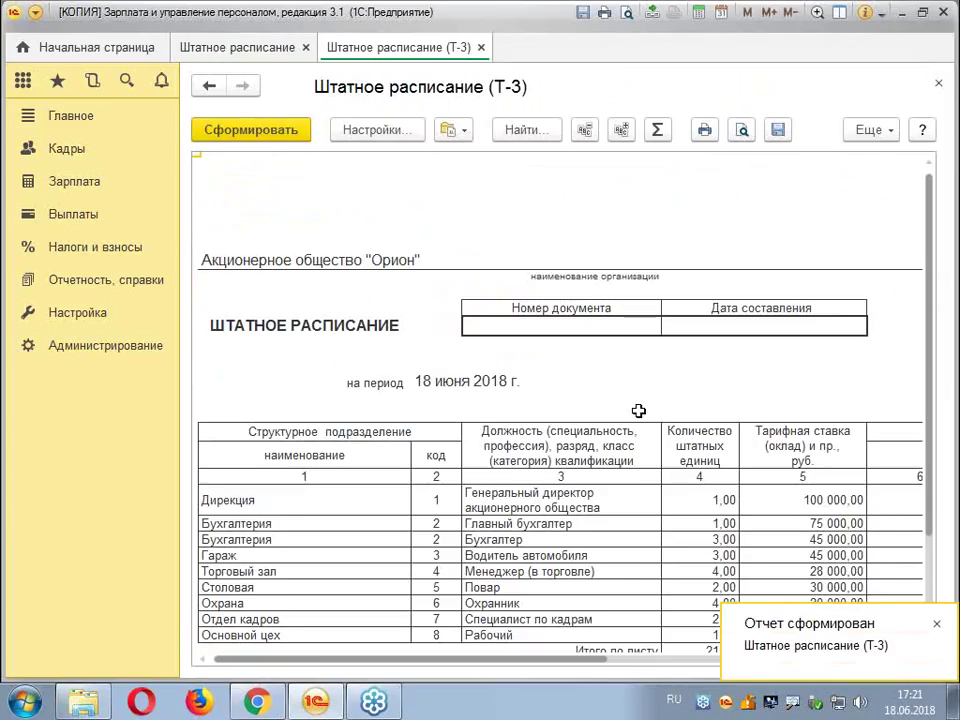
scroll(638, 410, "down", 3)
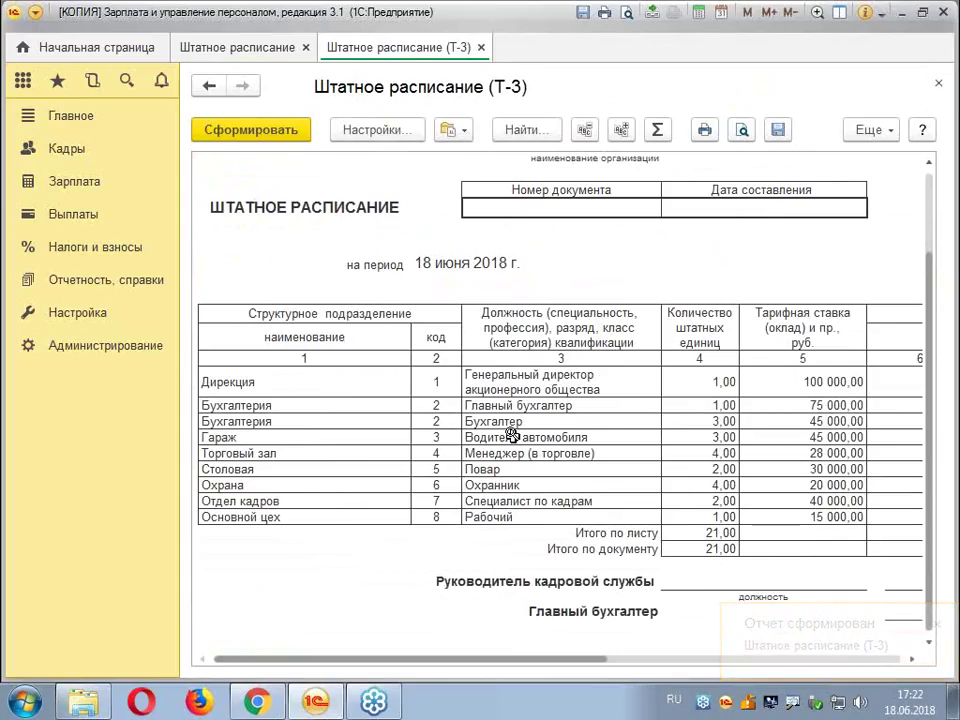
left_click(830, 437)
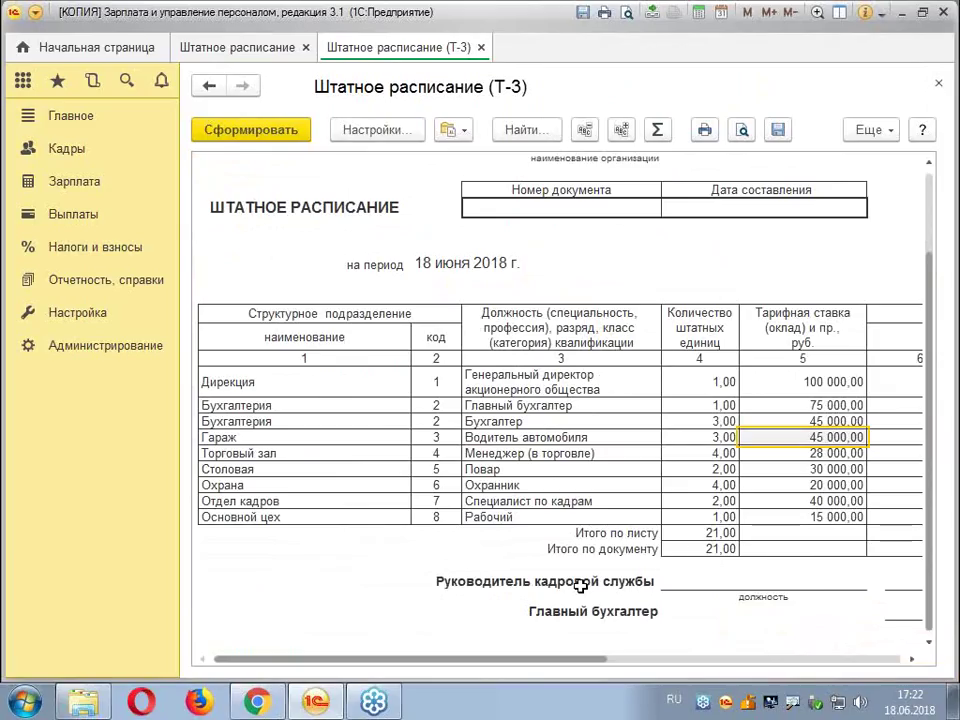
mouse_move(550, 660)
left_mouse_down()
mouse_move(788, 652)
mouse_move(556, 660)
left_mouse_up()
left_click(940, 88)
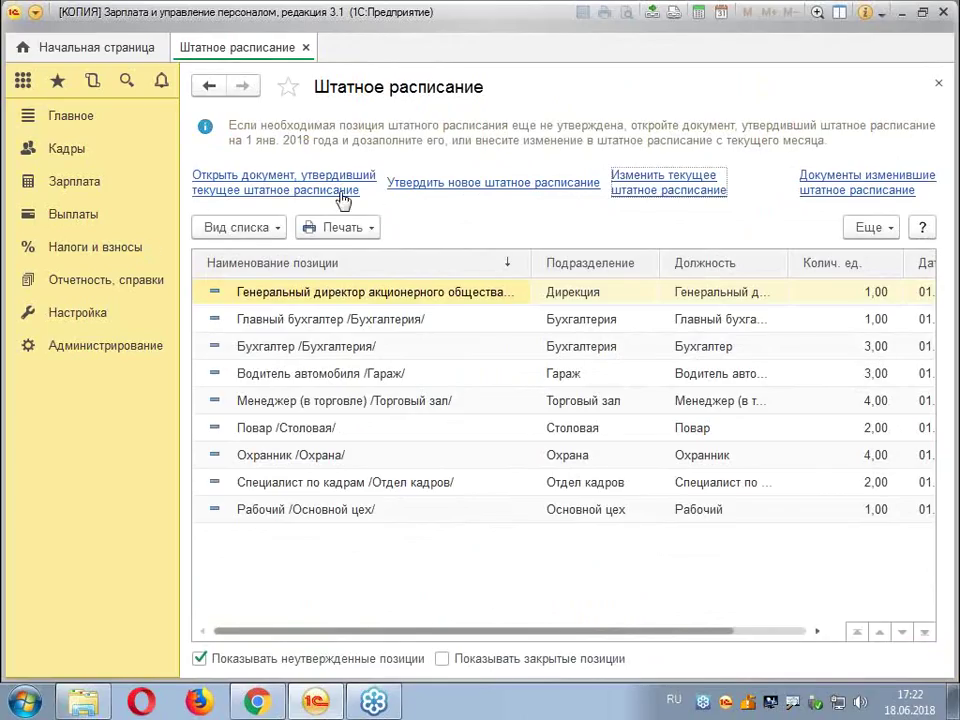
From the documents that changed the staffing table, open the 01.01.2018 approval document, check whether it is editable, and close it
left_click(906, 184)
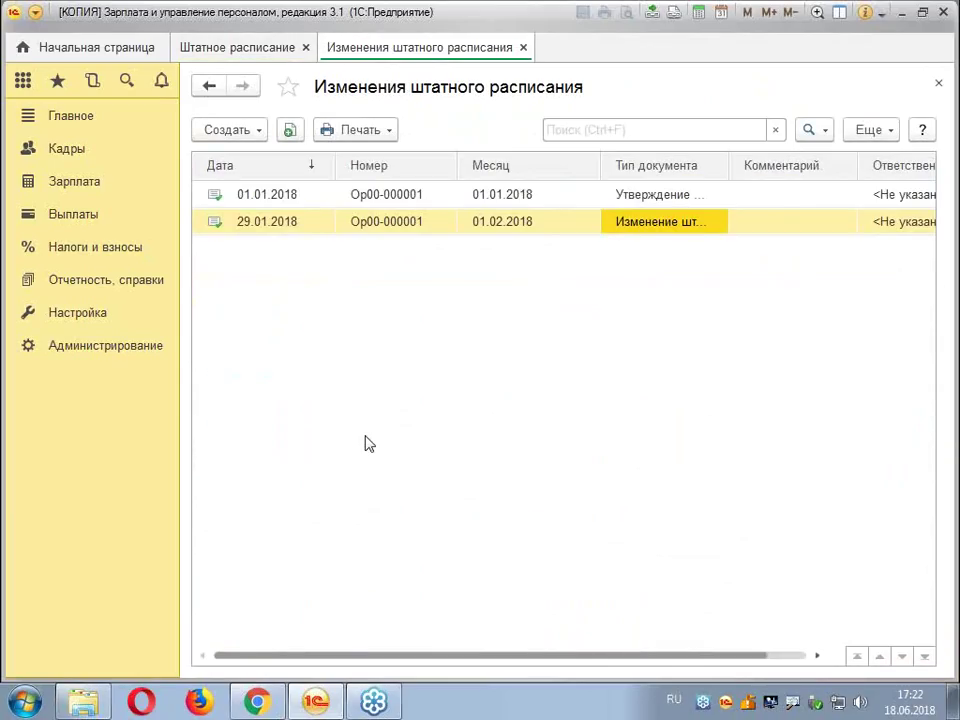
double_click(288, 196)
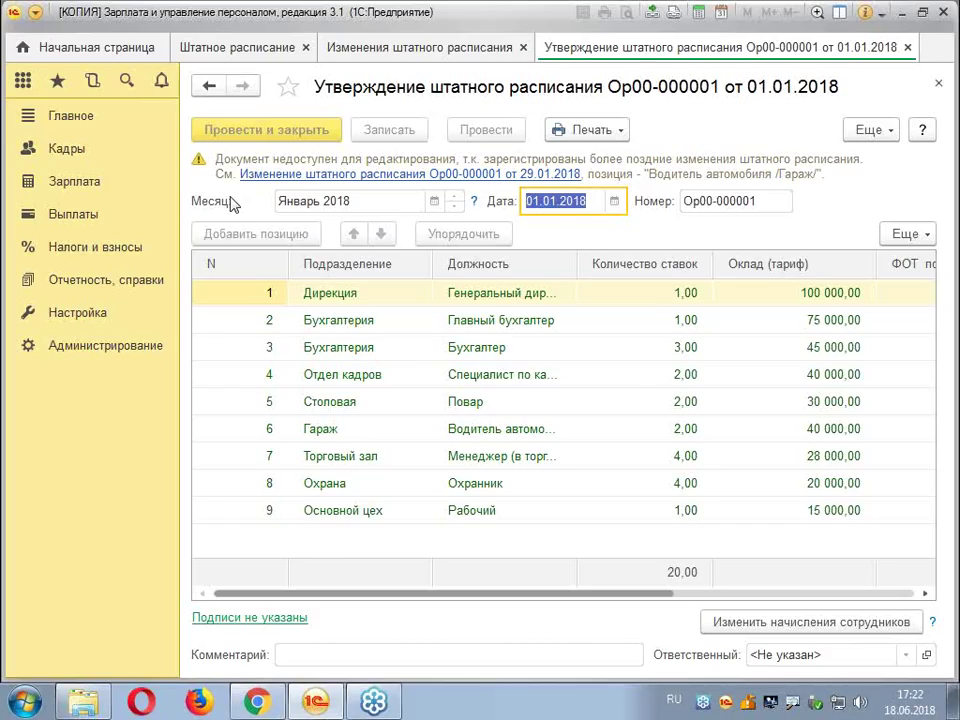
left_click(938, 86)
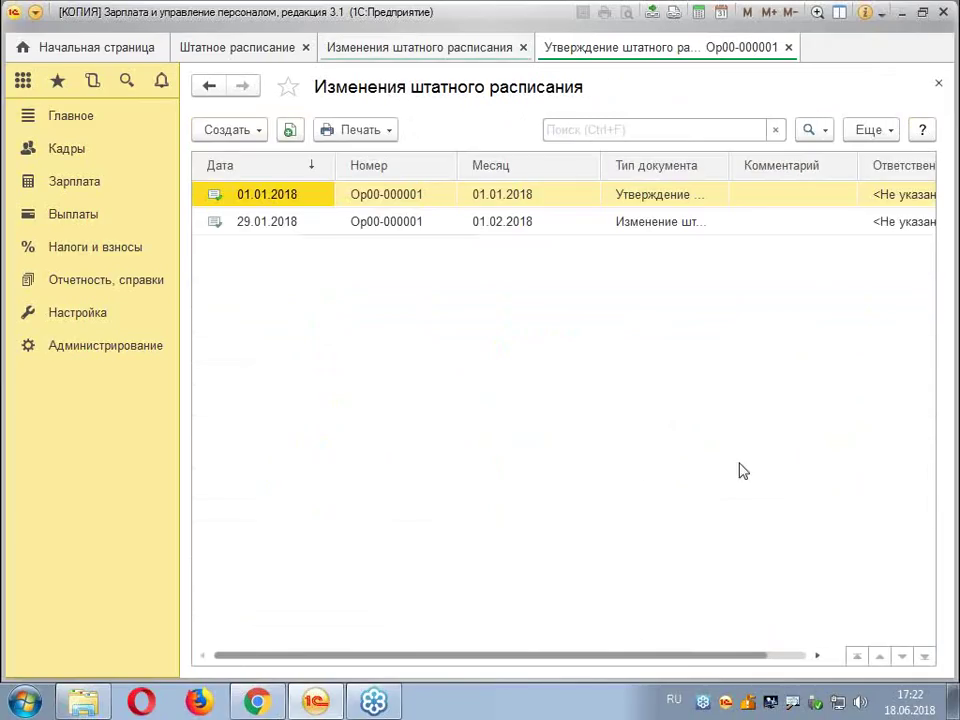
Cancel the posting of the 29.01.2018 change document and of the 01.01.2018 approval document
left_click(253, 224)
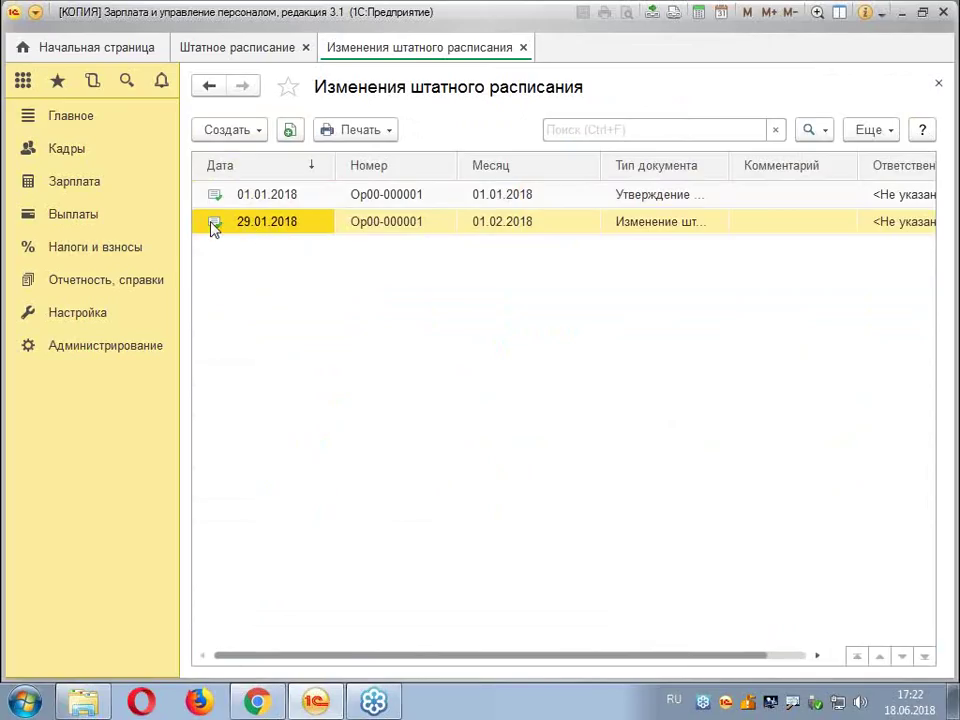
right_click(213, 229)
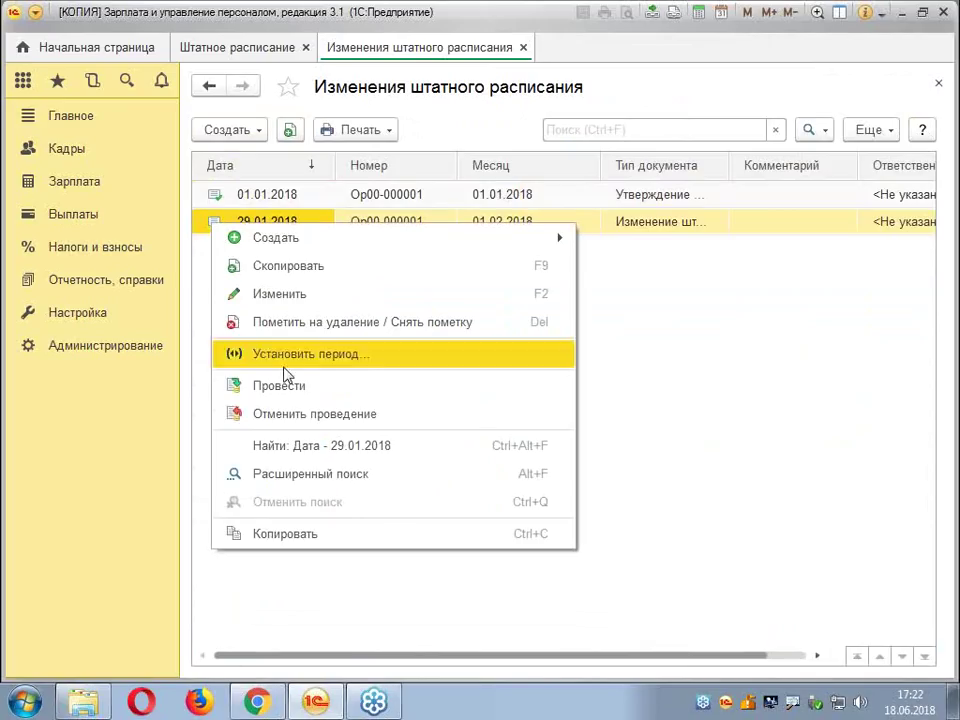
left_click(300, 422)
left_click(257, 196)
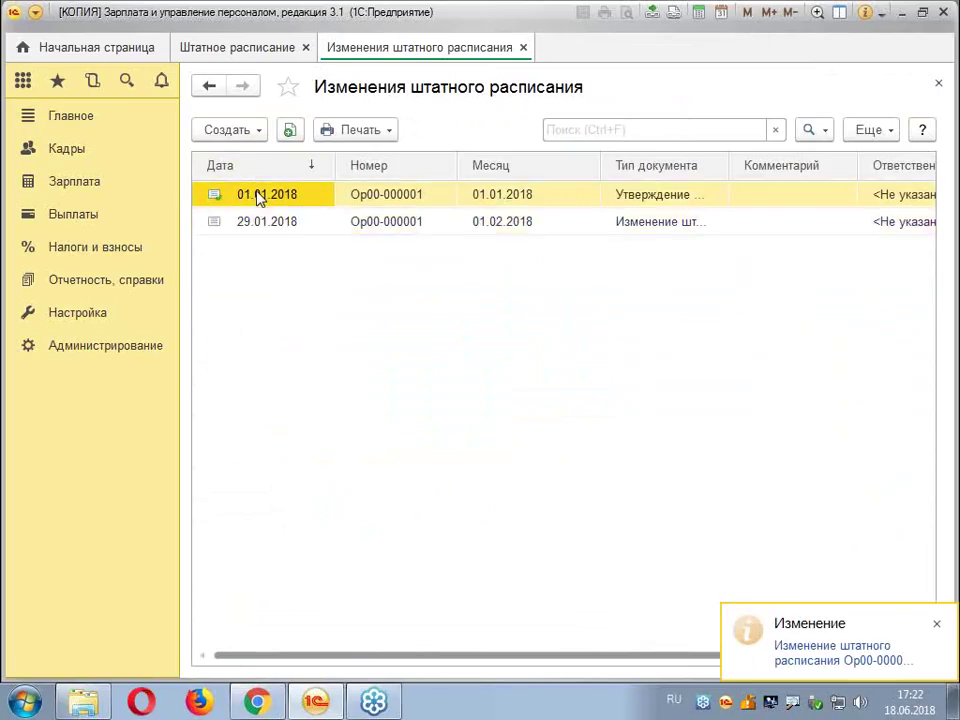
right_click(257, 197)
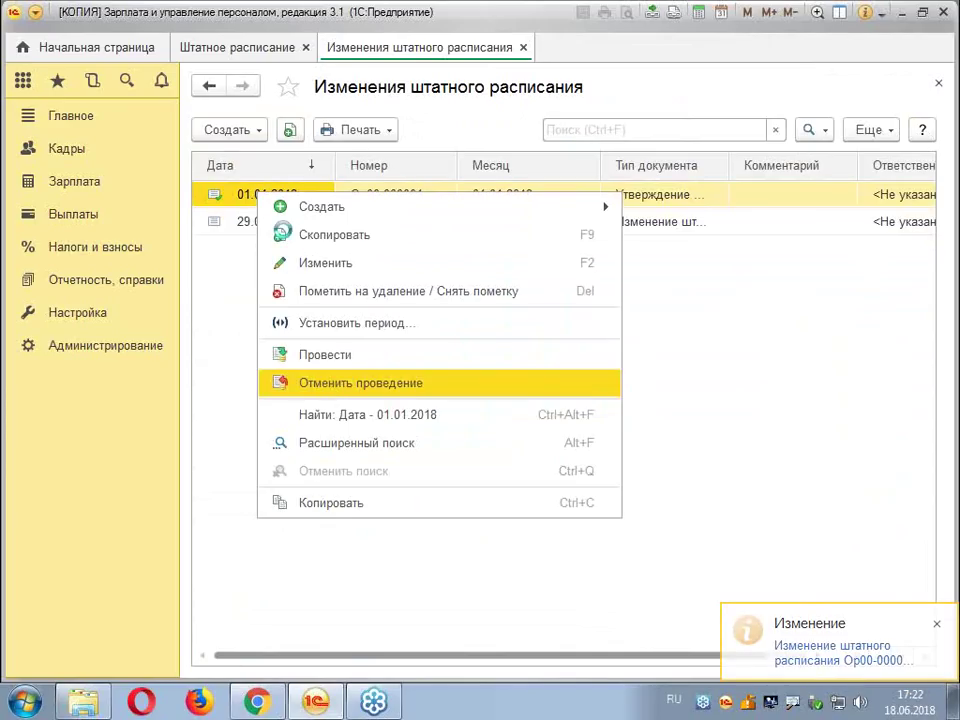
left_click(265, 382)
Open, post and close the 01.01.2018 approval document, and do the same for the 29.01.2018 change document
double_click(286, 197)
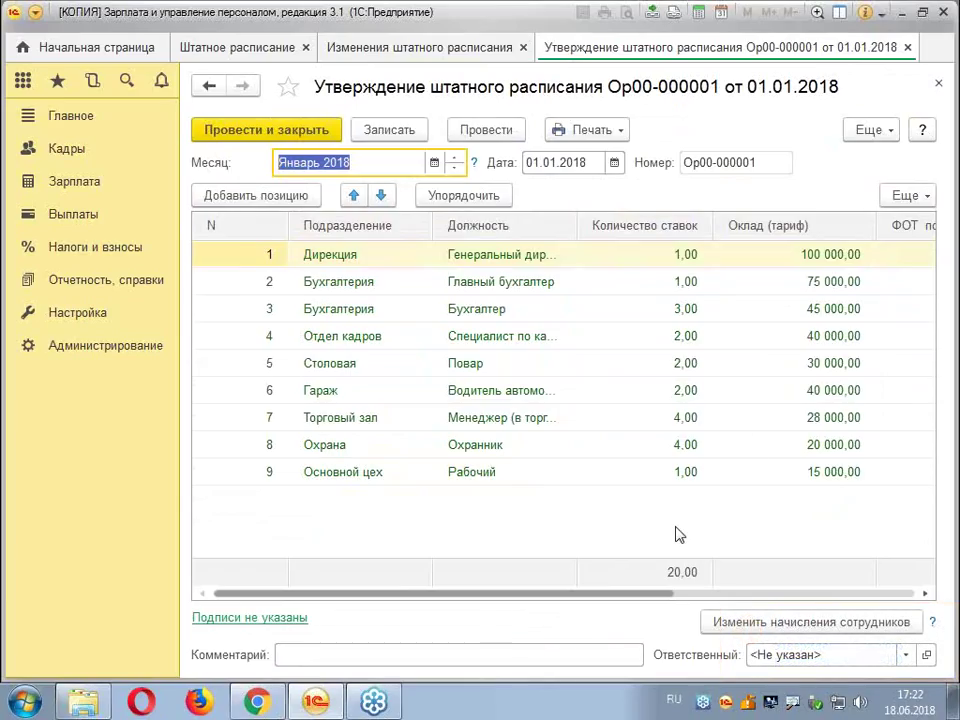
left_click(303, 135)
left_click(282, 228)
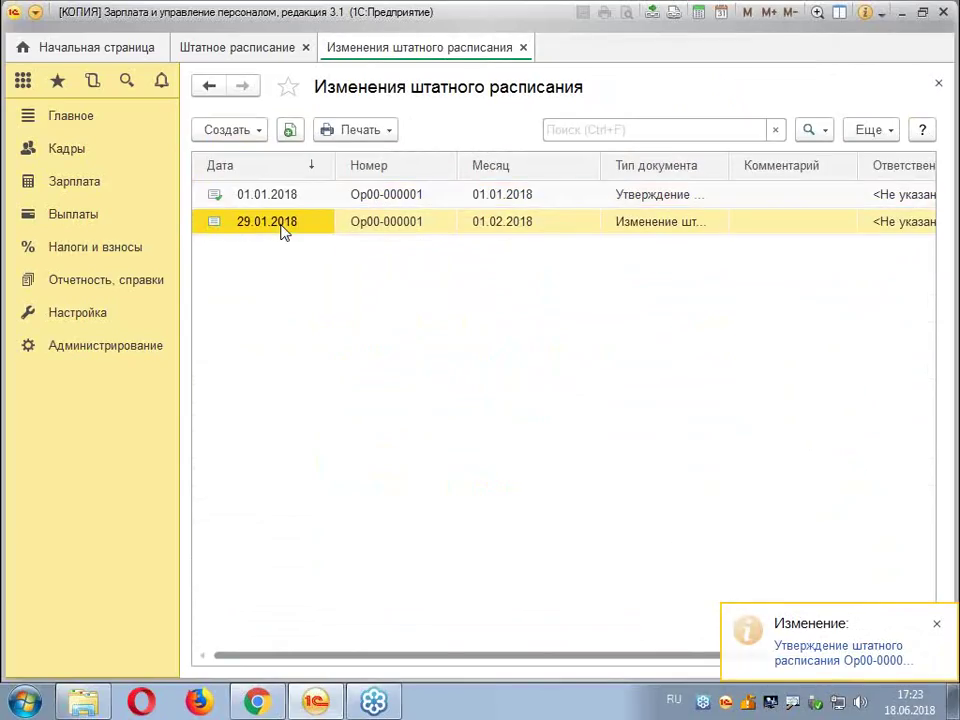
double_click(359, 226)
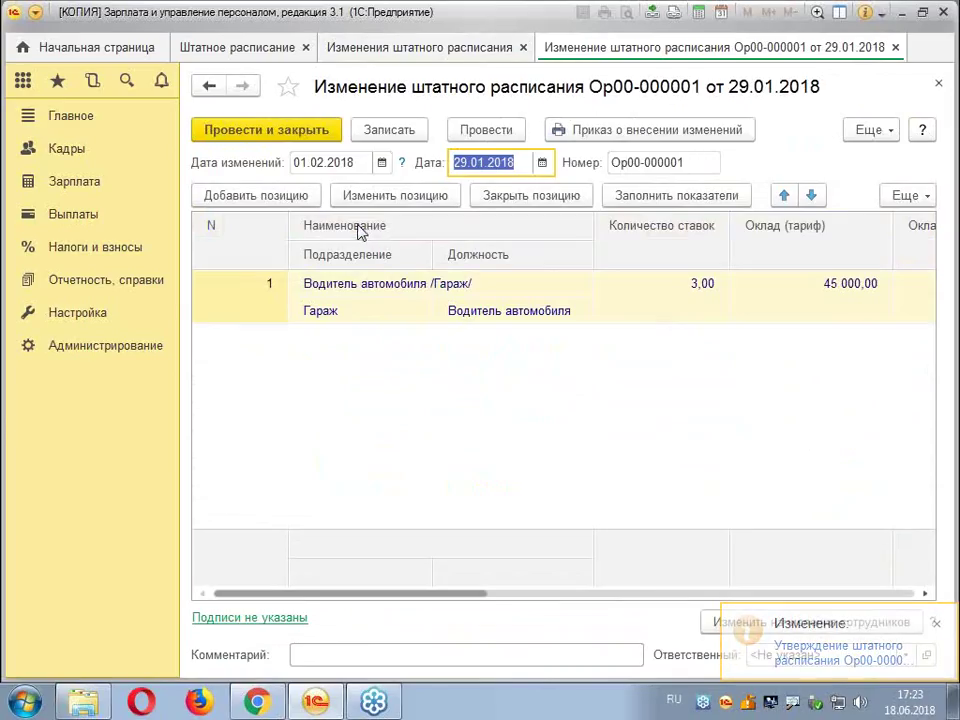
left_click(279, 136)
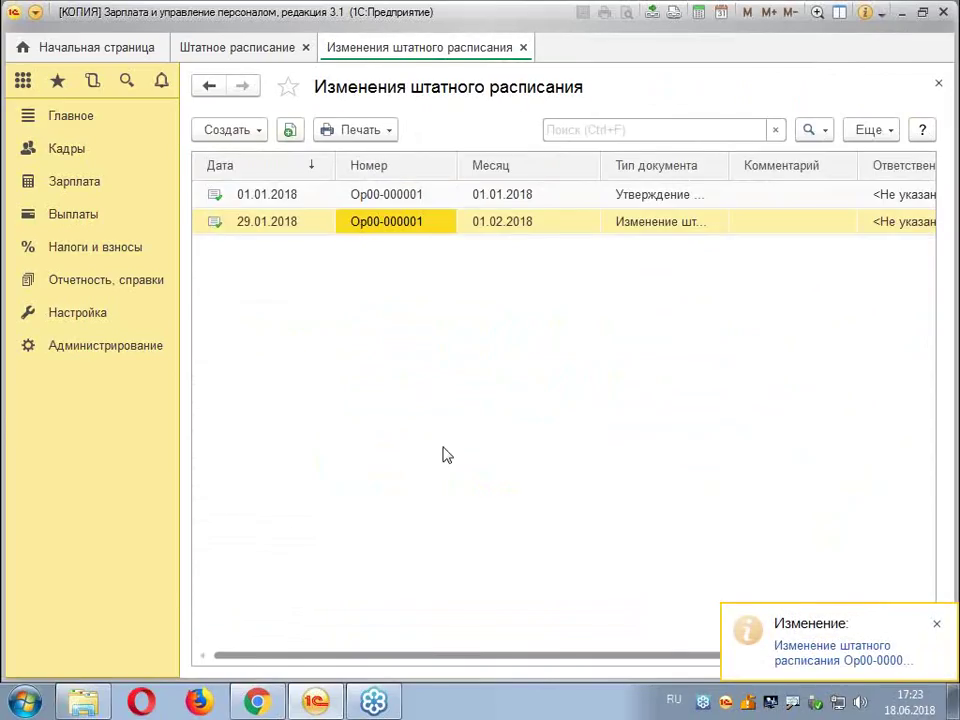
left_click(936, 624)
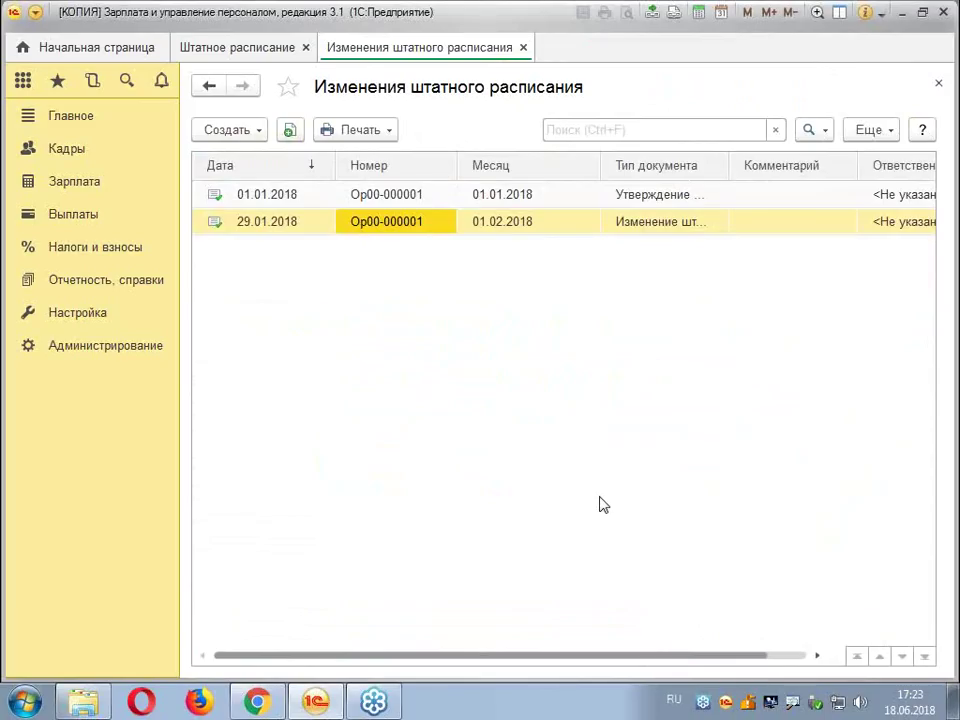
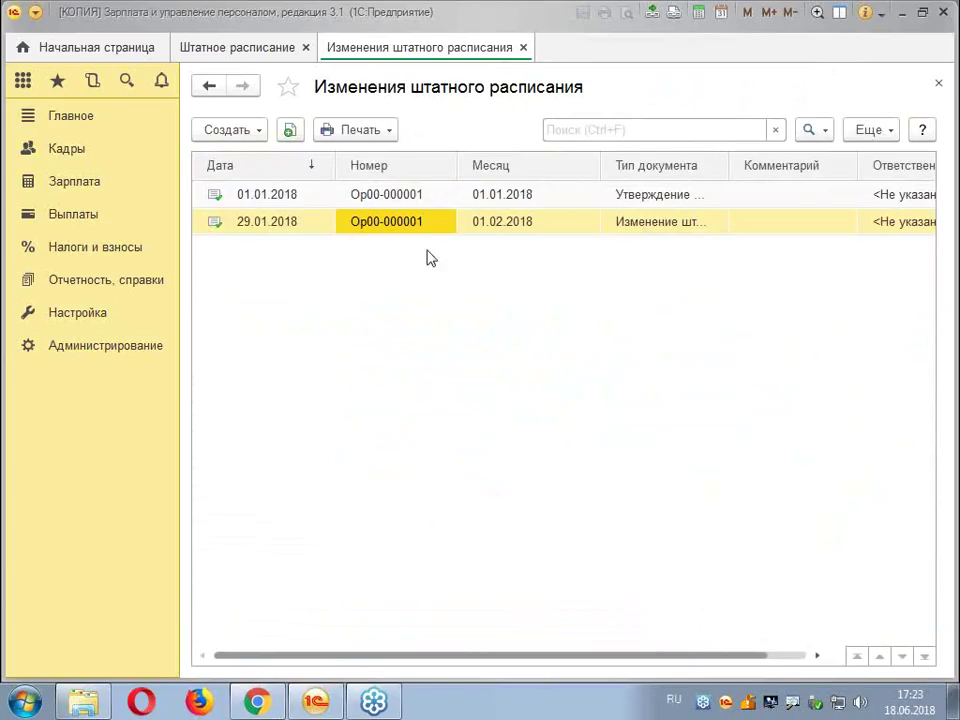
left_click(424, 199)
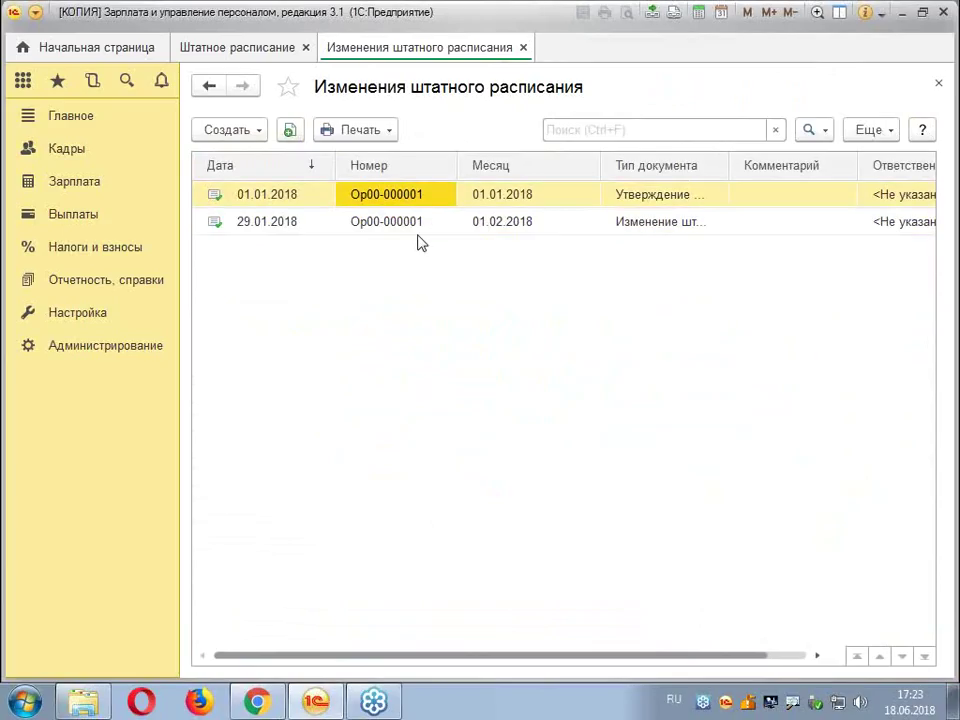
left_click(416, 229)
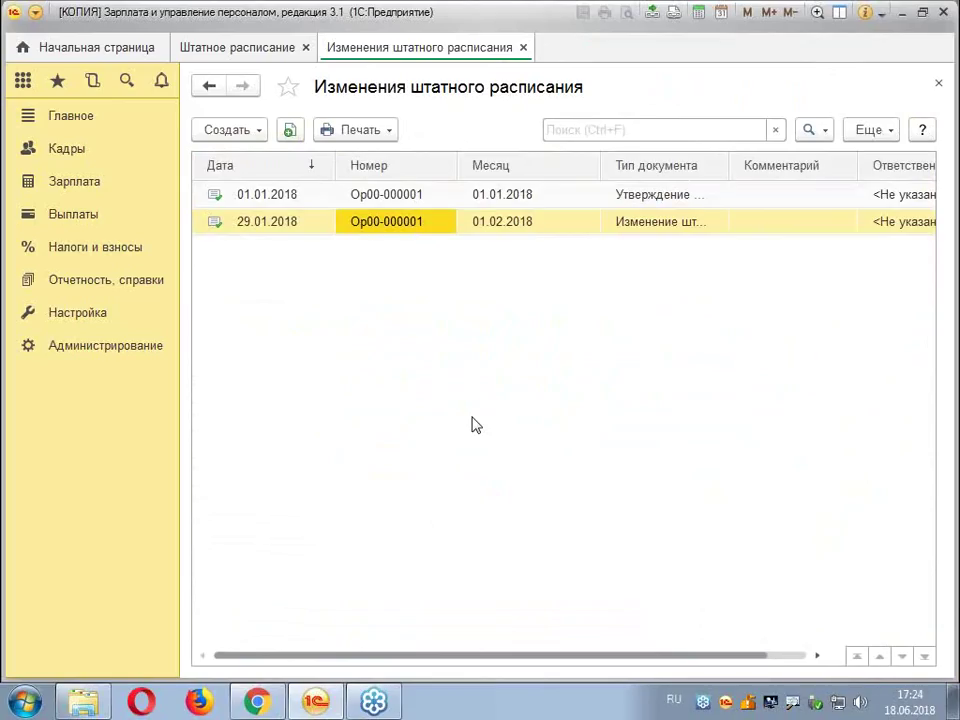
Close the list of staffing change documents and create a new staffing table approval document for Апрель 2018, accepting the table refill
left_click(939, 86)
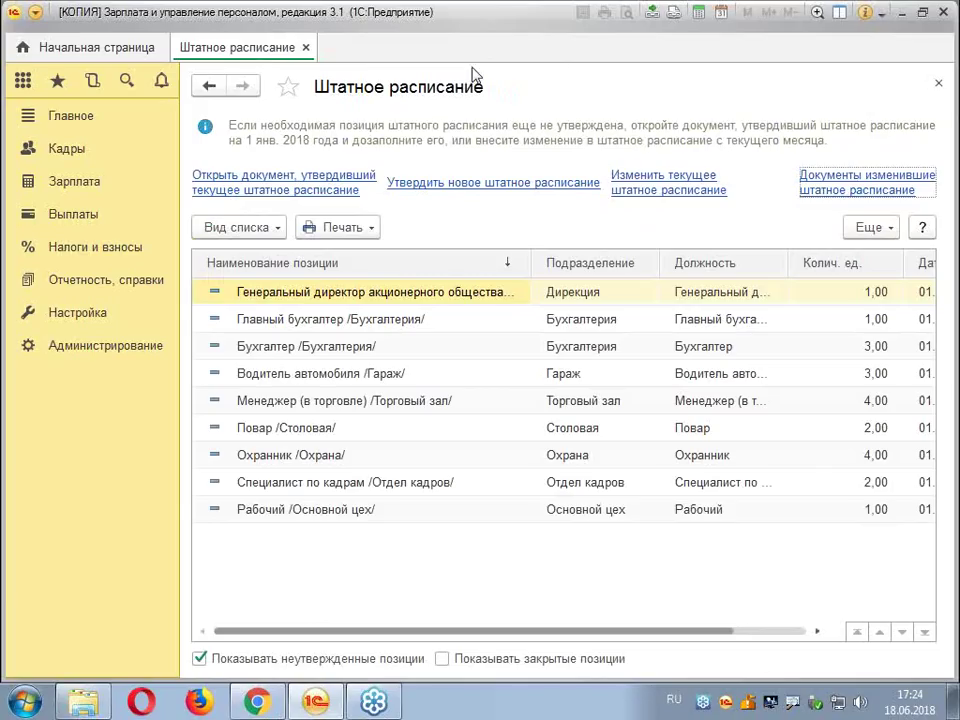
left_click(512, 199)
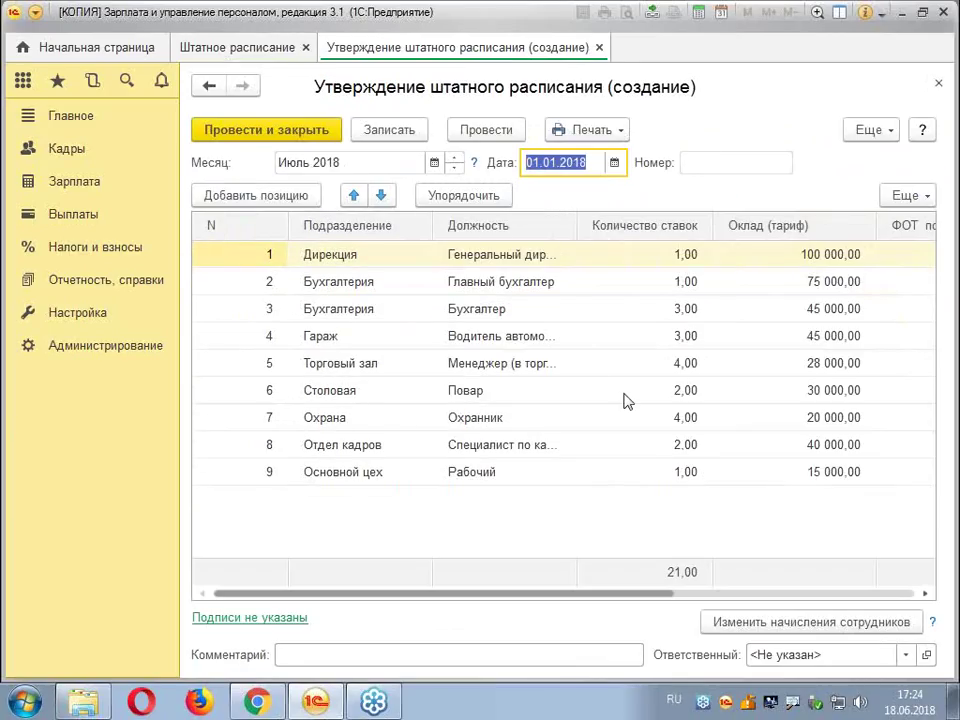
left_click(435, 165)
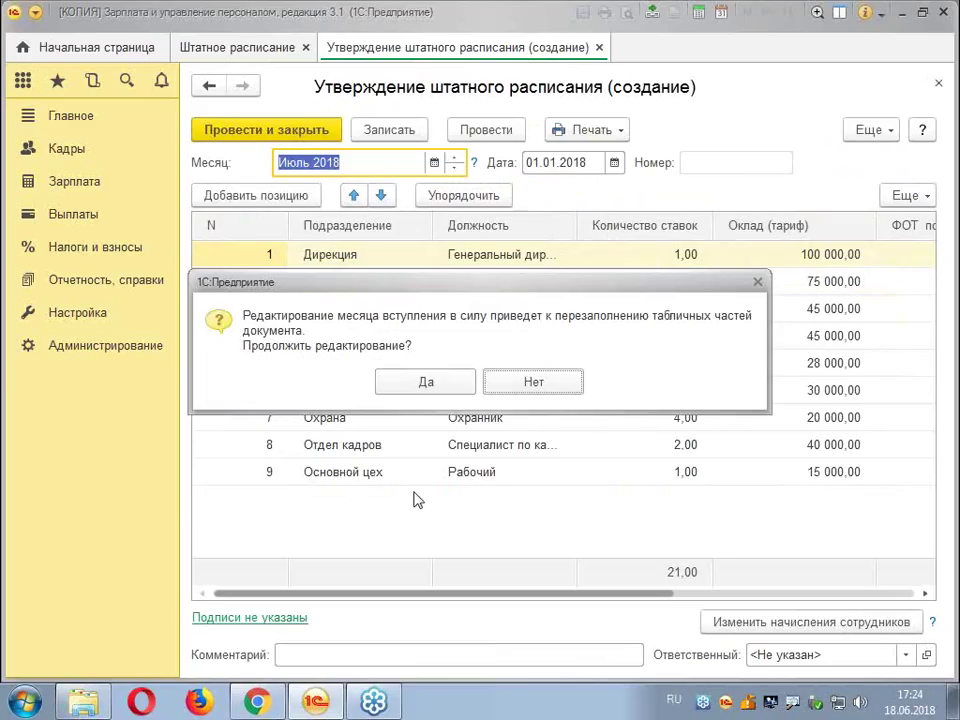
left_click(437, 388)
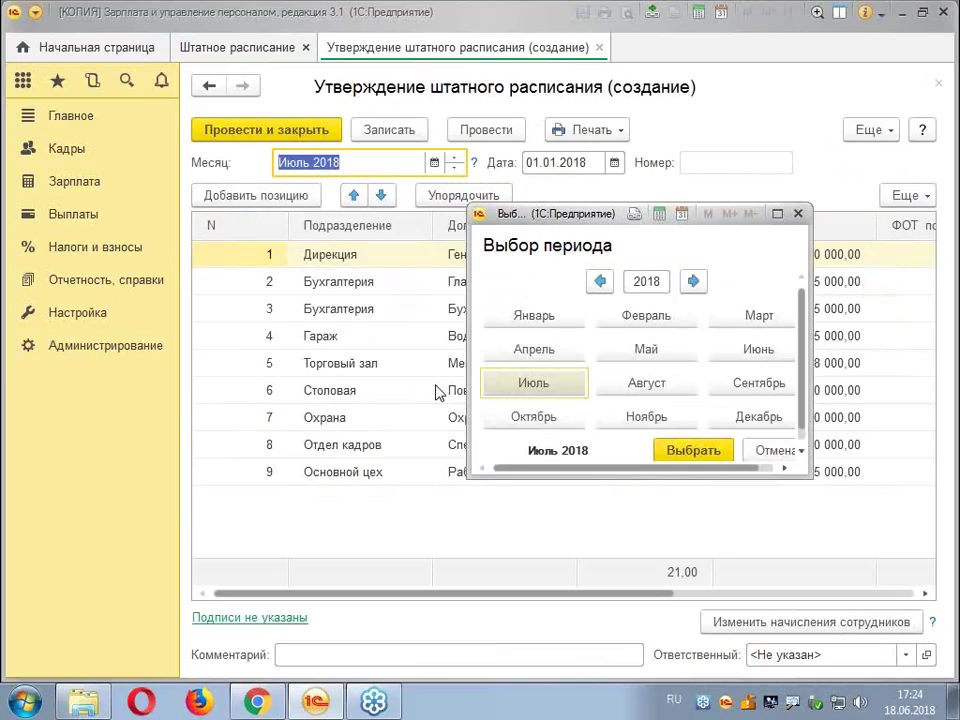
left_click(557, 356)
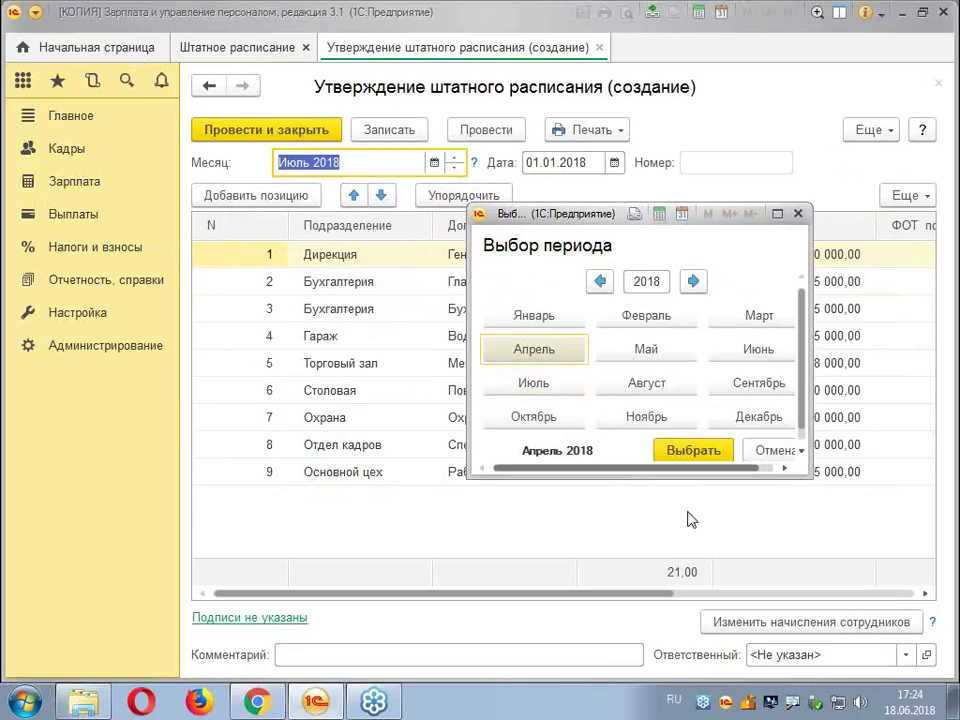
left_click(696, 460)
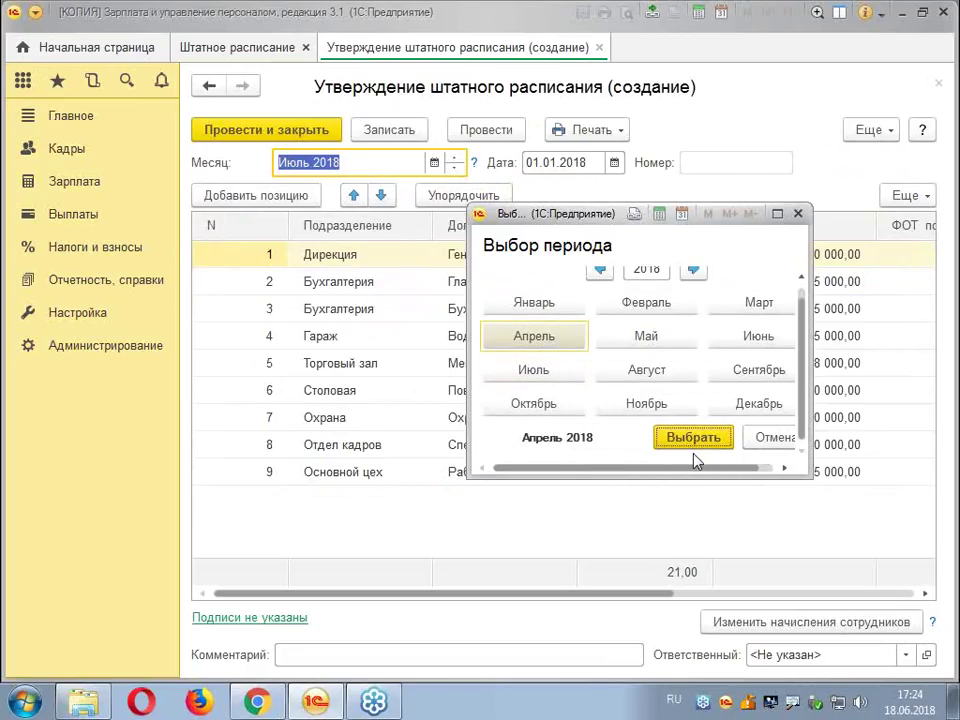
left_click(696, 460)
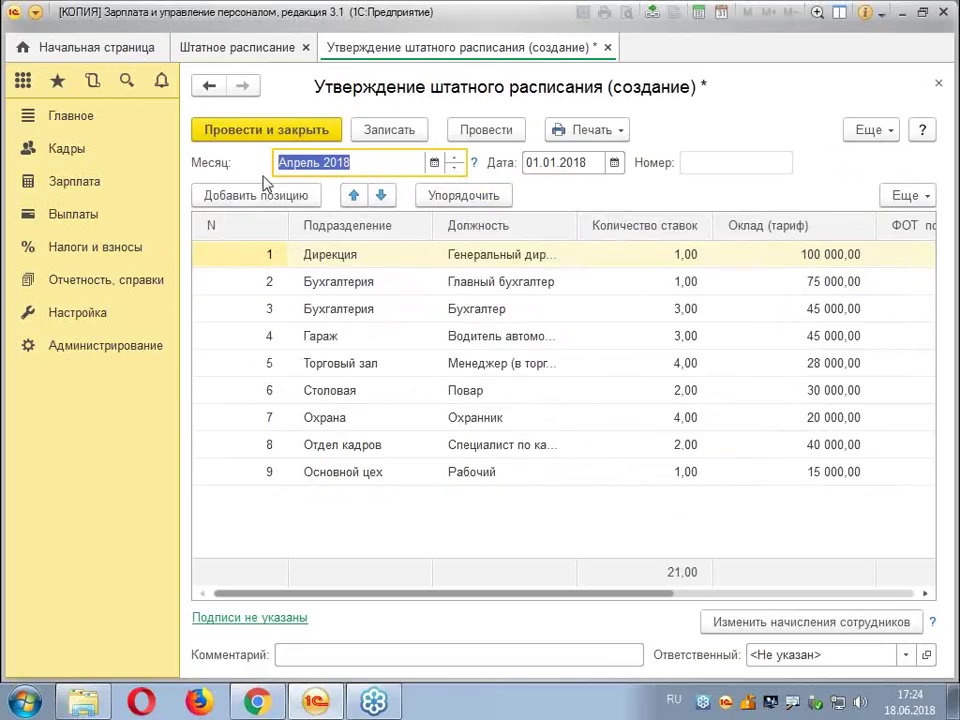
Set the new approval document's date to 30.03.2018
left_click(553, 165)
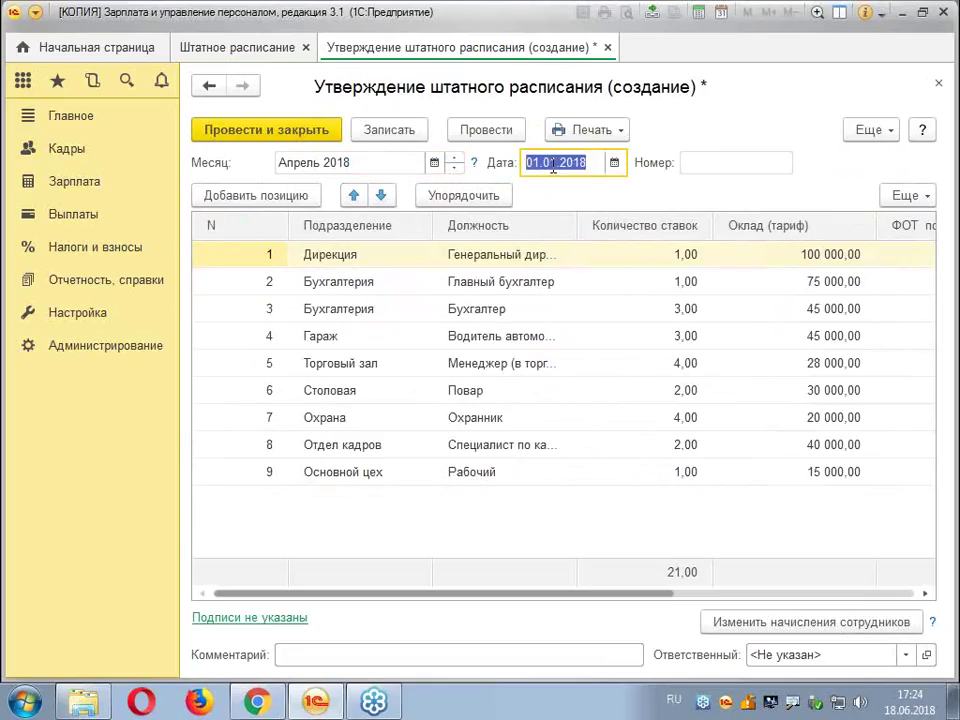
type("3103")
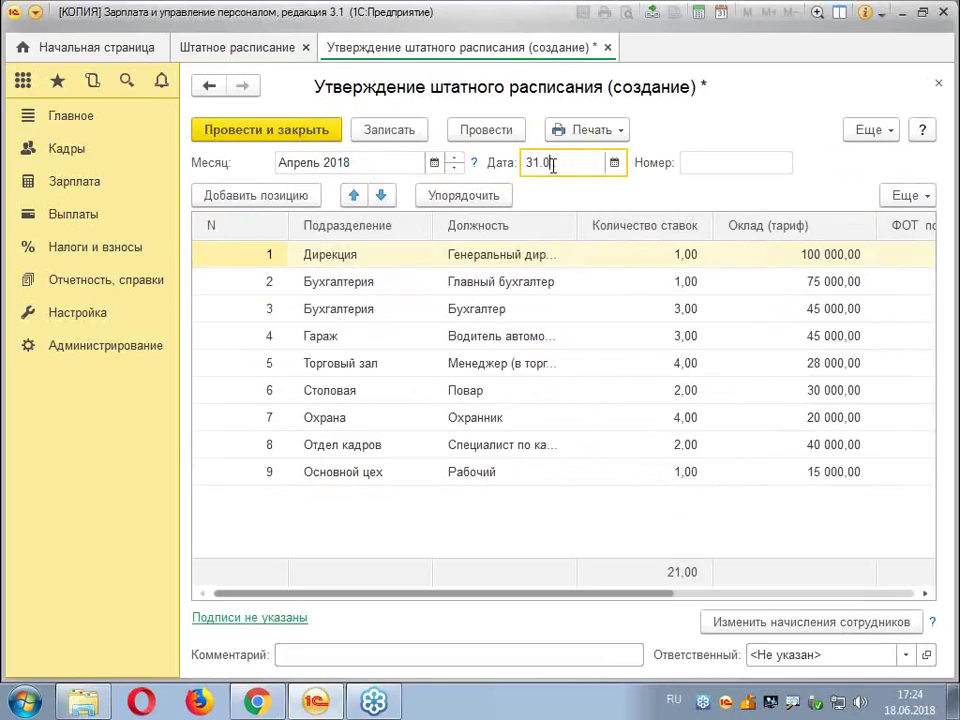
key("Tab")
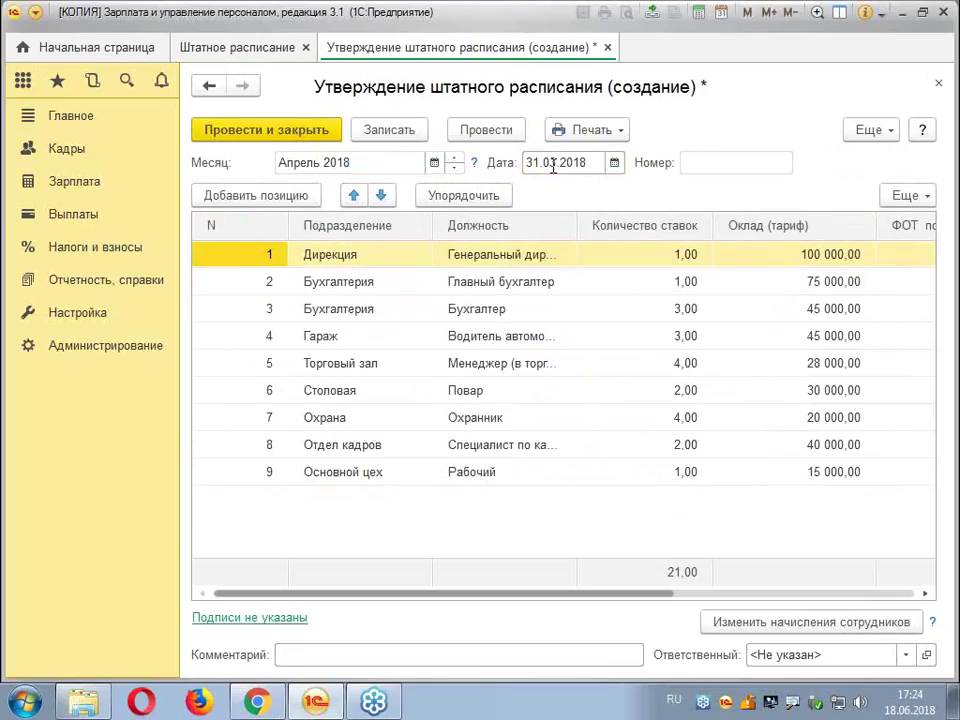
left_click(614, 162)
left_click(800, 369)
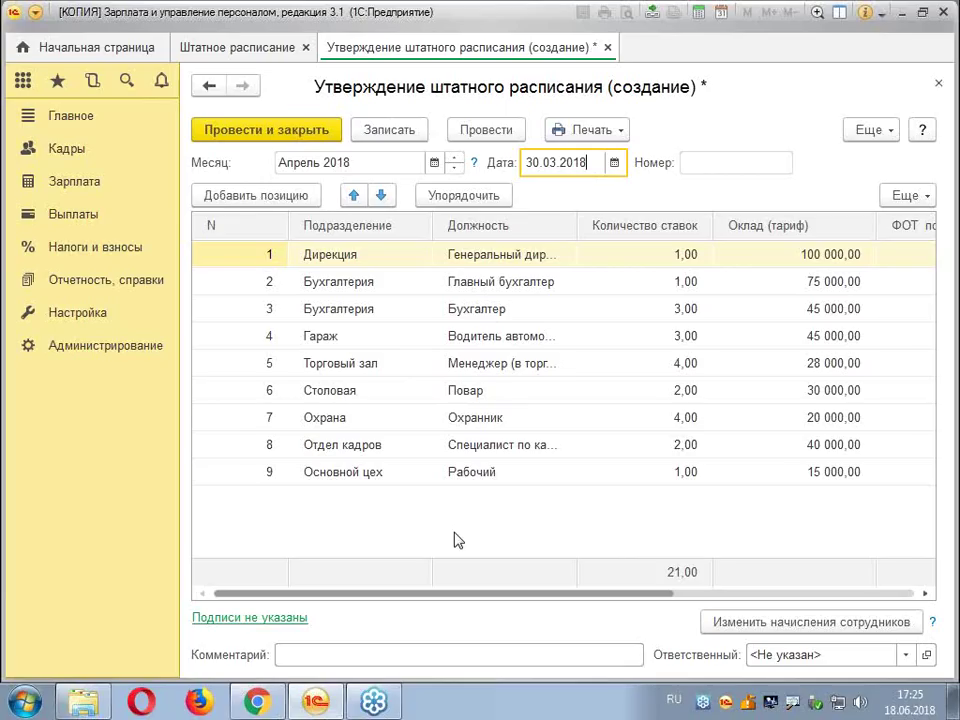
Set the Оклад of the Главный бухгалтер position in Бухгалтерия to 78 000 and save the position
left_click(341, 289)
double_click(341, 289)
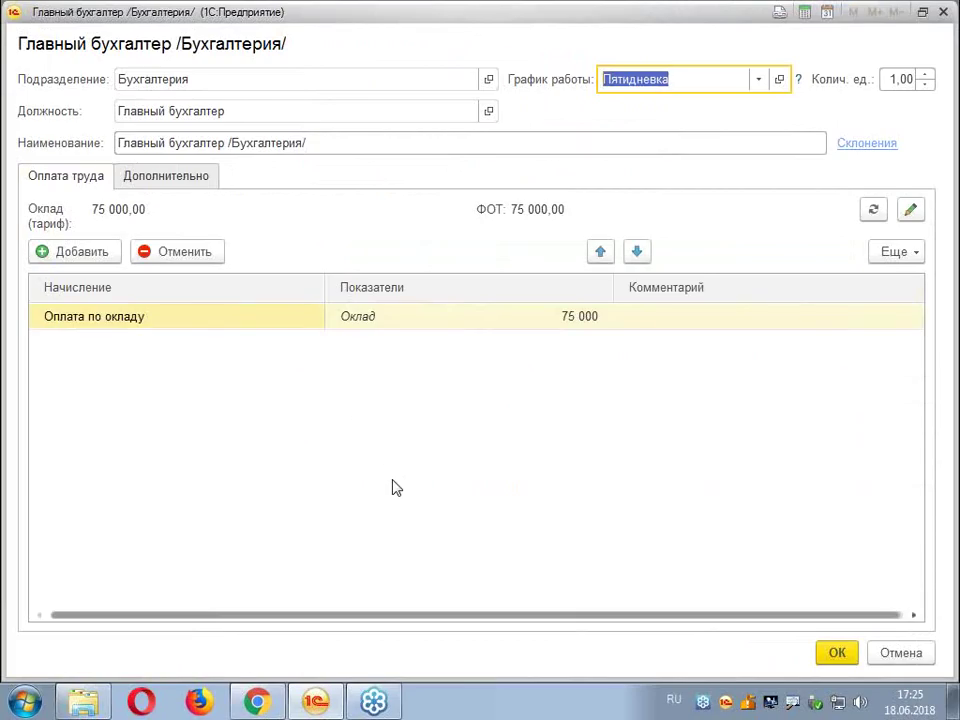
double_click(576, 322)
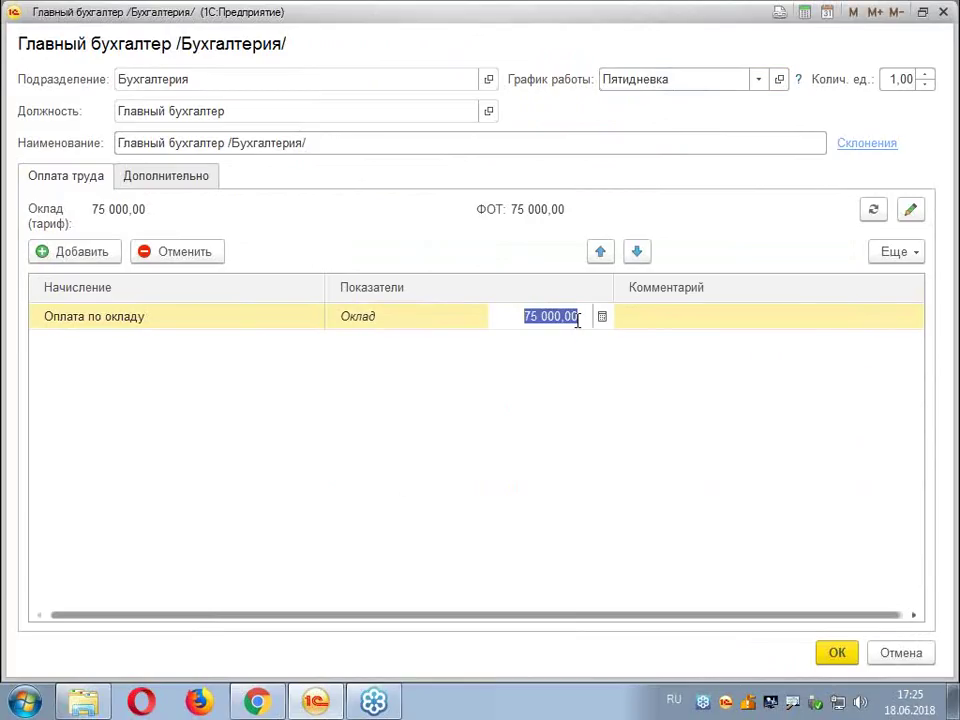
type("78000,00")
left_click(631, 491)
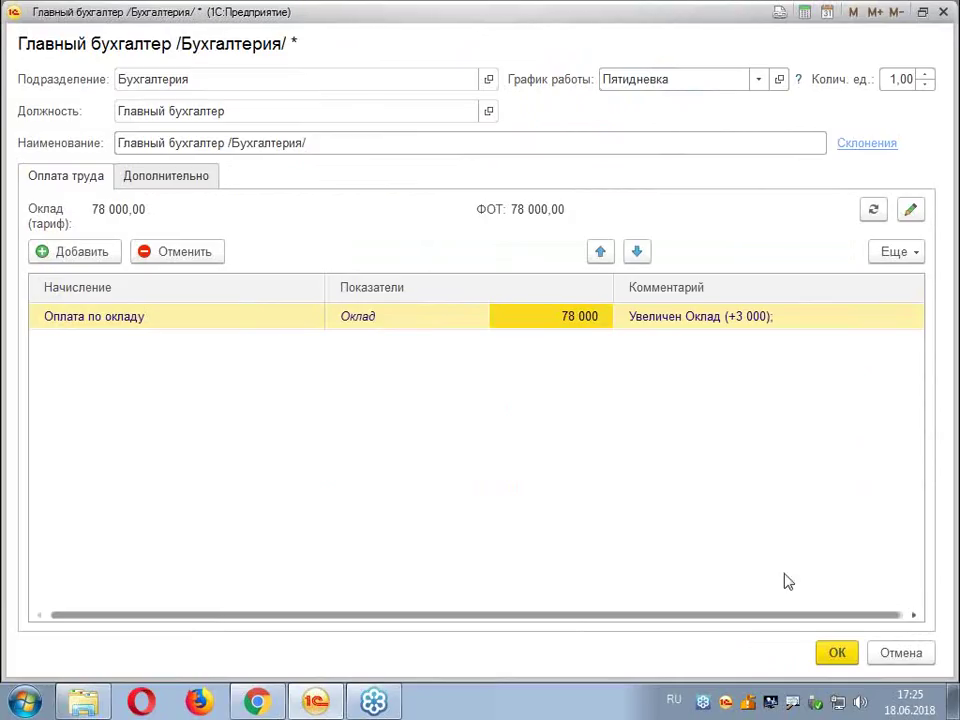
left_click(846, 655)
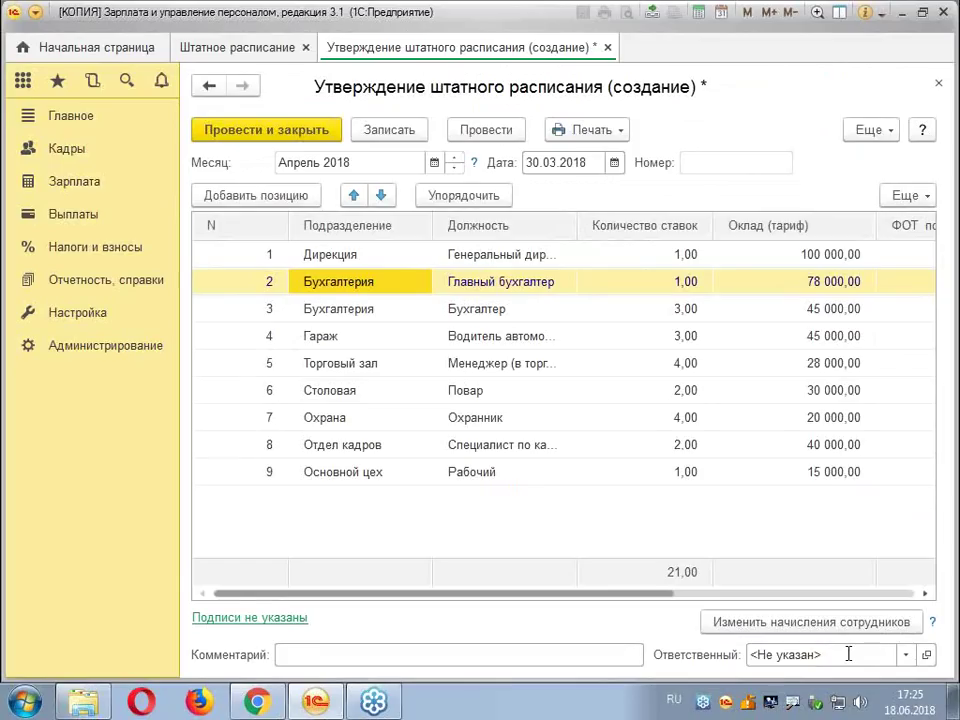
Set the Оклад of the Бухгалтер position in Бухгалтерия to 50 000 and save the position
left_click(489, 331)
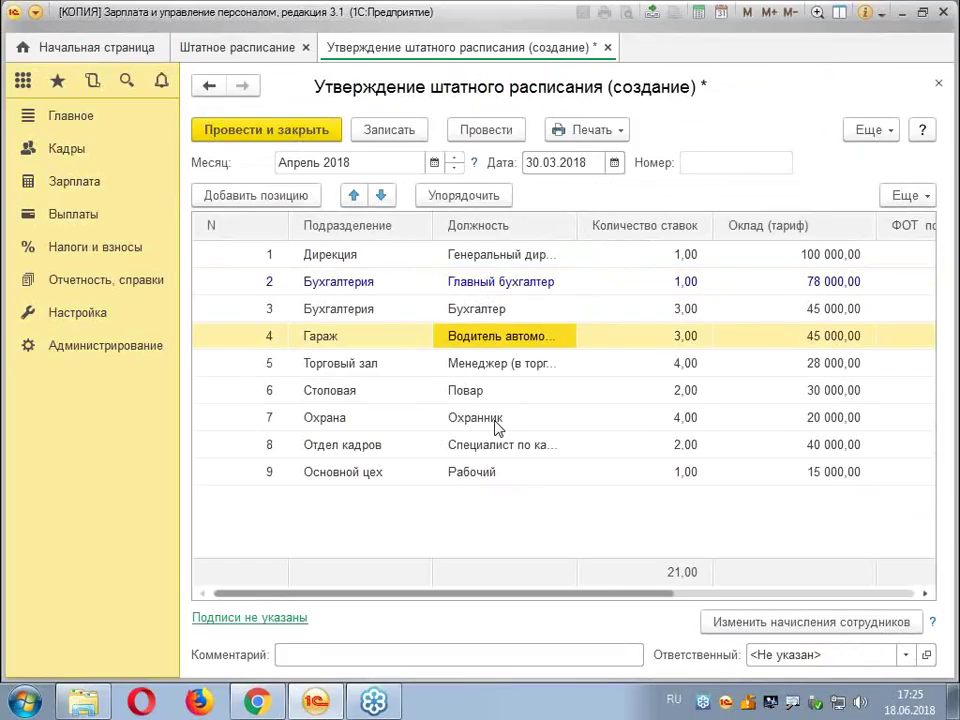
double_click(497, 309)
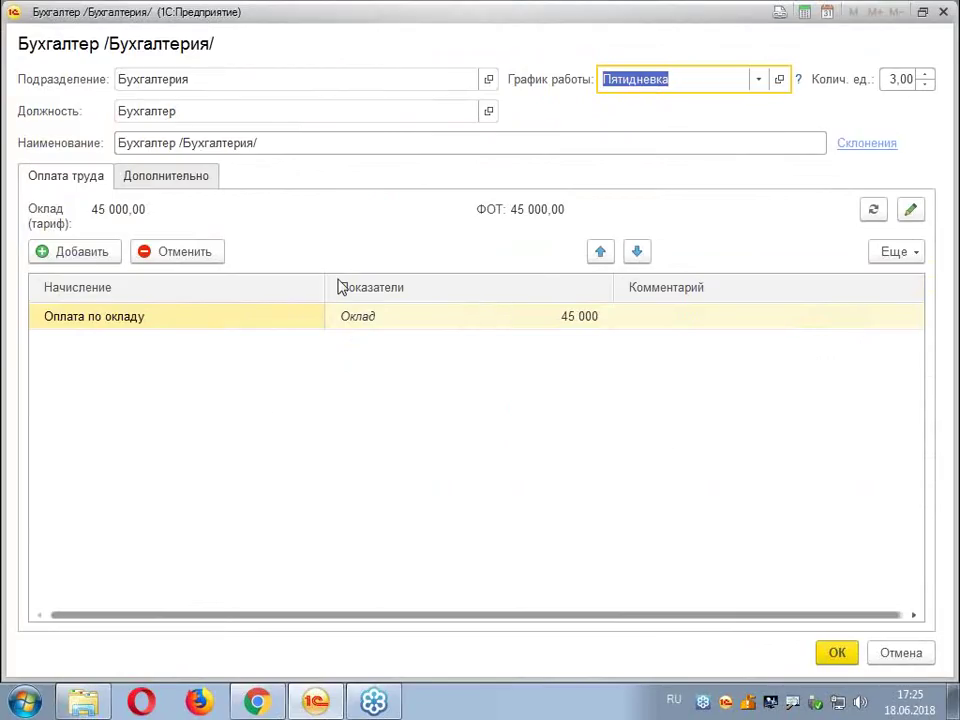
left_click(579, 320)
left_click(578, 322)
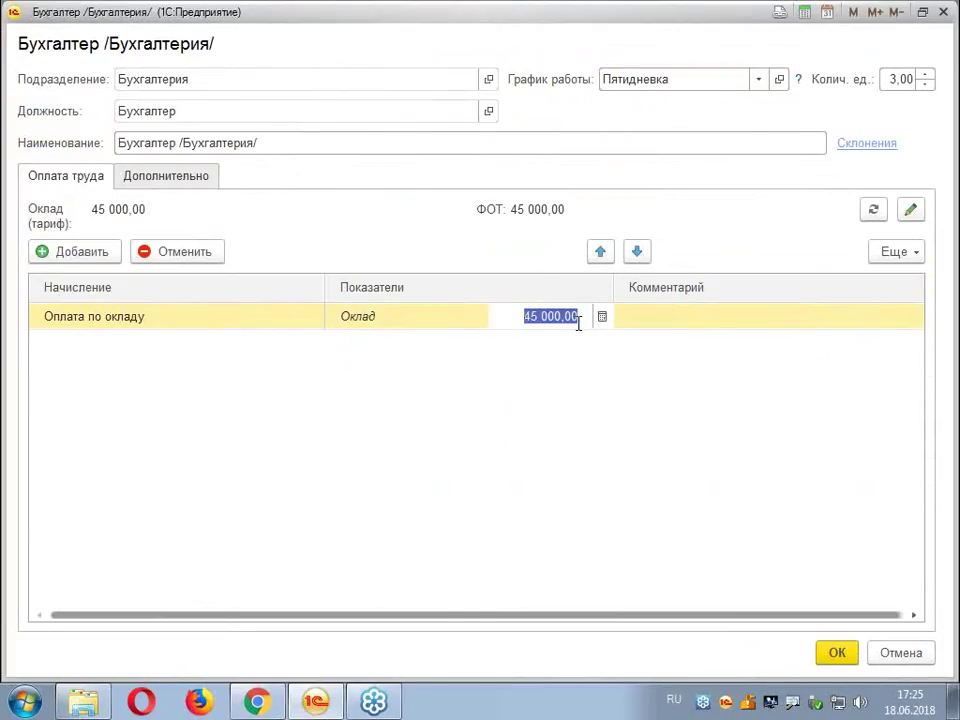
type("50000")
key("Return")
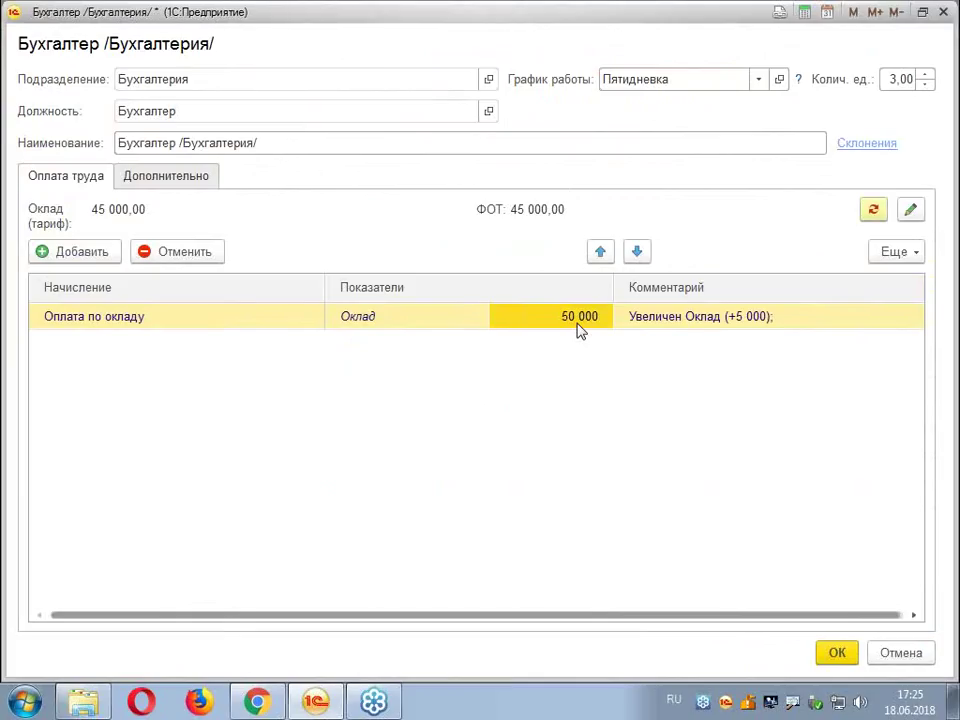
left_click(836, 654)
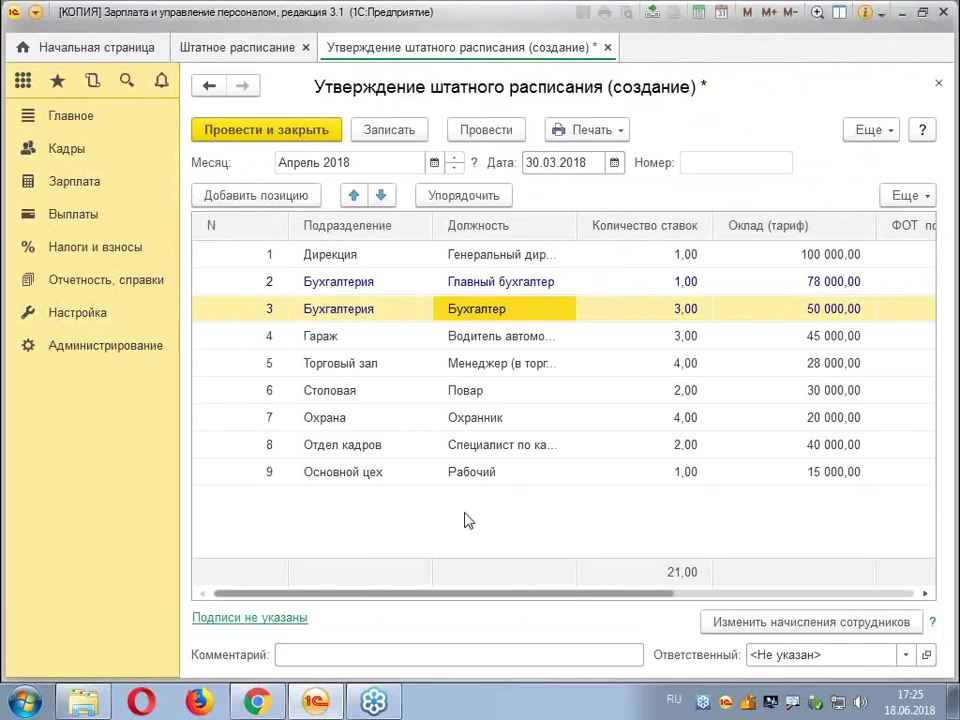
Set the Оклад of the Повар position in Столовая to 33 000, save it, and check the document's ФОТ and comment columns
left_click(469, 395)
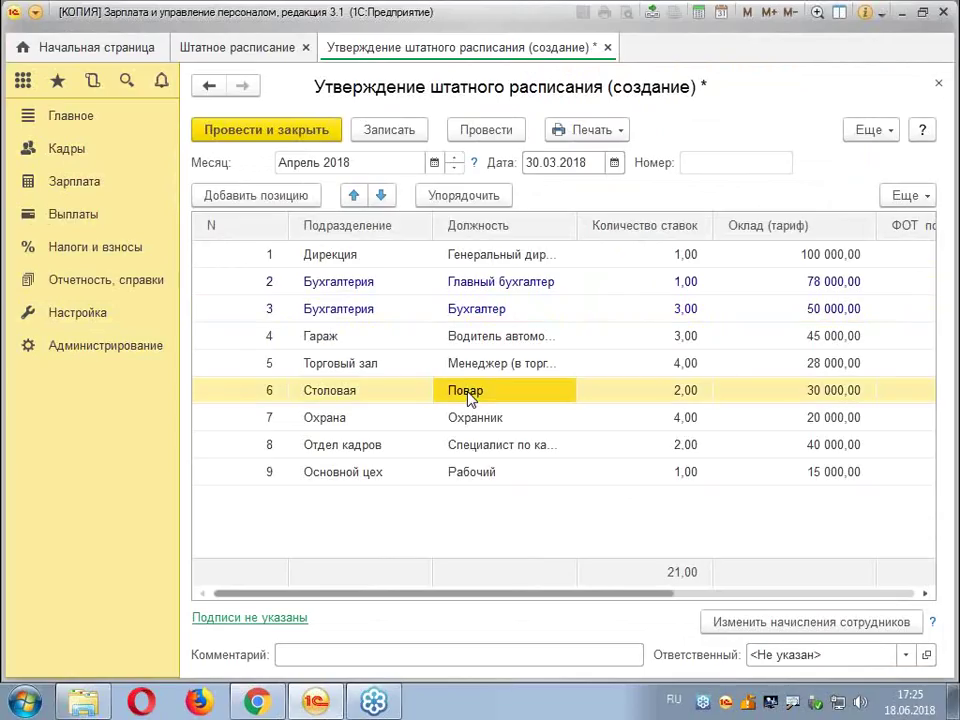
double_click(458, 394)
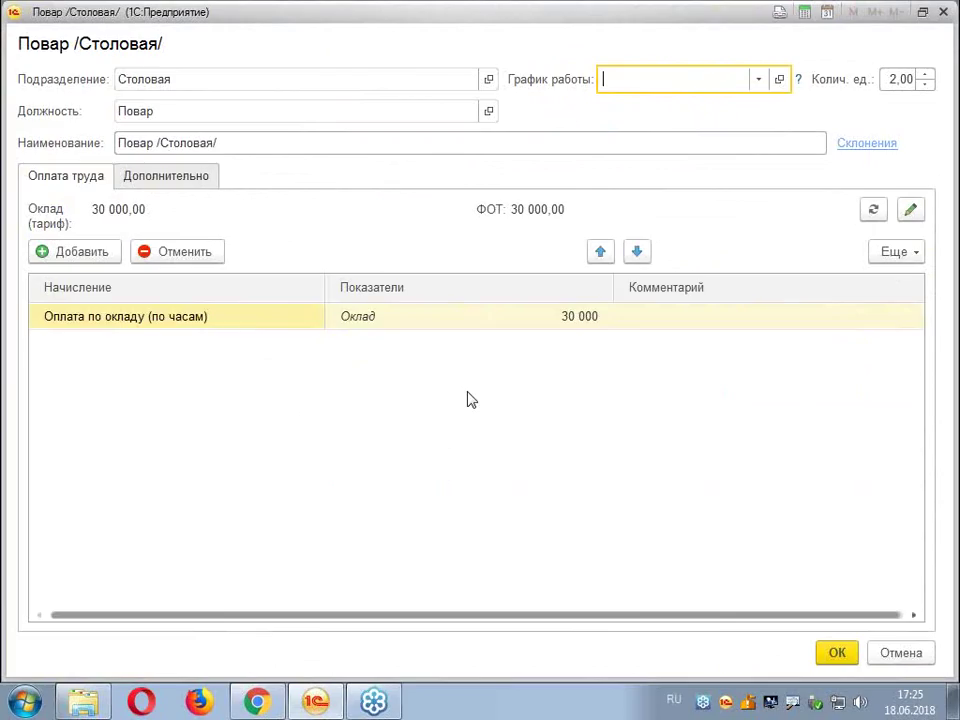
left_click(590, 322)
type("33000")
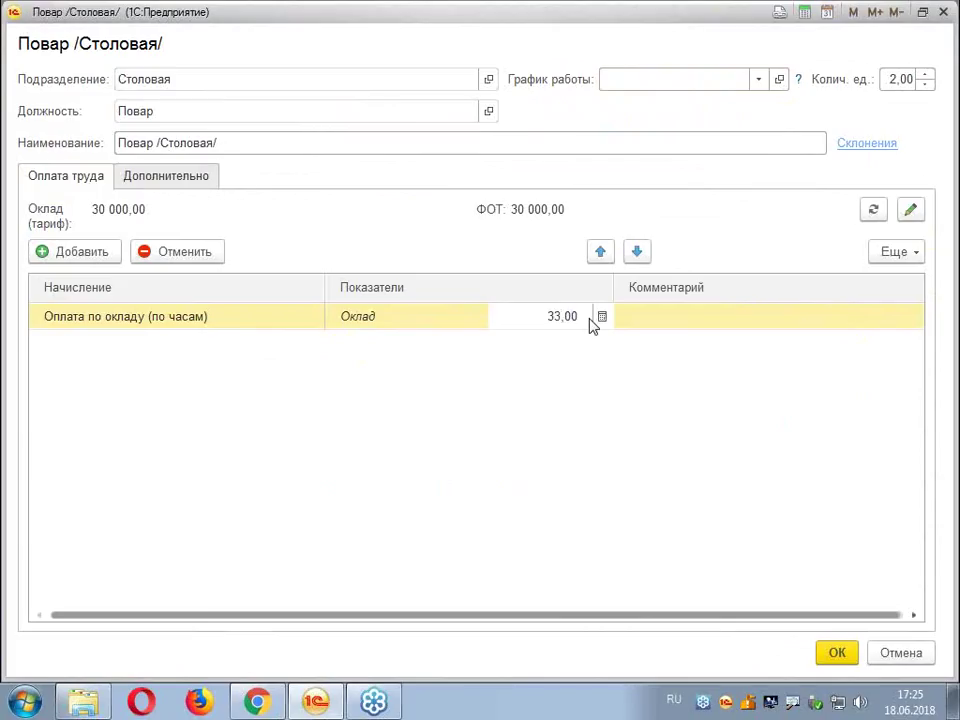
key("Return")
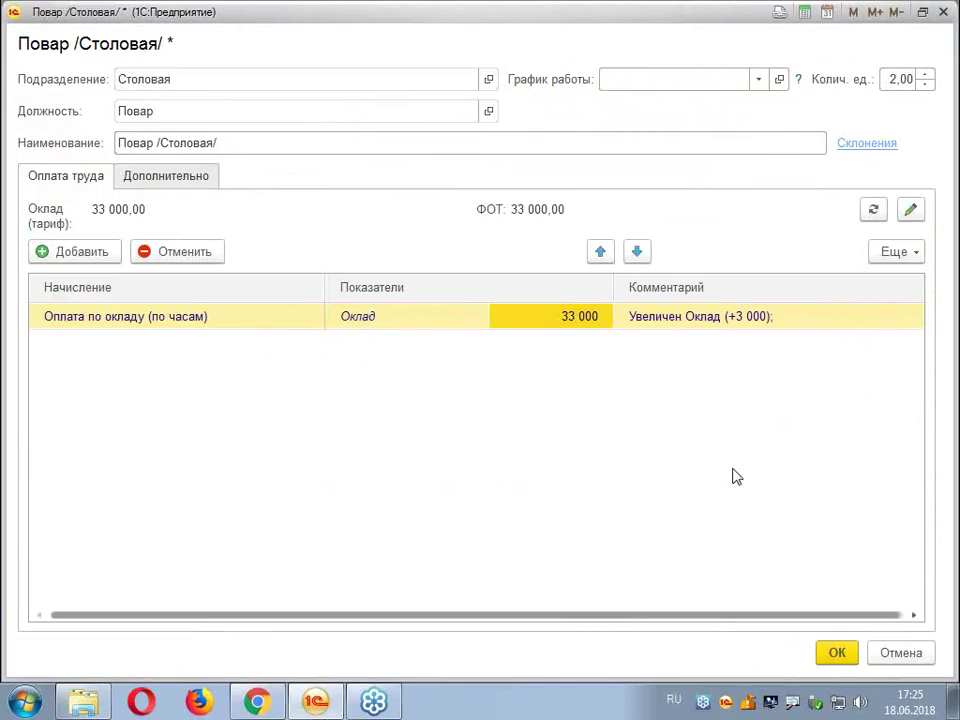
left_click(839, 660)
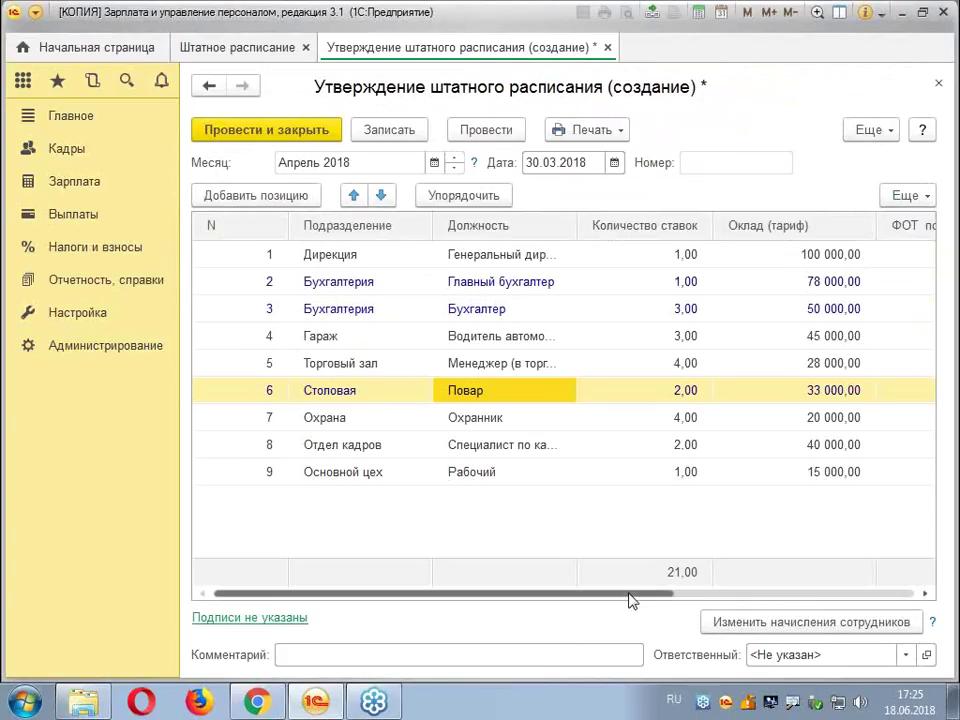
left_click_drag(634, 600, 938, 602)
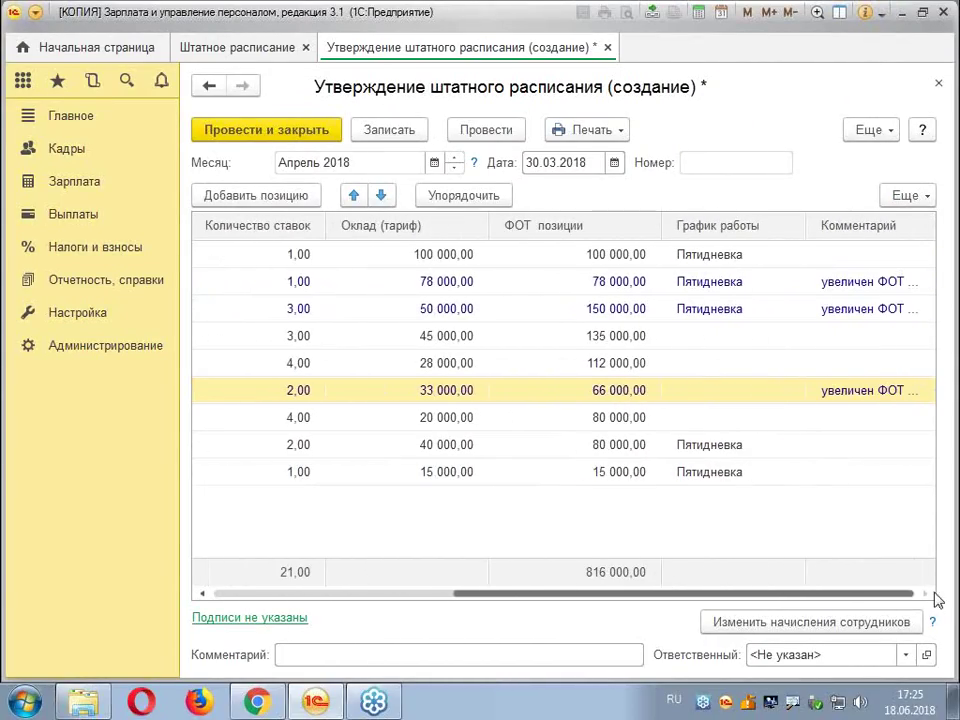
left_click(367, 420)
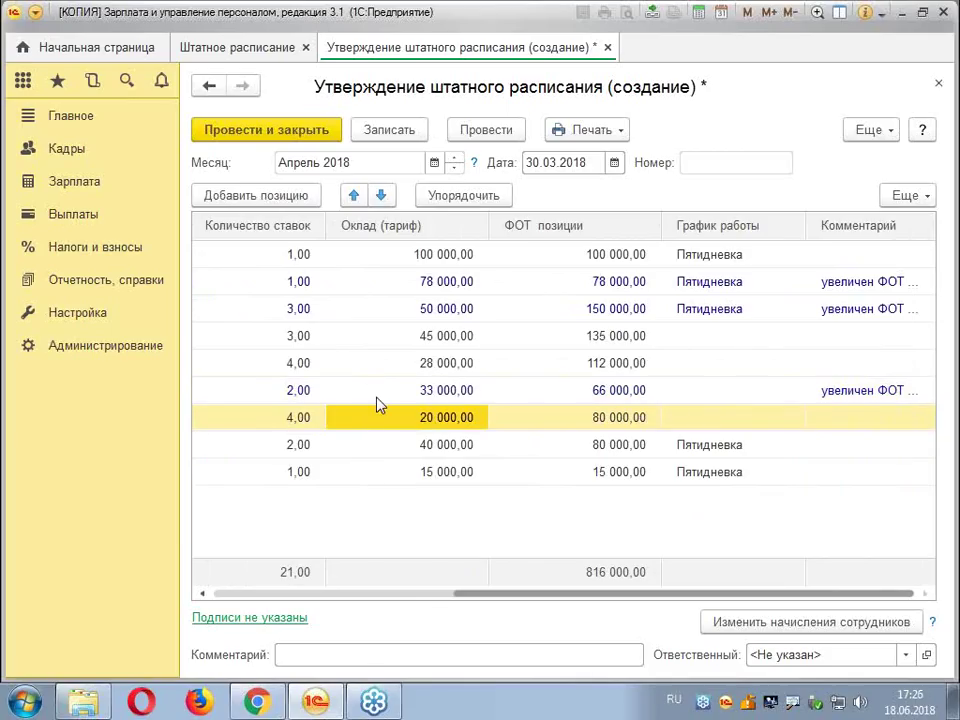
Look over the staffing positions and post the new staffing schedule approval for April 2018 dated 30.03.2018
key("Up")
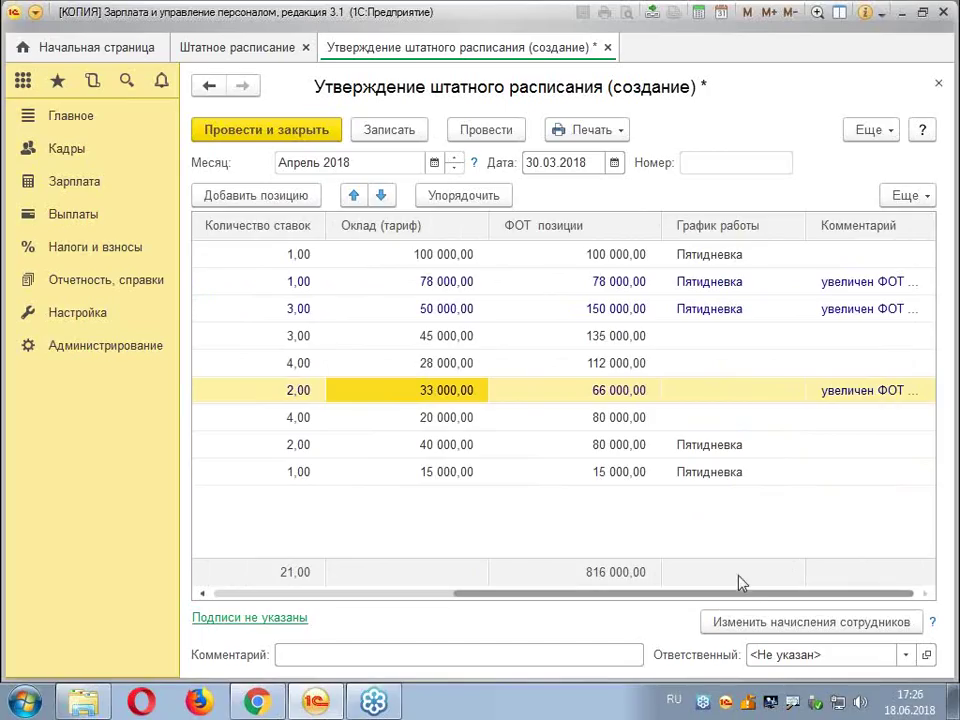
left_click_drag(735, 598, 383, 597)
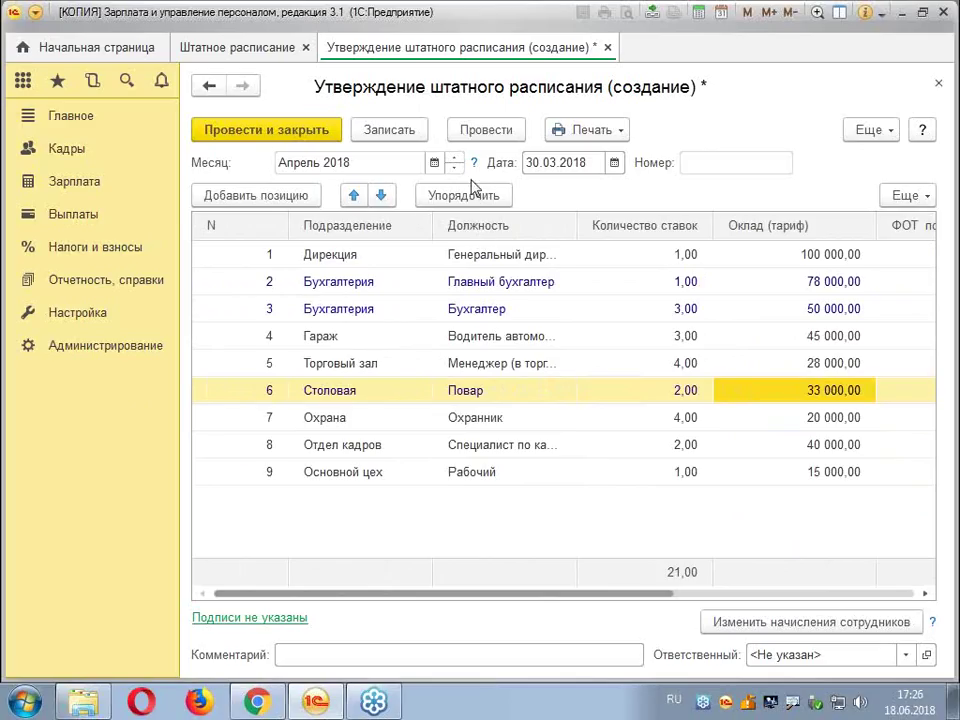
left_click(490, 134)
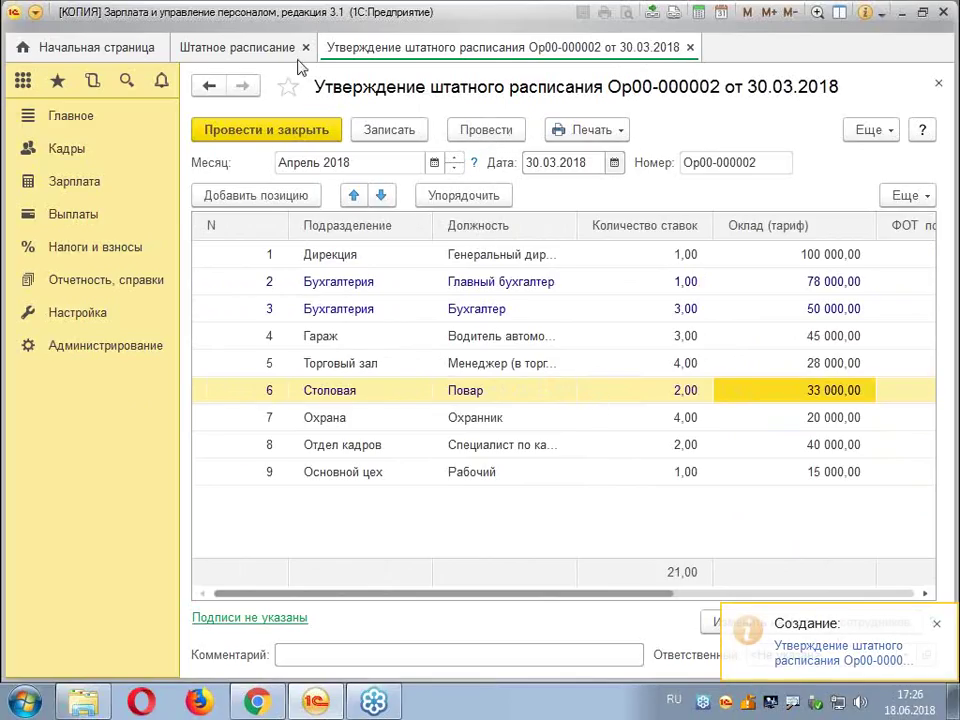
Generate the printed approval order (Приказ об утверждении) for the document, view it and close it
left_click(618, 132)
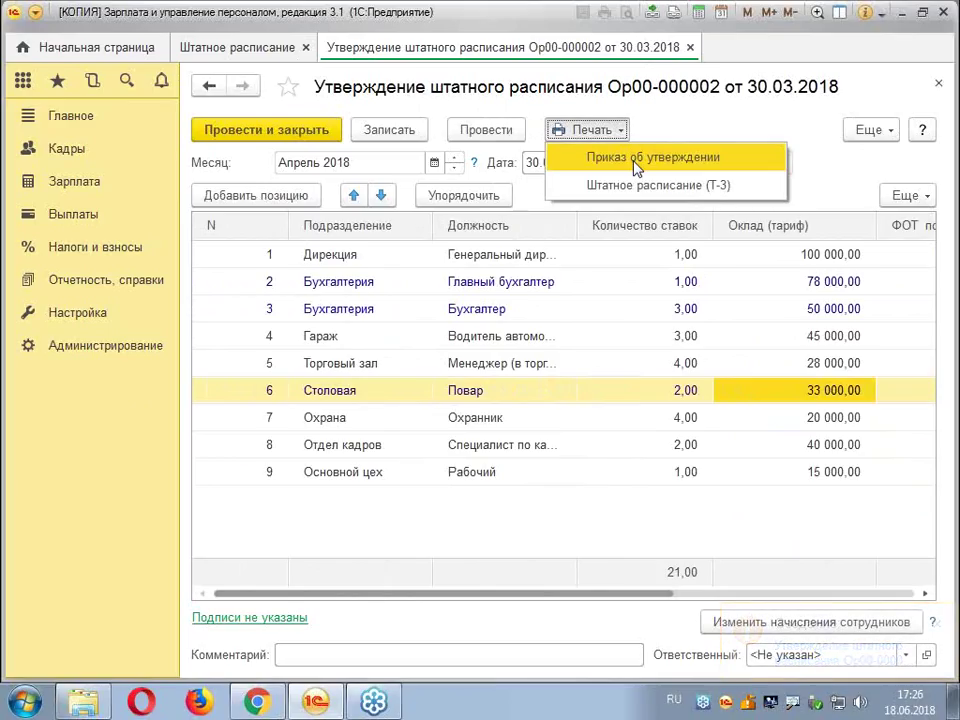
left_click(634, 159)
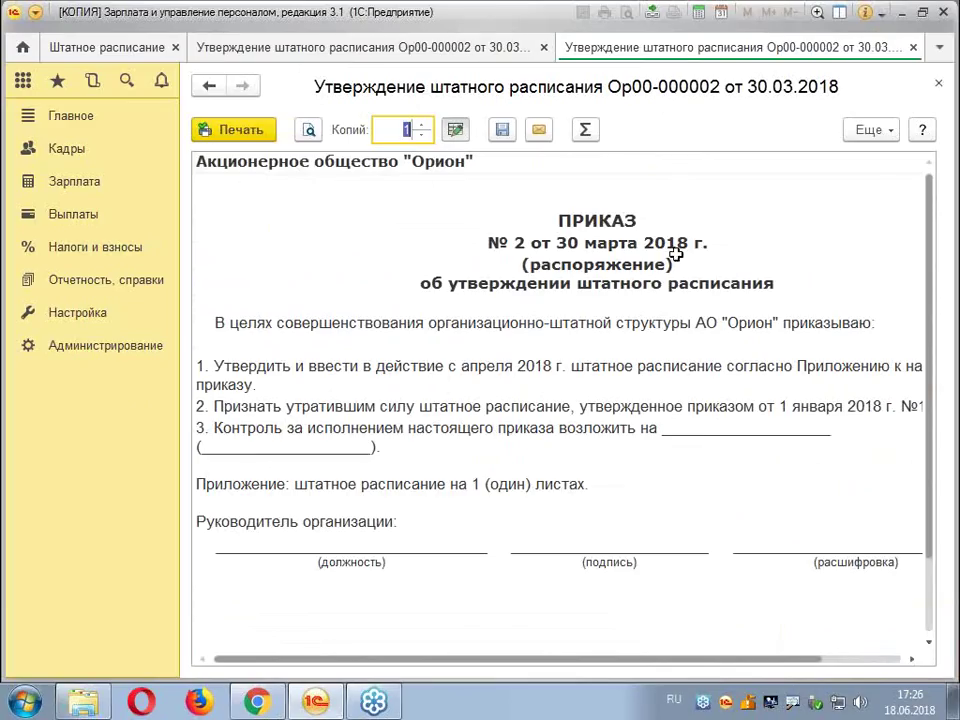
left_click(943, 87)
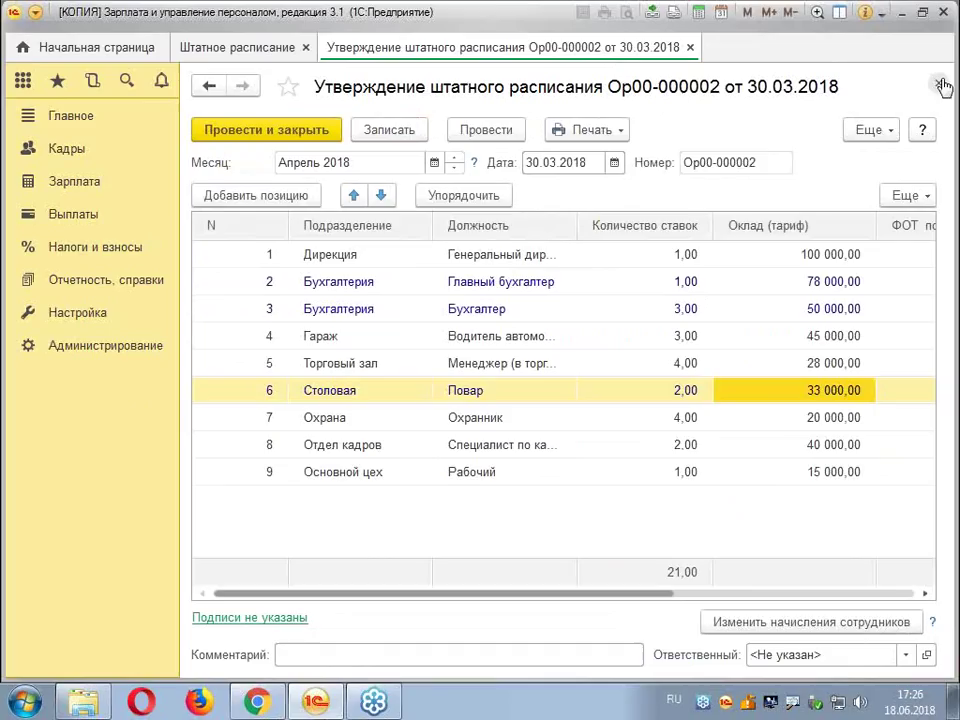
Generate the printed staffing schedule form Т-3, examine its positions, rates and allowance columns, and close it
left_click(622, 131)
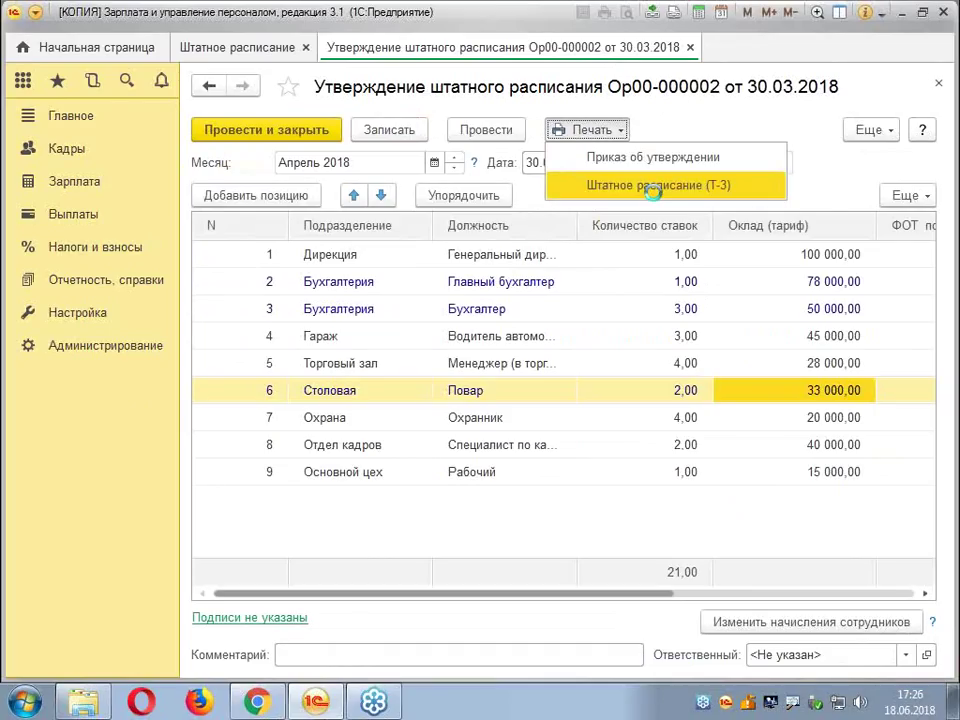
left_click(653, 193)
scroll(823, 476, "down", 3)
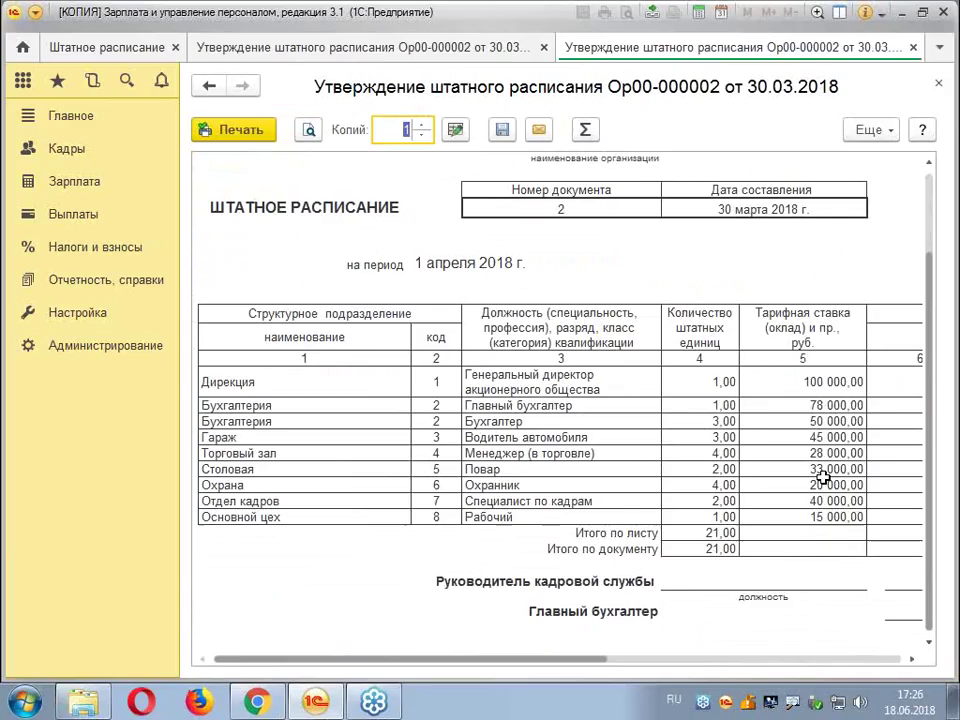
scroll(823, 476, "down", 2)
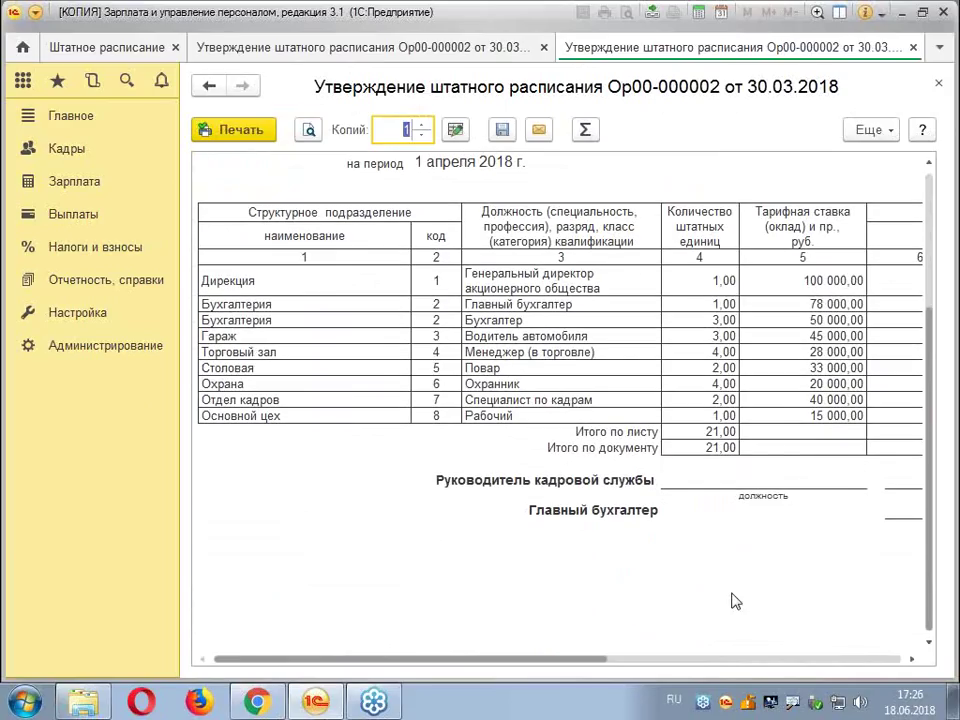
left_click_drag(546, 659, 765, 658)
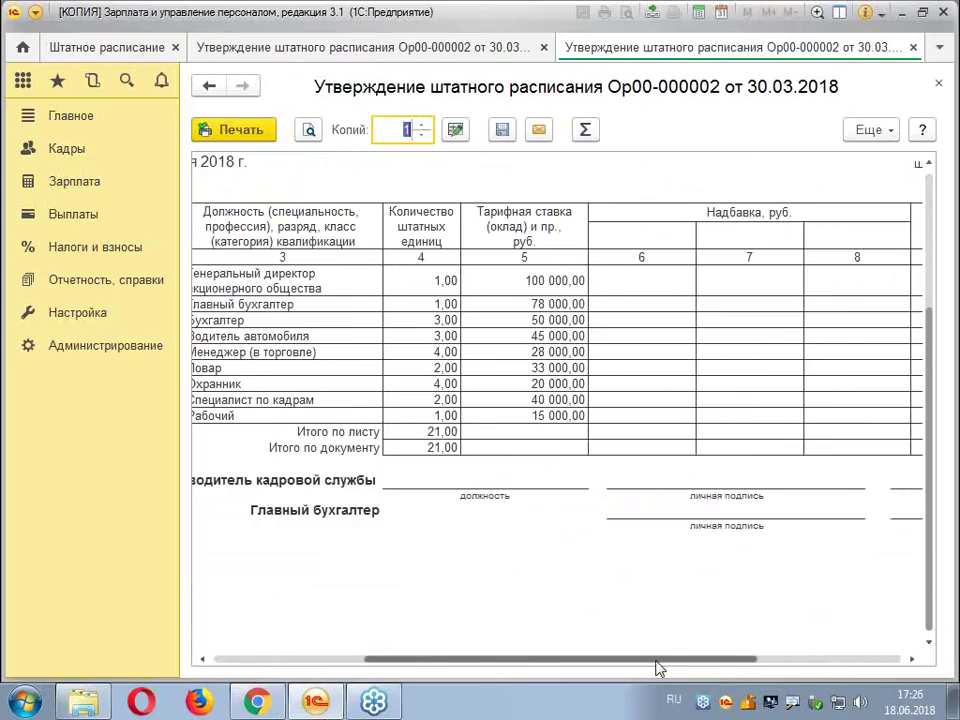
left_click_drag(660, 660, 500, 660)
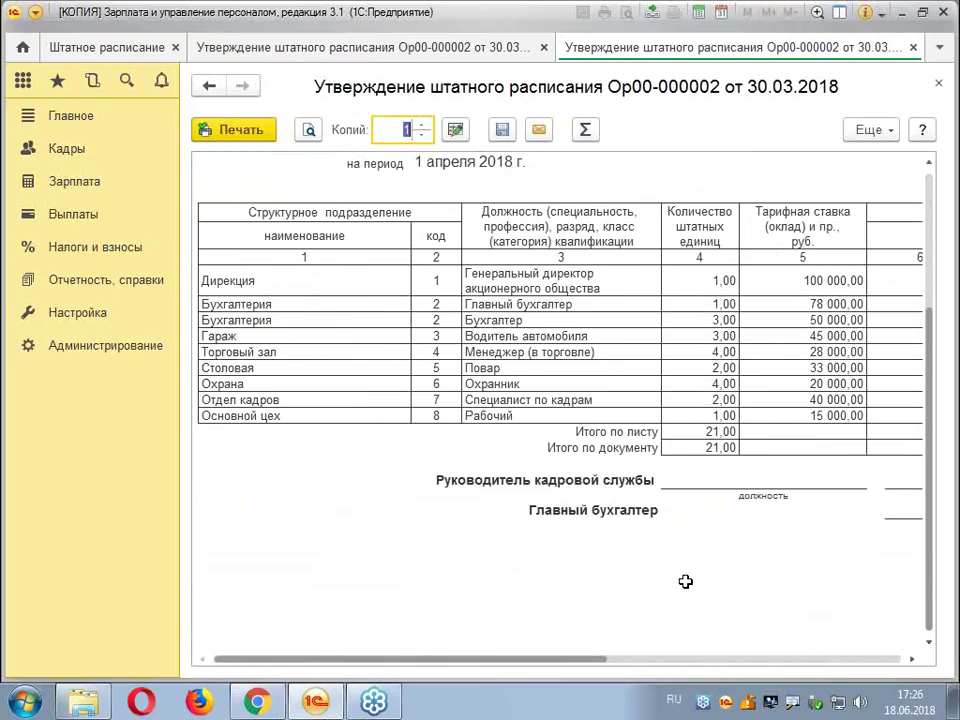
scroll(685, 581, "up", 1)
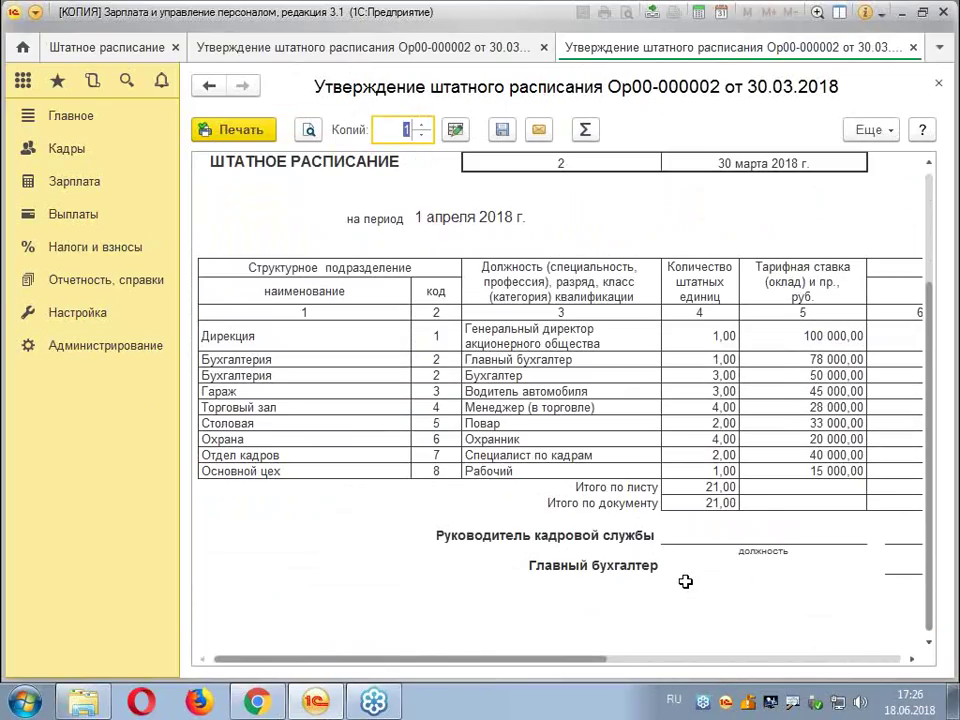
left_click(937, 82)
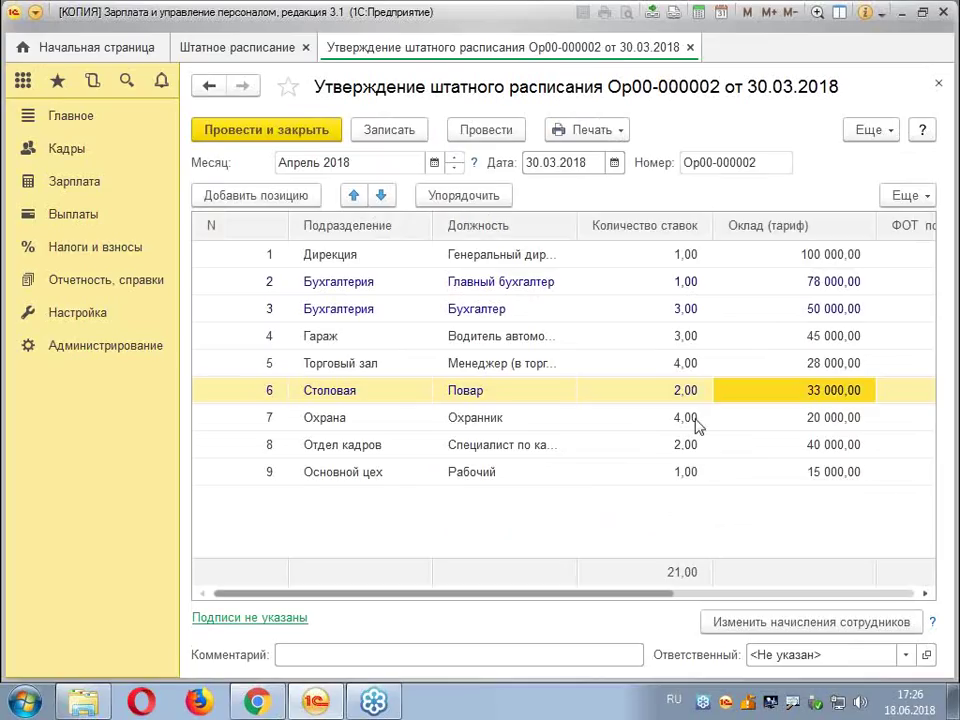
Expand the document's signature fields and try to fill in the Руководитель field
left_click(228, 619)
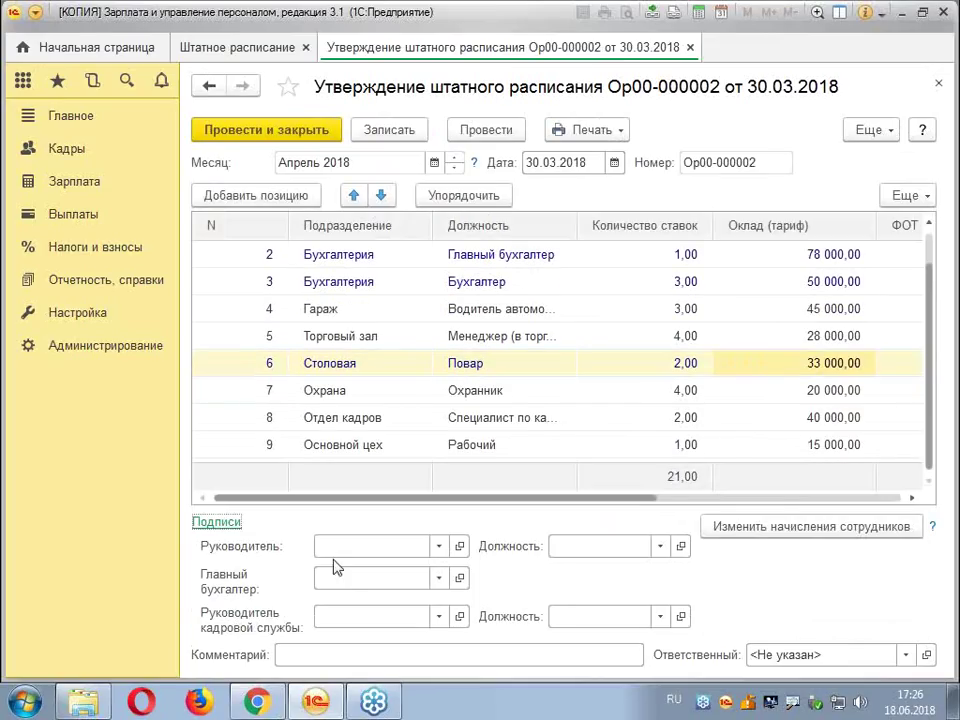
left_click(378, 545)
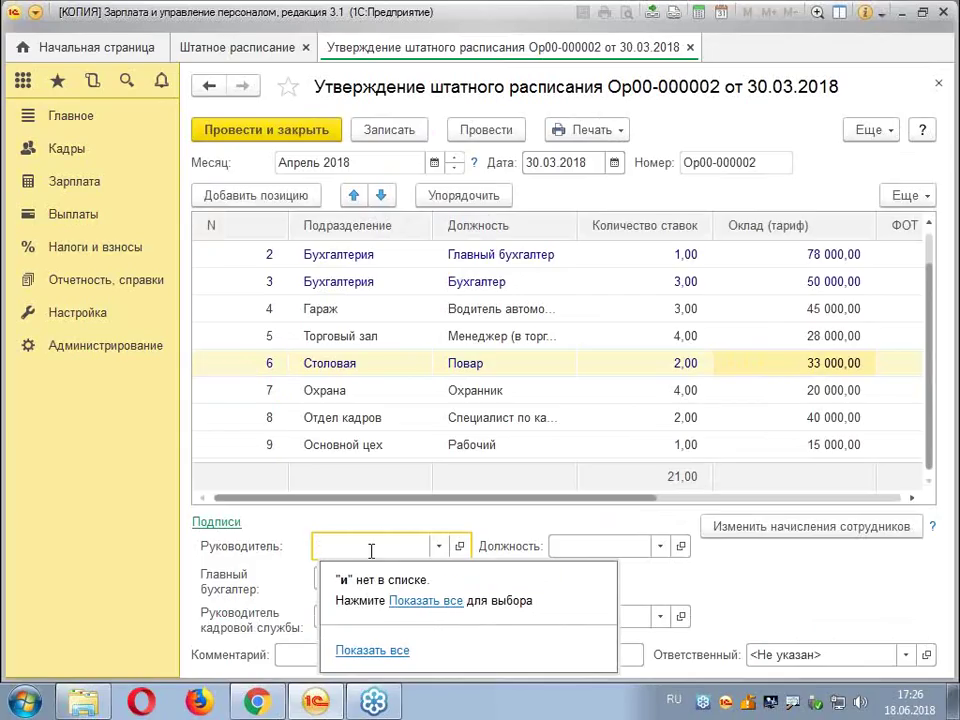
key("Escape")
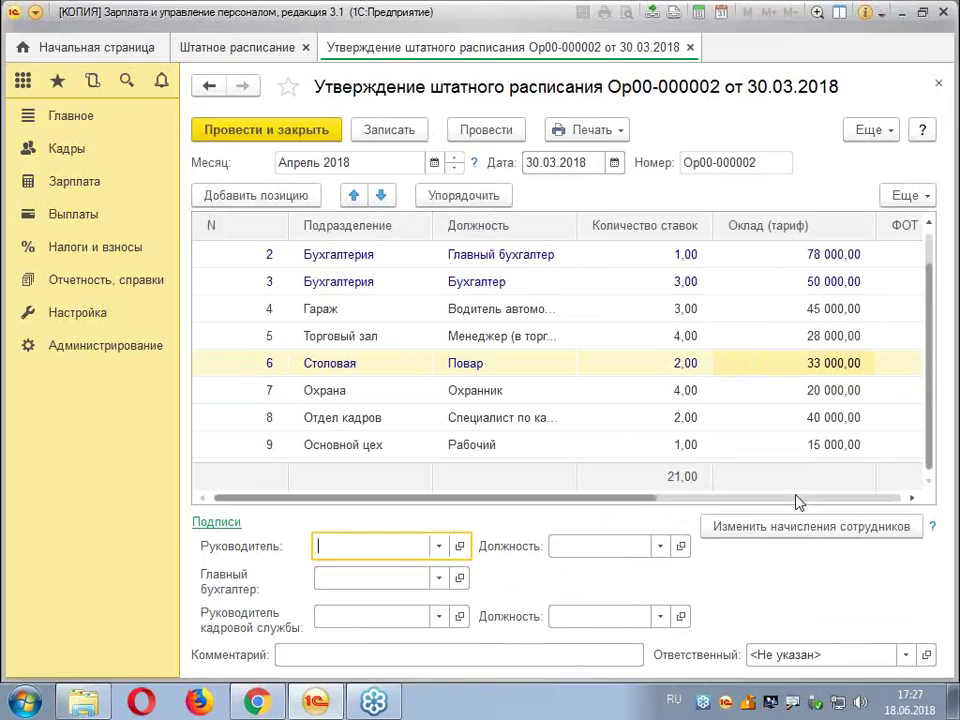
Generate the Т-3 staffing schedule form again, agreeing to save the document and dismissing the internet support notice
left_click(615, 134)
left_click(640, 186)
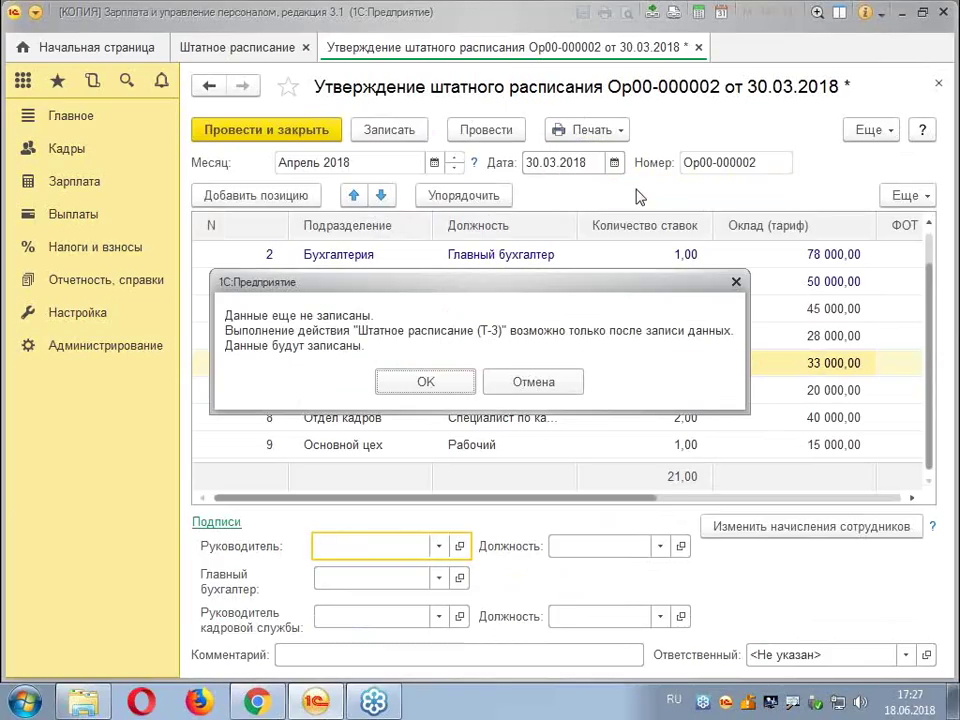
left_click(452, 384)
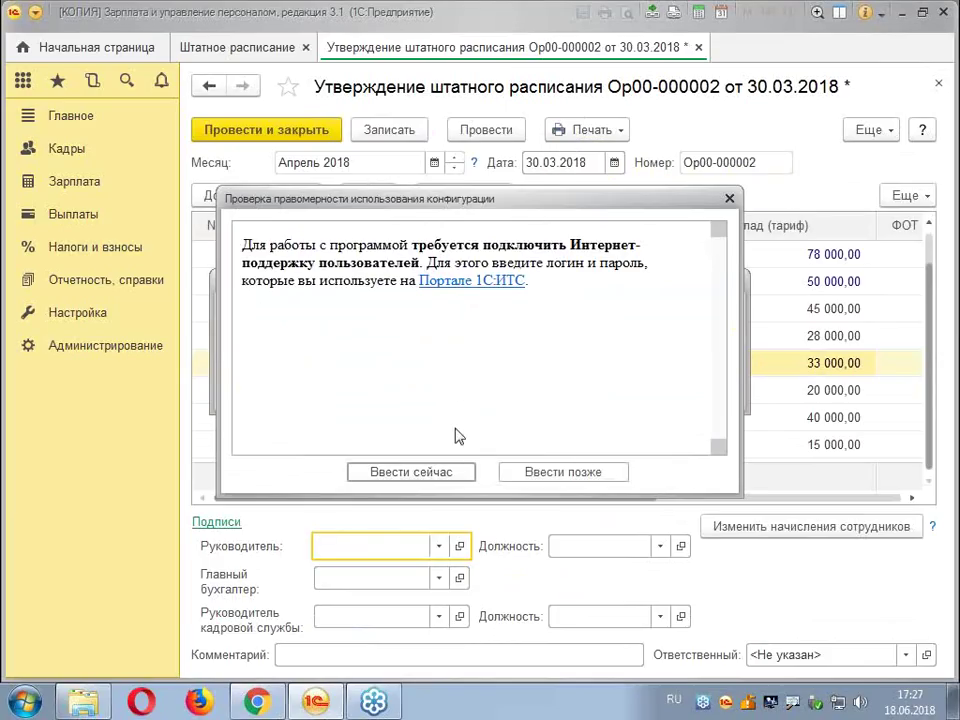
left_click(729, 198)
left_click(429, 381)
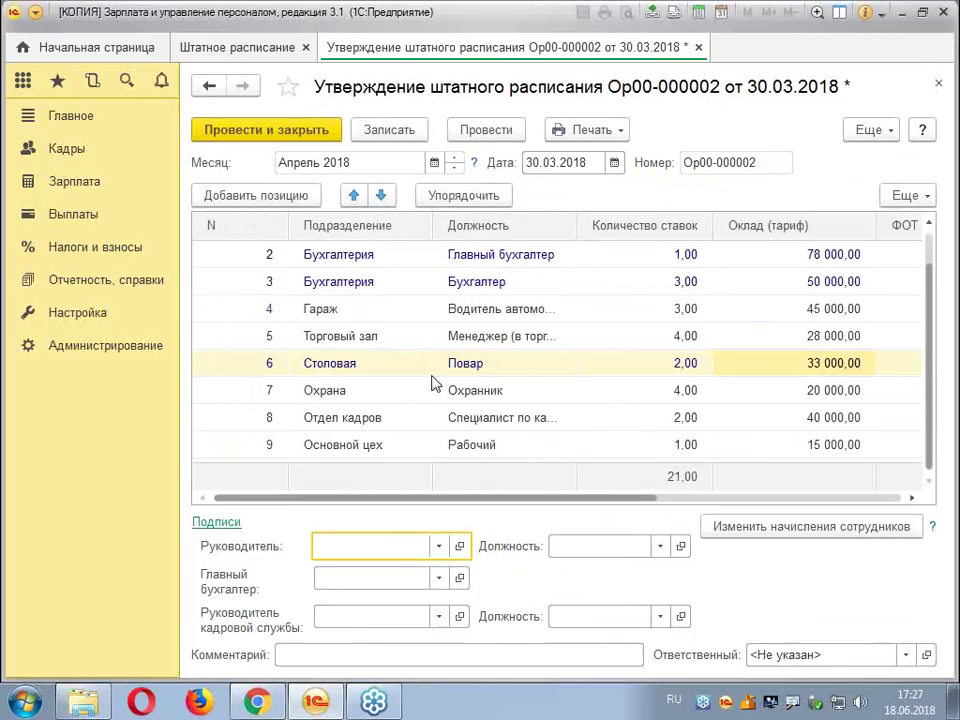
Examine the signature lines and heading of the Т-3 staffing schedule form, and close the printed form
scroll(778, 540, "down", 3)
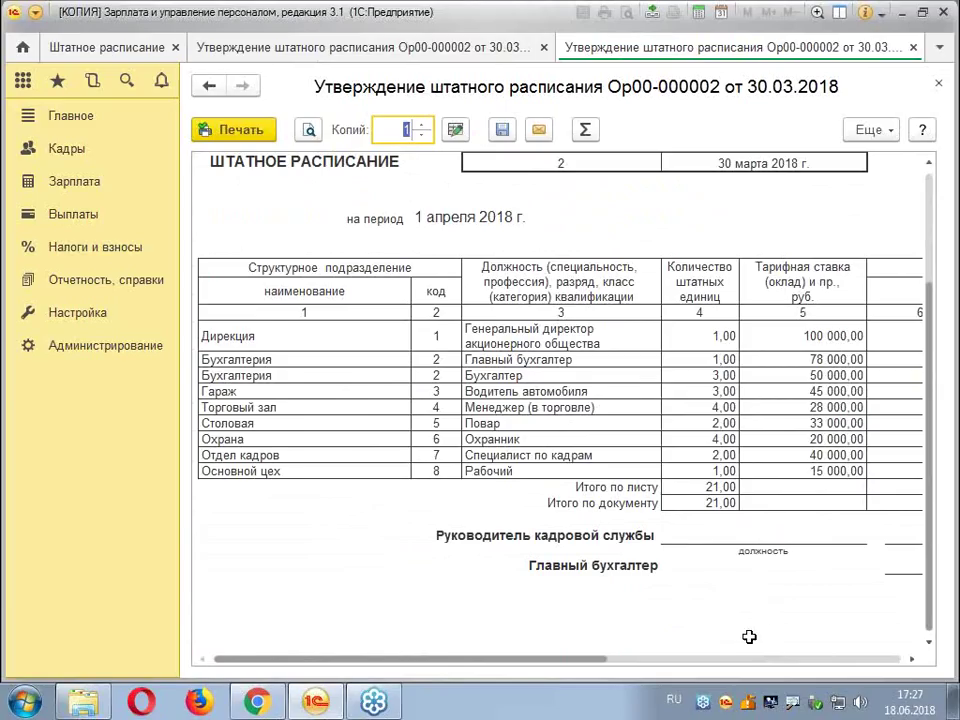
left_click_drag(598, 661, 757, 645)
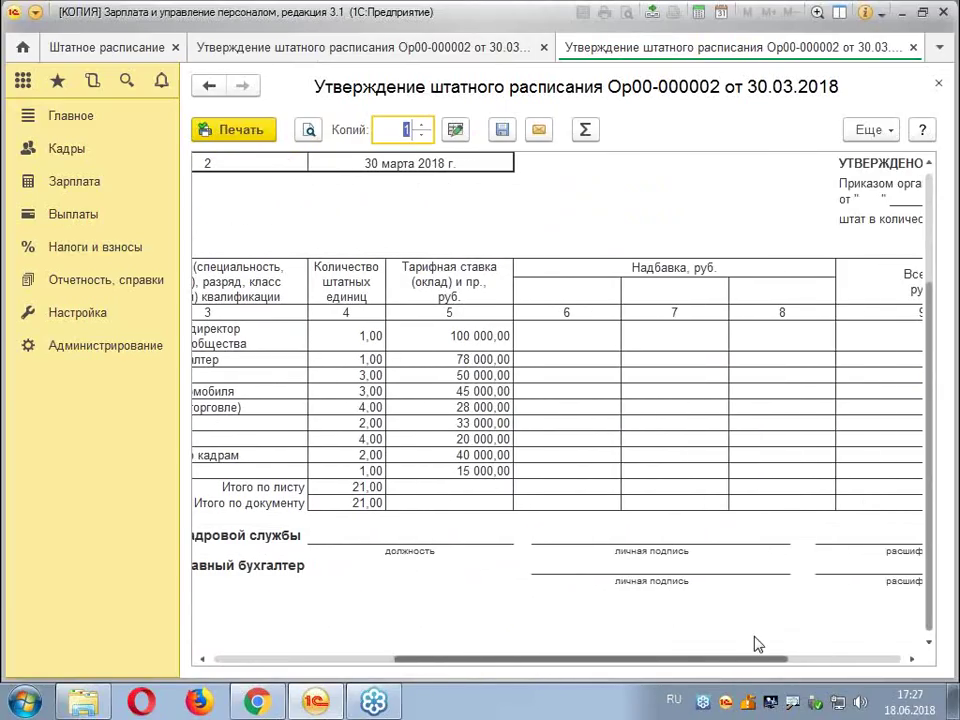
left_click(677, 533)
left_click(690, 570)
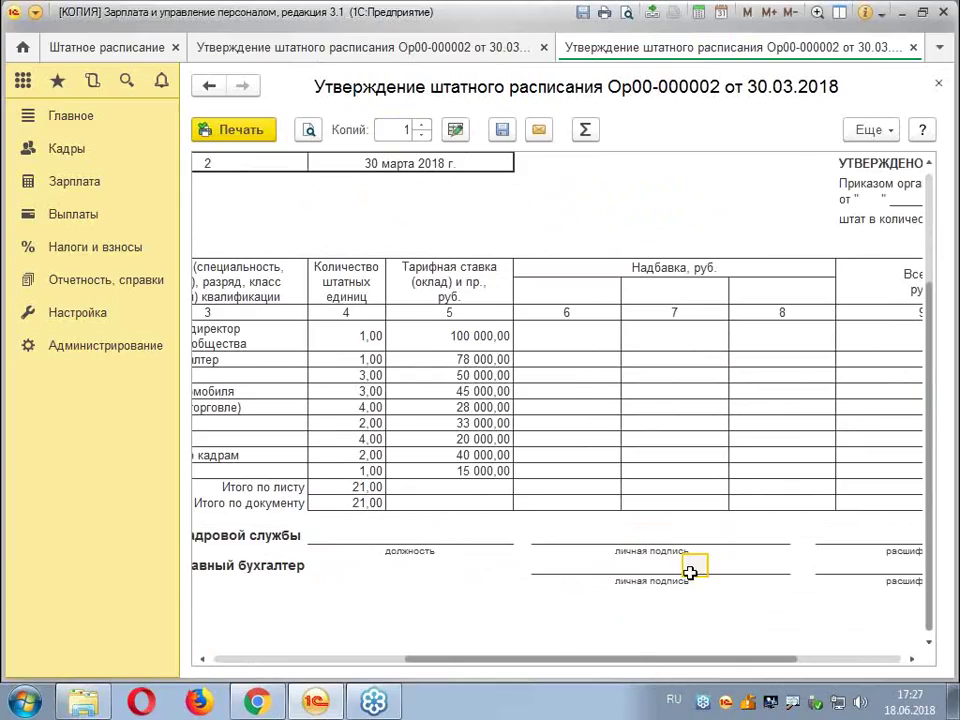
left_click_drag(628, 662, 145, 640)
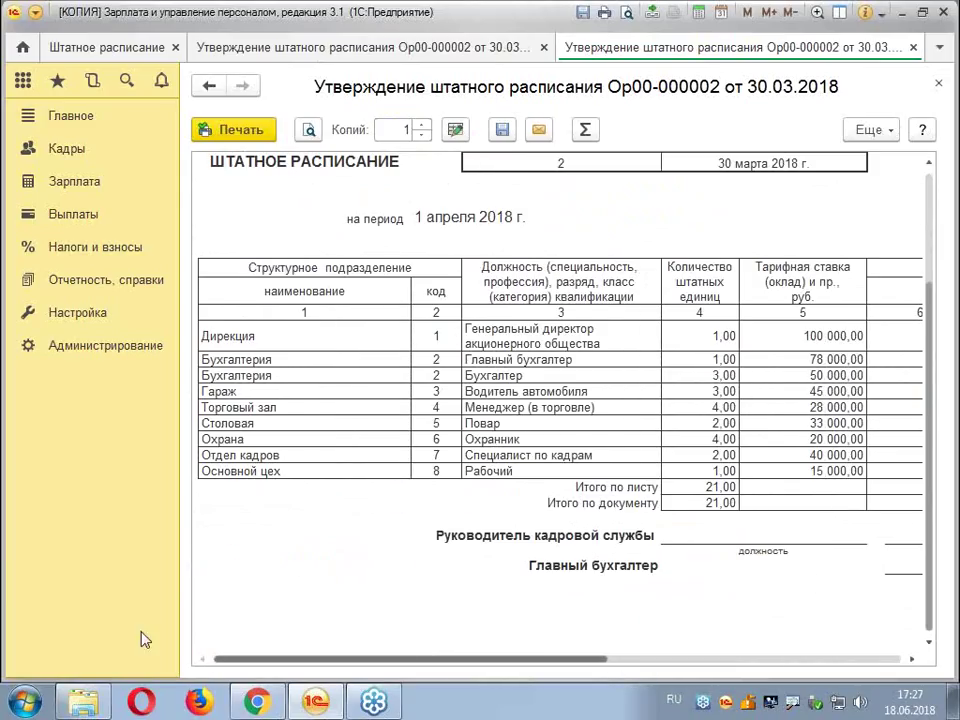
scroll(548, 215, "up", 3)
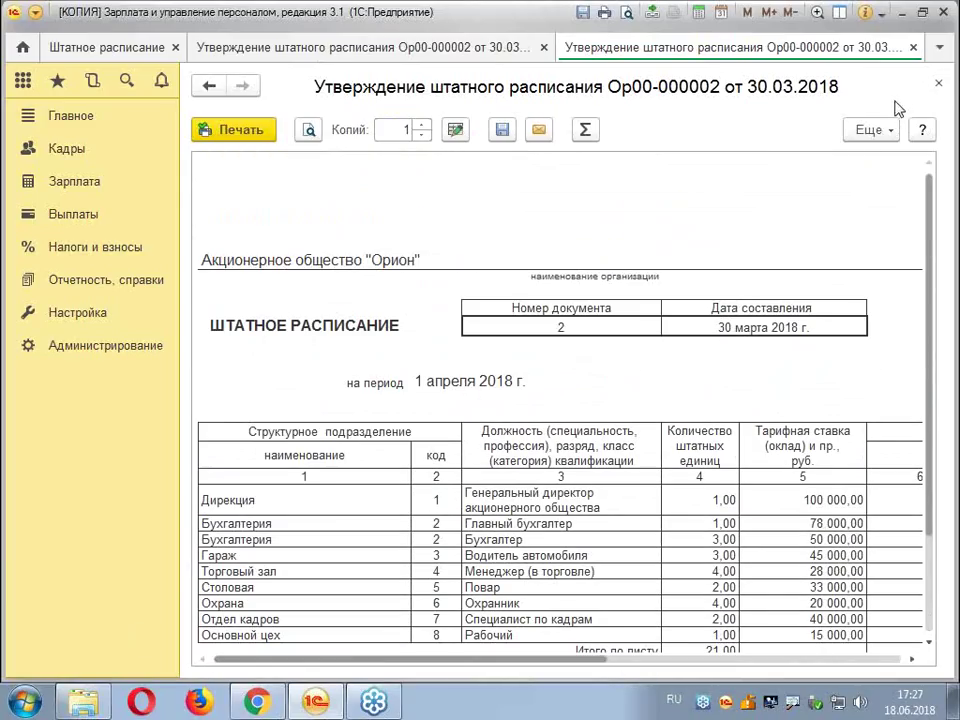
left_click(938, 83)
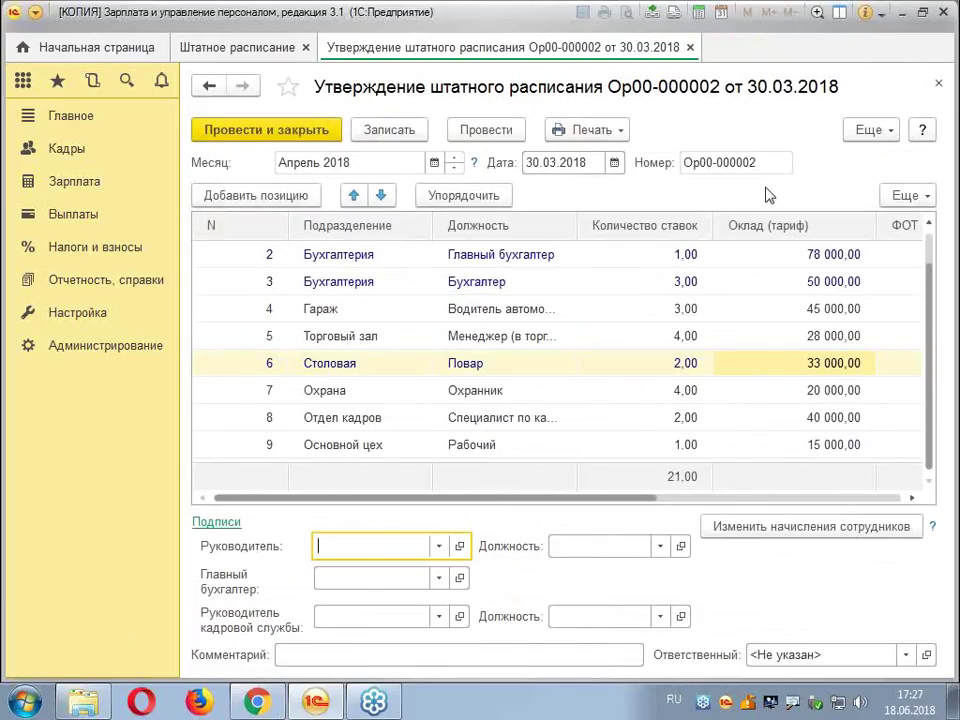
Post and close the approval, and review the documents that changed the staffing schedule with a wider Тип документа column
left_click(283, 134)
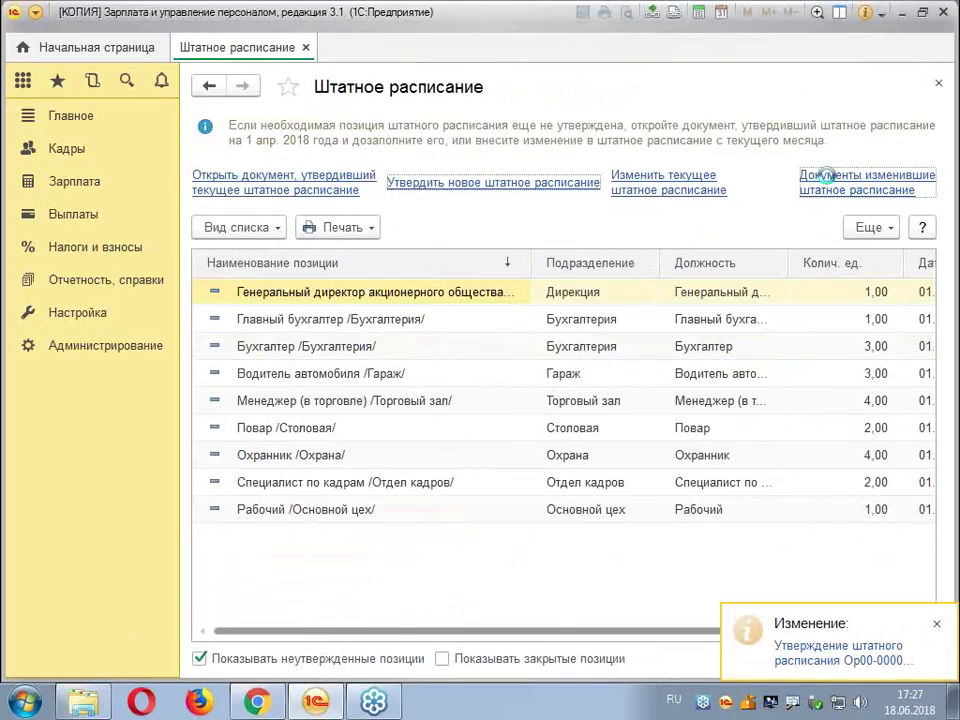
left_click(826, 176)
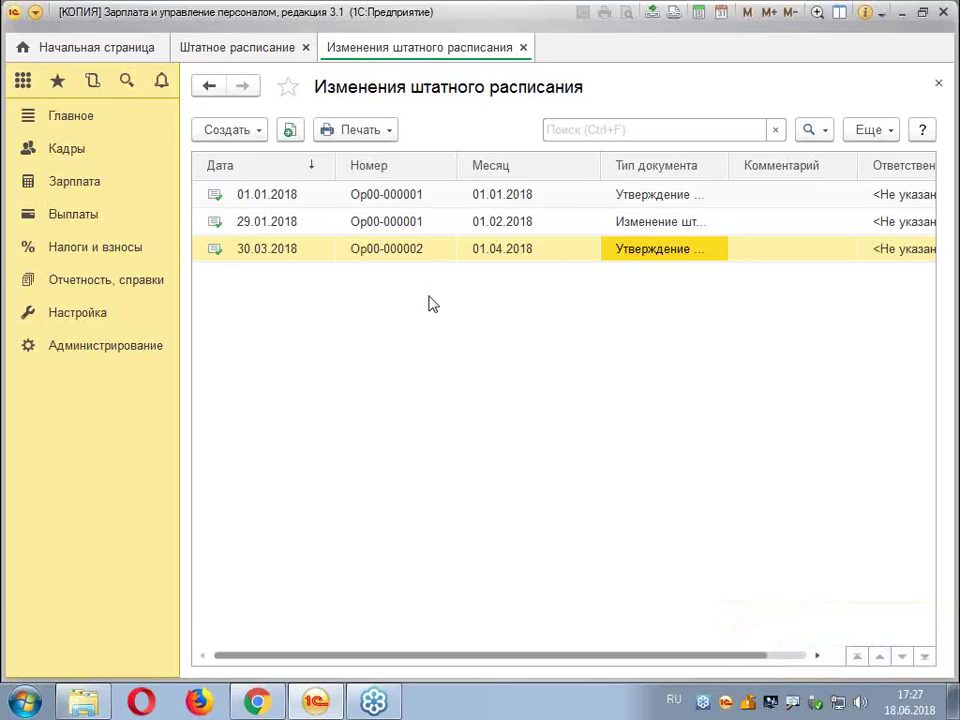
left_click(427, 228)
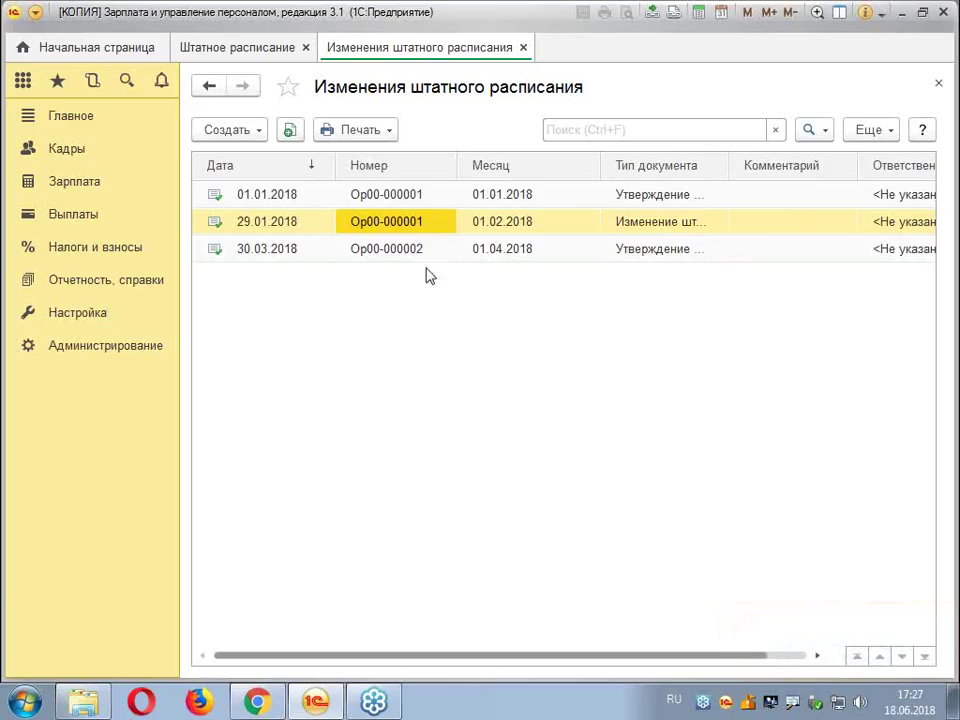
left_click(428, 257)
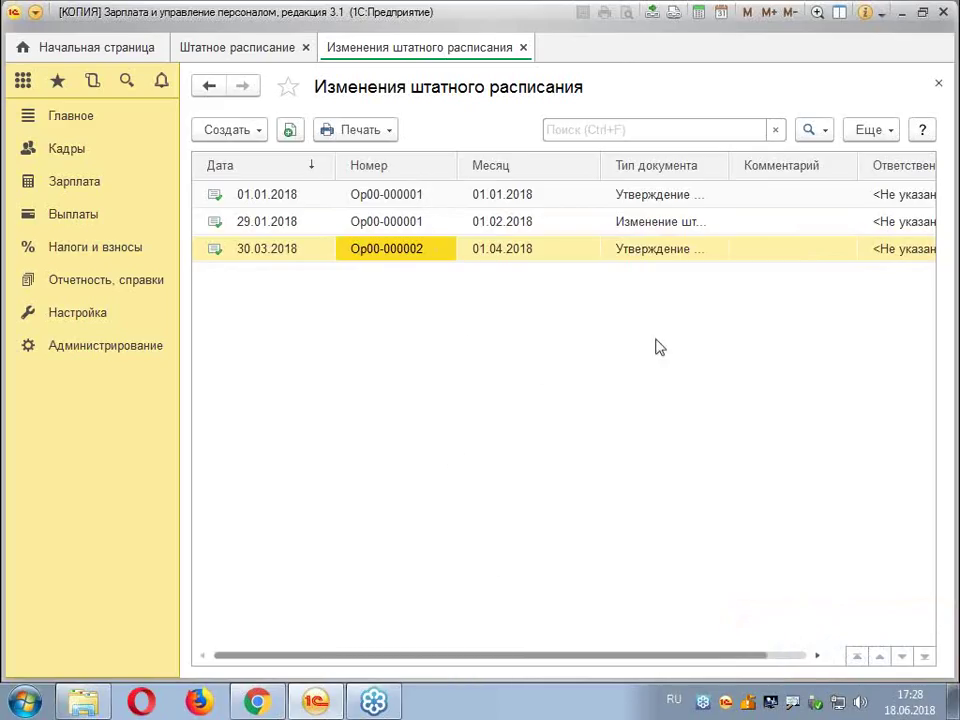
left_click_drag(731, 161, 805, 161)
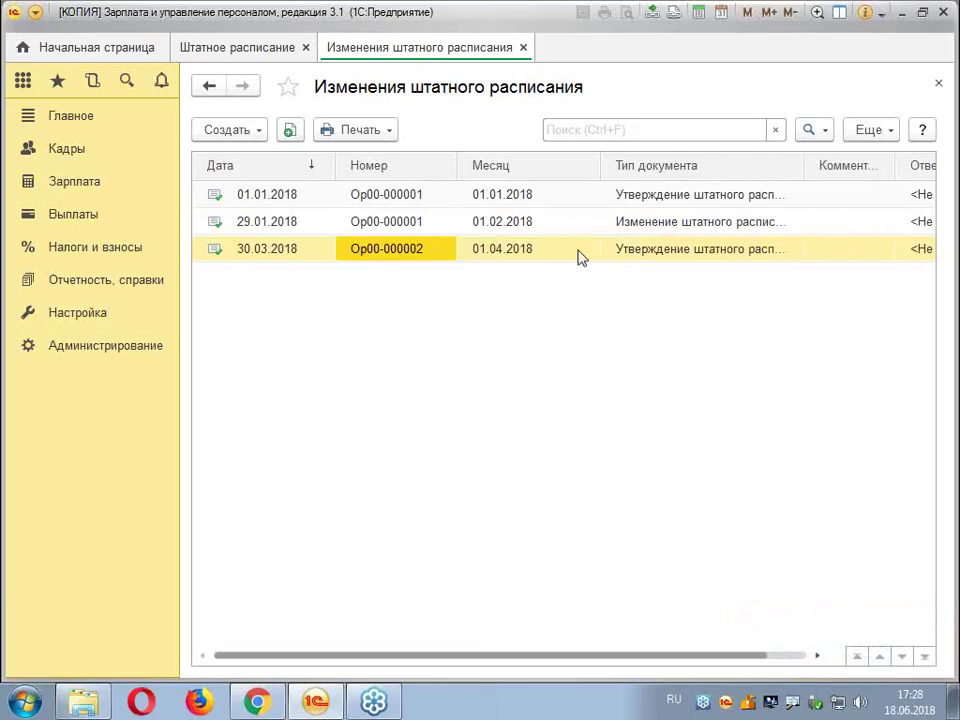
Open the staffing schedule approval dated 30.03.2018 from the list and check its number field
double_click(420, 258)
left_click(744, 172)
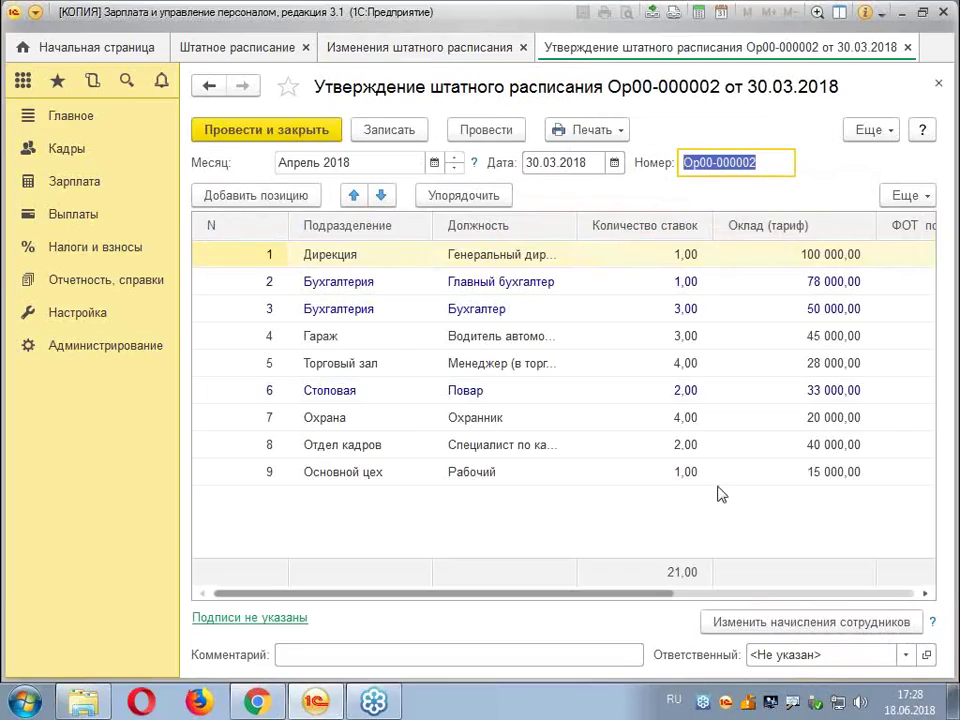
left_click(767, 147)
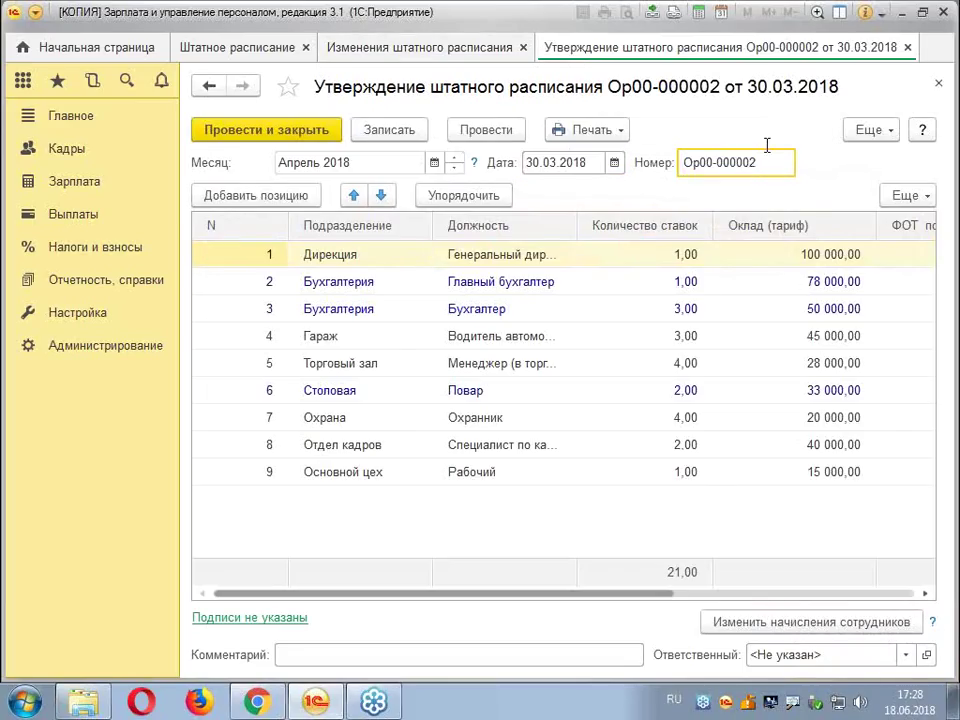
Close the approval document, the changes list and the staffing schedule to return to the start page
left_click(940, 86)
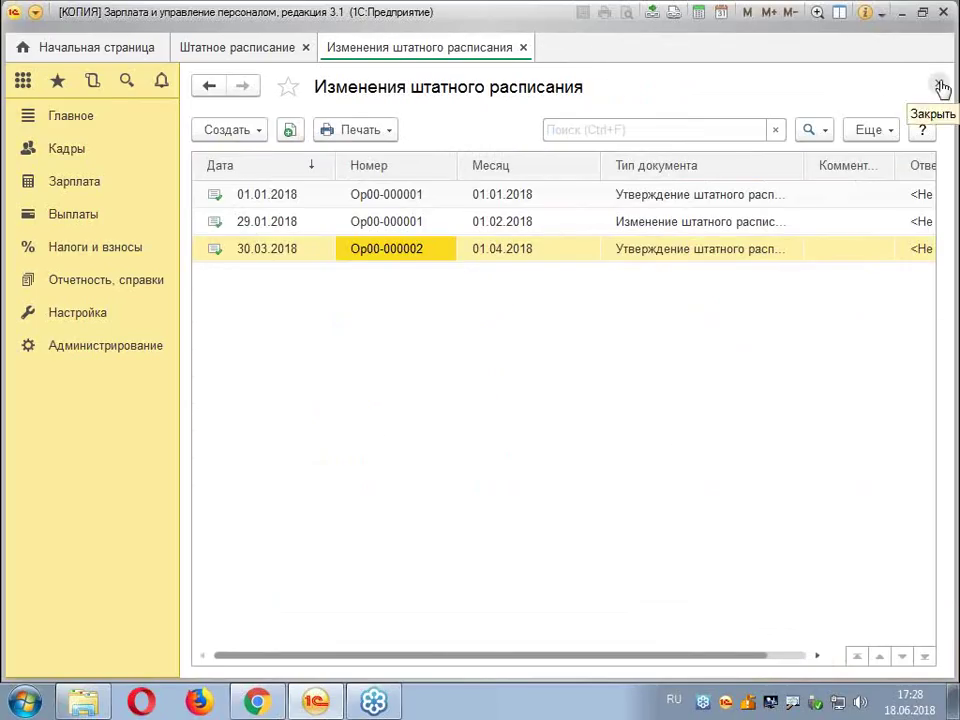
left_click(940, 87)
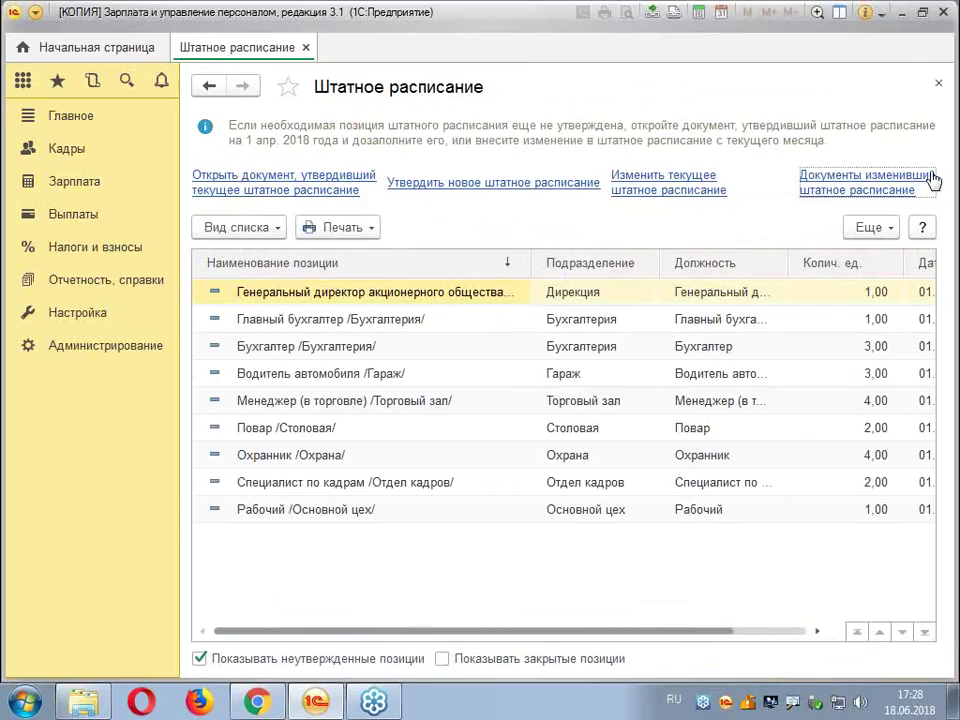
left_click(938, 83)
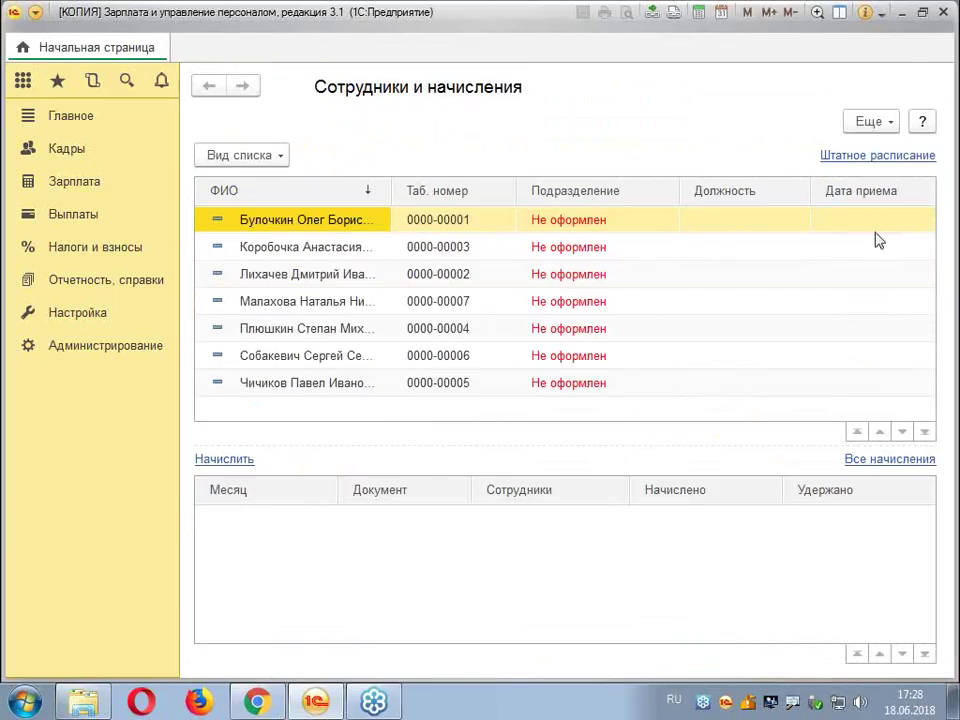
Open the document that approved the current staffing schedule from the Штатное расписание list, review its positions, and return to the start page
left_click(68, 158)
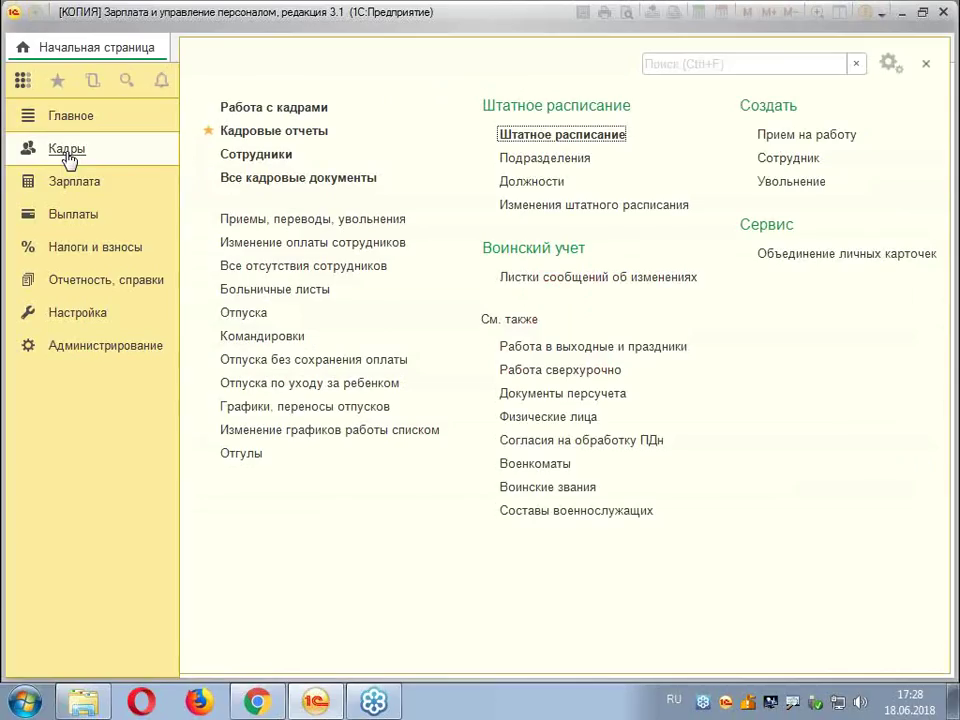
left_click(612, 136)
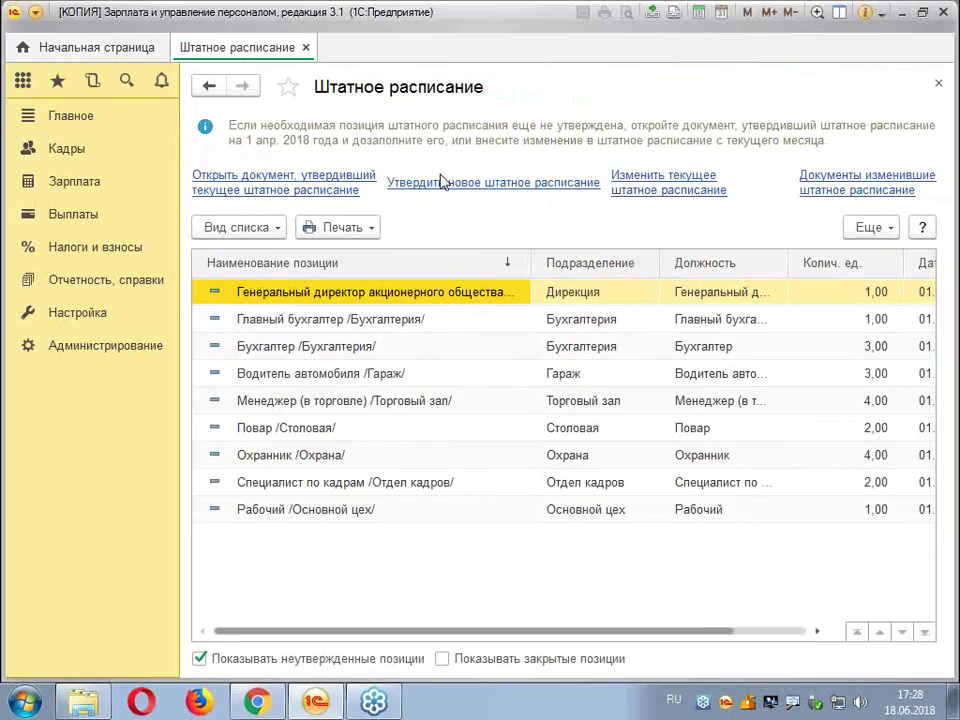
left_click(238, 182)
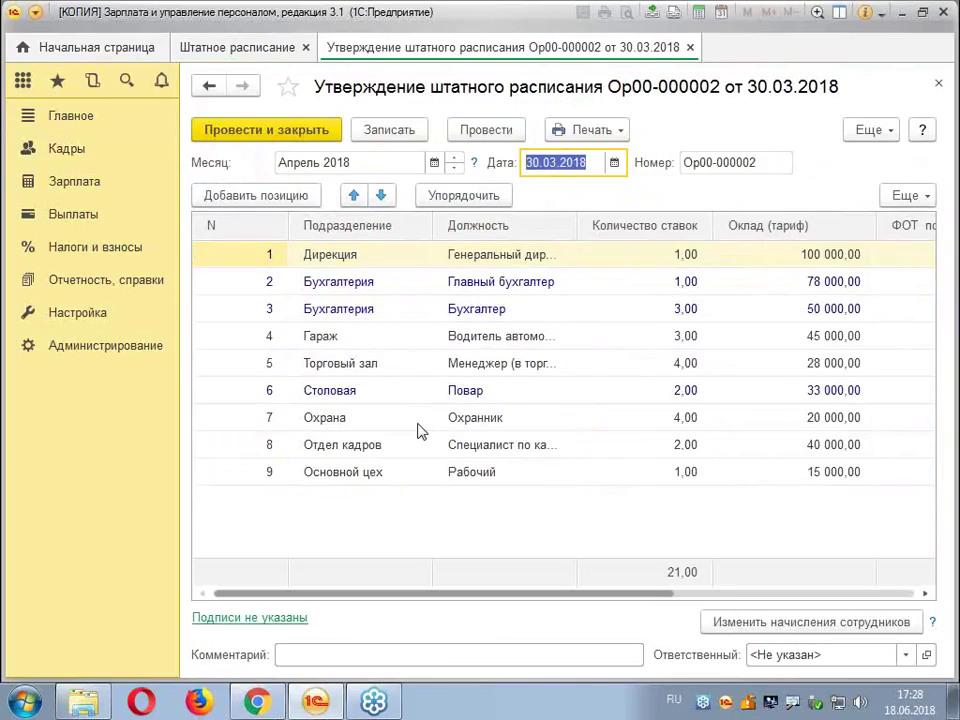
left_click(936, 85)
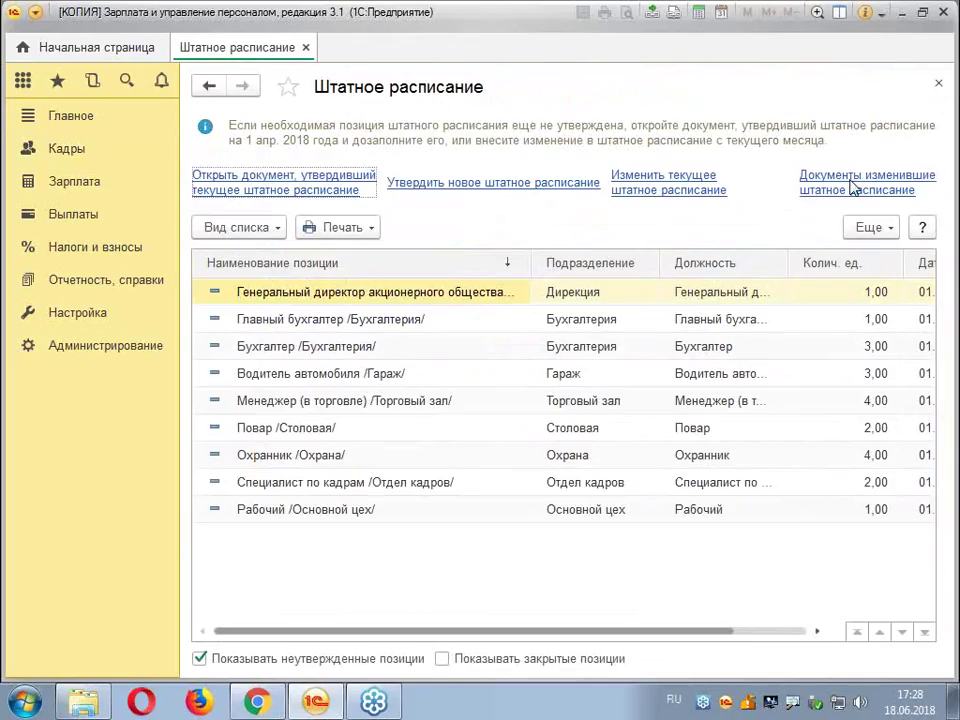
left_click(938, 86)
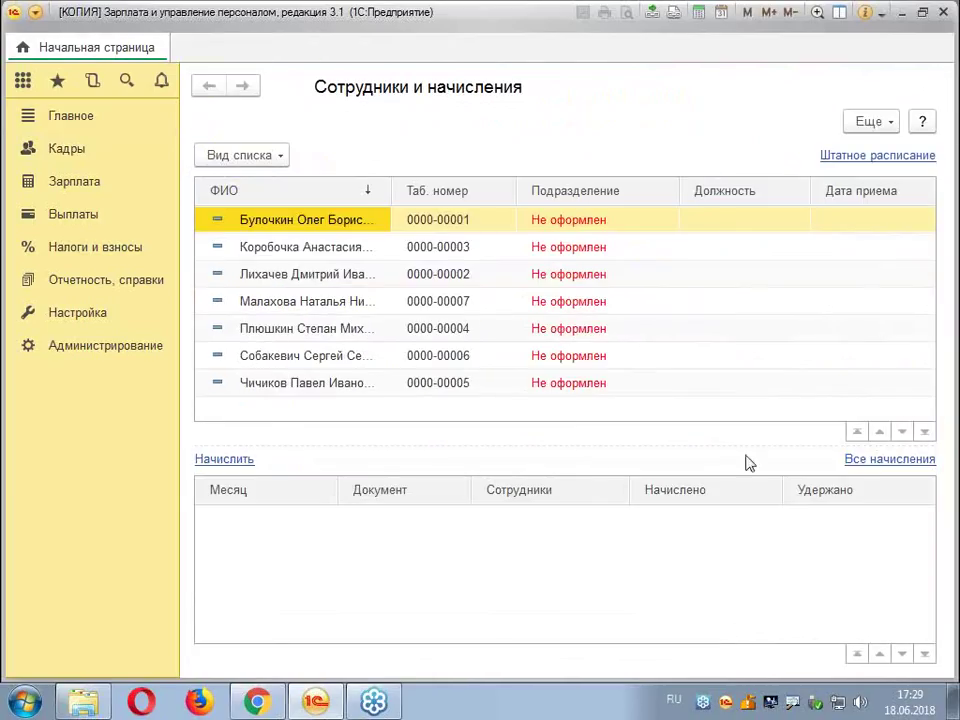
Create a change to the current staffing schedule with both the change date and the document date set to 01.05.2018
left_click(66, 152)
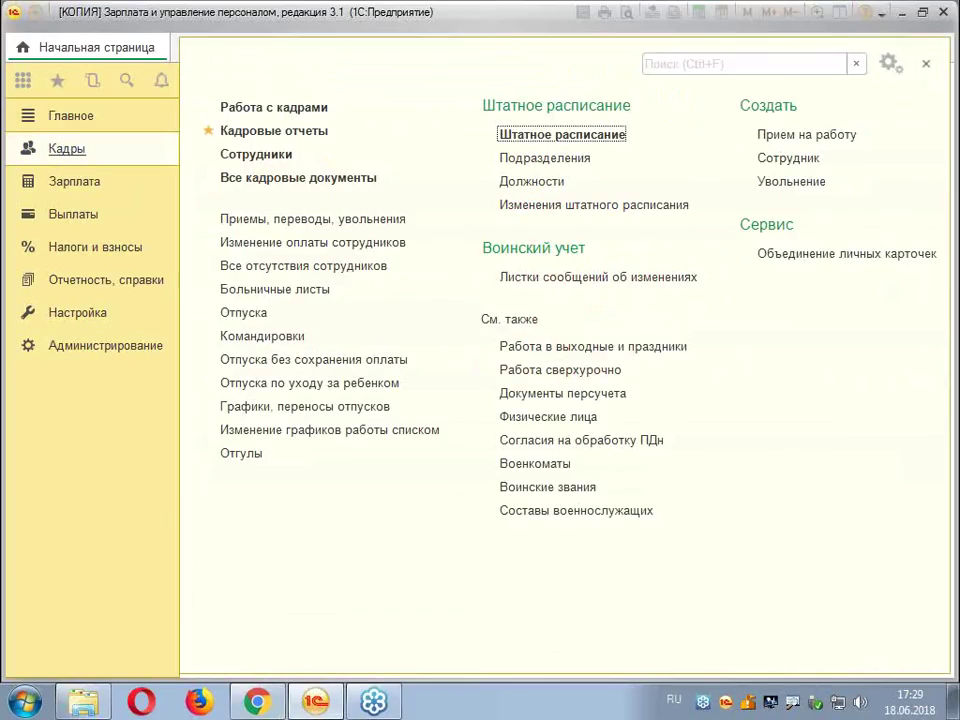
left_click(567, 139)
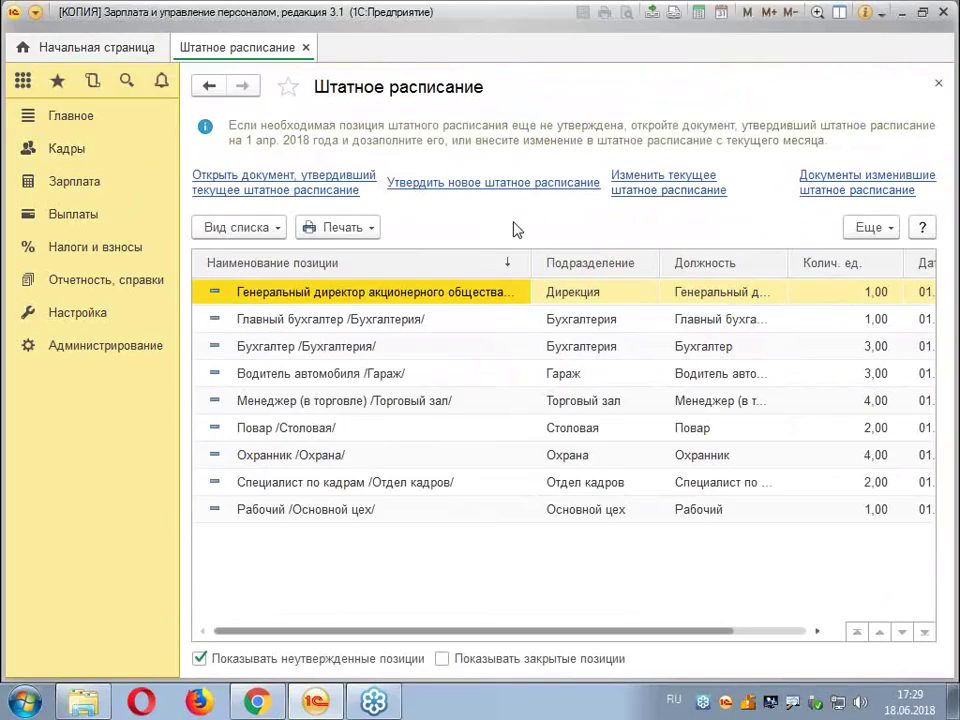
left_click(682, 185)
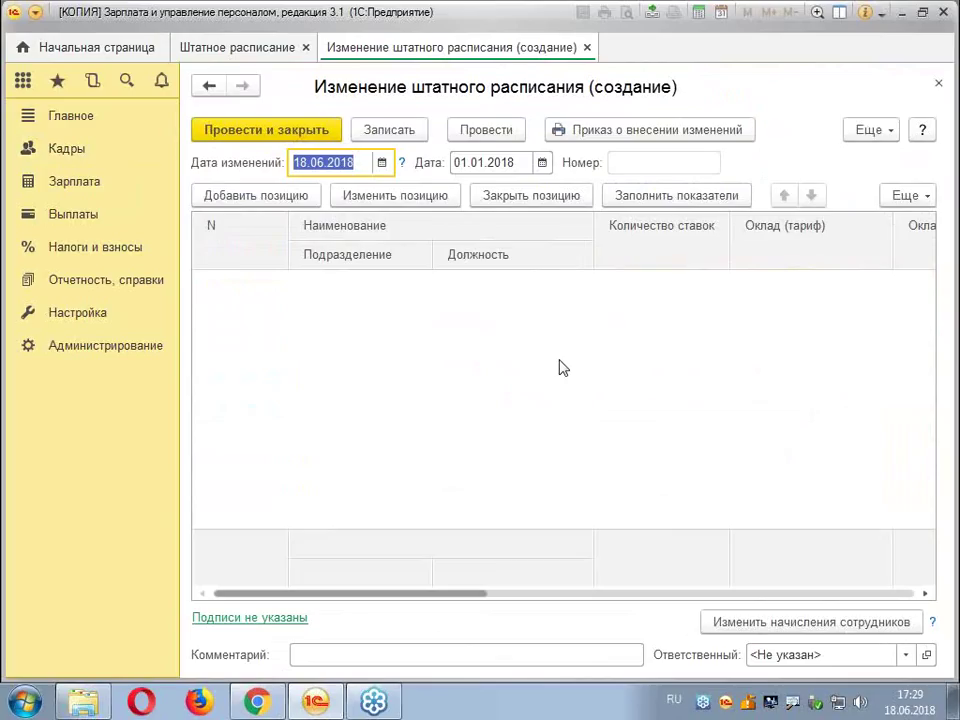
type("0")
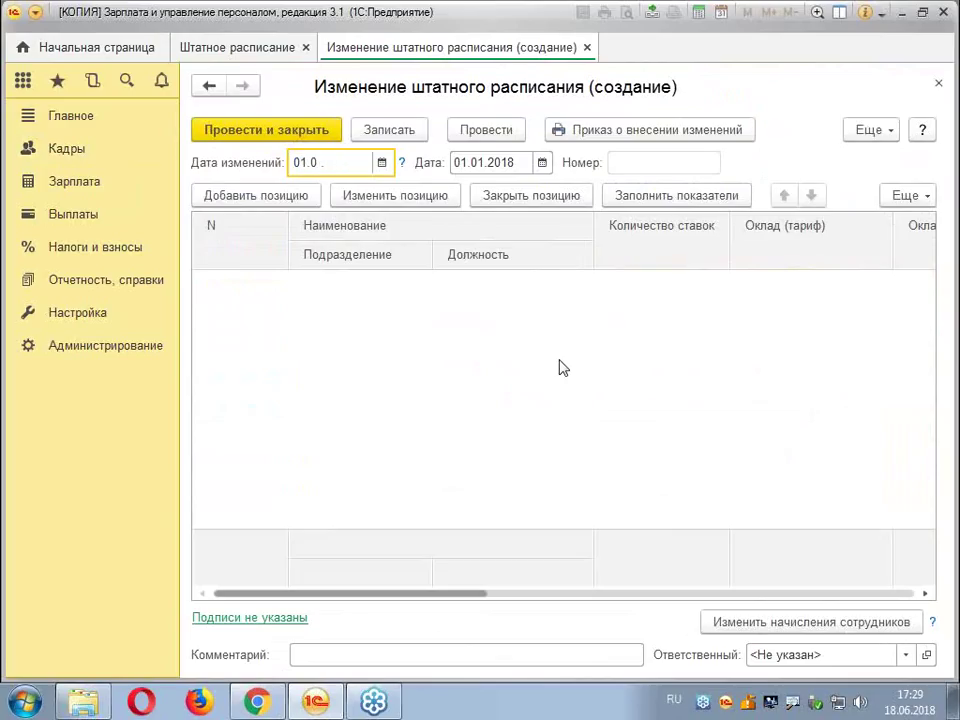
type("1.05.2018")
key("Tab")
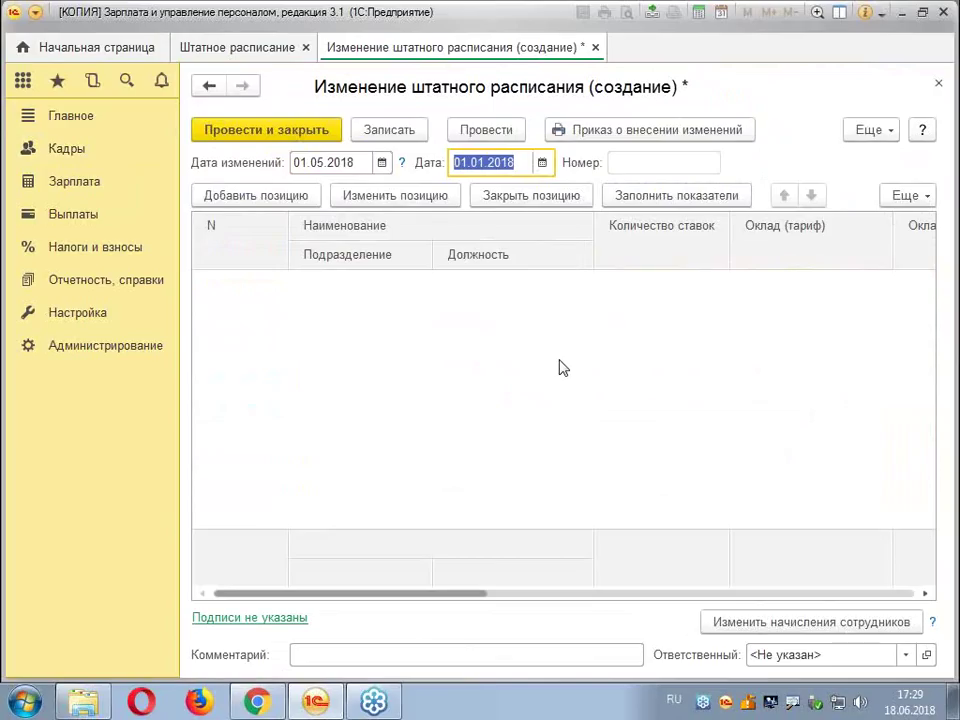
type("01.05.")
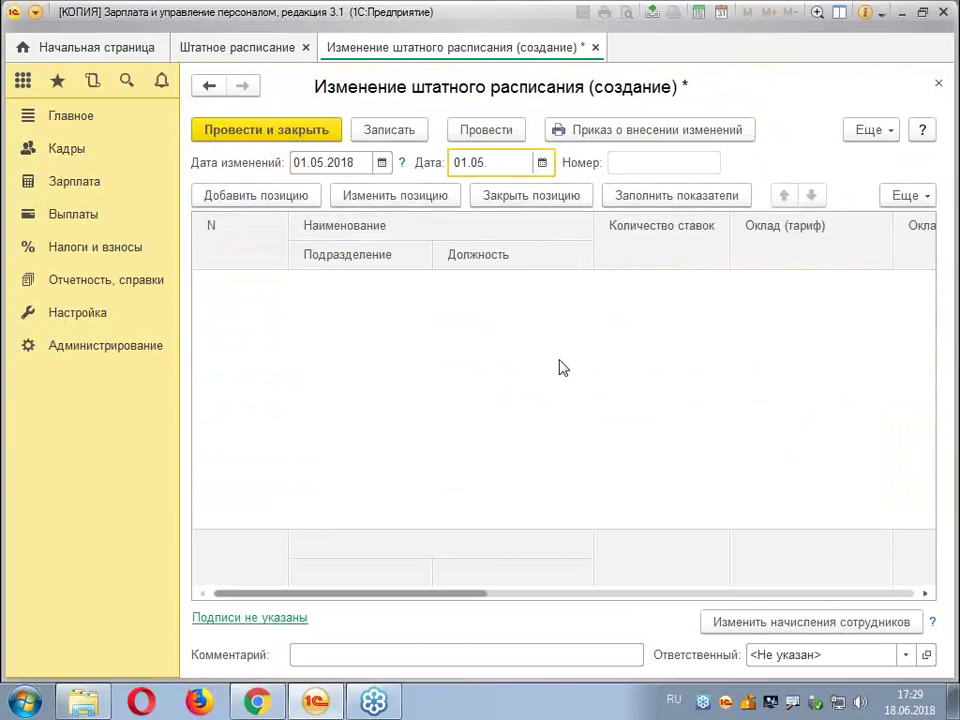
type("2018")
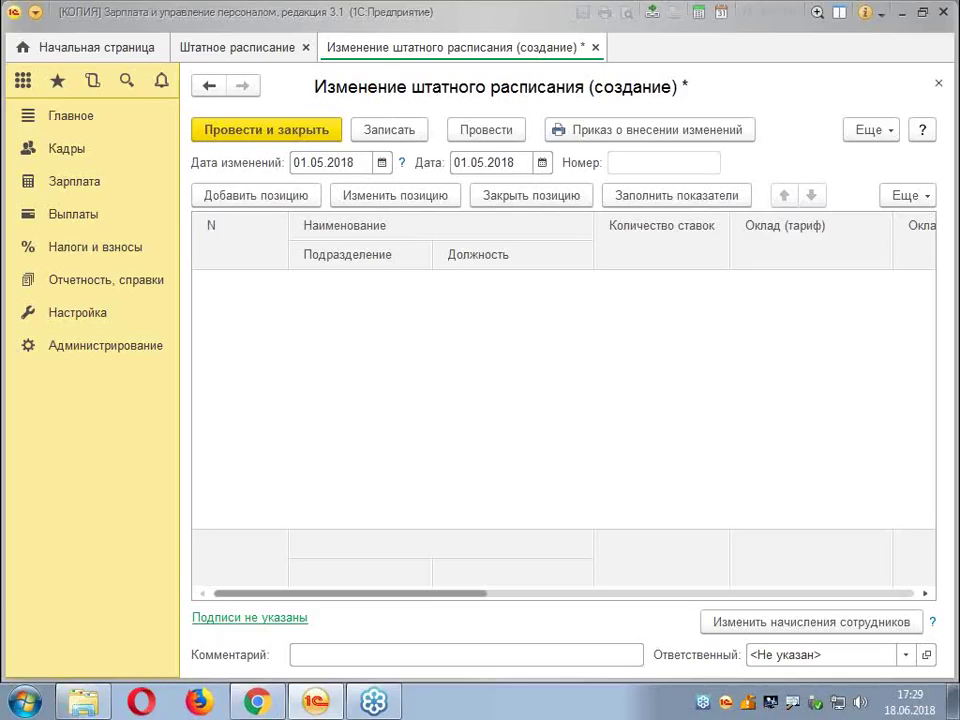
Add the position Рабочий /Основной цех/ to the change document as a position to close
left_click(575, 200)
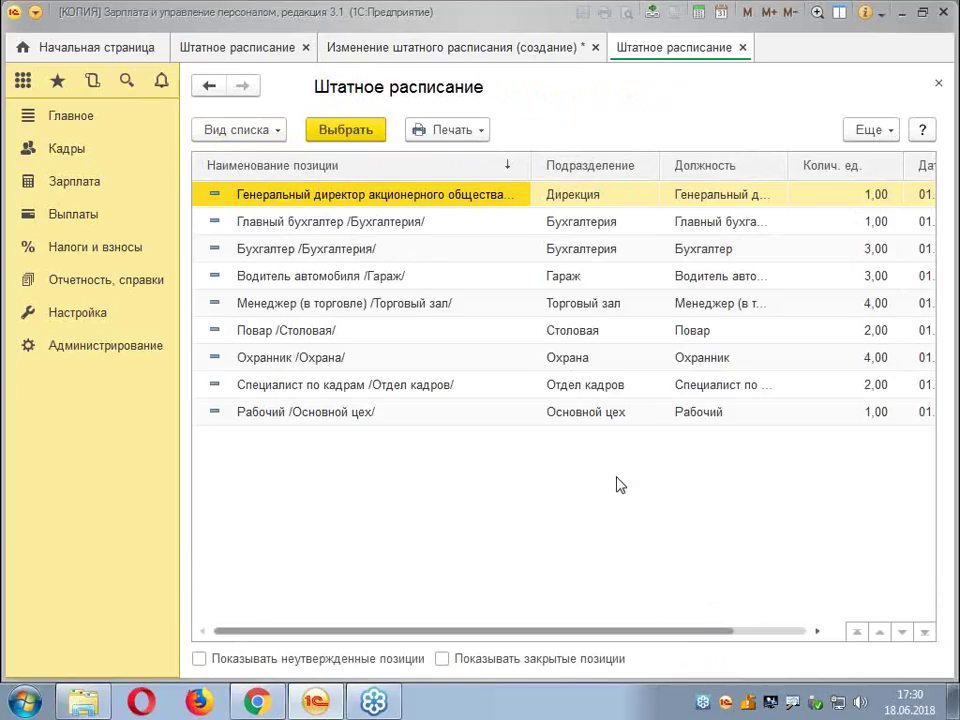
left_click(341, 421)
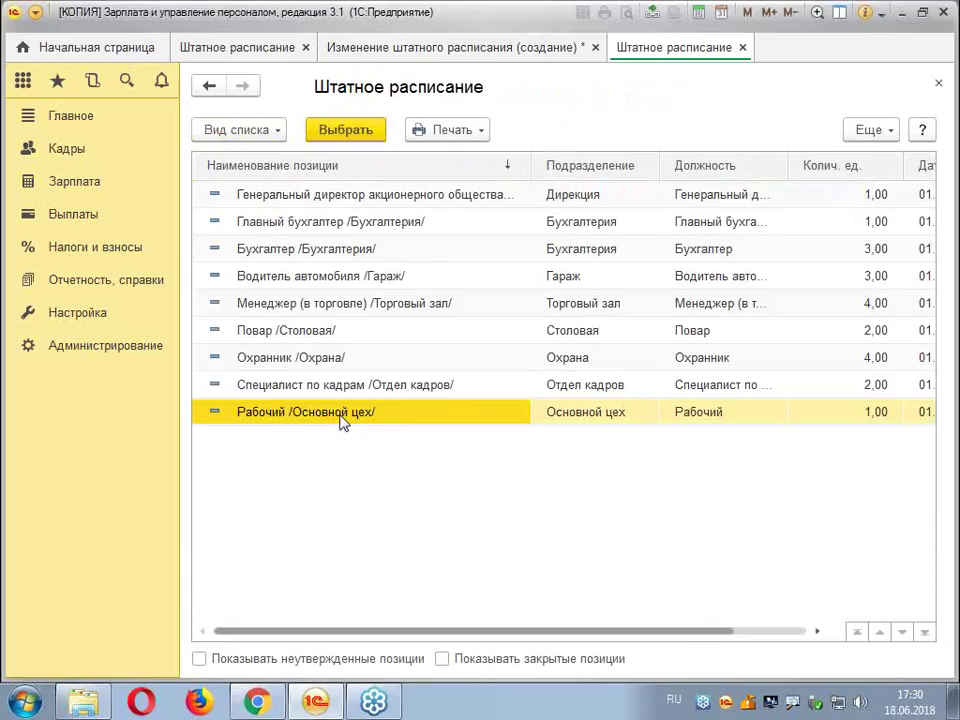
double_click(341, 421)
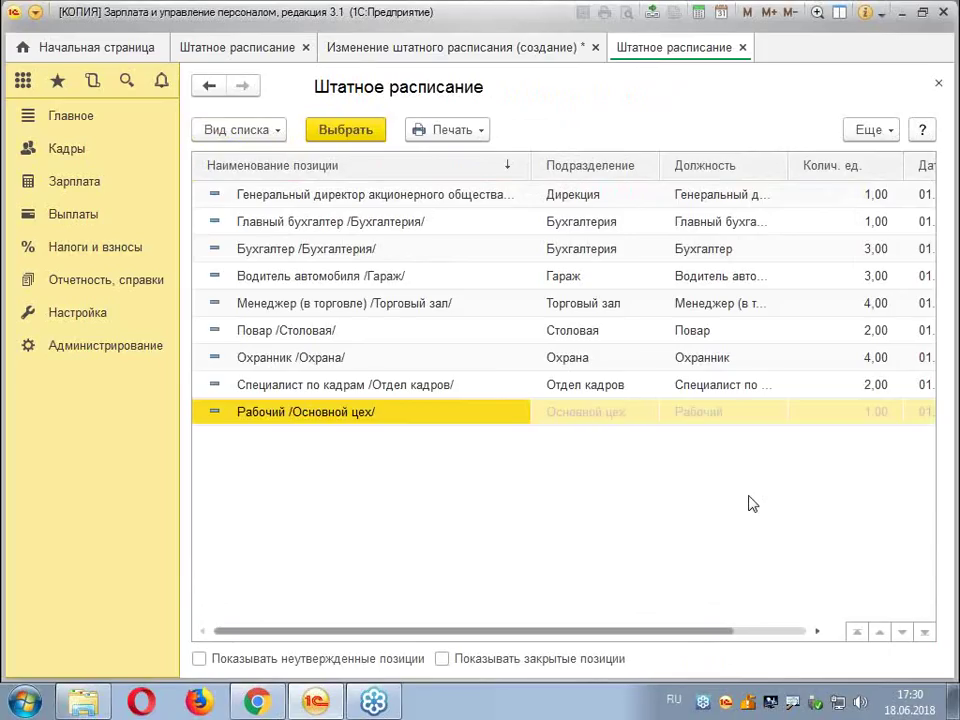
left_click(938, 86)
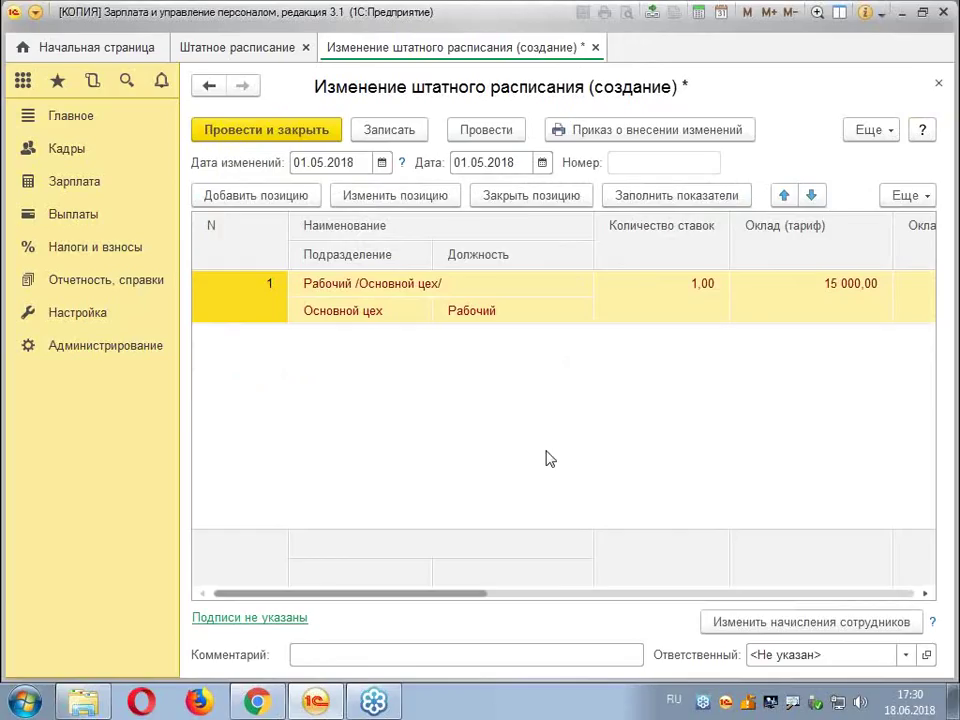
Post the staffing schedule change without closing it and check its Номер field
left_click(495, 133)
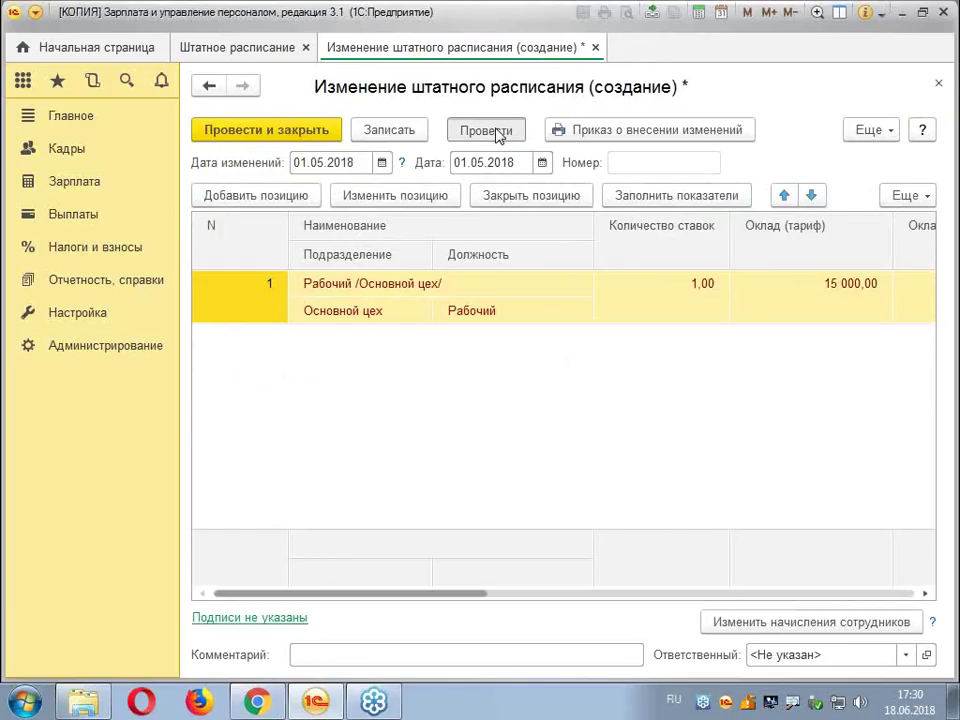
double_click(690, 161)
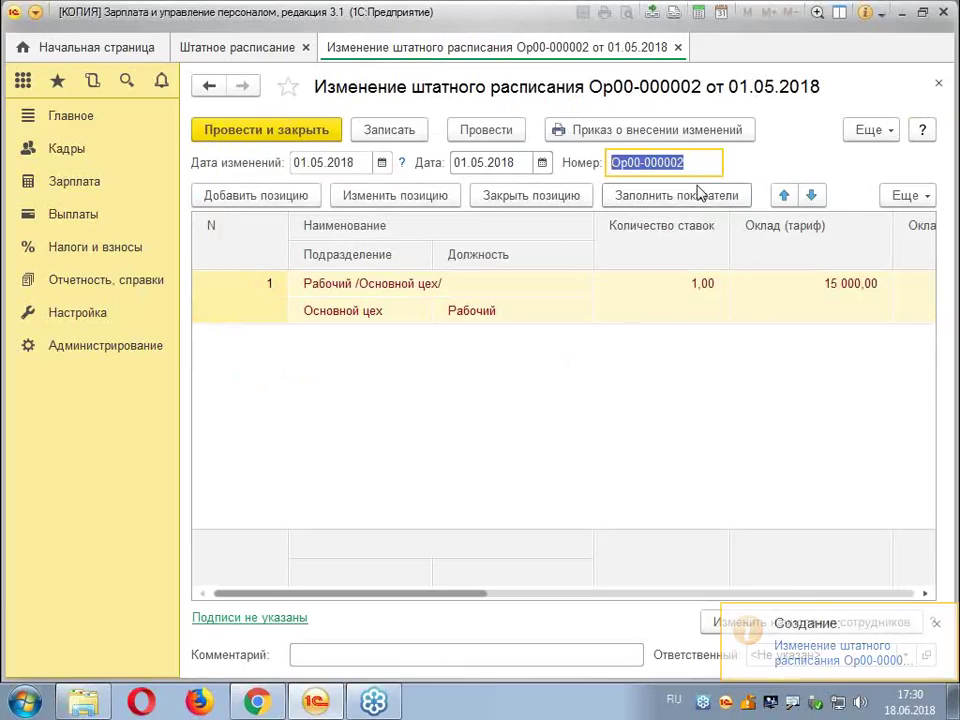
left_click(690, 158)
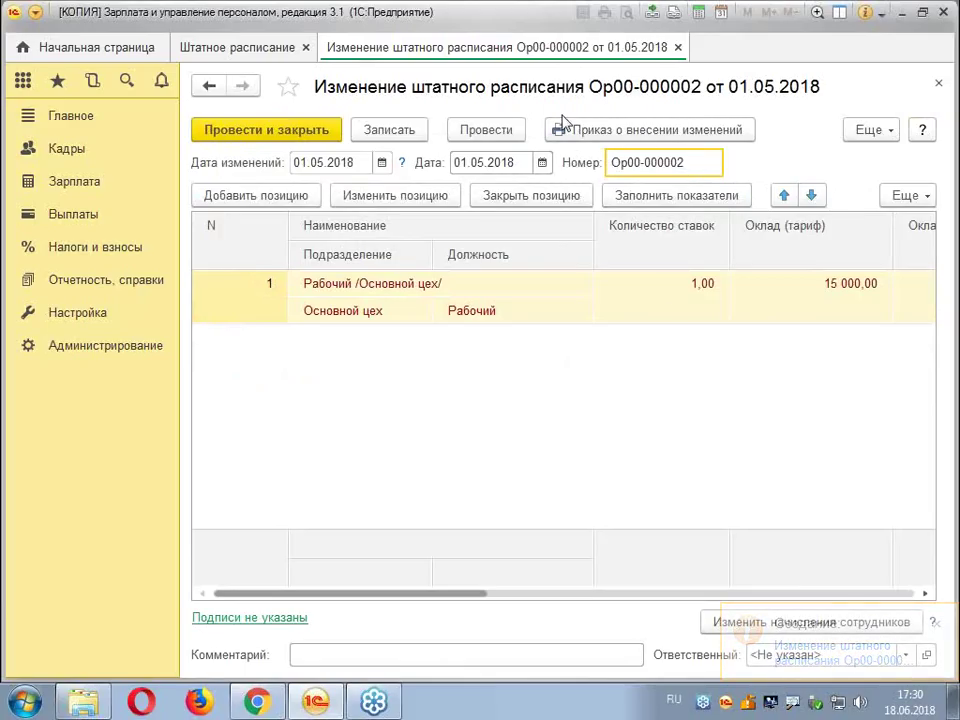
Examine the printed order on making changes to the staffing schedule, including its exclusion clause and signature lines, and close it
left_click(688, 141)
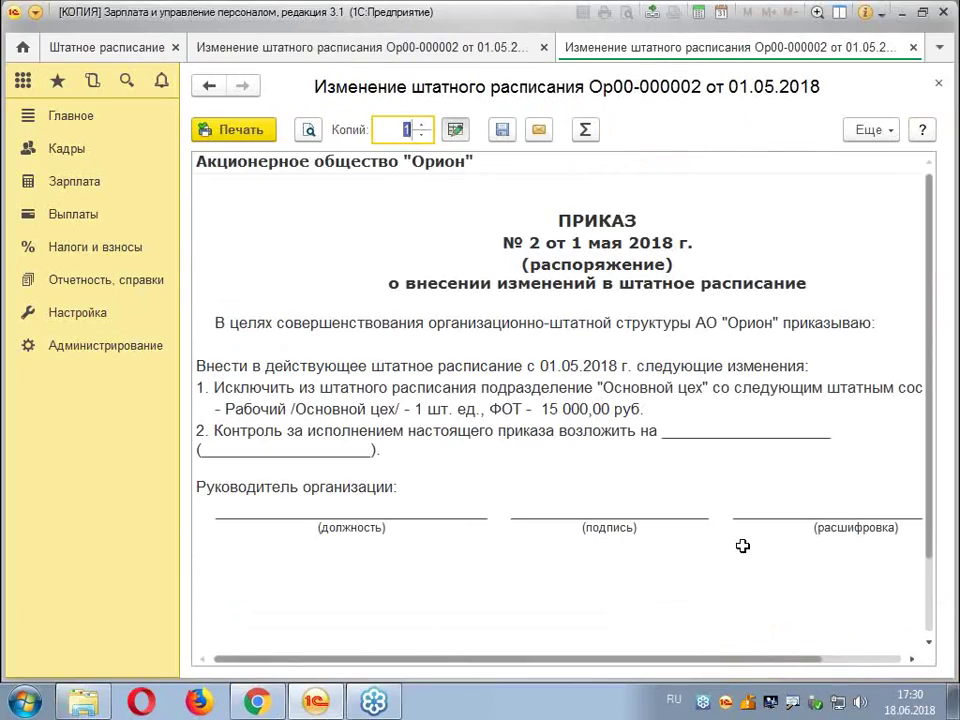
scroll(748, 538, "down", 5)
scroll(748, 538, "up", 5)
left_click_drag(649, 659, 606, 632)
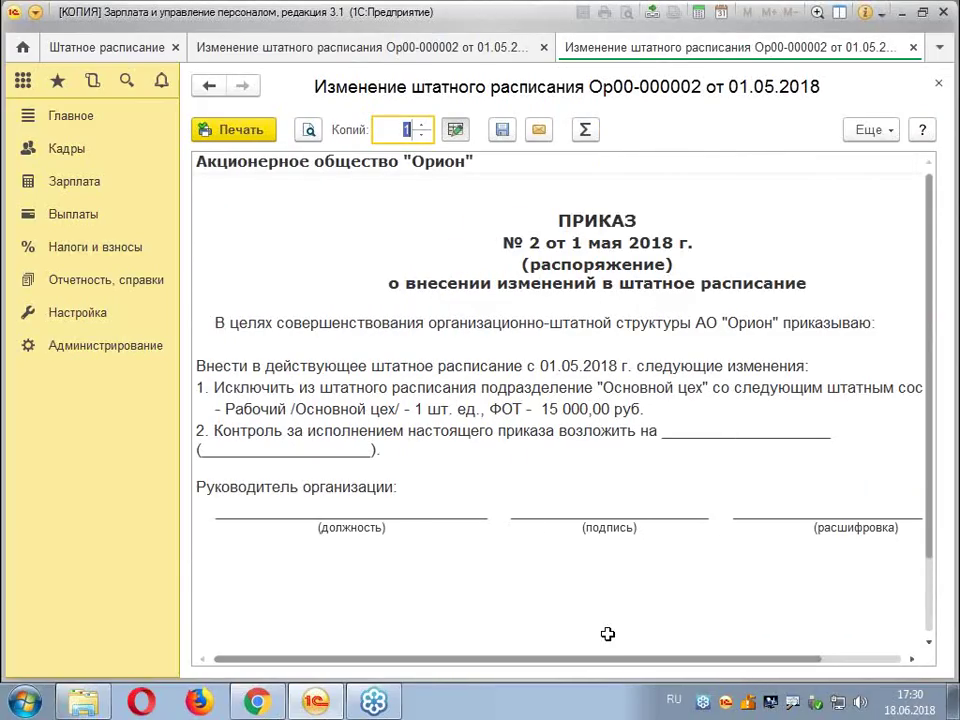
left_click(940, 88)
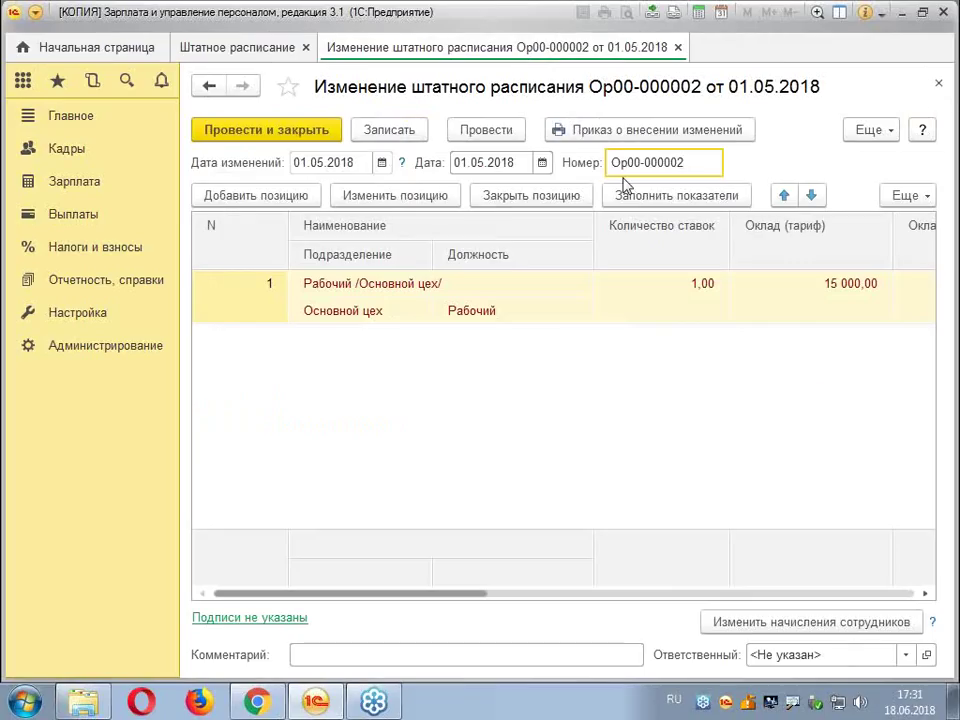
Post and close the staffing schedule change, check the position list, and return to the start page
left_click(262, 135)
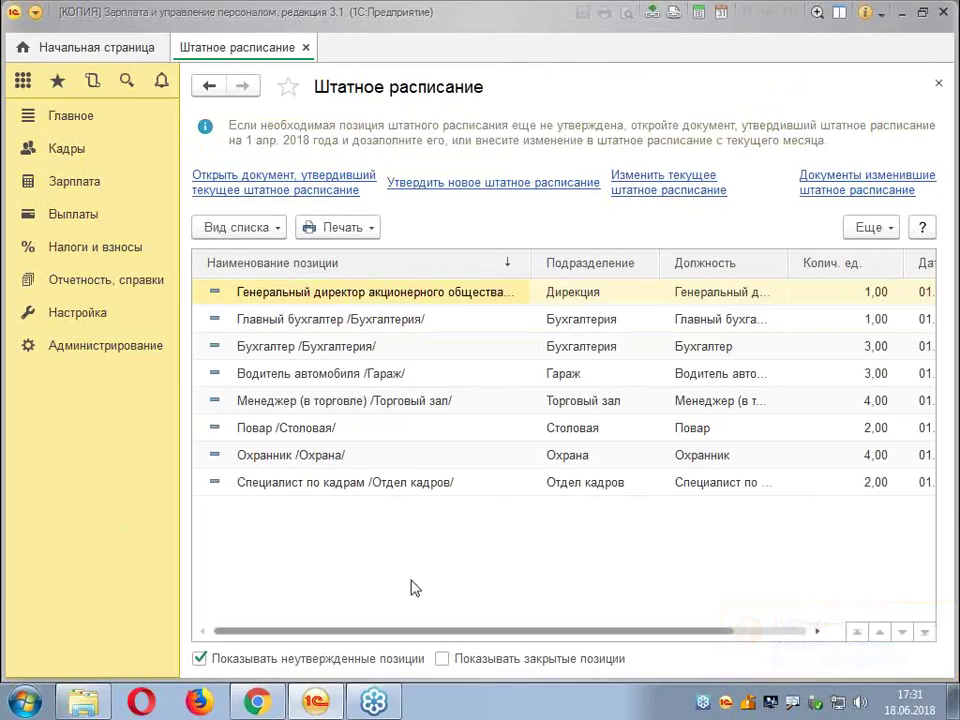
left_click(940, 86)
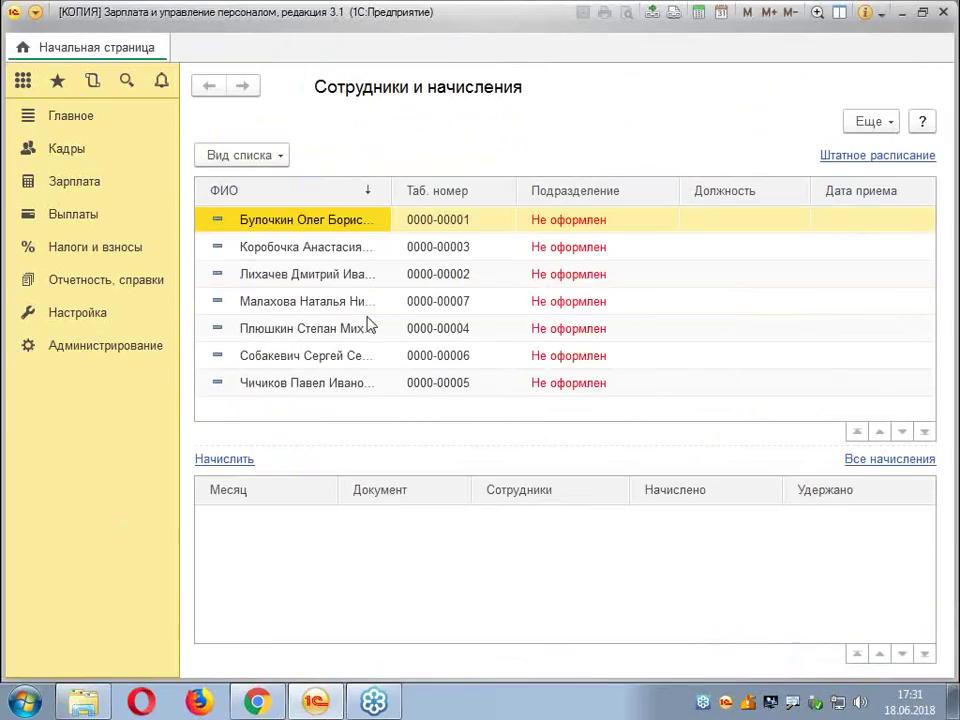
Generate the Штатное расписание (Т-3) report from the HR reports for organization Орион as of 01.04.2018
left_click(70, 155)
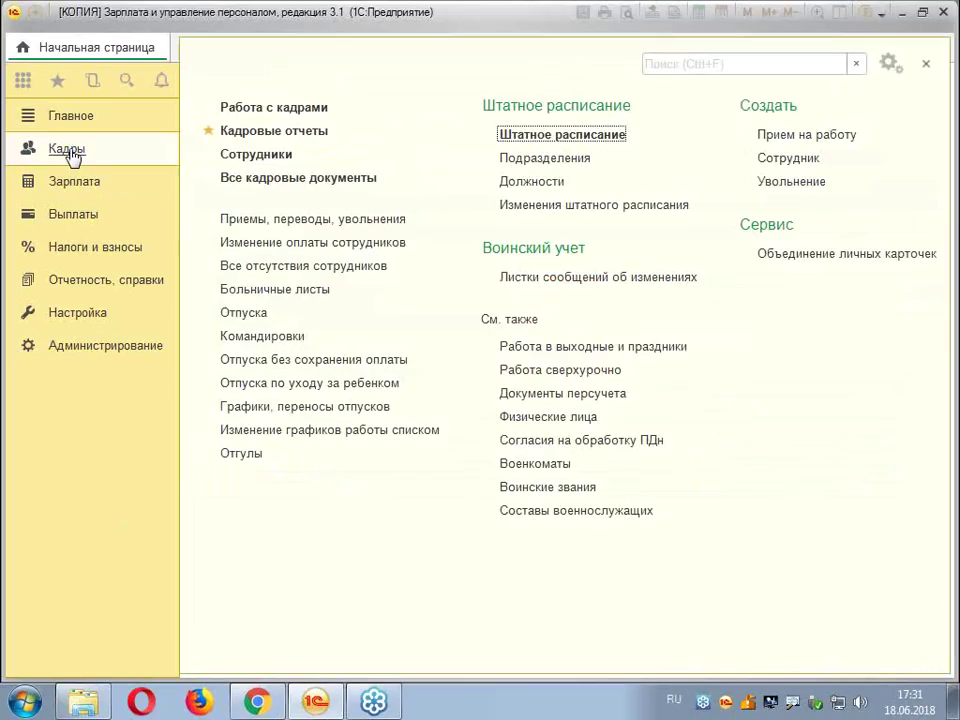
left_click(276, 134)
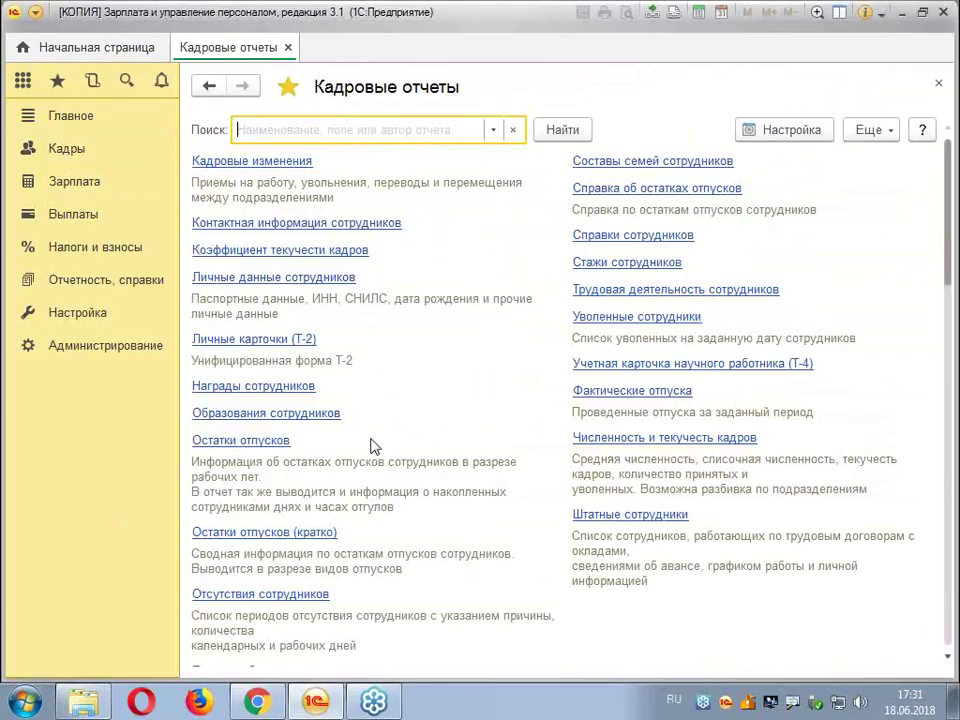
scroll(373, 446, "down", 10)
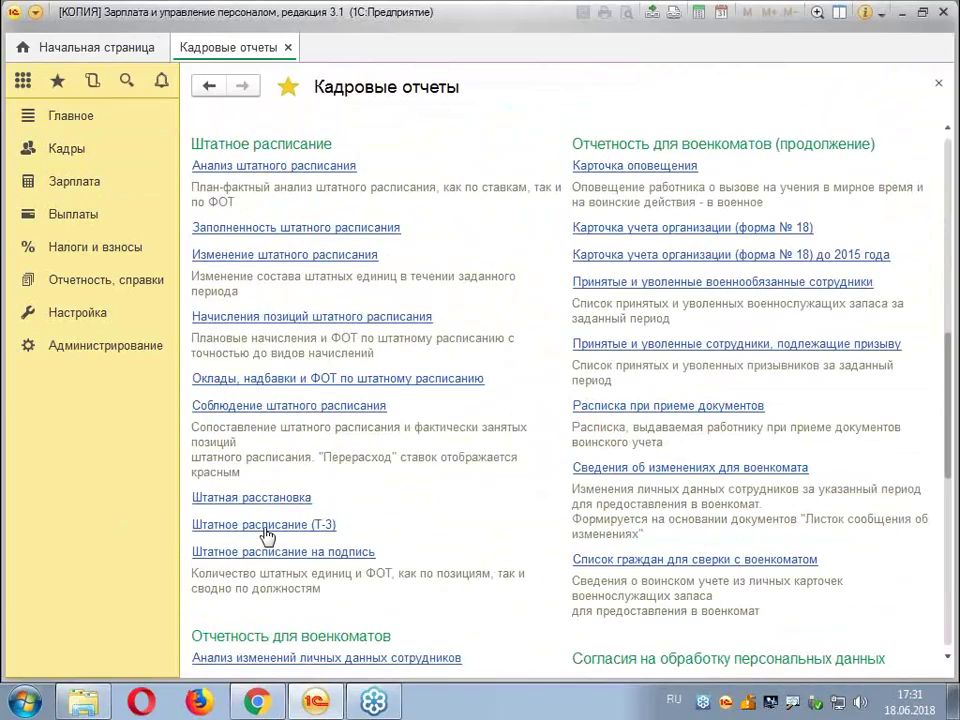
left_click(265, 526)
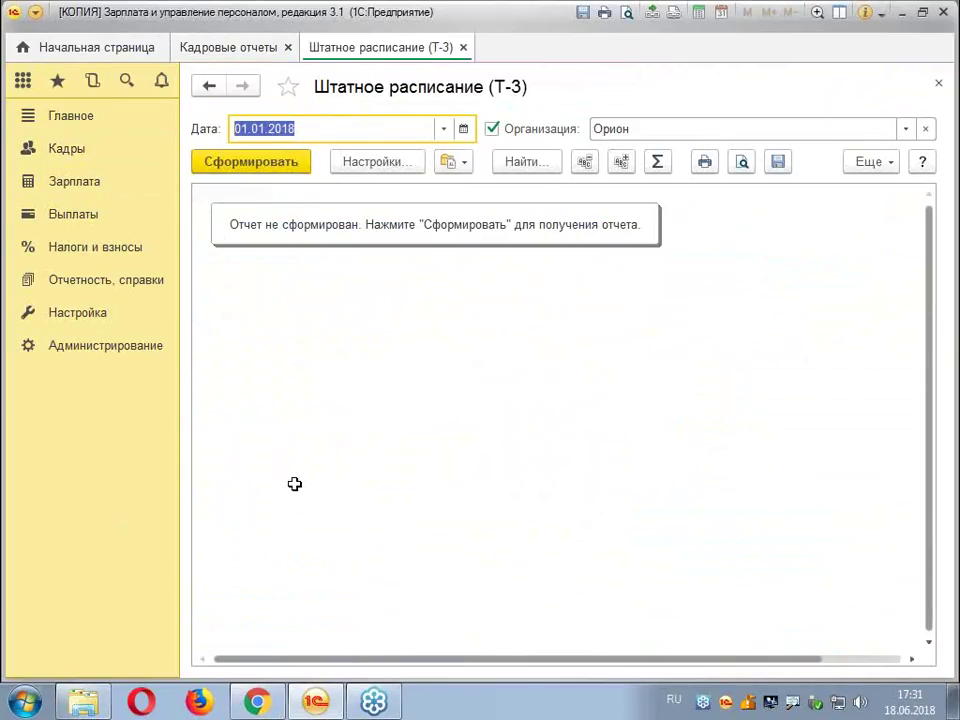
type("01.04")
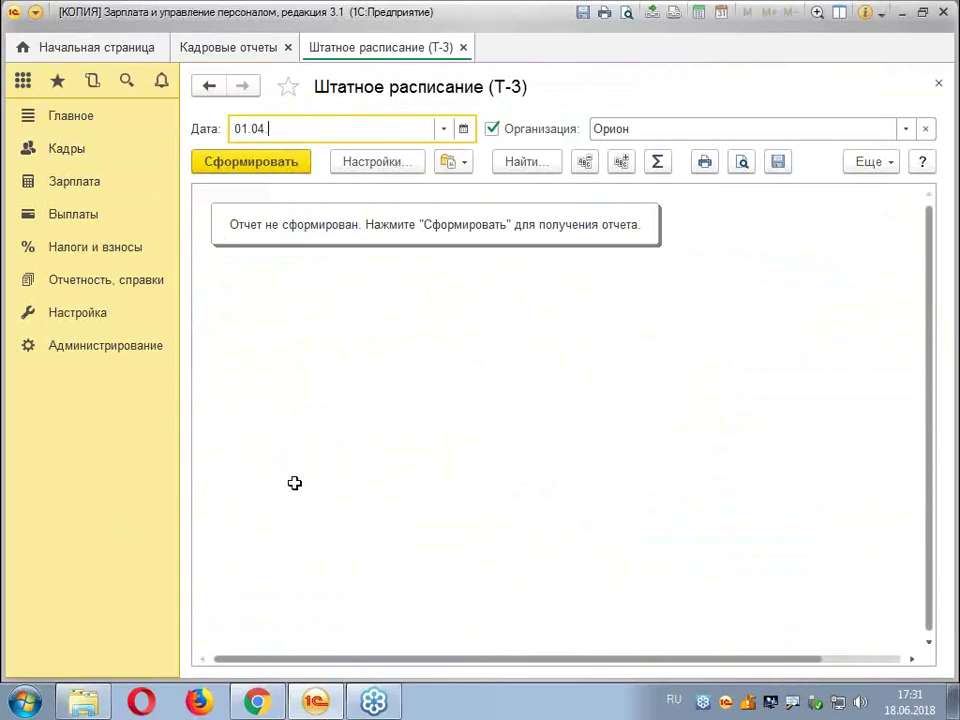
type(".2018")
key("Tab")
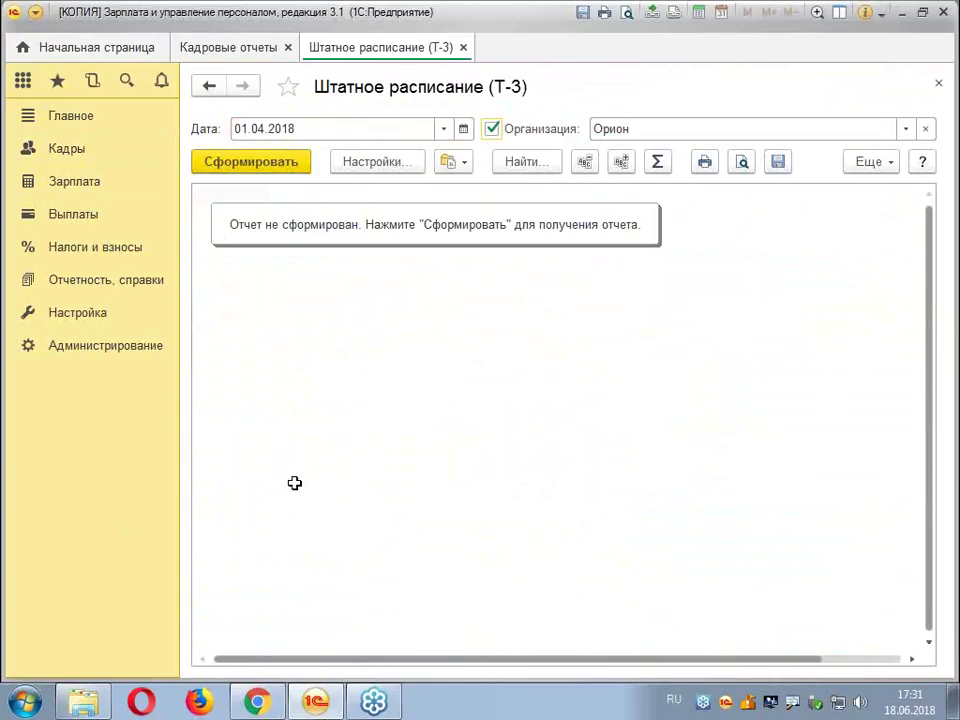
left_click(268, 161)
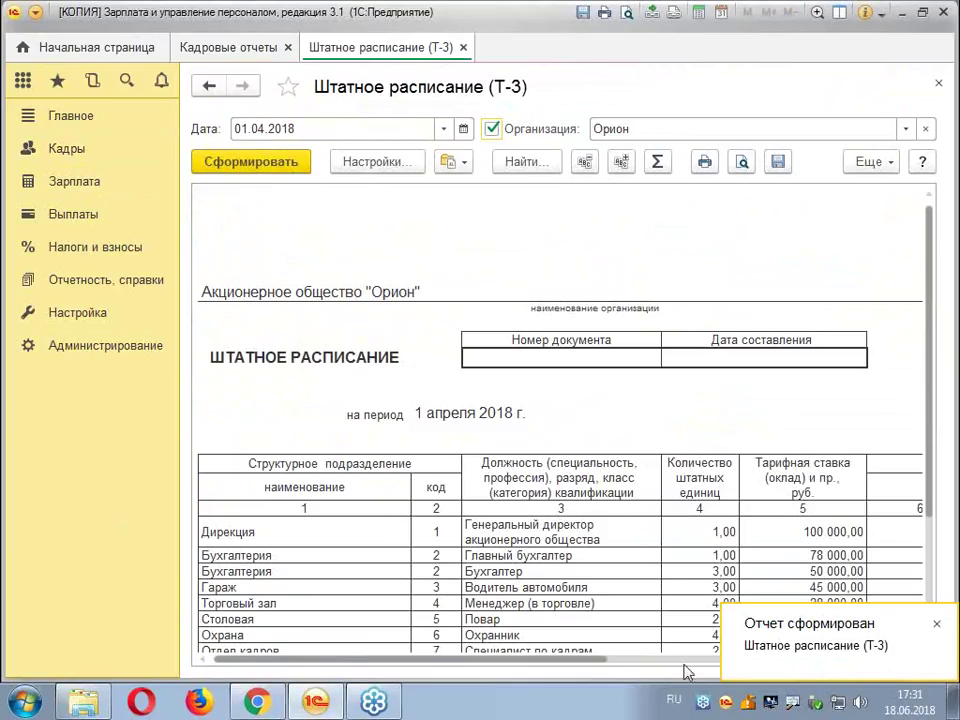
left_click(936, 624)
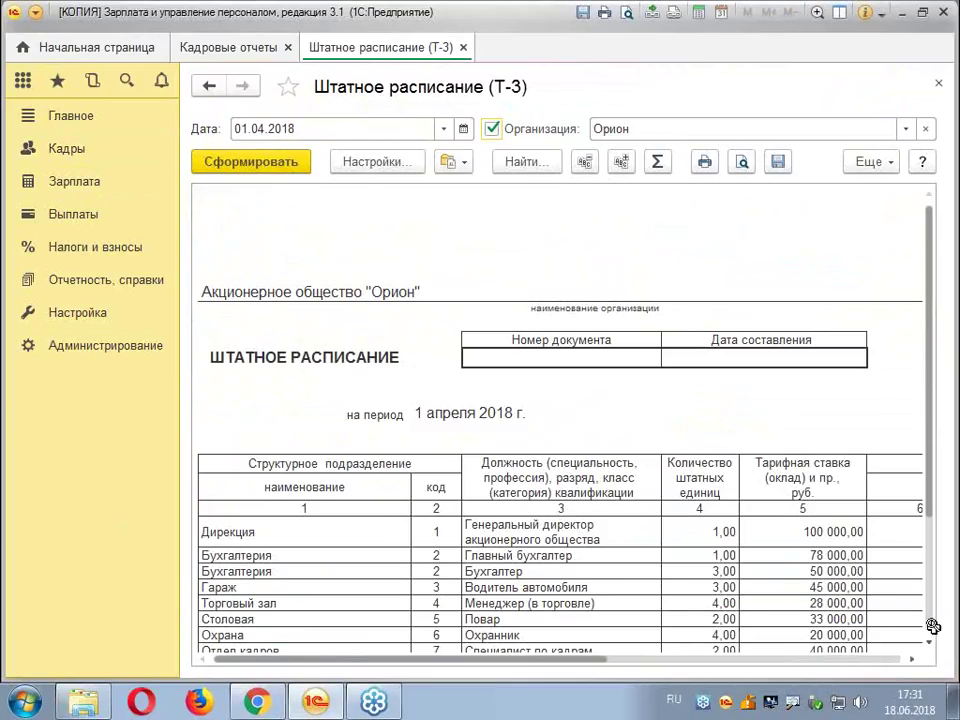
Examine the positions, unit counts, salary rates and signature lines in the generated Т-3 report
left_click(812, 556)
scroll(795, 626, "down", 3)
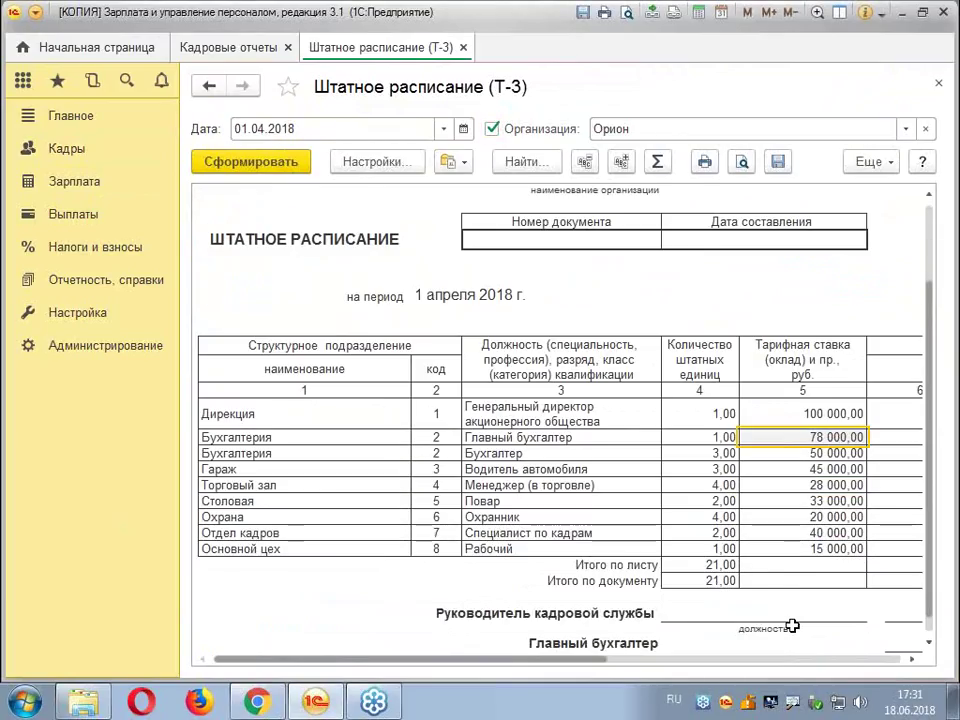
left_click(796, 499)
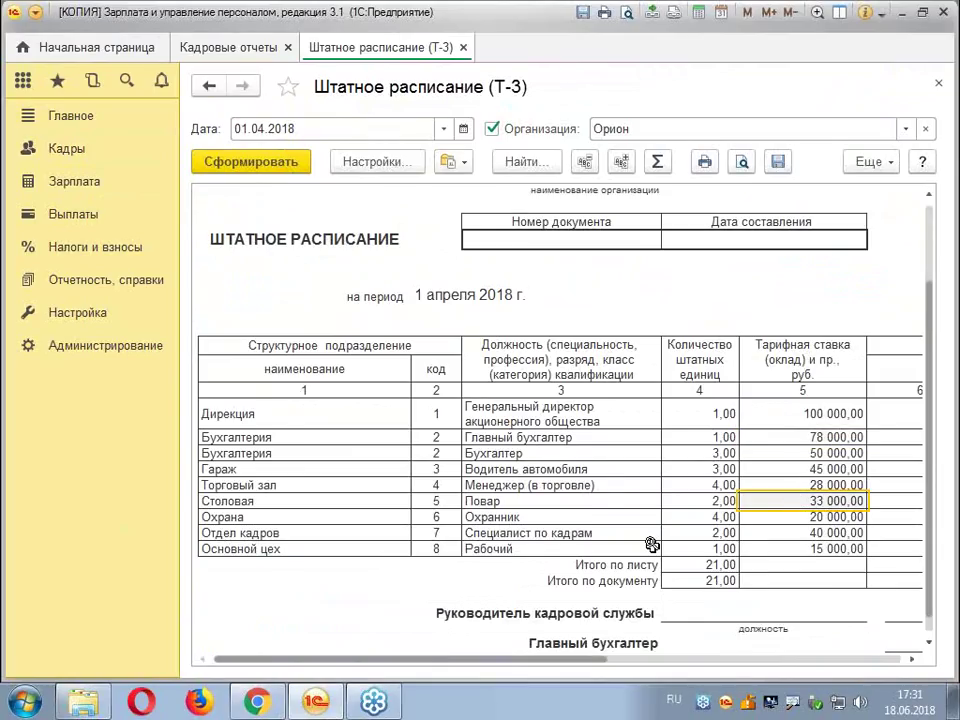
scroll(651, 543, "up", 3)
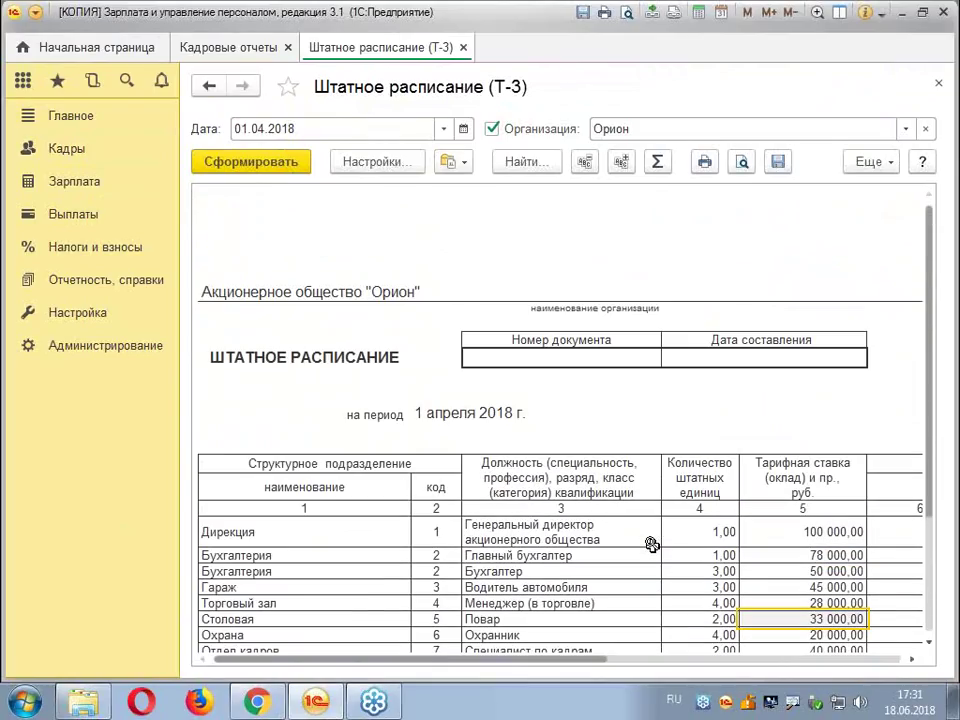
Generate the Т-3 staffing report as of 01.05.2018 and check its positions and unit counts
left_click(311, 128)
type("01.")
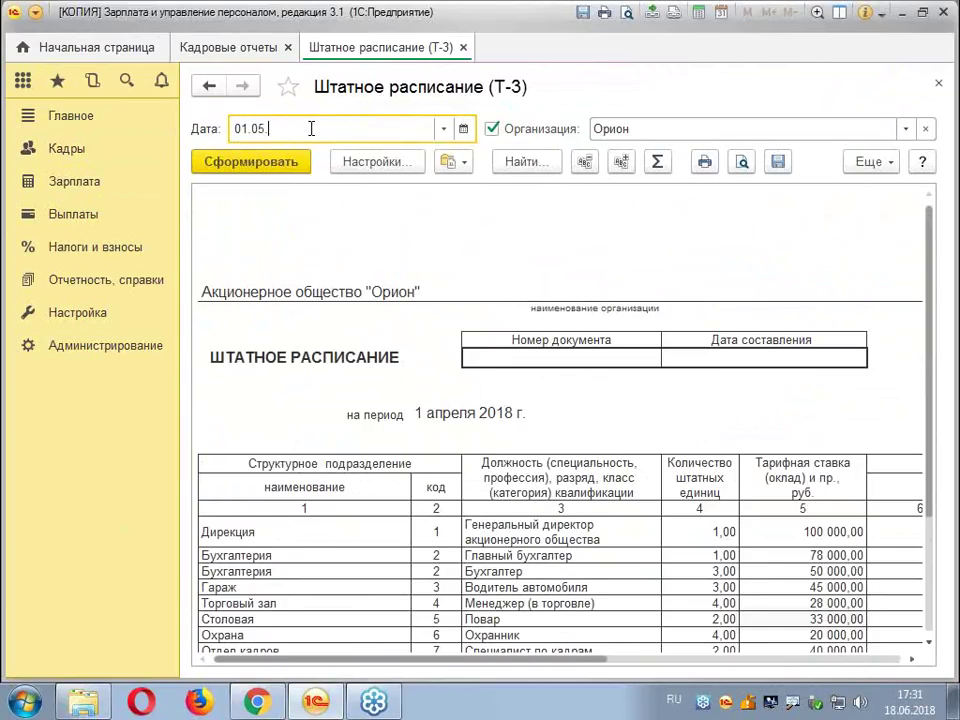
type("05")
key("Tab")
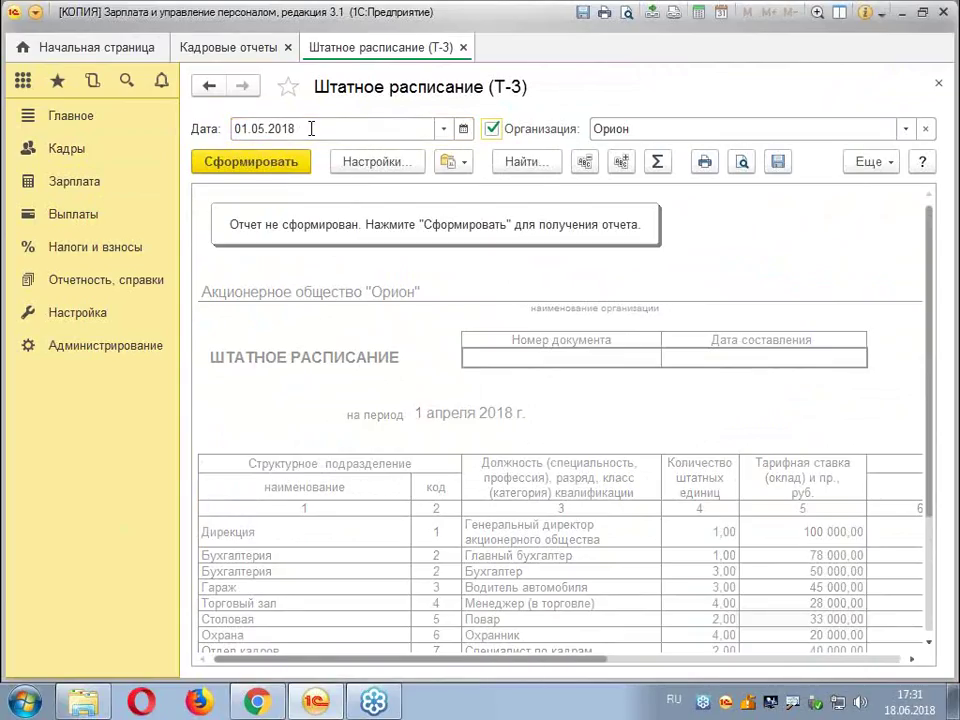
left_click(222, 166)
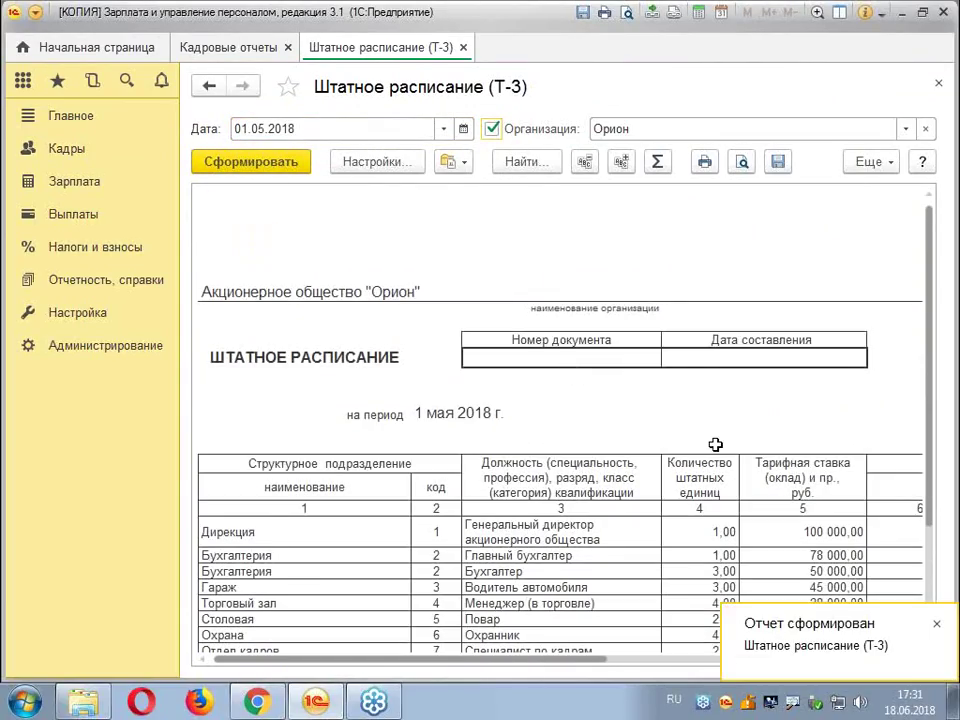
scroll(716, 444, "down", 3)
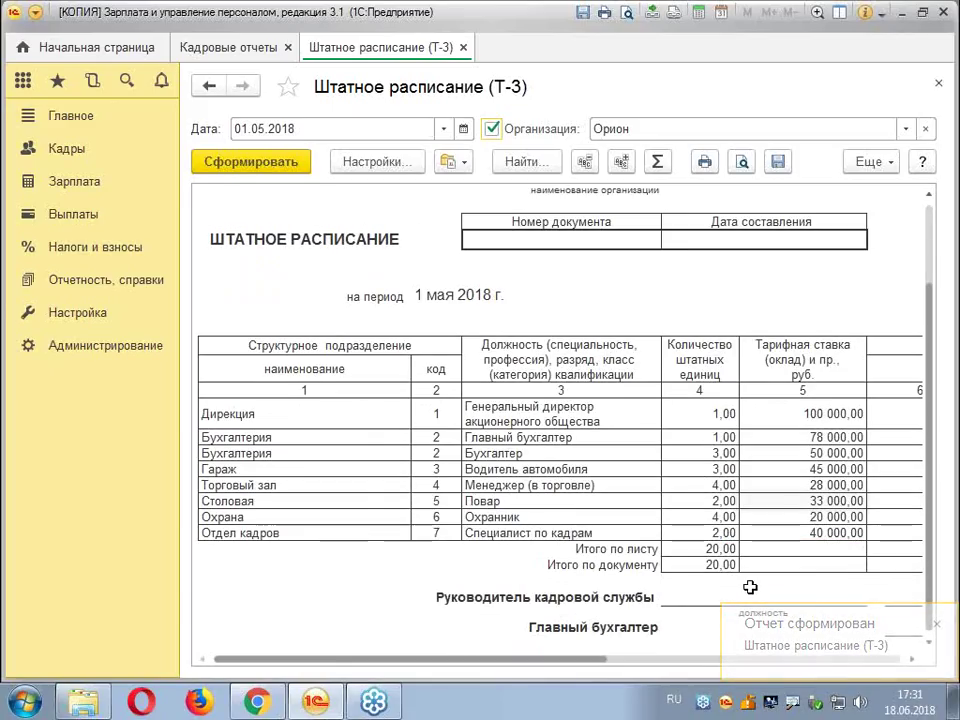
scroll(650, 400, "up", 2)
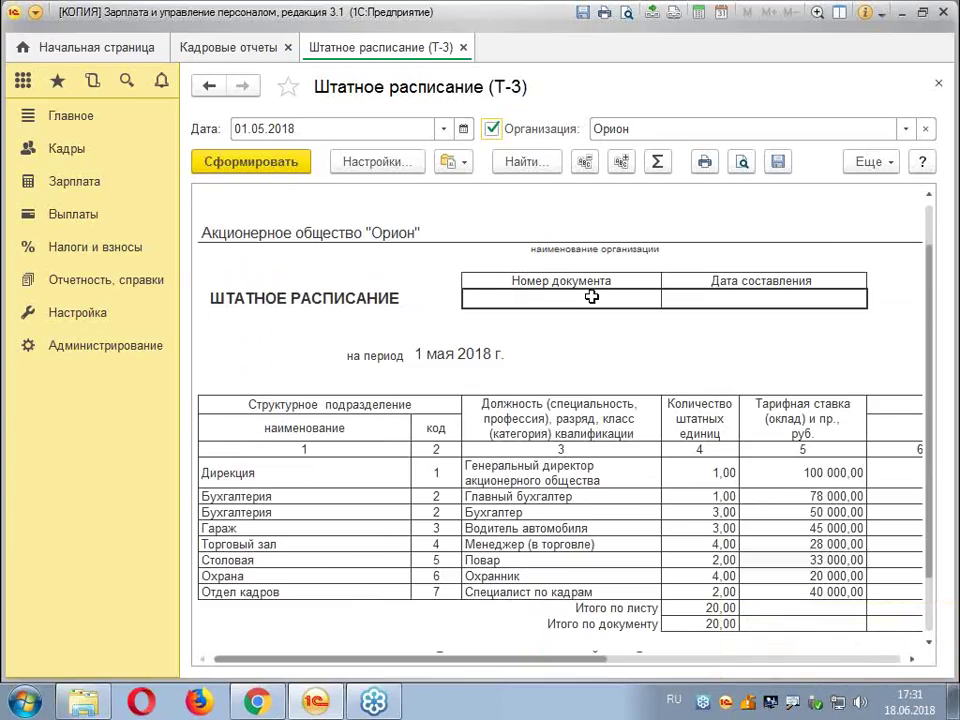
Enable editing of the Т-3 report table and enter document number 2 and compilation date 01.05.2018
left_click(591, 297)
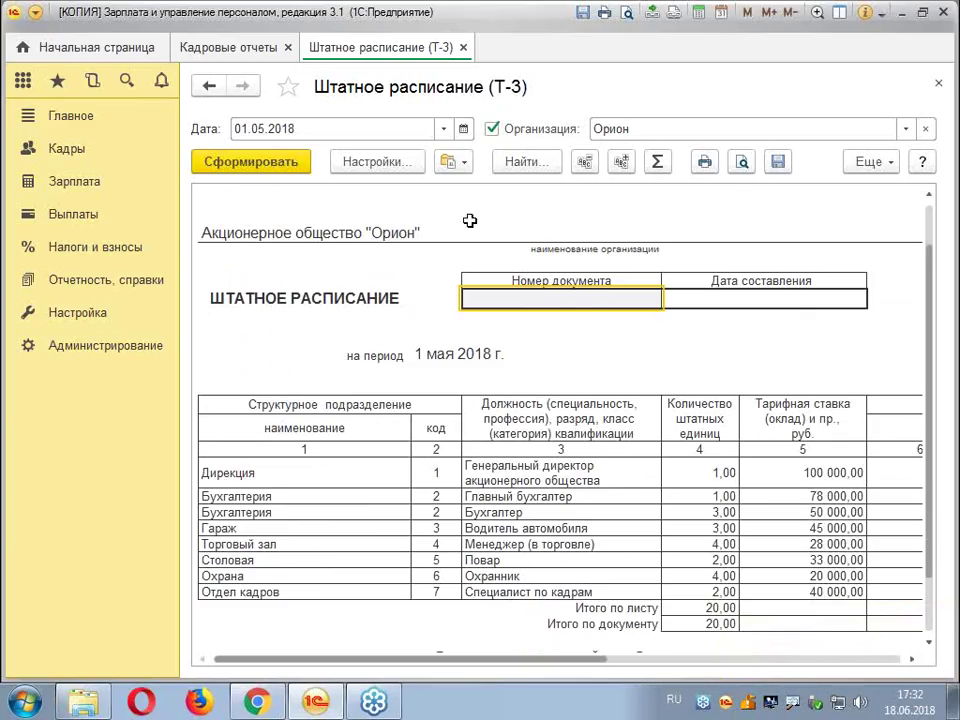
left_click(893, 167)
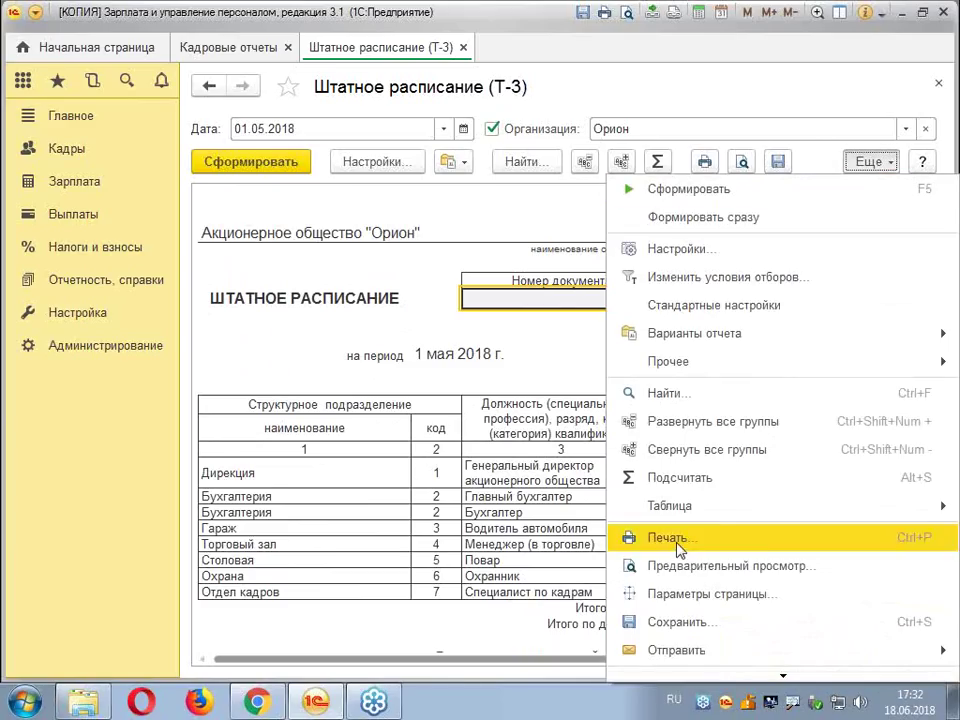
mouse_move(680, 512)
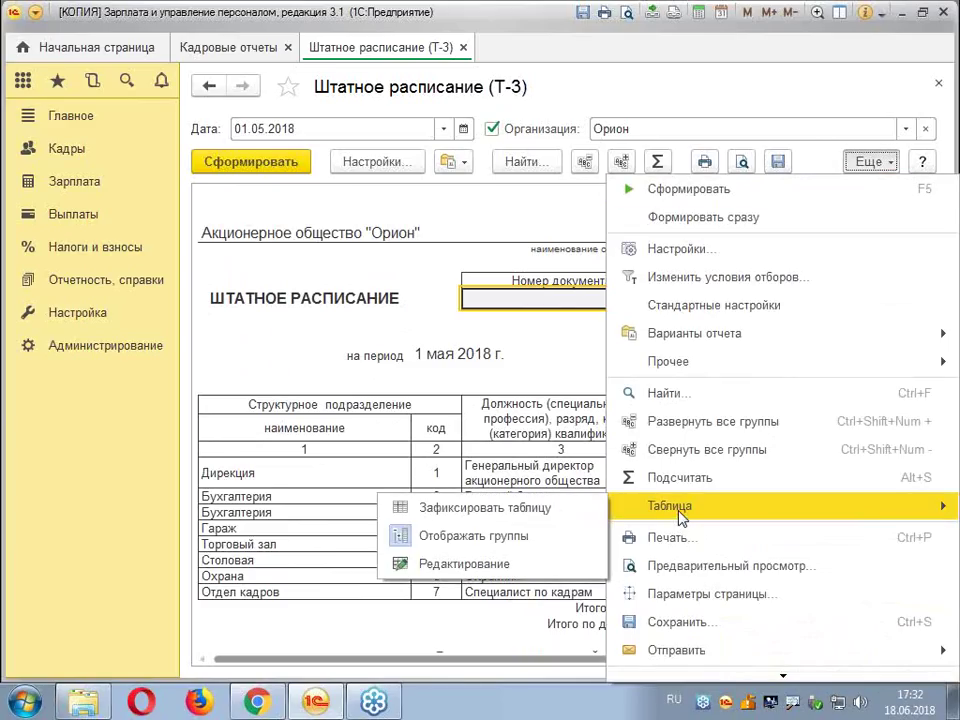
left_click(492, 566)
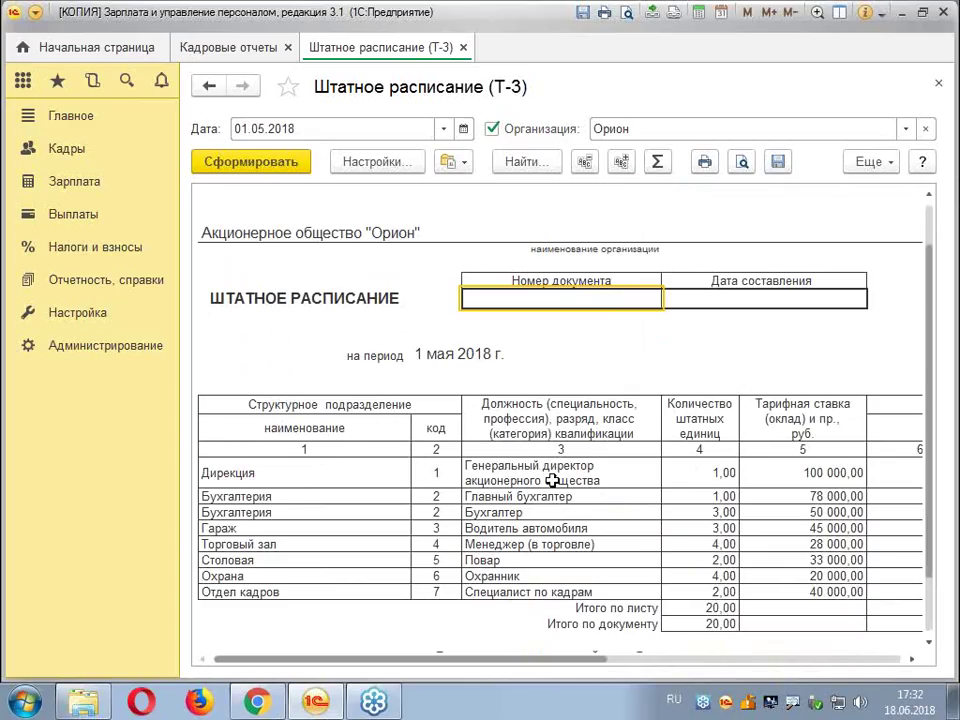
type("2")
key("Return")
left_click(767, 297)
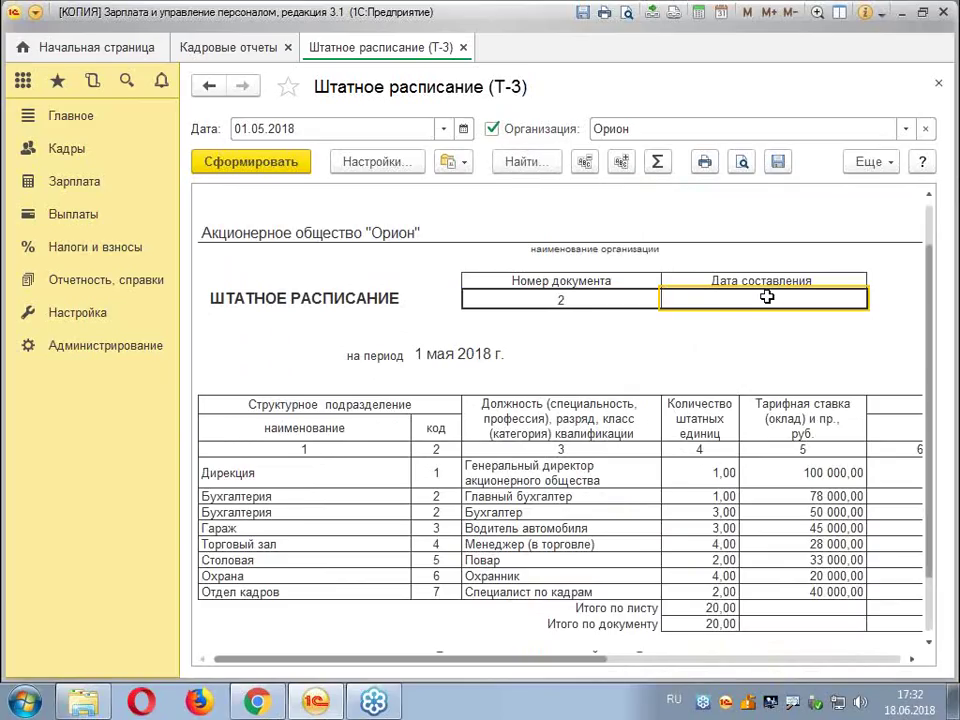
type("01.0")
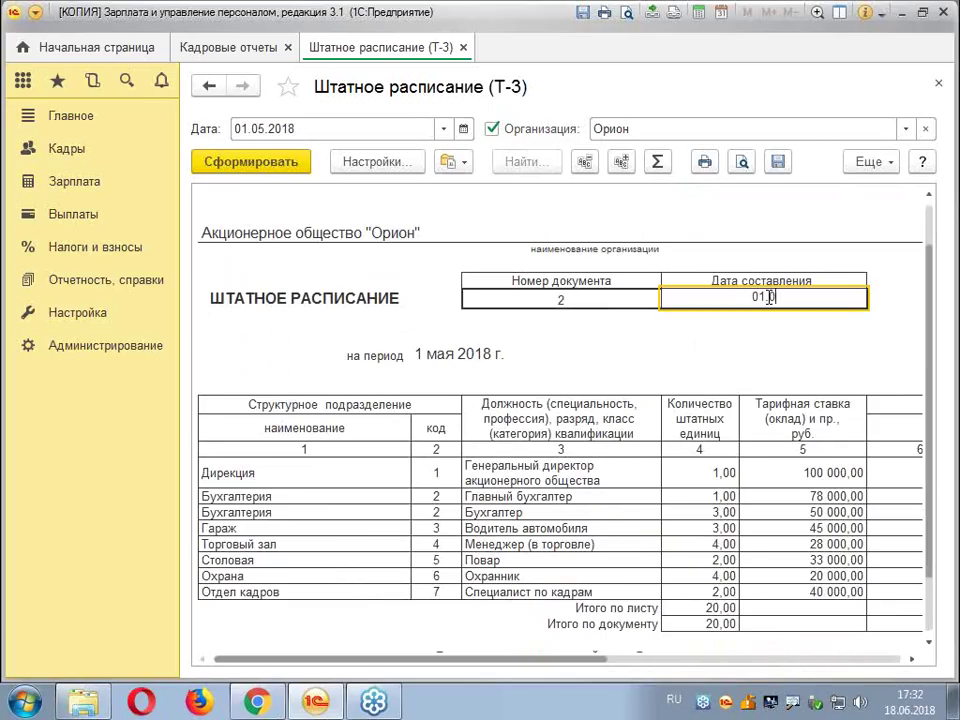
type("5.2018")
key("Return")
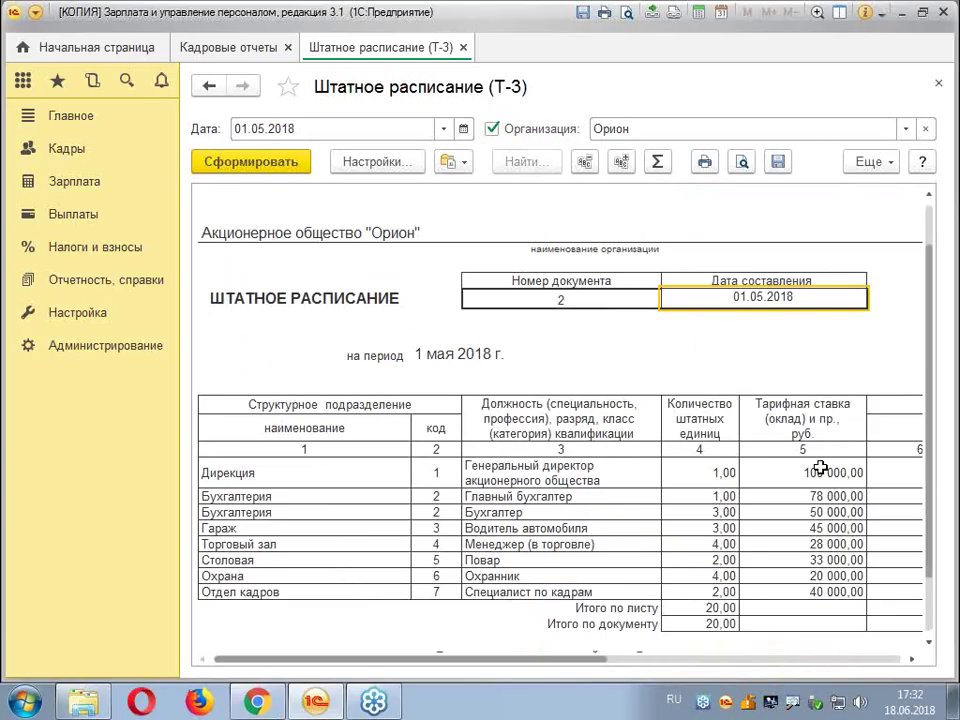
Enter the name of the head of the HR service in the signature transcript field of the Т-3 form
left_click(930, 644)
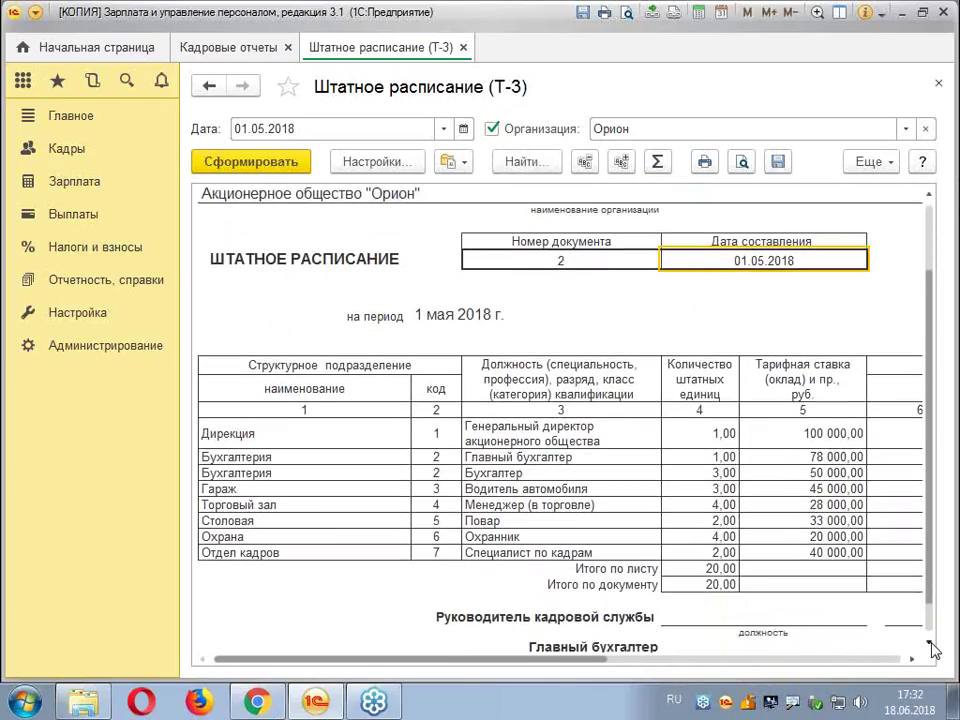
left_click(930, 645)
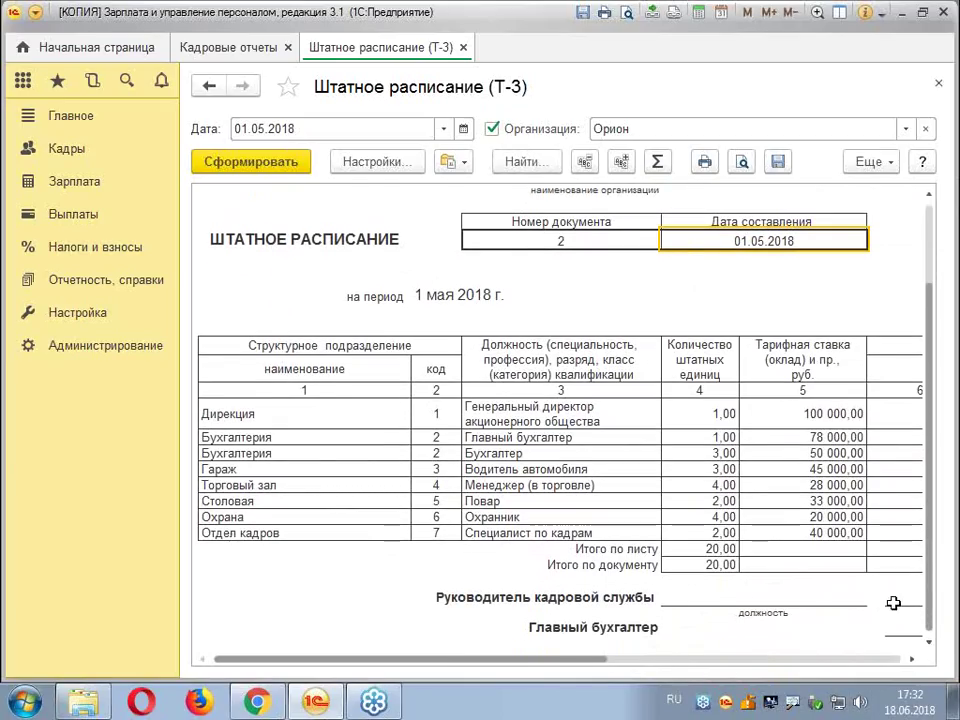
left_click(911, 659)
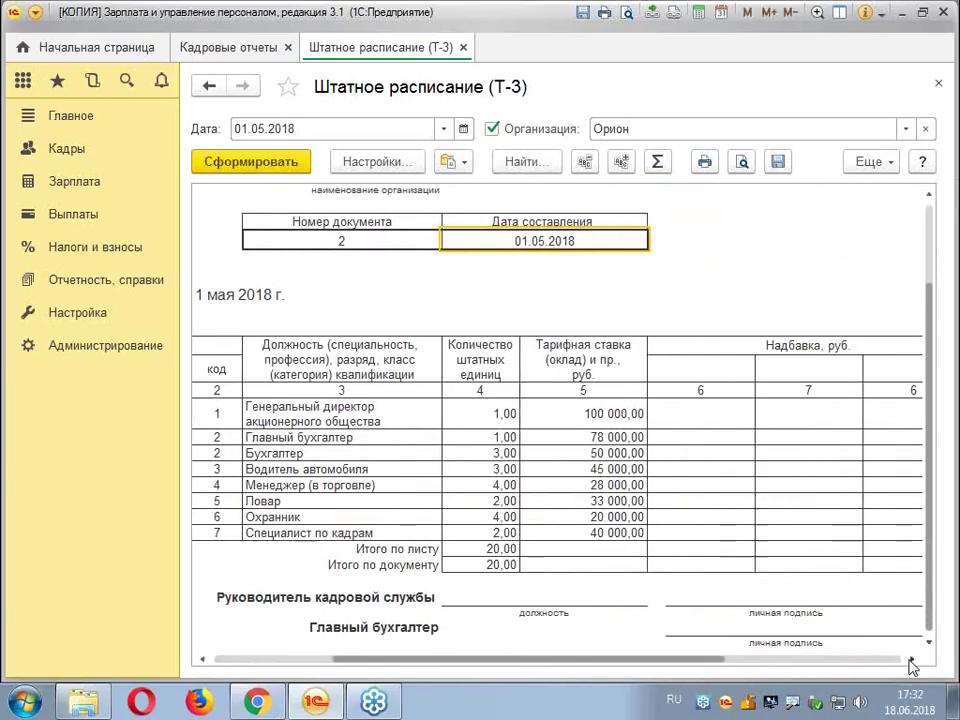
left_click(911, 659)
left_click(748, 598)
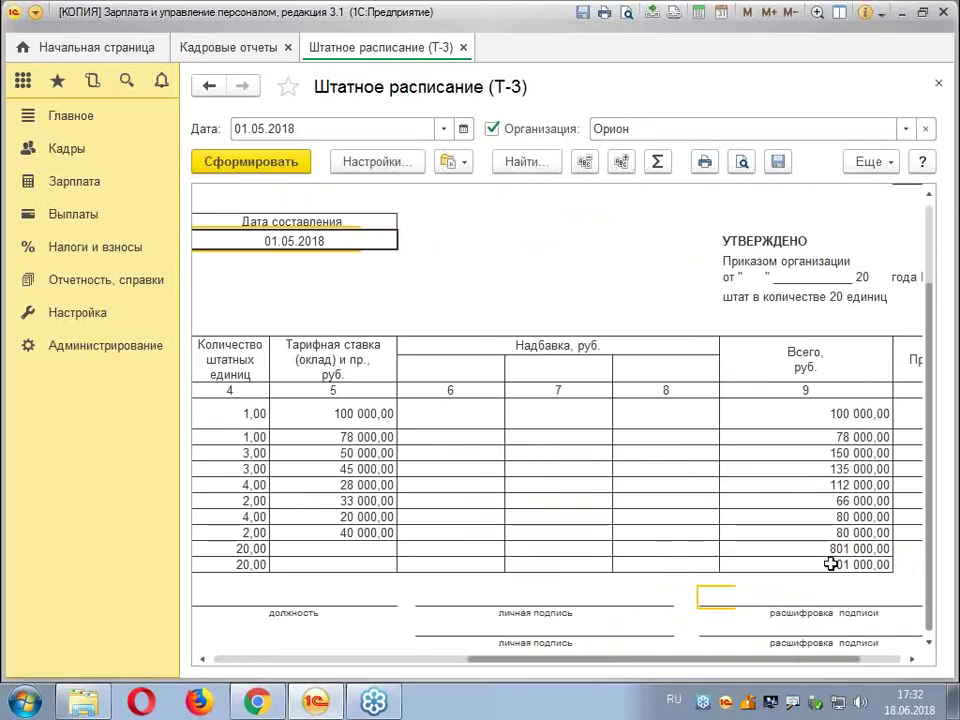
type("Иванов П.П.")
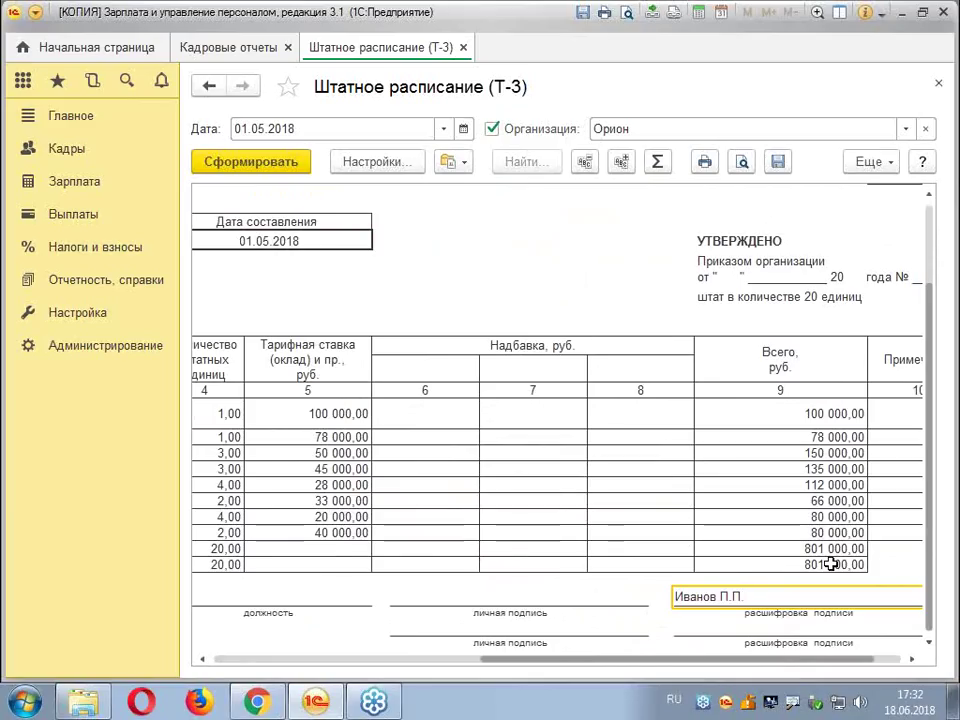
left_click_drag(797, 664, 764, 660)
left_click(776, 628)
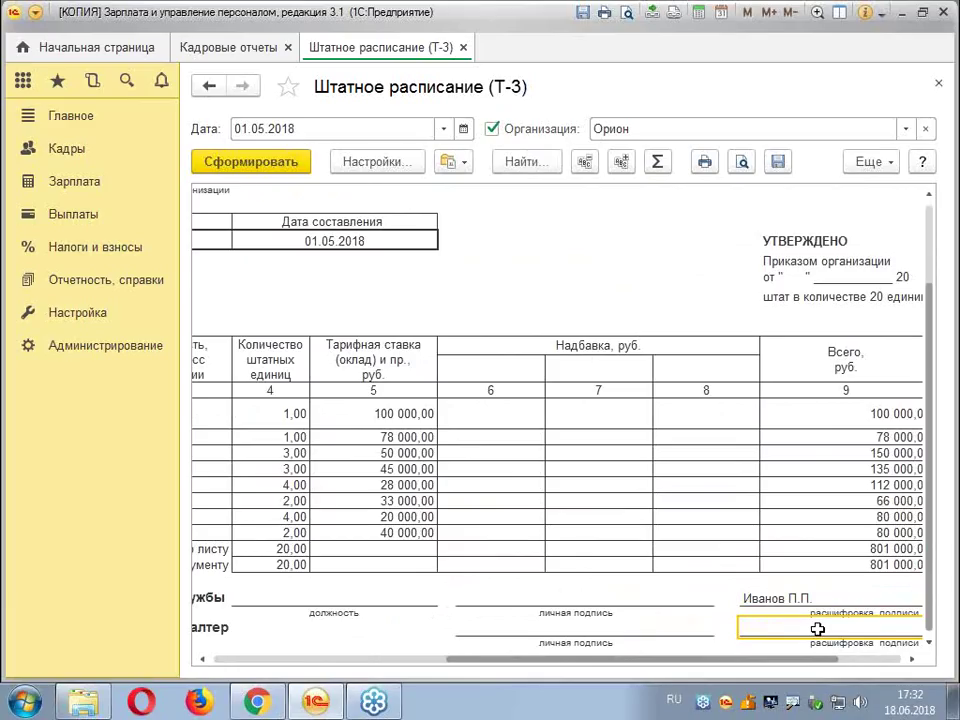
Close the Т-3 report and the HR reports list to return to the start page
left_click_drag(728, 662, 414, 658)
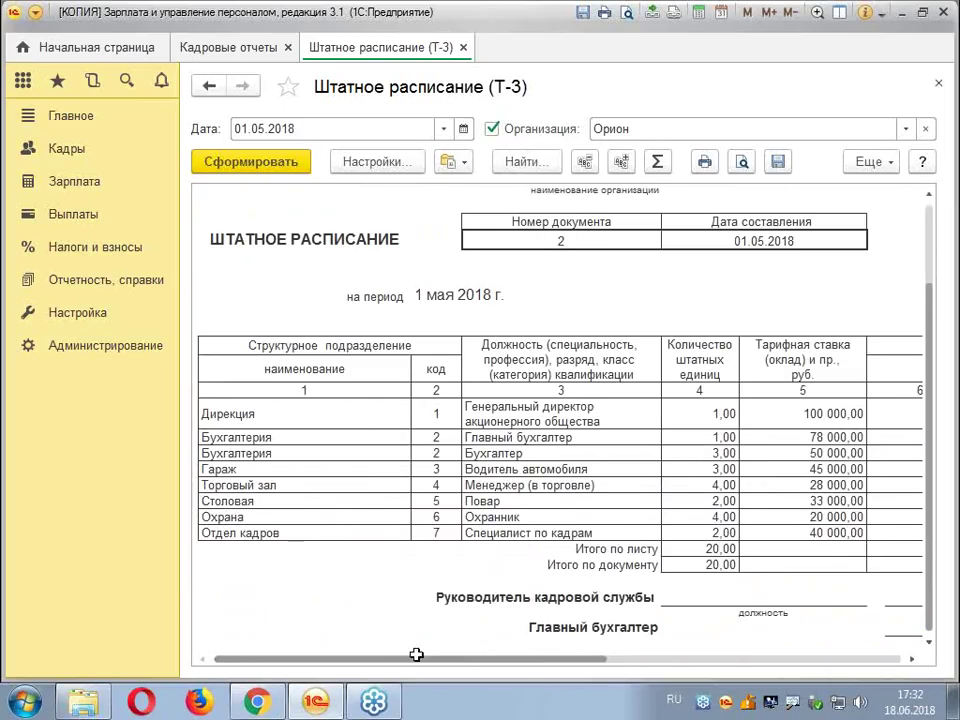
left_click(940, 85)
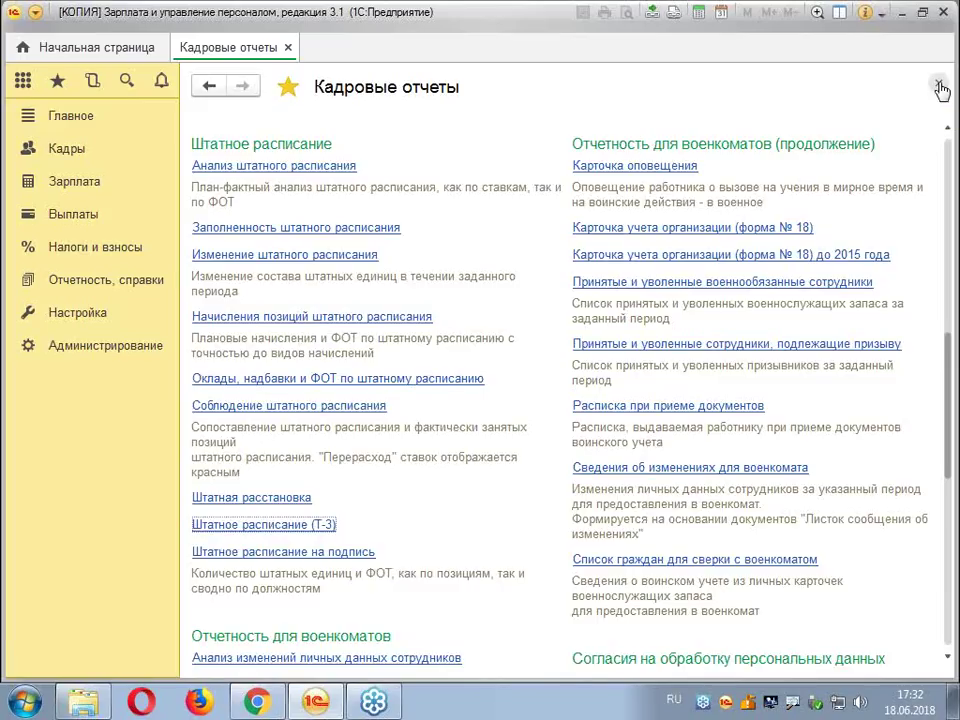
left_click(938, 85)
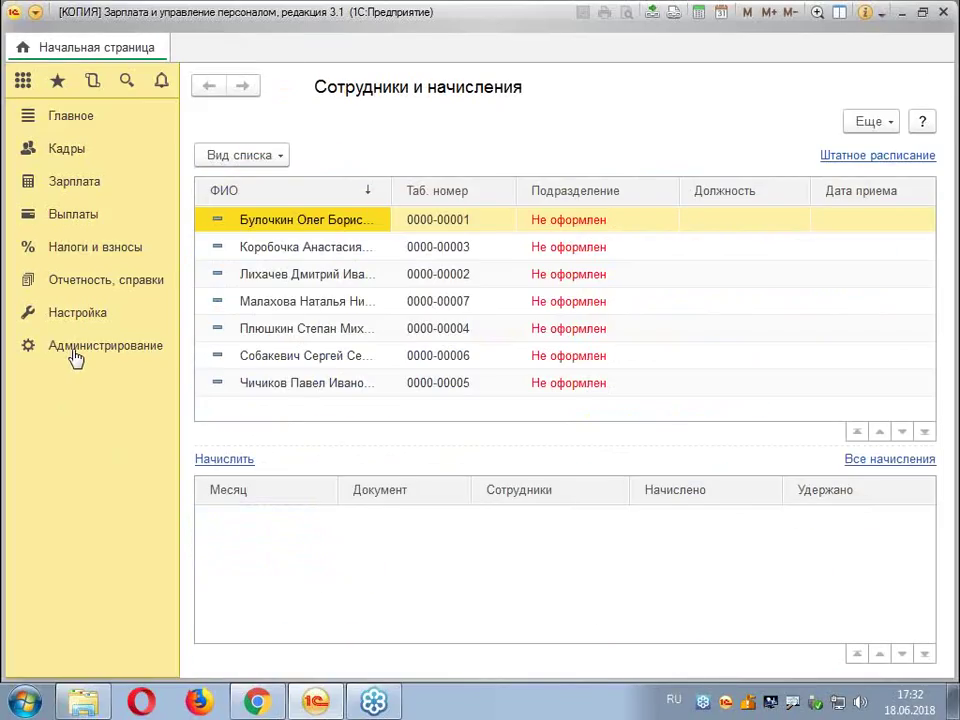
Open the staffing schedule from the Кадры section, examine the list of documents that changed it, and close that list
left_click(68, 158)
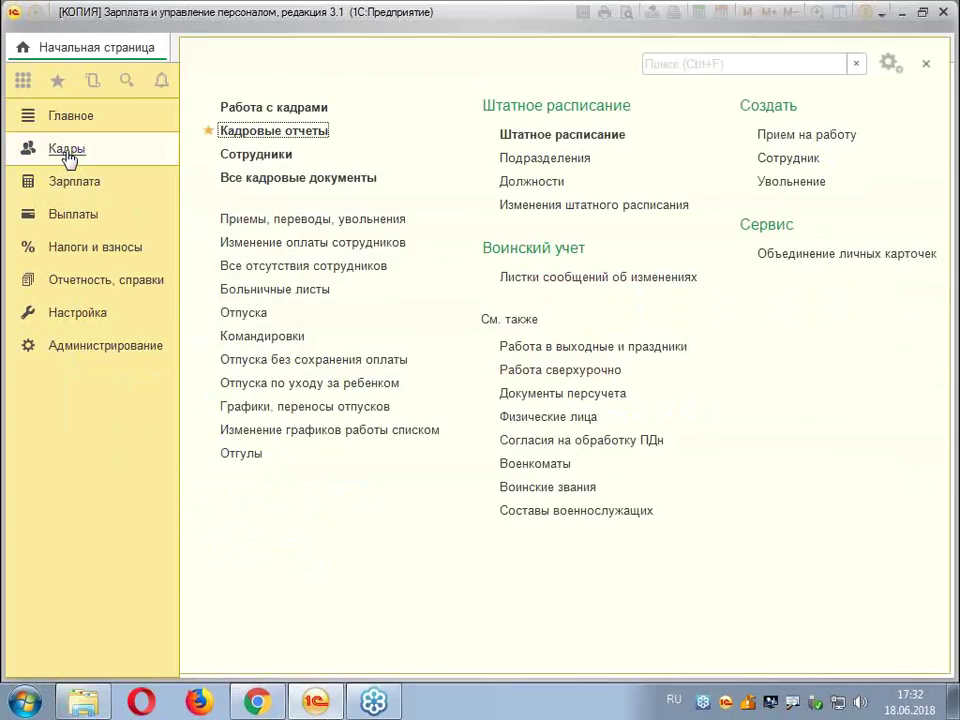
mouse_move(493, 138)
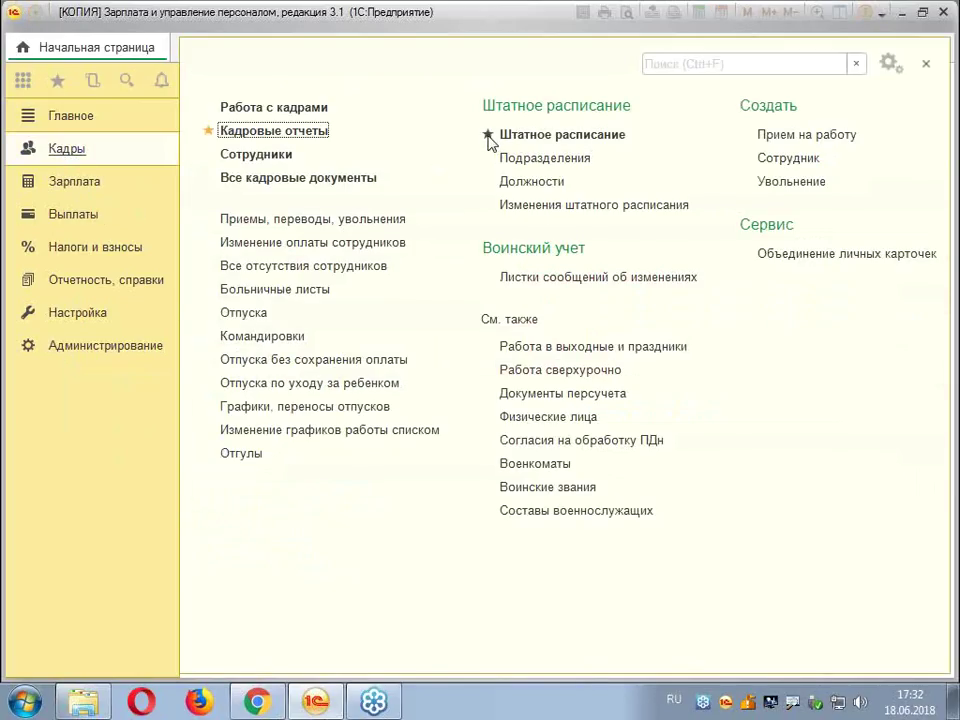
left_click(585, 138)
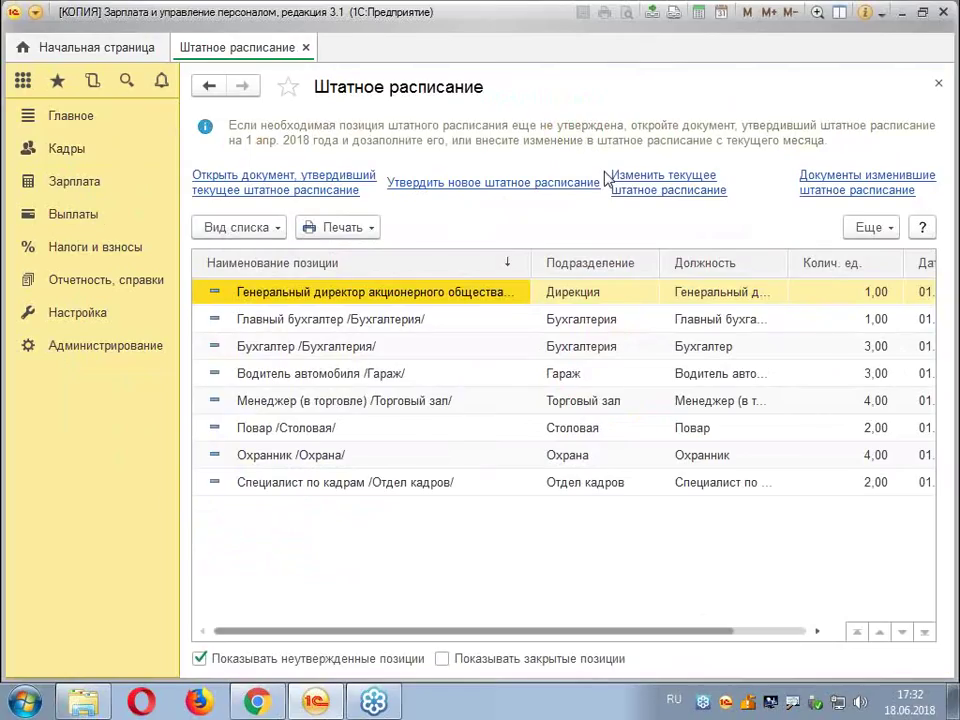
left_click(887, 176)
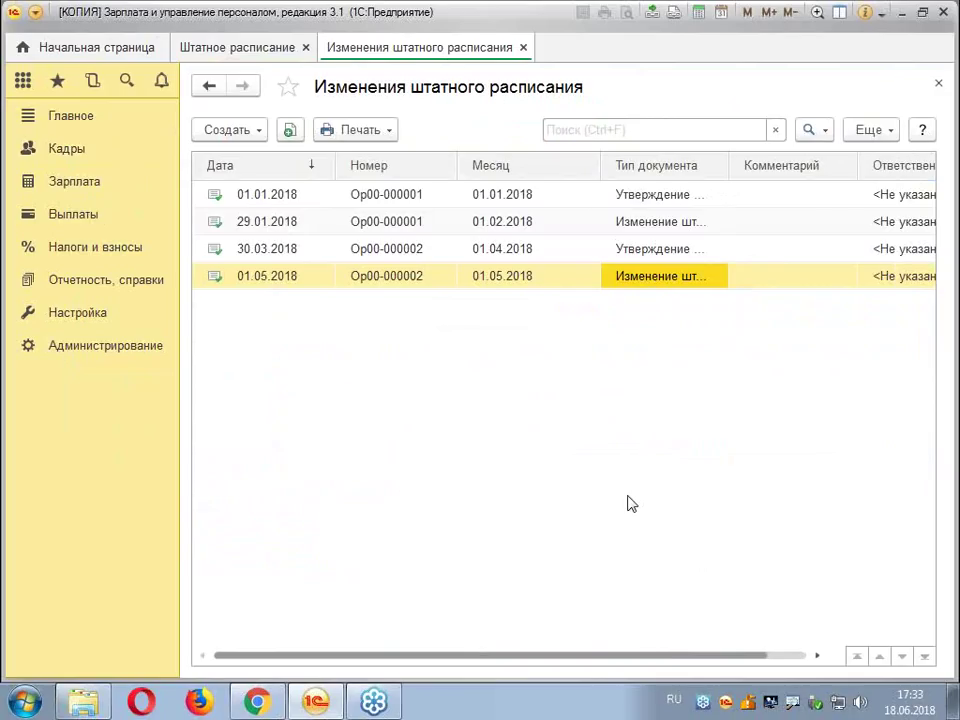
left_click(938, 84)
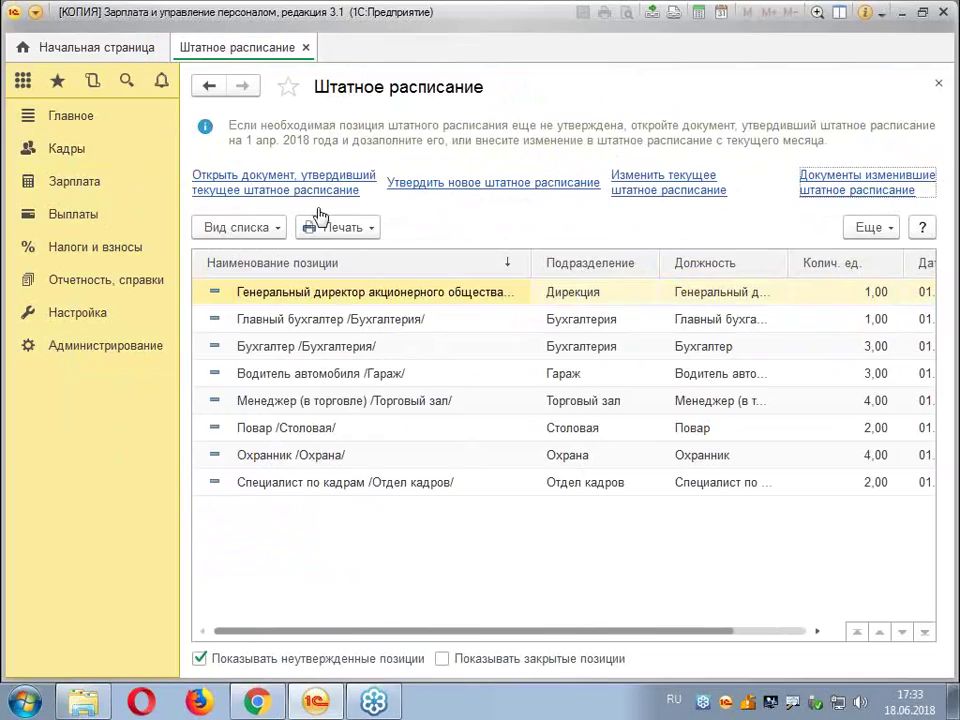
Examine the document approving the current staffing schedule, recheck the list of change documents, and return to the start page
left_click(326, 183)
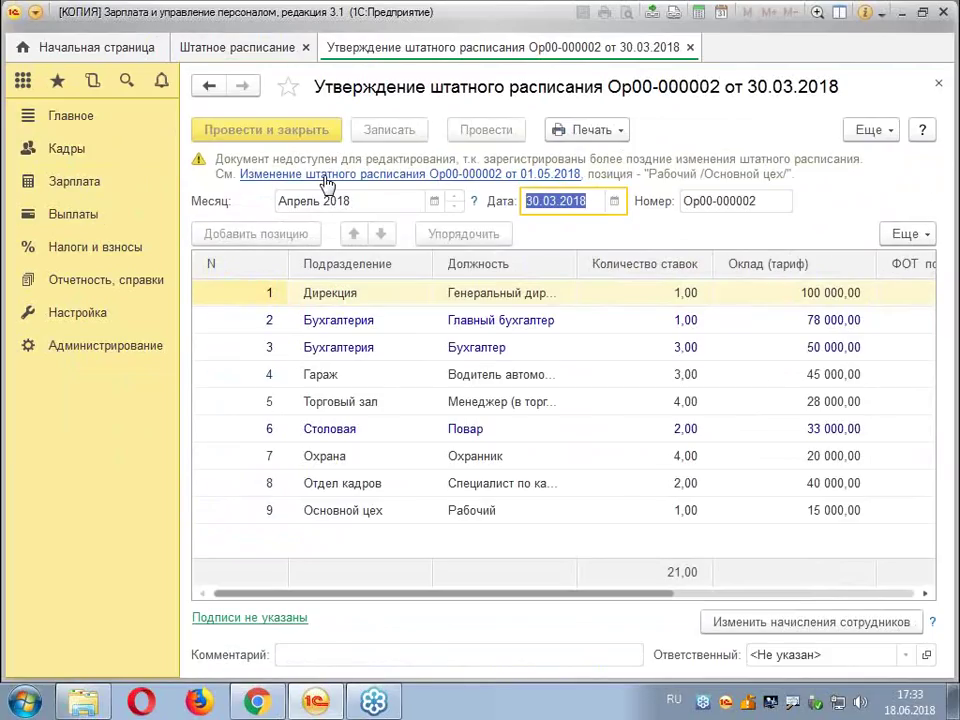
left_click(938, 84)
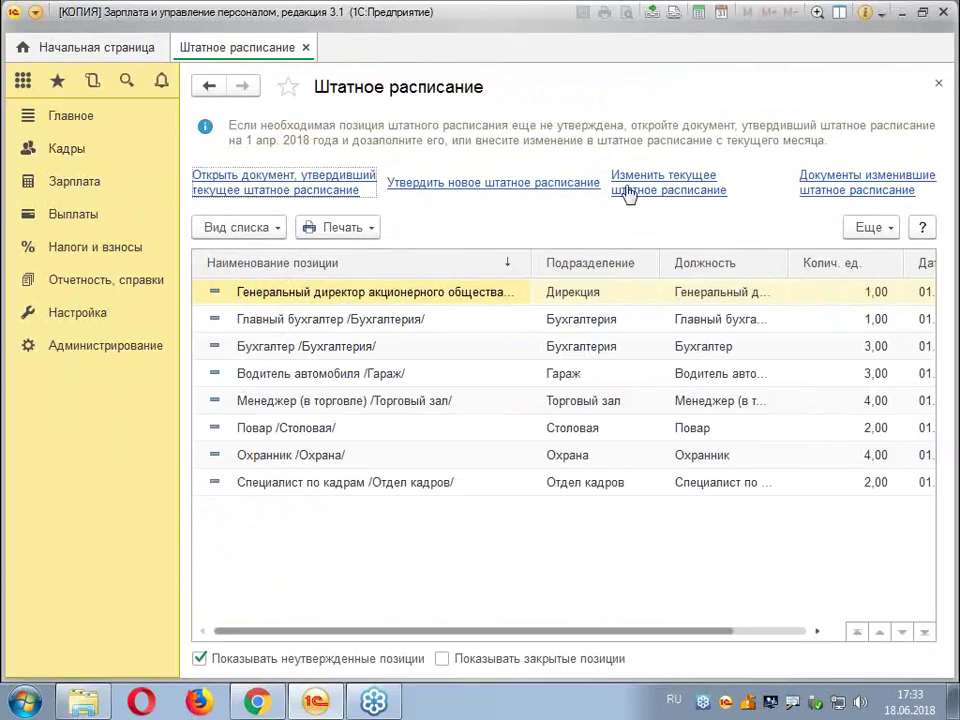
left_click(912, 190)
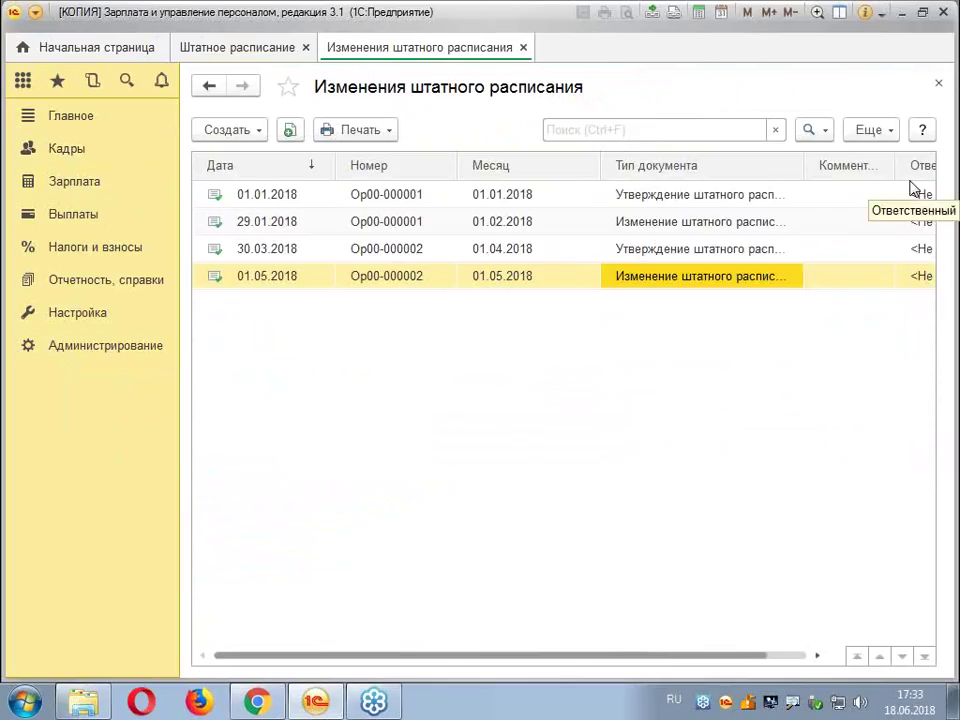
left_click(939, 85)
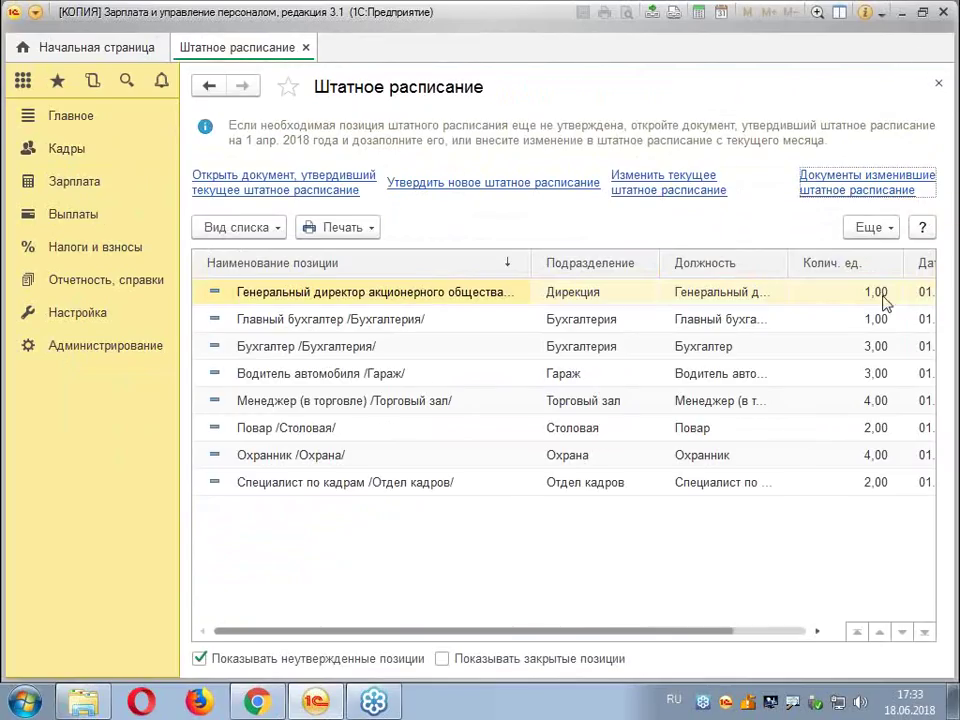
left_click(939, 86)
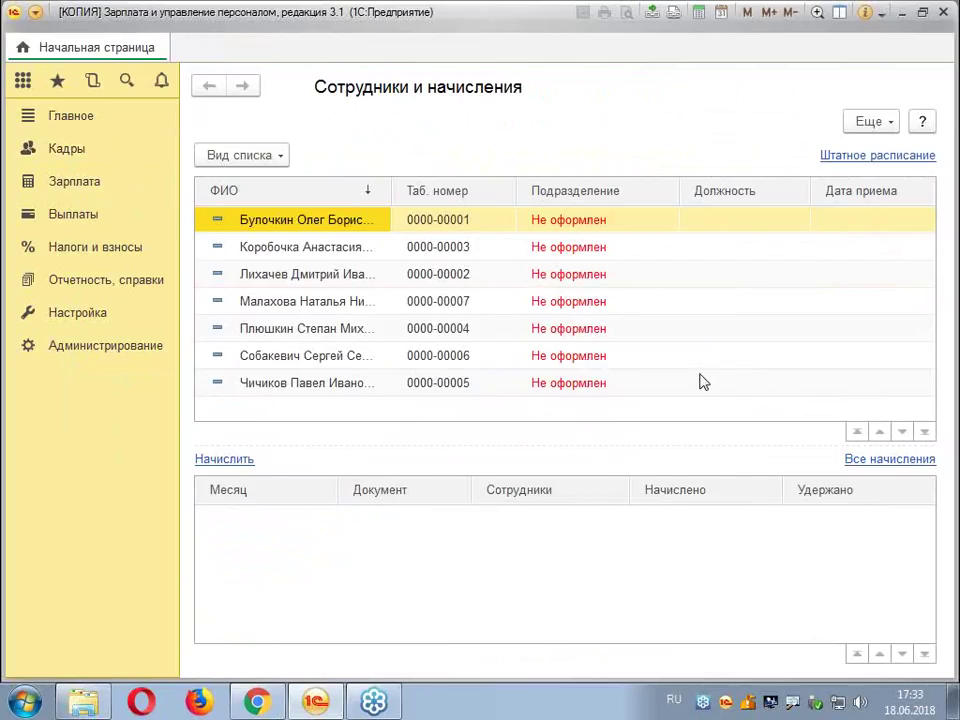
Examine the commands available for the Кадры section's navigation panel, including the Штатное расписание group, and close its settings without changes
left_click(74, 154)
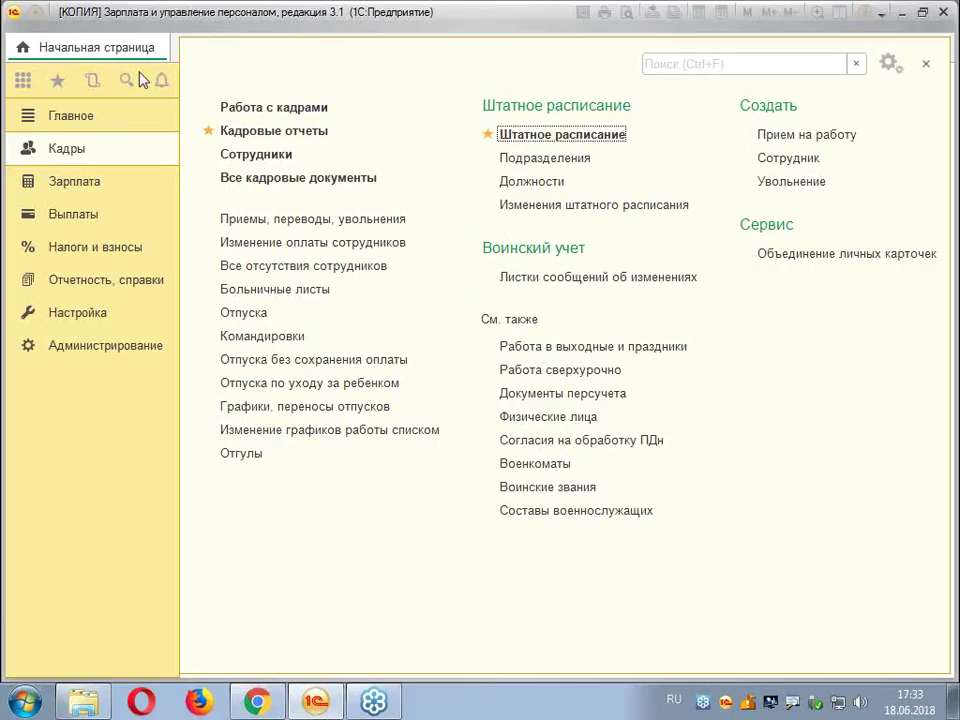
left_click(889, 66)
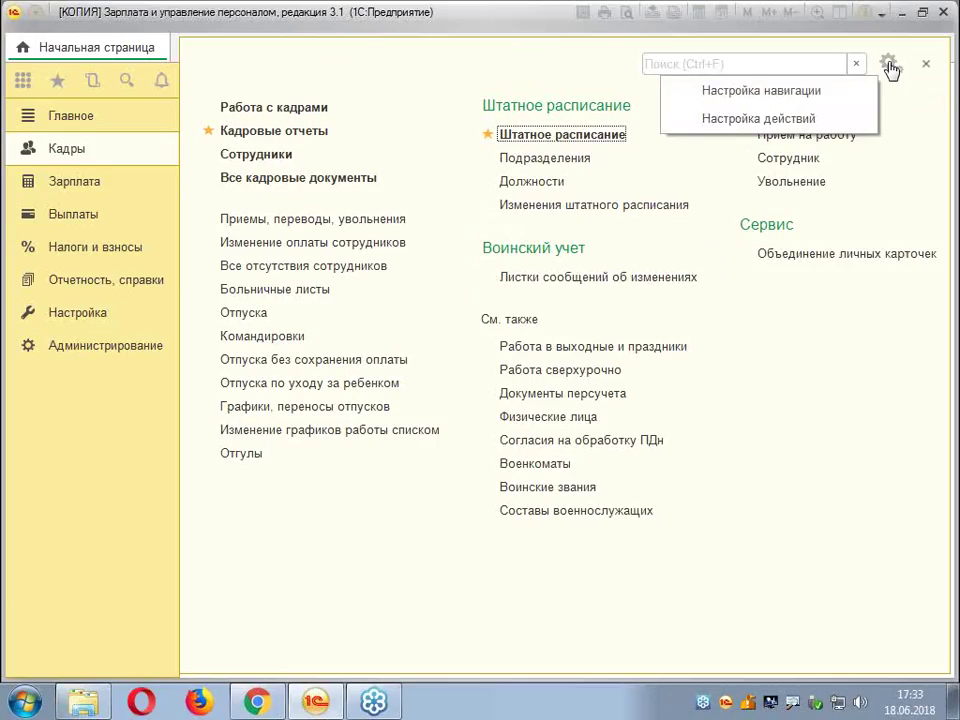
left_click(800, 91)
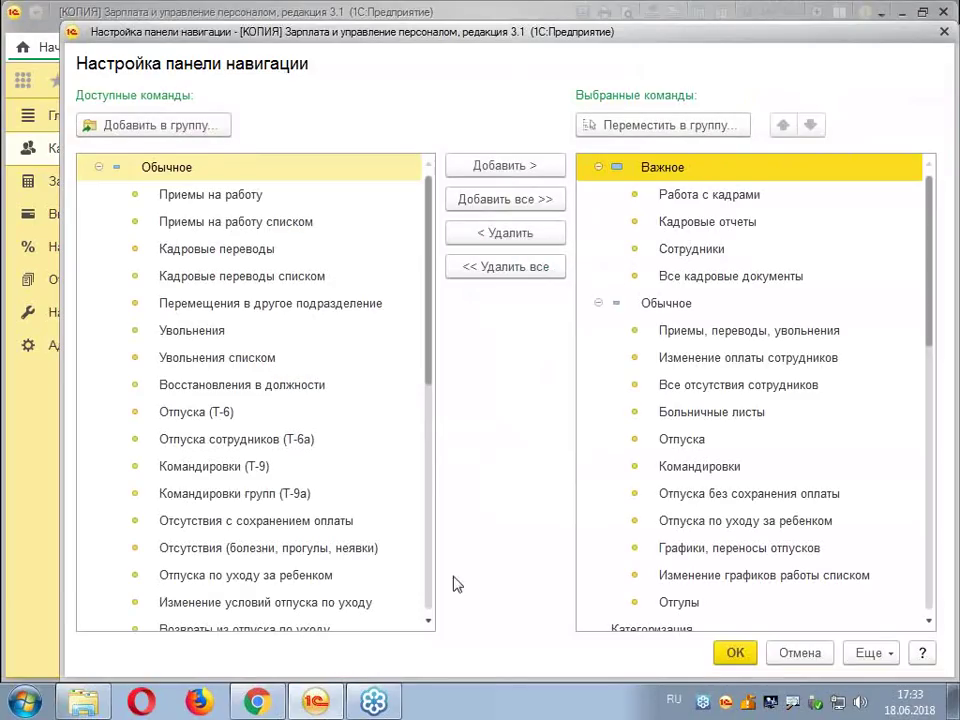
left_click(429, 621)
left_click(429, 621)
left_click(429, 621)
left_click(429, 621)
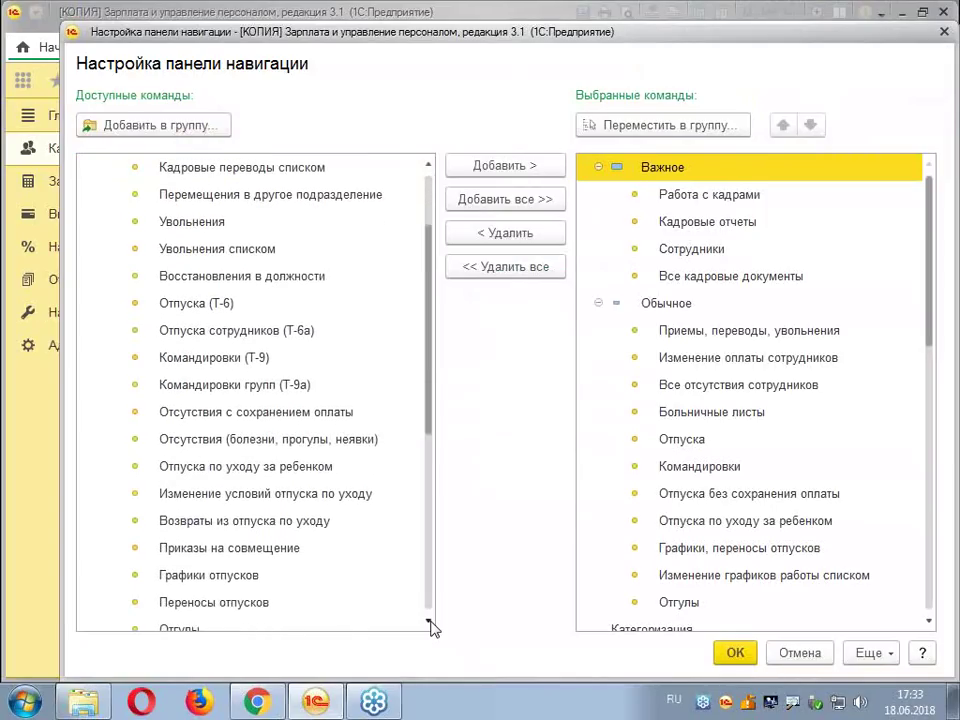
double_click(429, 621)
double_click(429, 621)
left_click(429, 621)
double_click(429, 621)
double_click(429, 621)
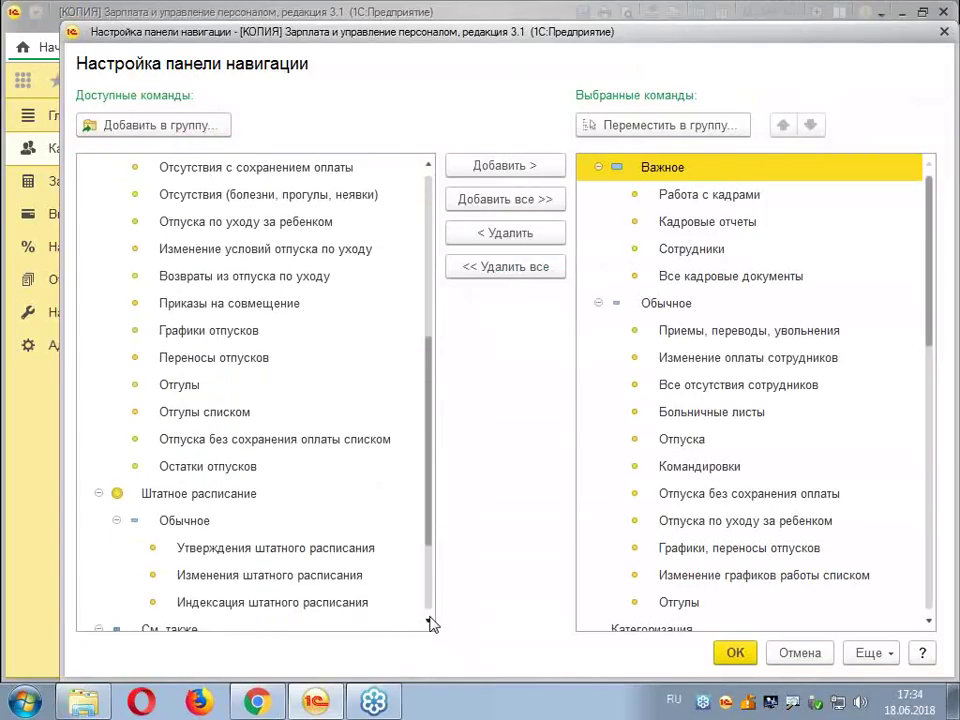
left_click(429, 621)
left_click(429, 621)
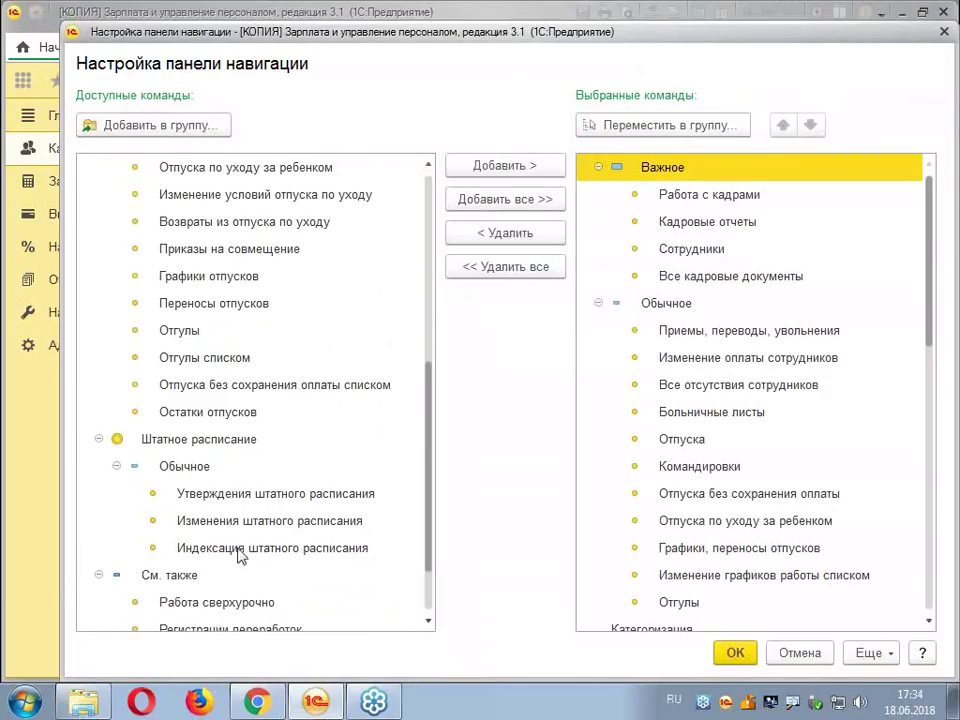
left_click(946, 34)
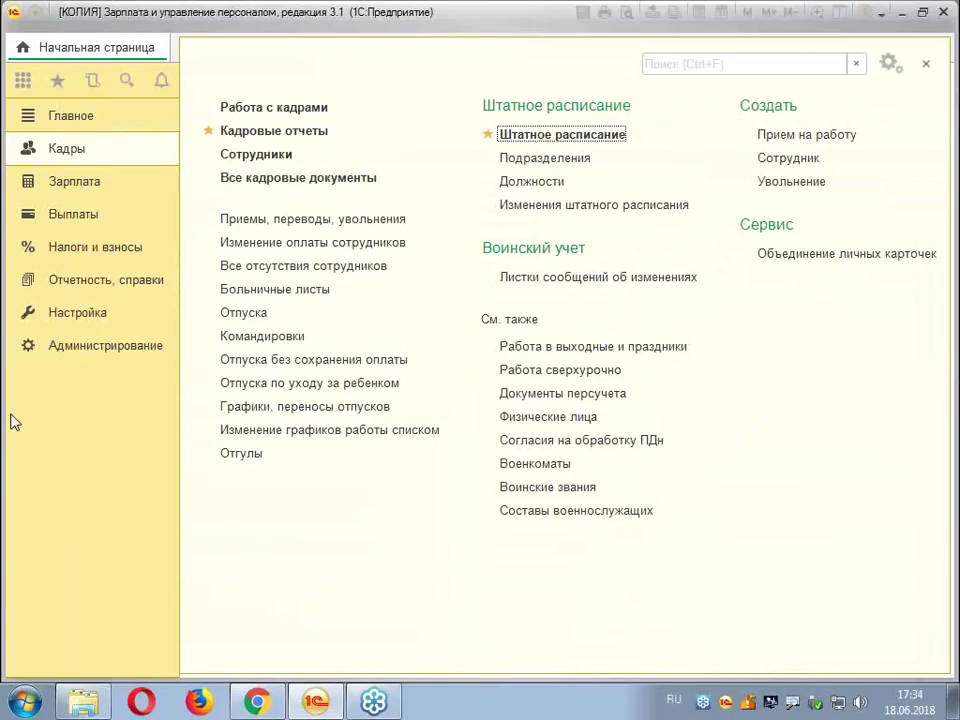
Disable the "Выполняется индексация заработка сотрудников" option in the Расчет зарплаты settings and close them
left_click(86, 320)
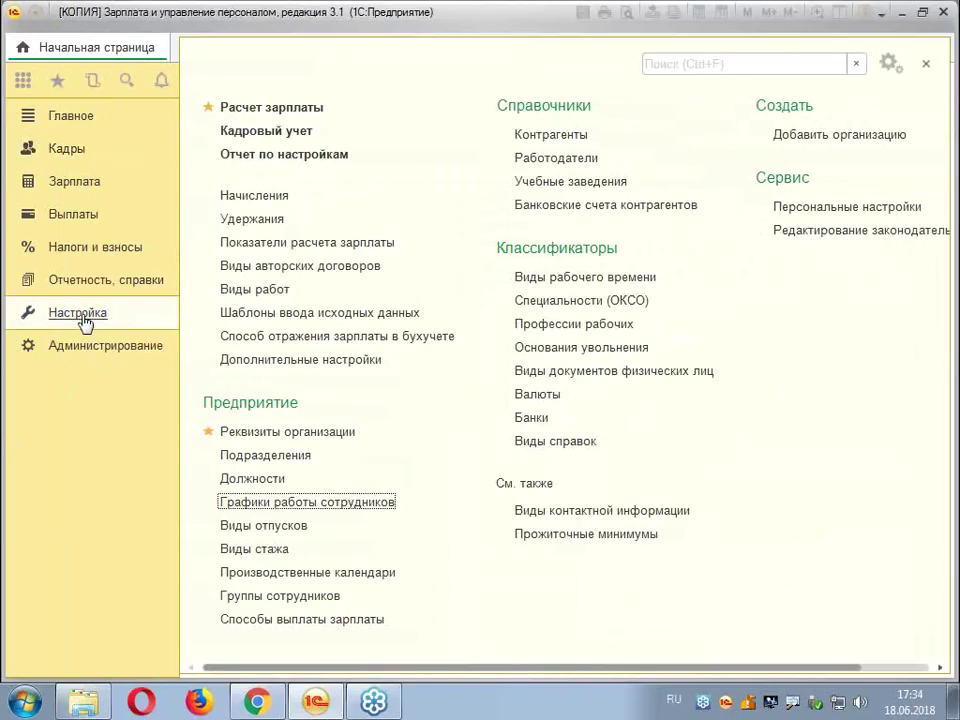
left_click(279, 109)
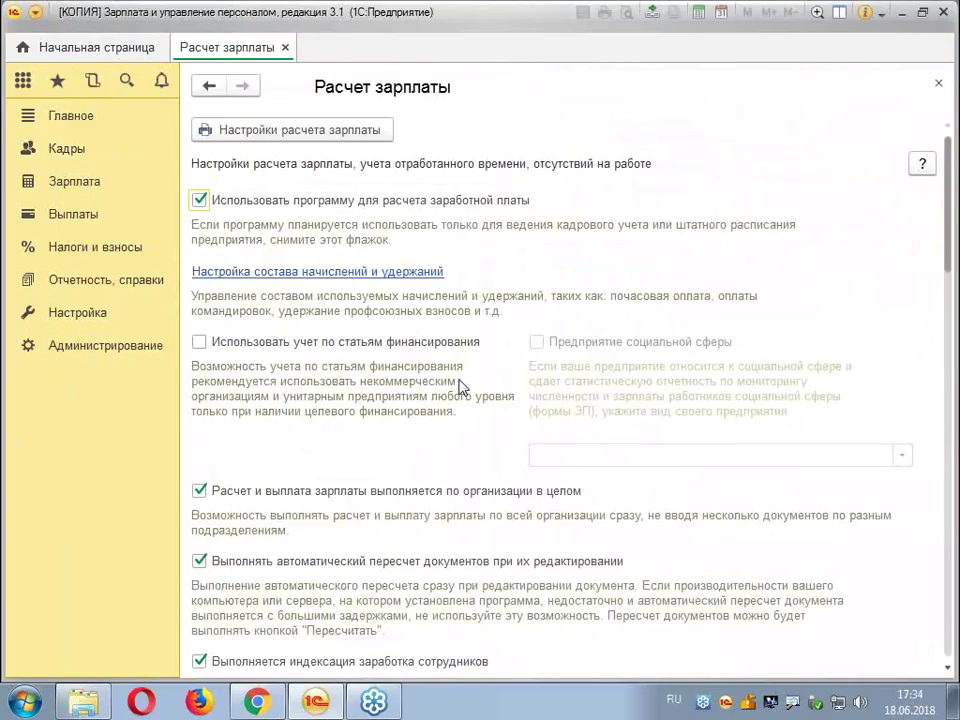
scroll(472, 420, "down", 4)
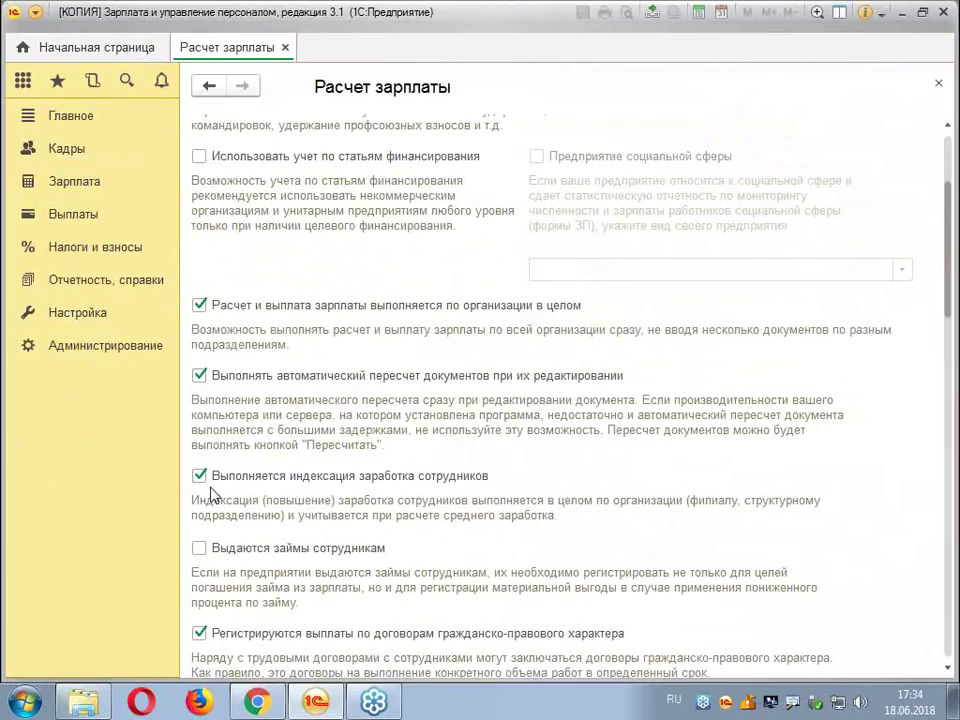
scroll(210, 494, "down", 3)
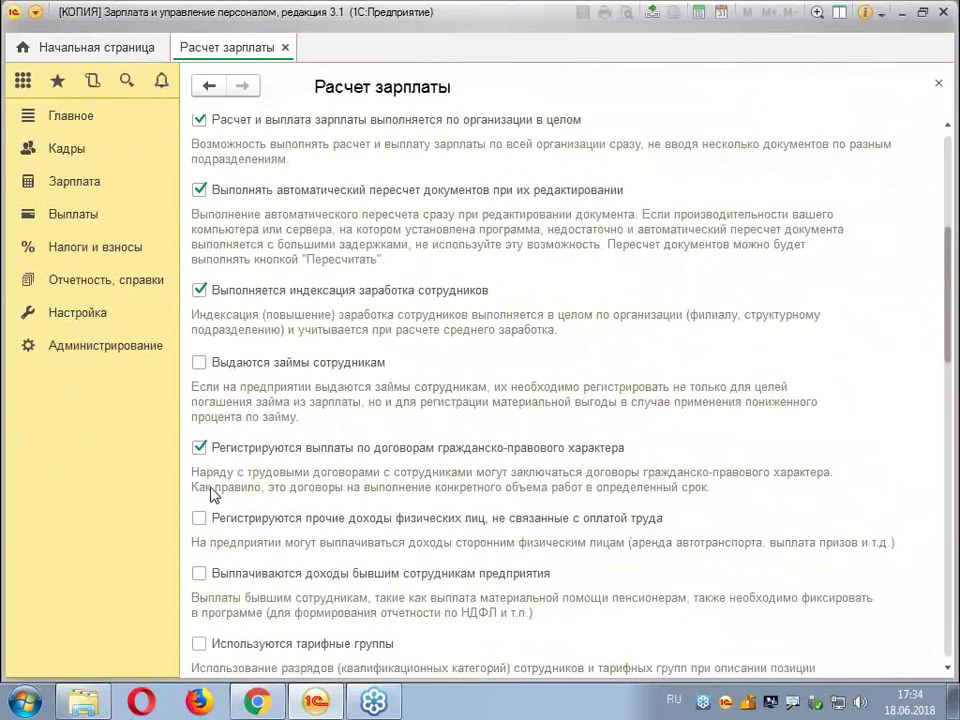
scroll(210, 494, "up", 6)
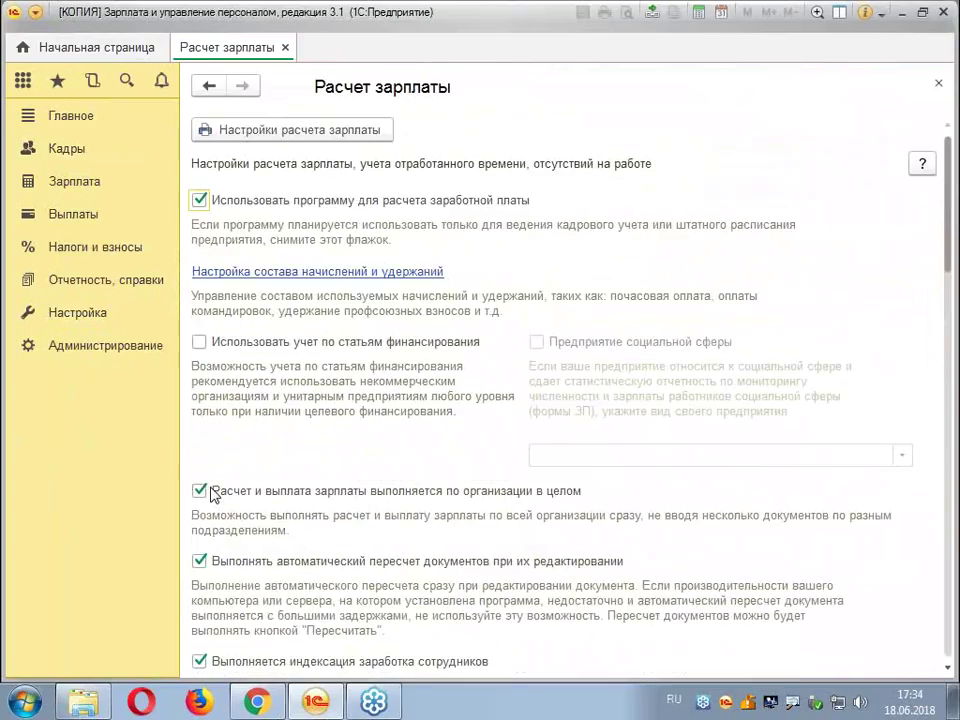
scroll(184, 491, "down", 6)
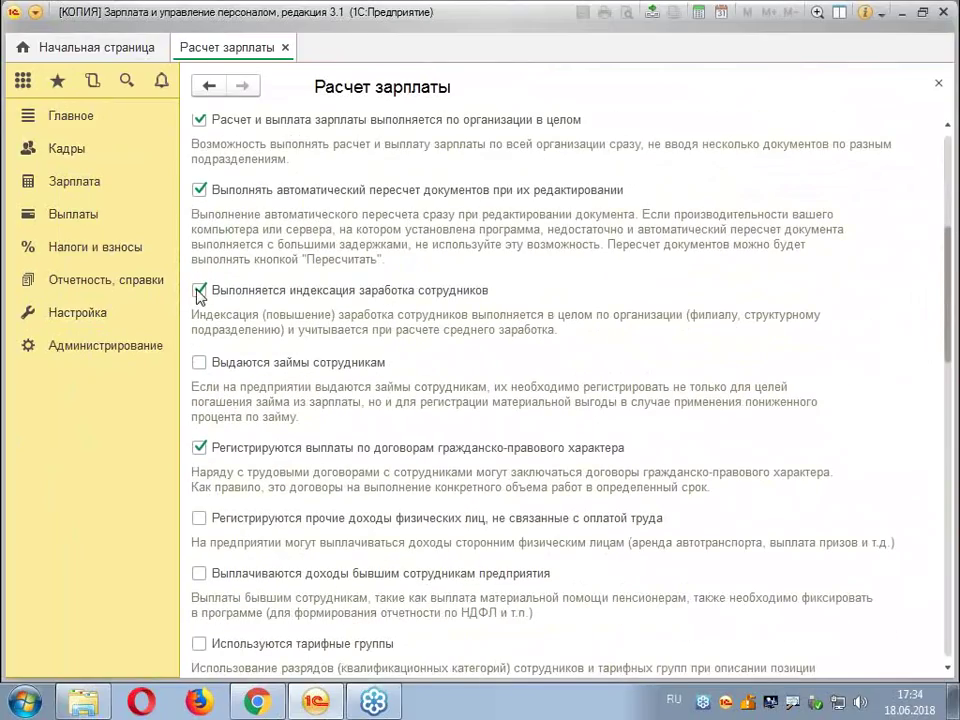
left_click(199, 289)
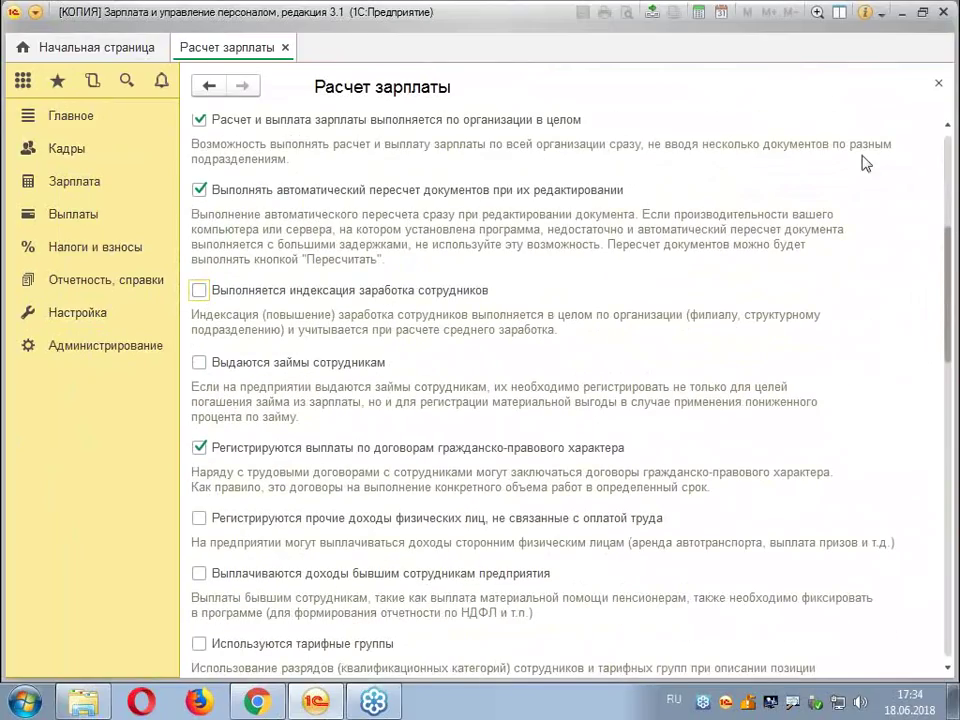
left_click(937, 84)
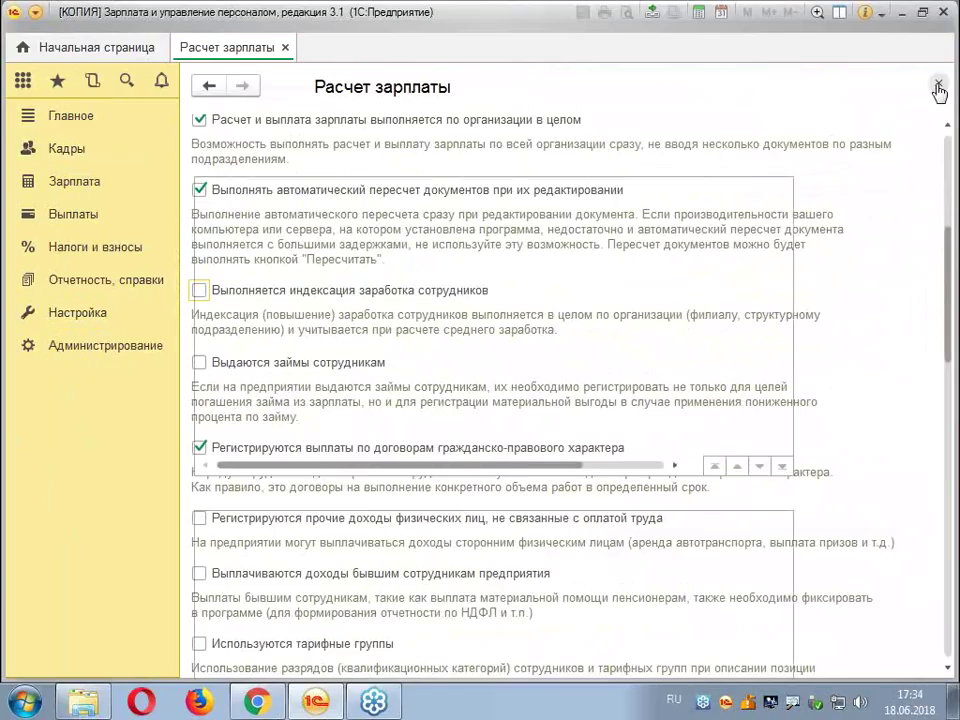
Recheck the available Штатное расписание commands in the Кадры navigation panel settings, and close the settings
left_click(62, 148)
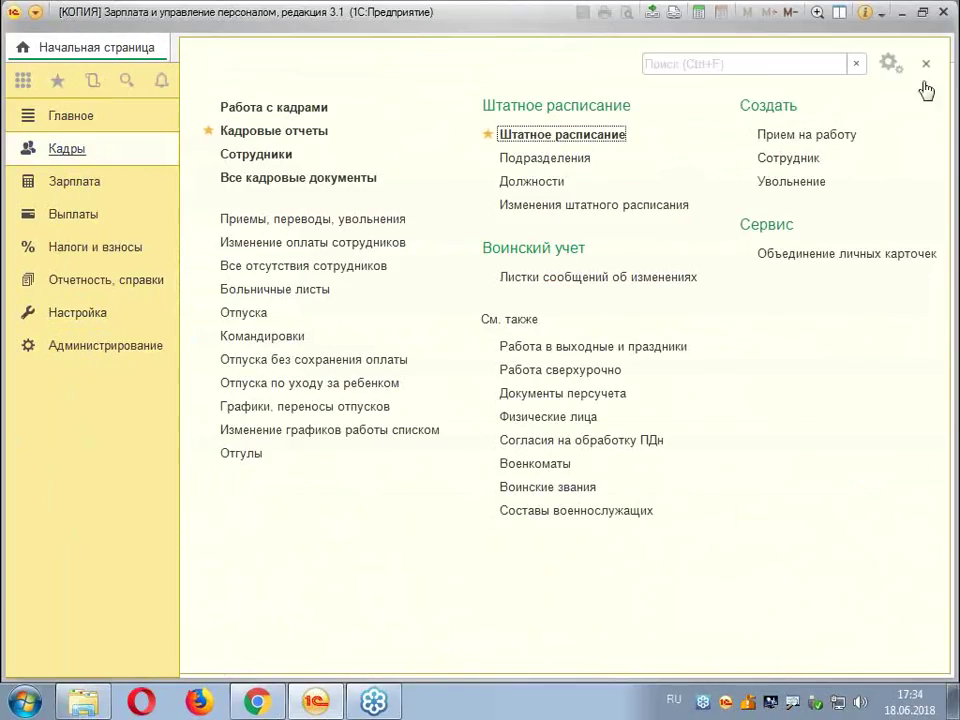
left_click(889, 63)
left_click(760, 90)
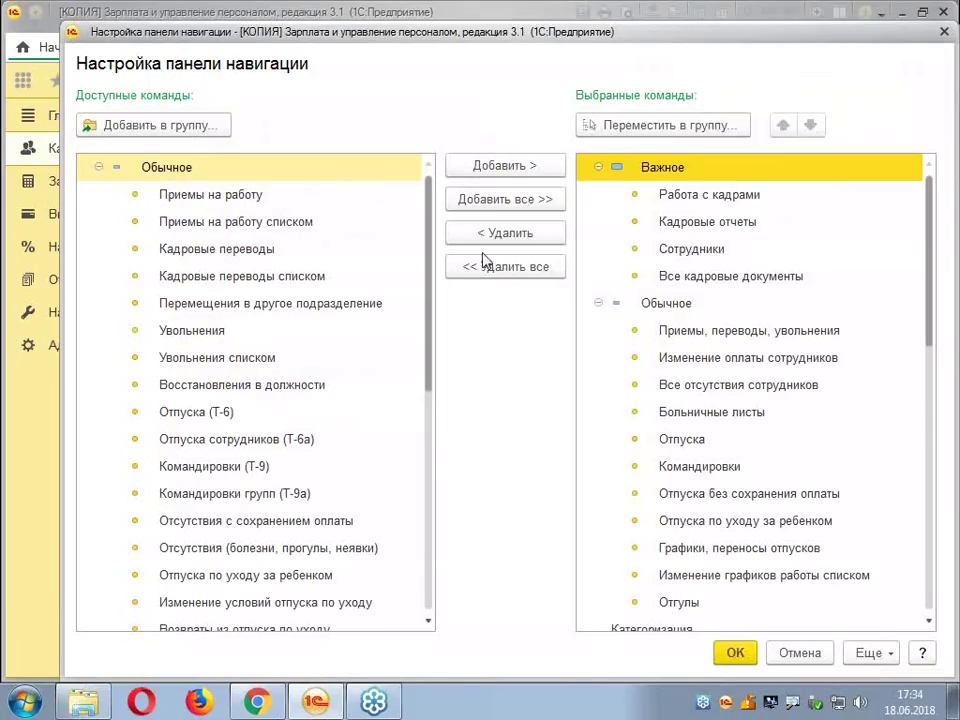
left_click_drag(428, 373, 429, 568)
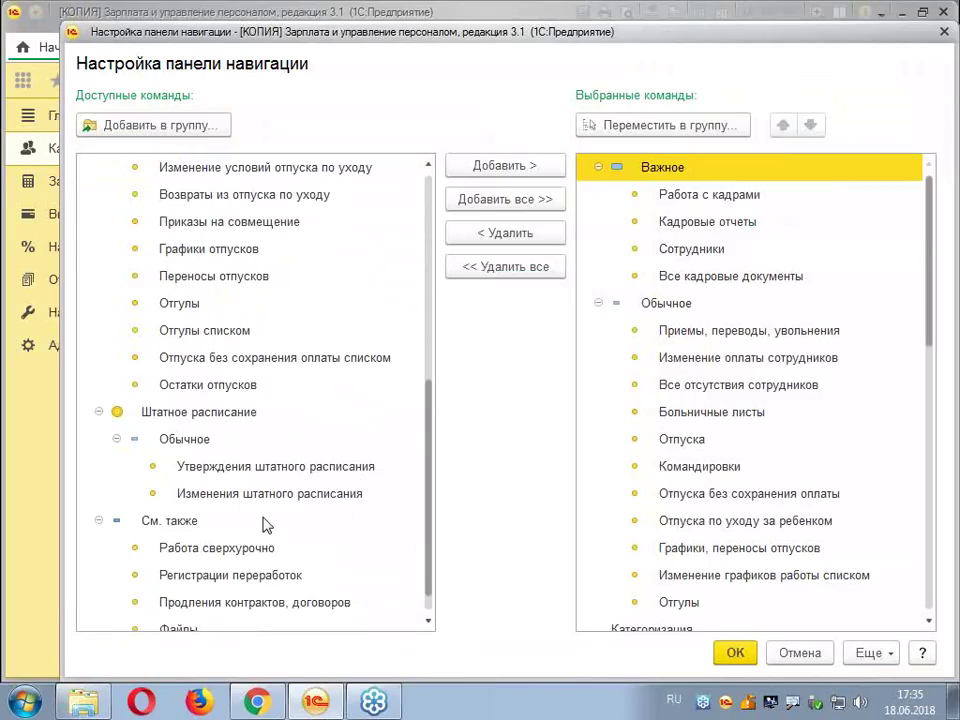
left_click(944, 36)
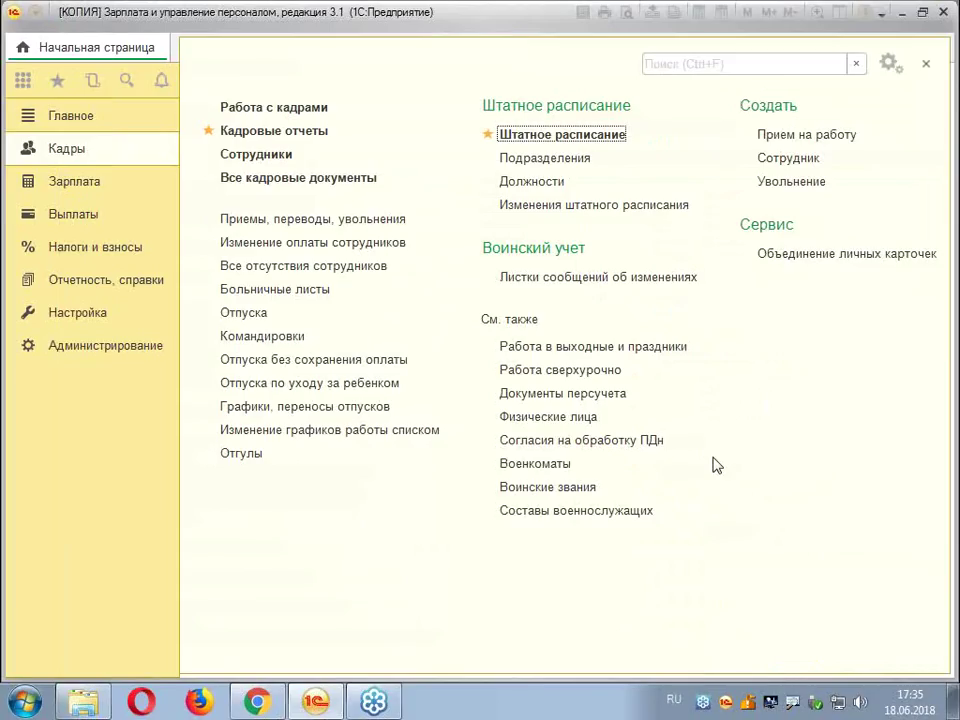
Enable the "Выполняется индексация заработка сотрудников" option in the Расчет зарплаты settings
left_click(78, 314)
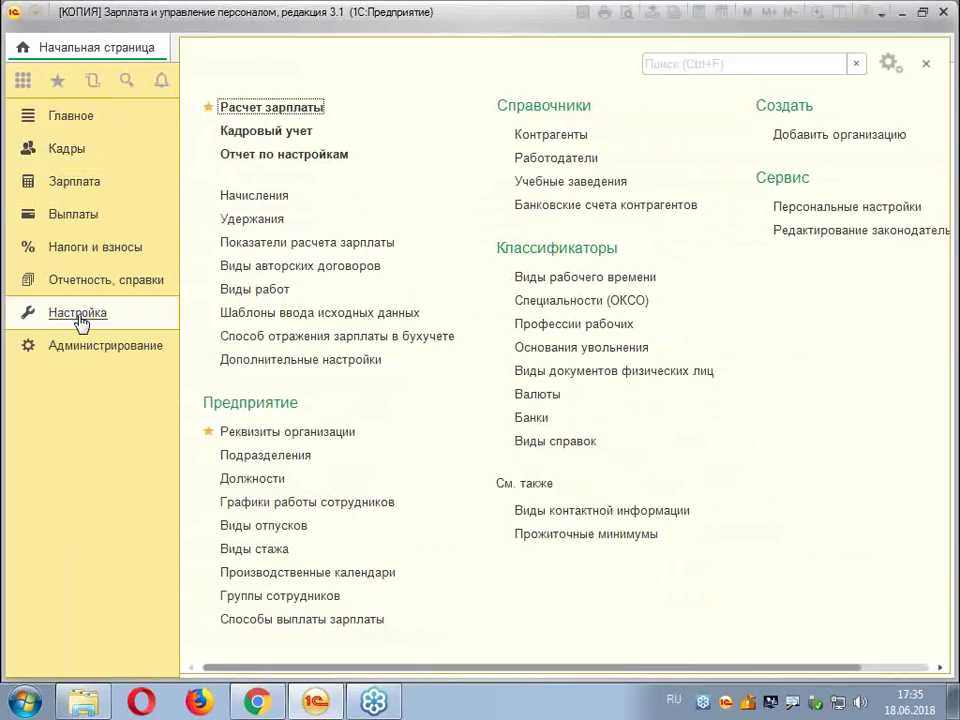
left_click(280, 108)
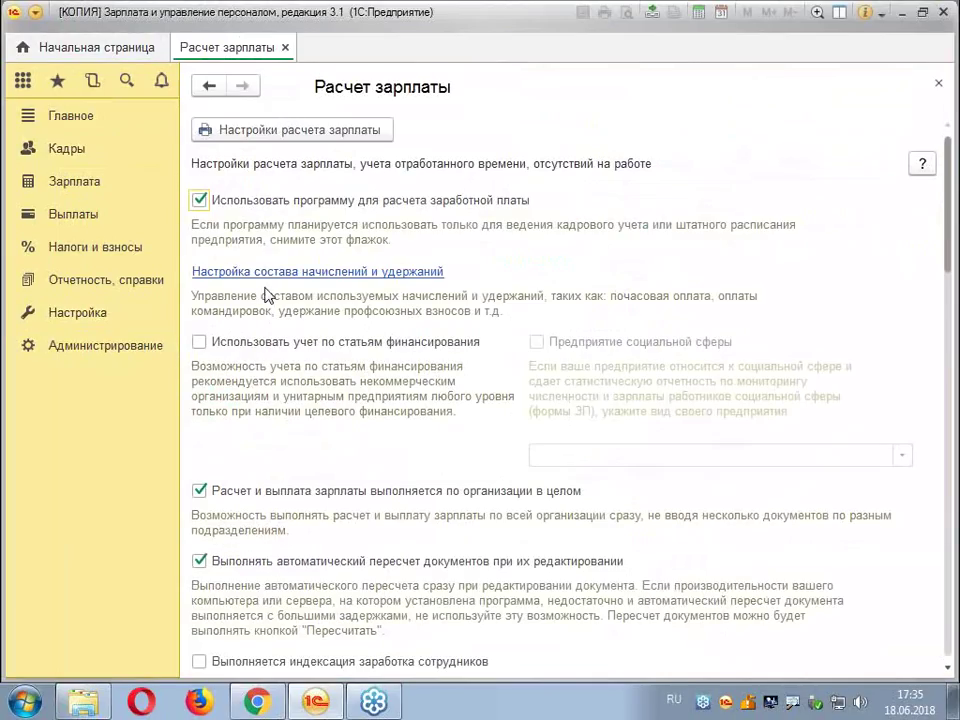
scroll(235, 304, "down", 3)
scroll(237, 305, "down", 3)
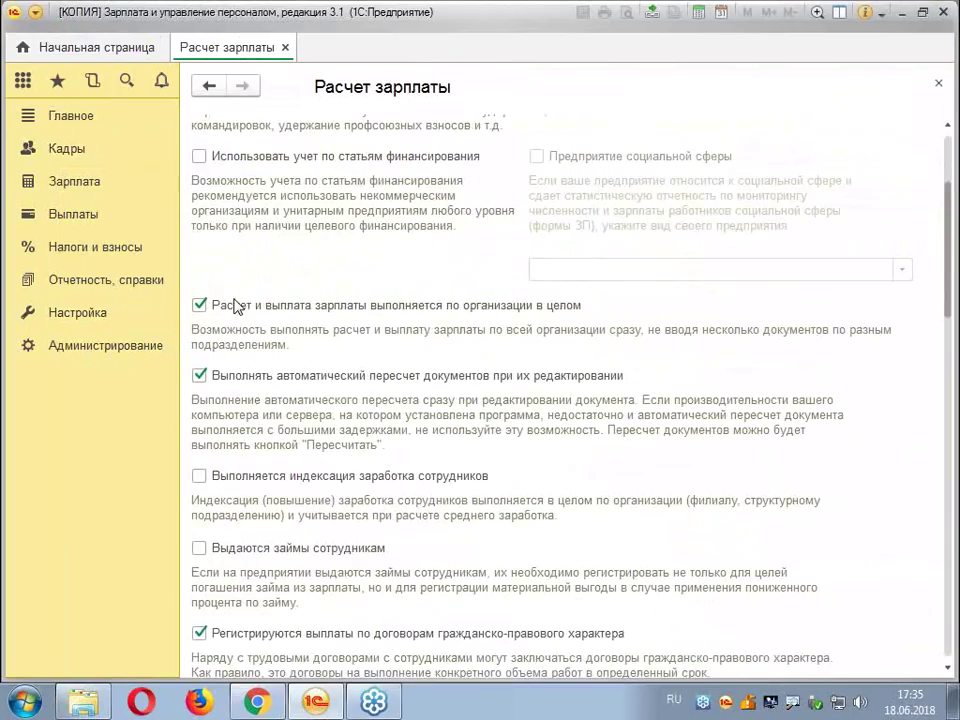
left_click(200, 477)
scroll(514, 542, "down", 3)
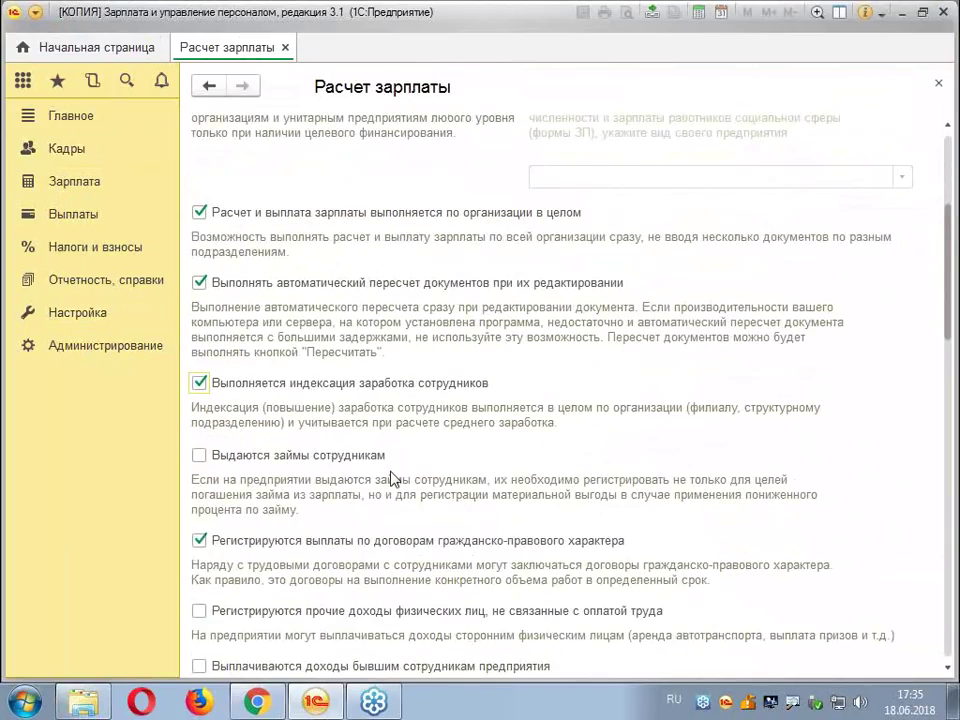
scroll(393, 480, "down", 20)
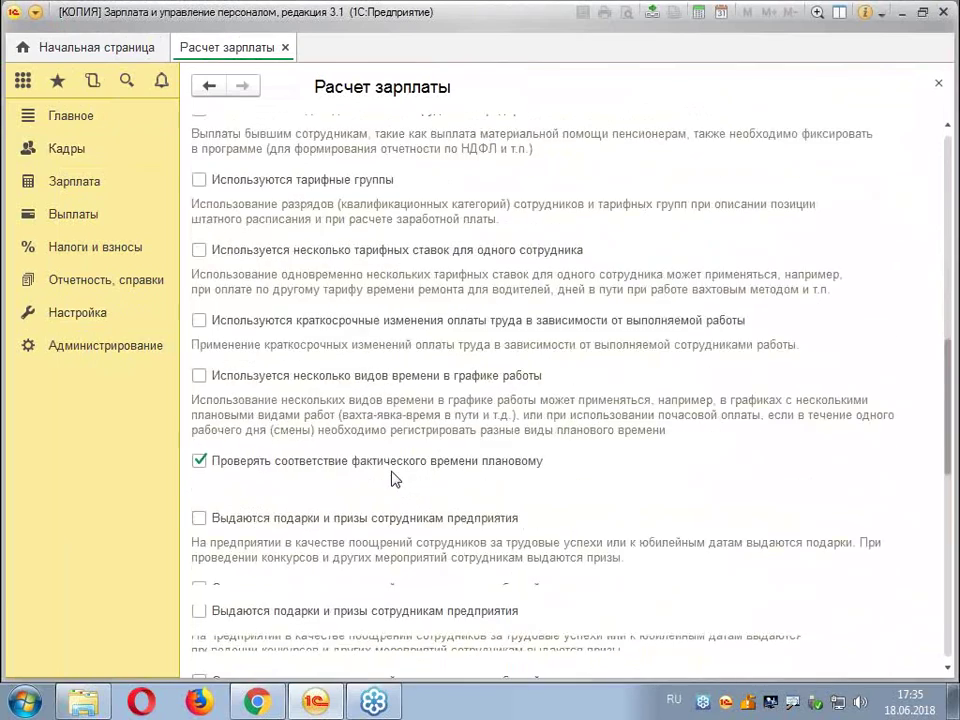
scroll(393, 480, "up", 20)
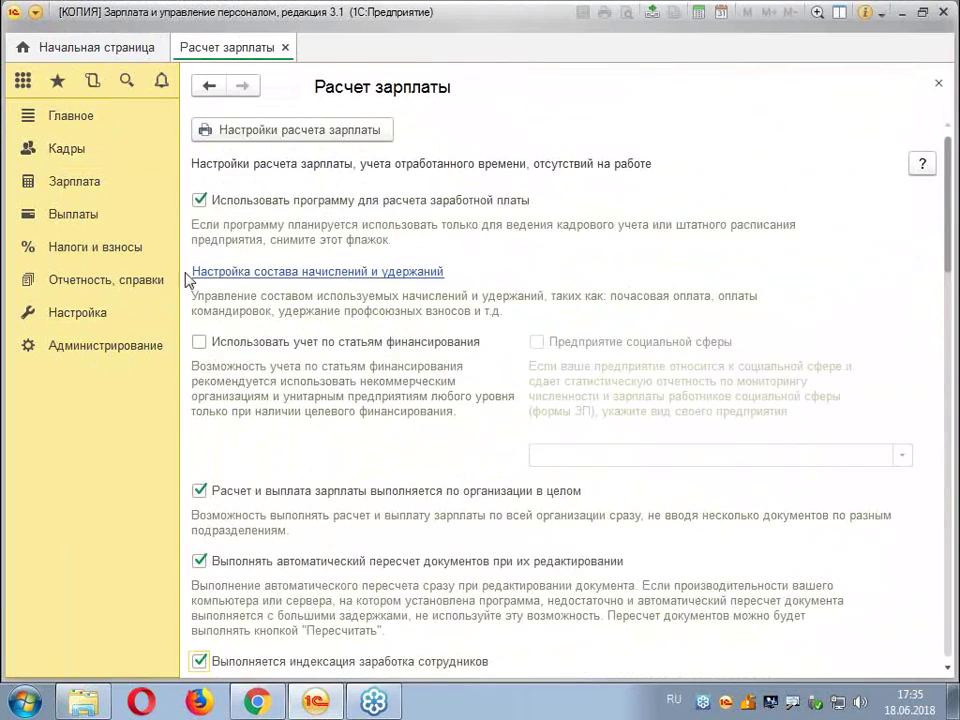
Examine every category of the accrual and deduction composition settings, from hourly pay through Удержания, and close them with the payroll settings
left_click(420, 272)
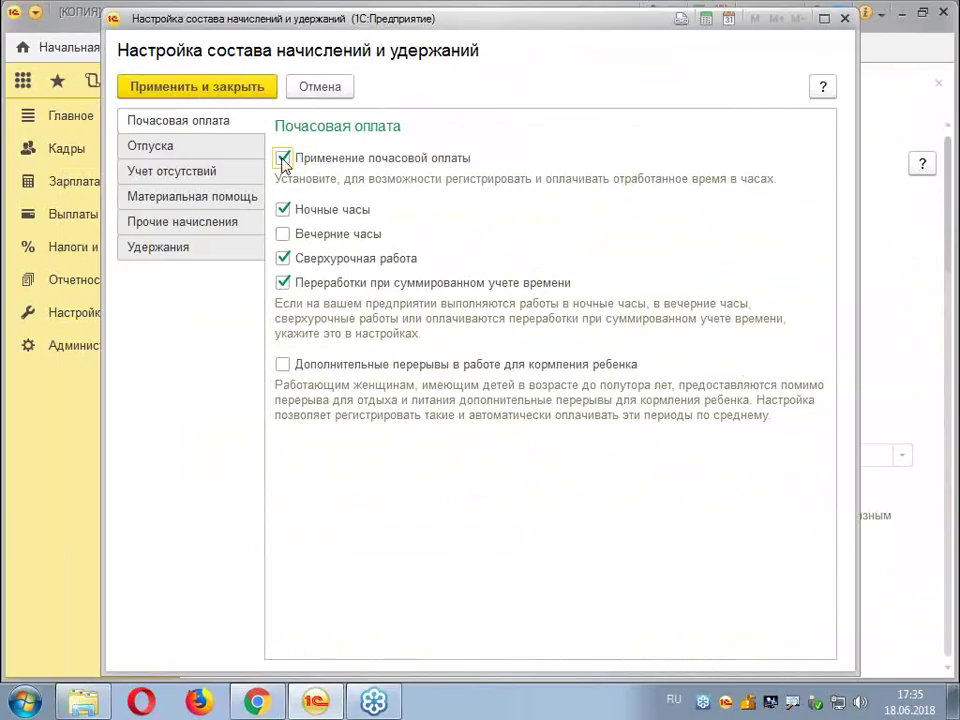
left_click(138, 146)
left_click(157, 178)
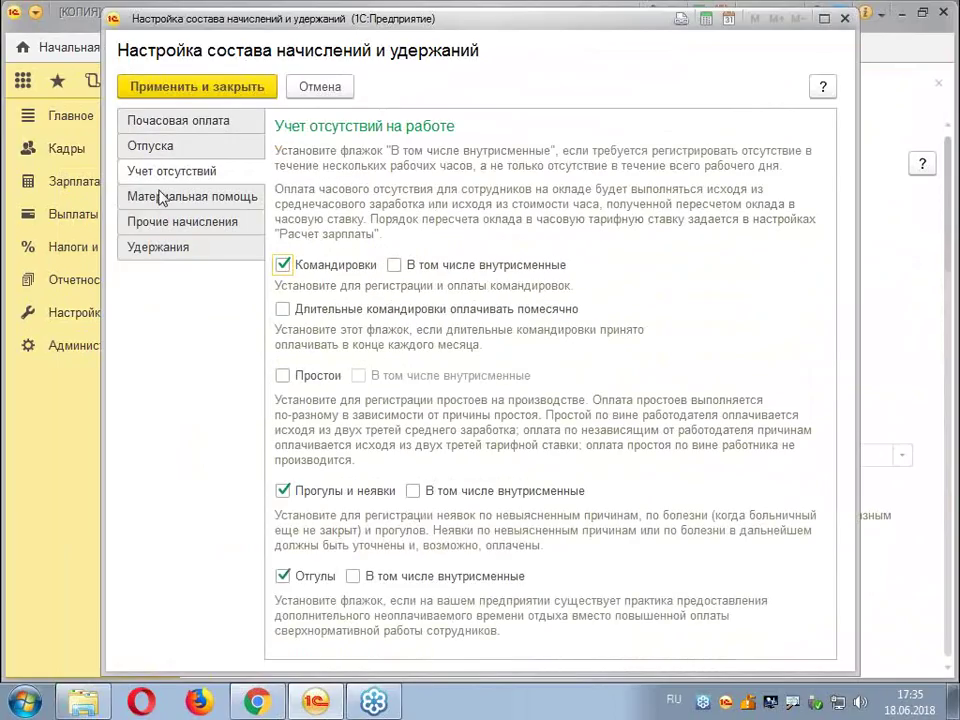
left_click(161, 200)
left_click(149, 224)
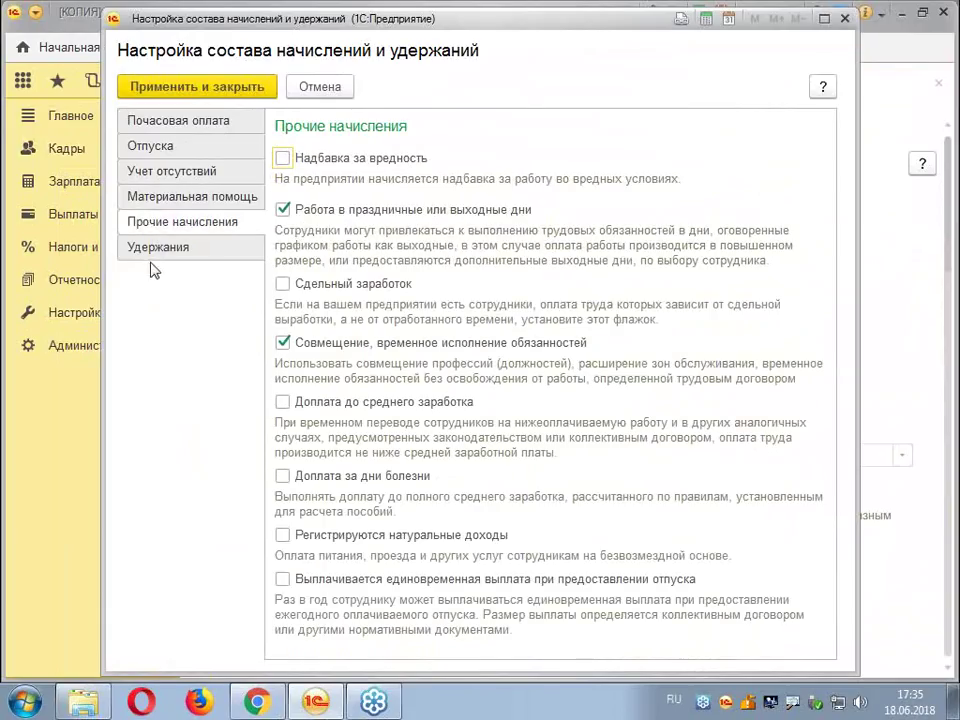
left_click(155, 246)
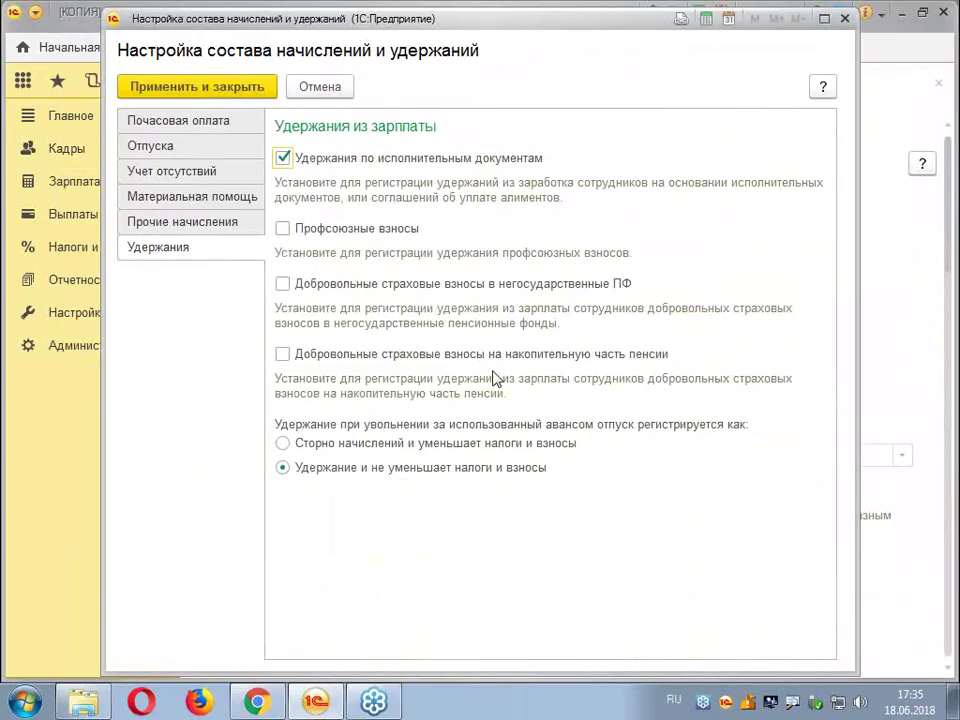
left_click(220, 87)
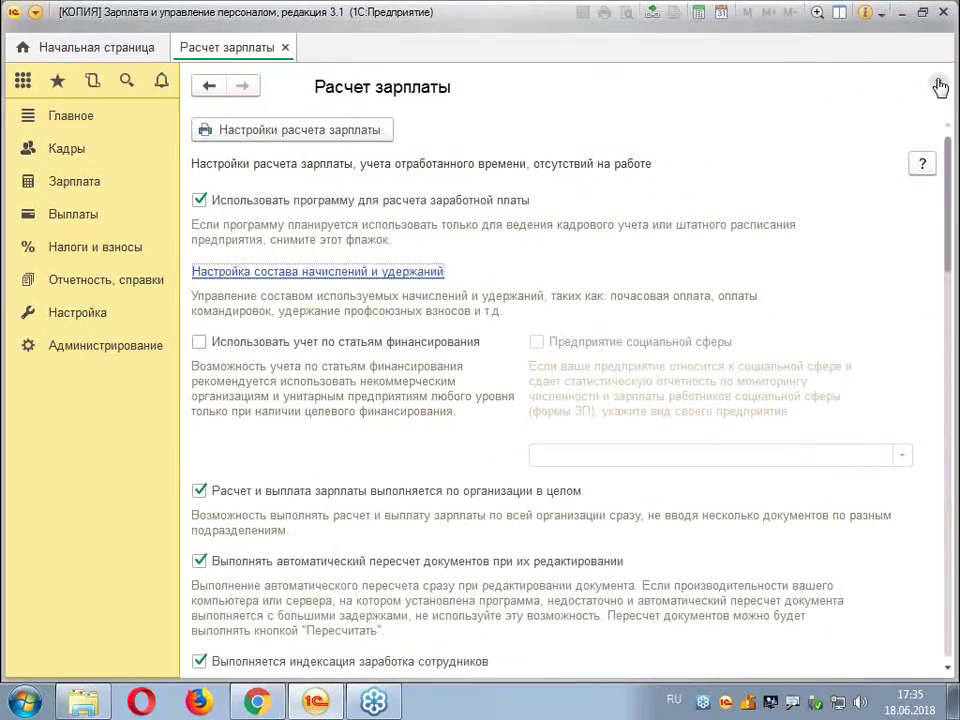
left_click(940, 83)
Add the Индексация штатного расписания command to the Кадры section's navigation panel and save the panel settings
left_click(70, 150)
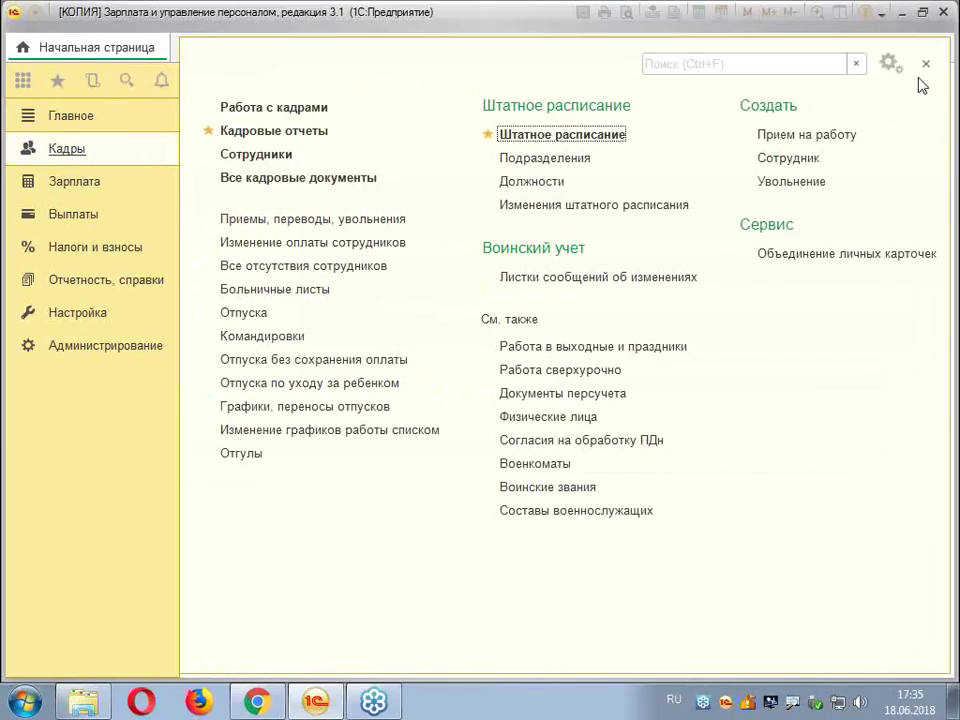
left_click(888, 65)
left_click(815, 92)
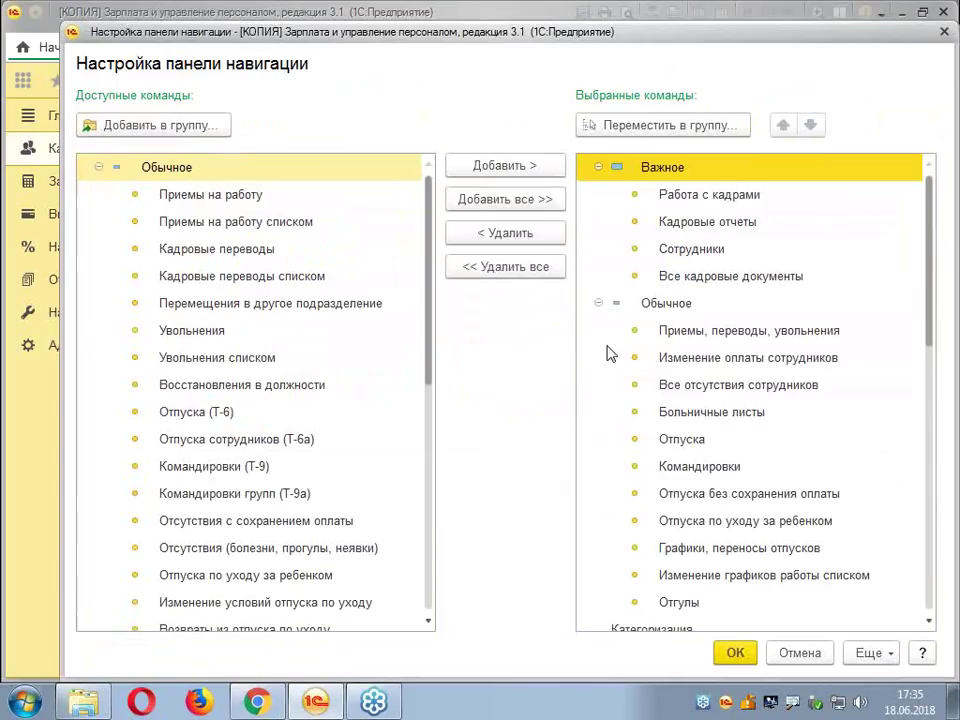
left_click(427, 624)
left_click_drag(427, 624, 427, 621)
left_click(190, 575)
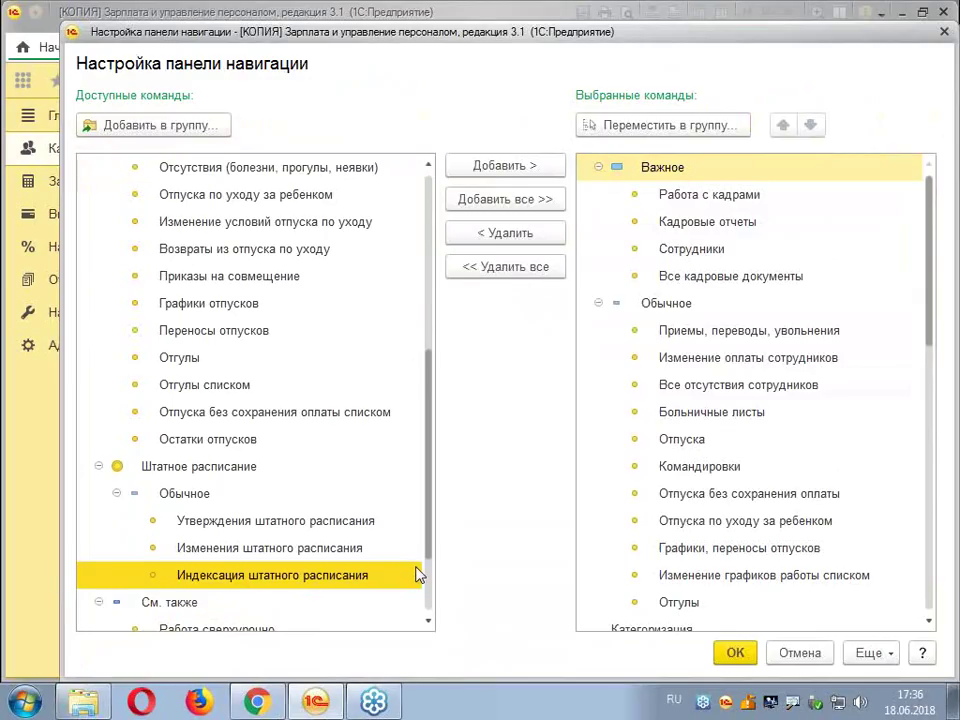
left_click(514, 169)
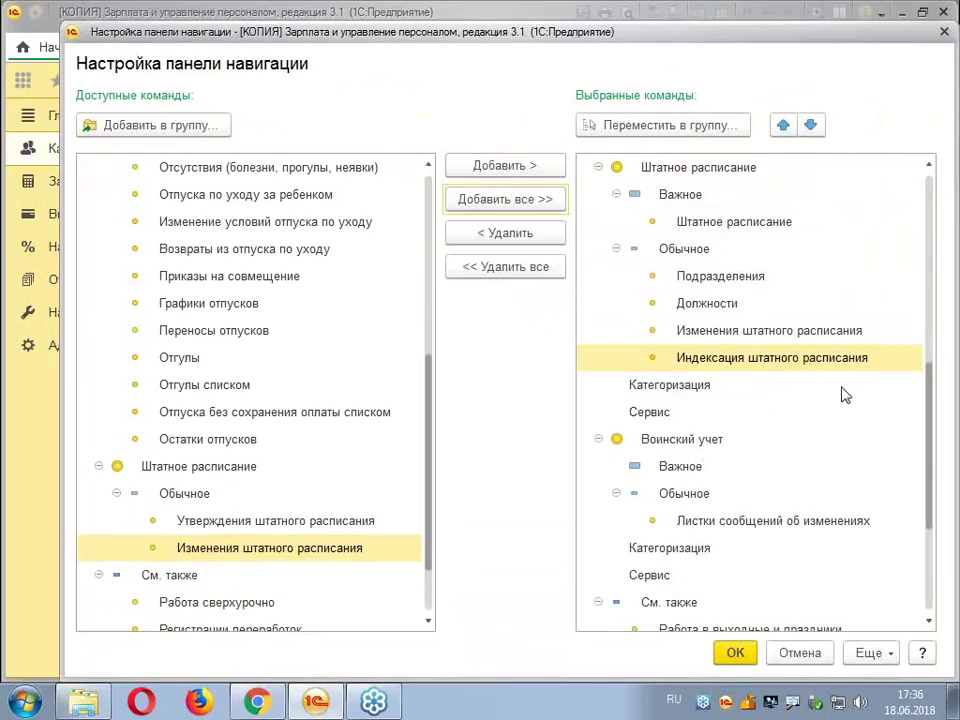
left_click(740, 654)
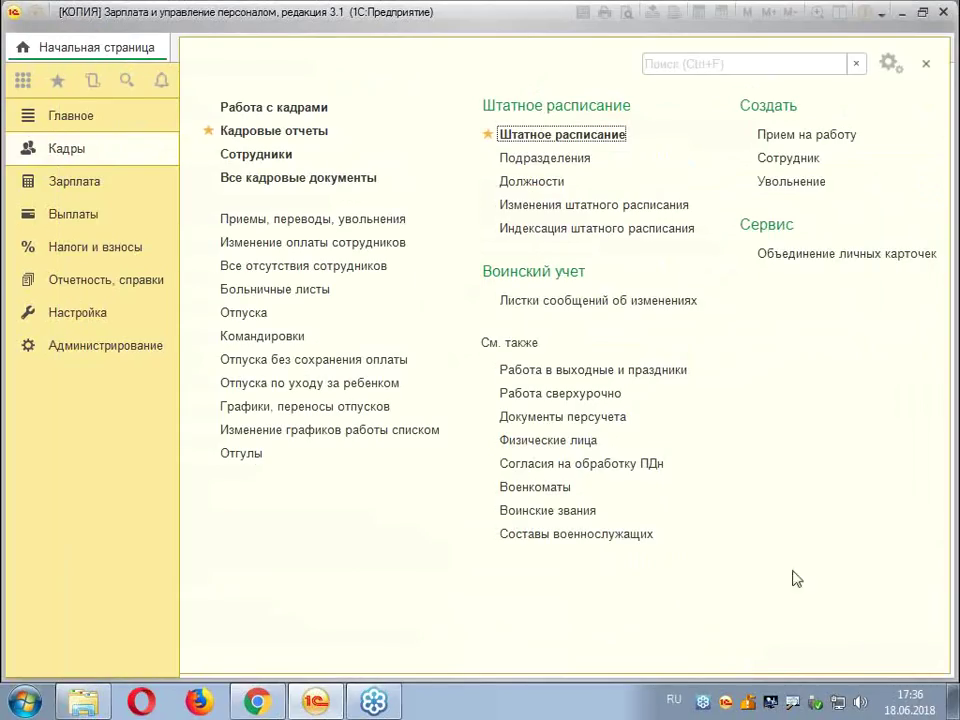
Add Индексация штатного расписания to the favorites, open its document list from there, and close the list
left_click(488, 231)
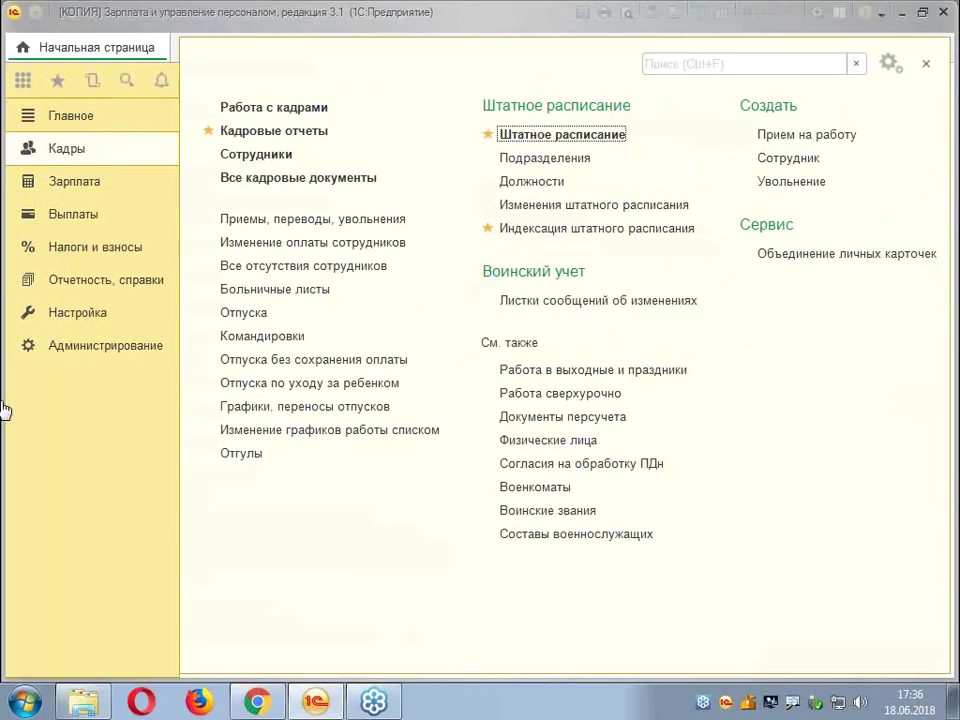
left_click(58, 82)
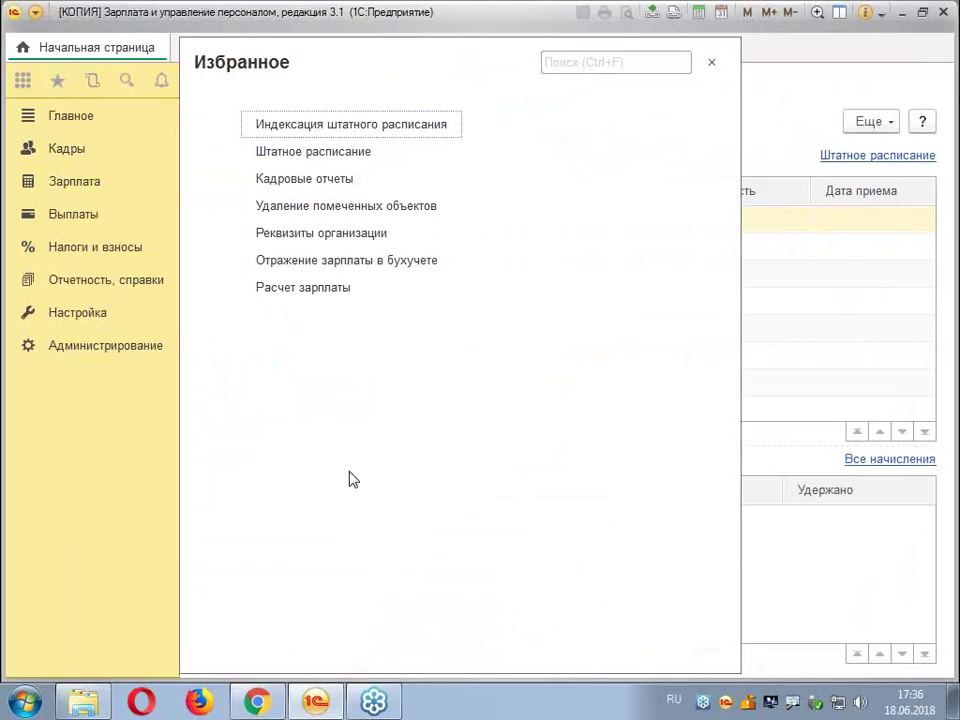
left_click(381, 123)
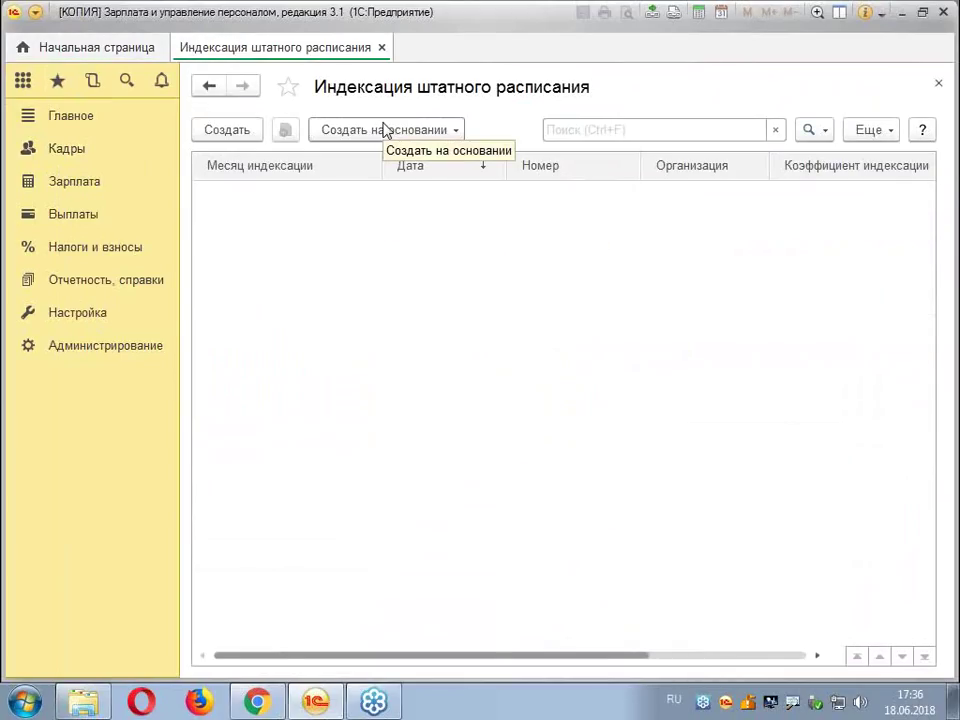
left_click(936, 86)
Create a new Индексация штатного расписания document from the Кадры section and set its month to Август 2018, accepting that its tables are cleared
left_click(51, 152)
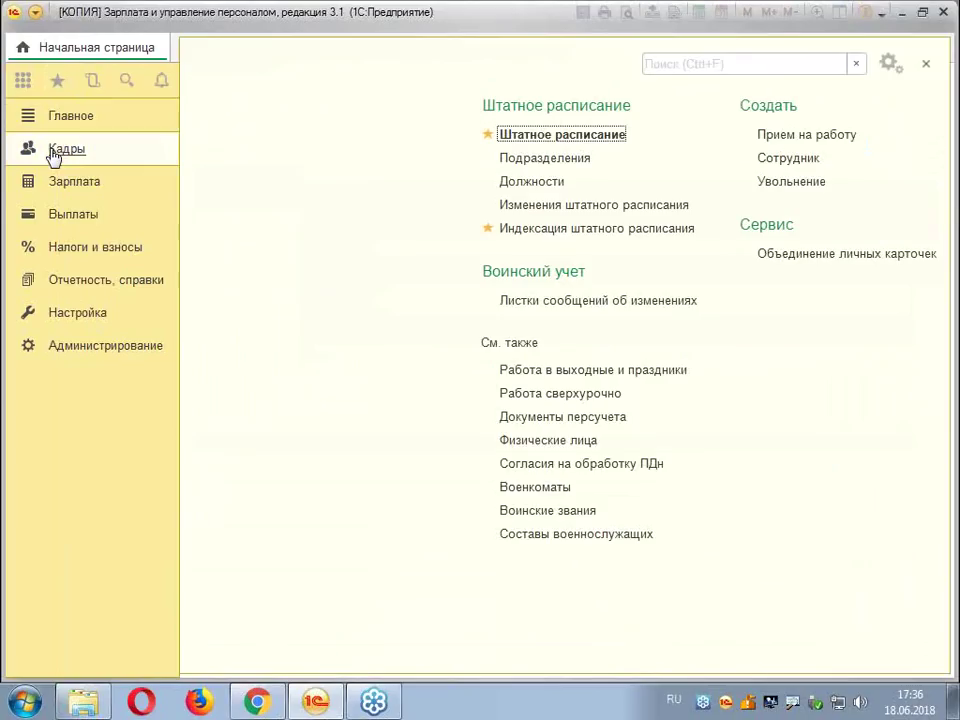
left_click(572, 229)
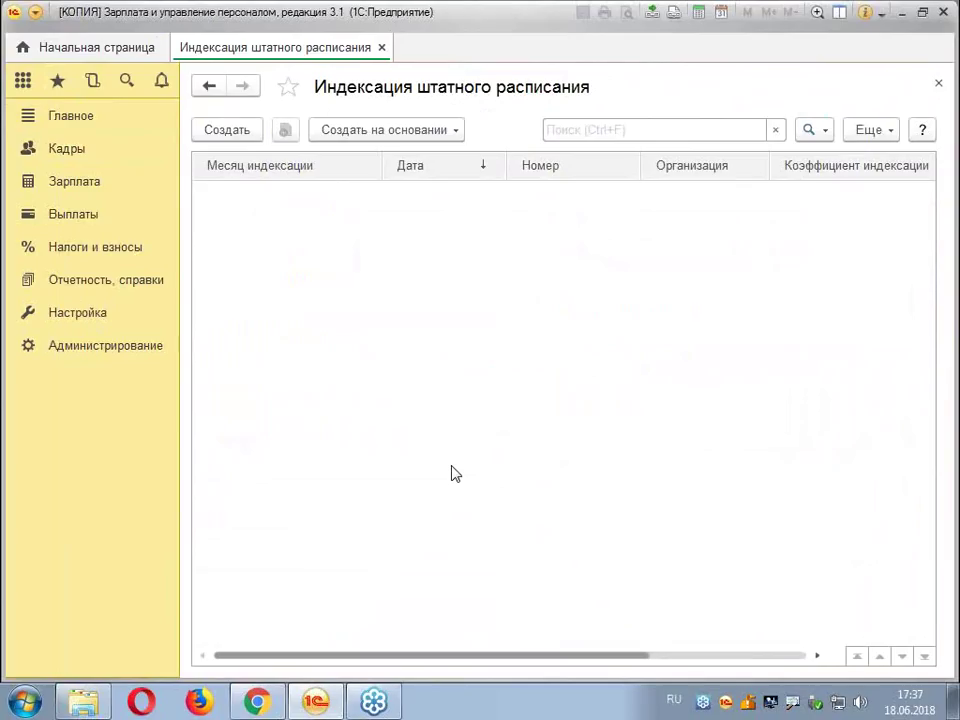
left_click(228, 130)
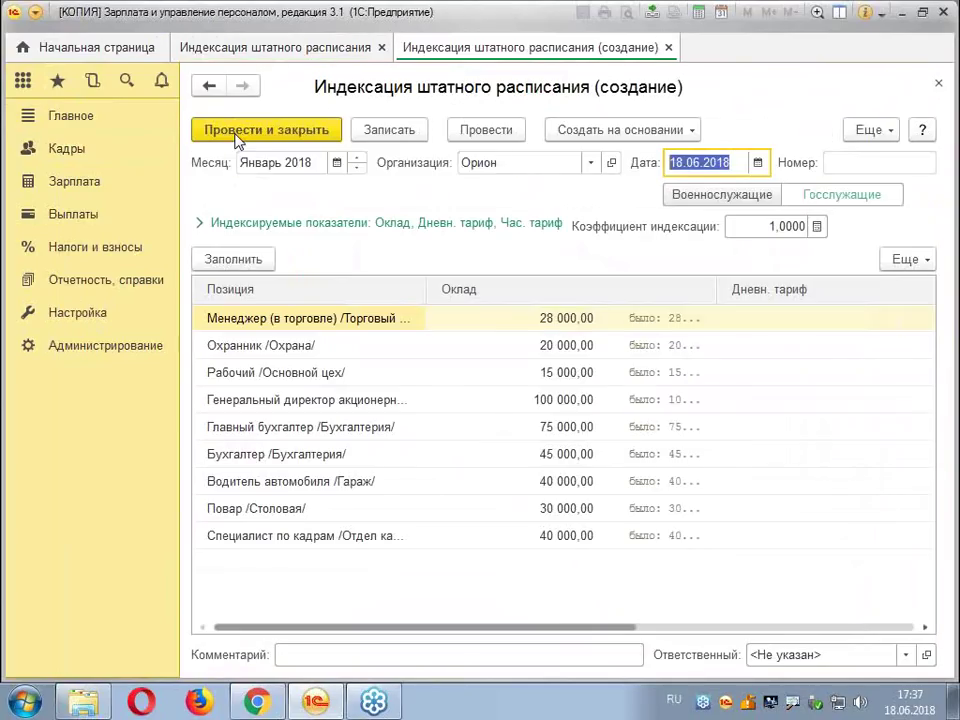
left_click(337, 163)
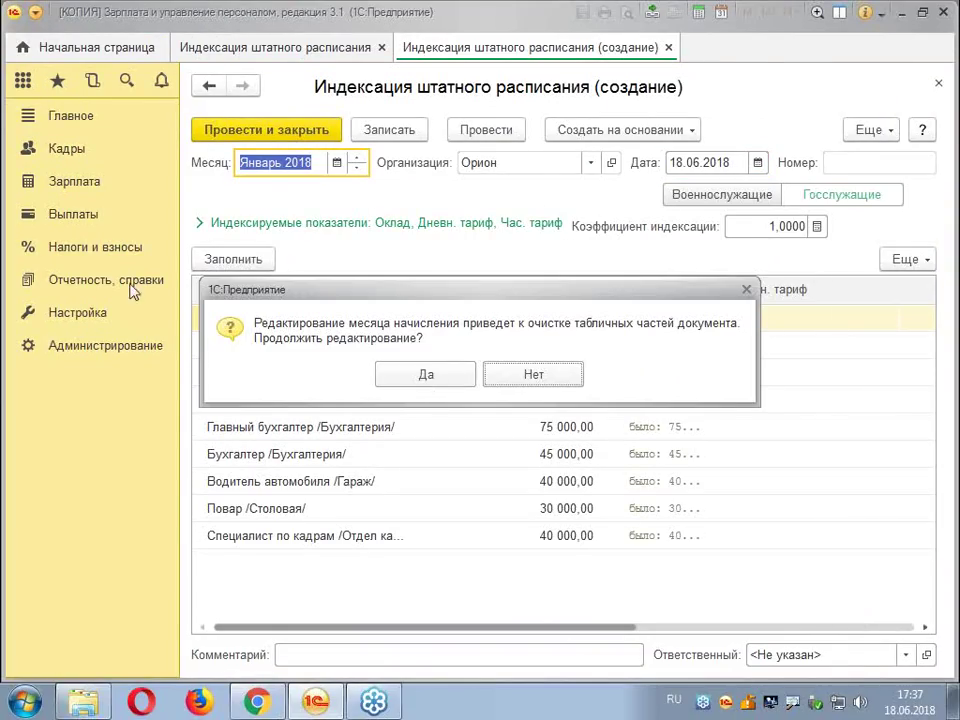
left_click(439, 378)
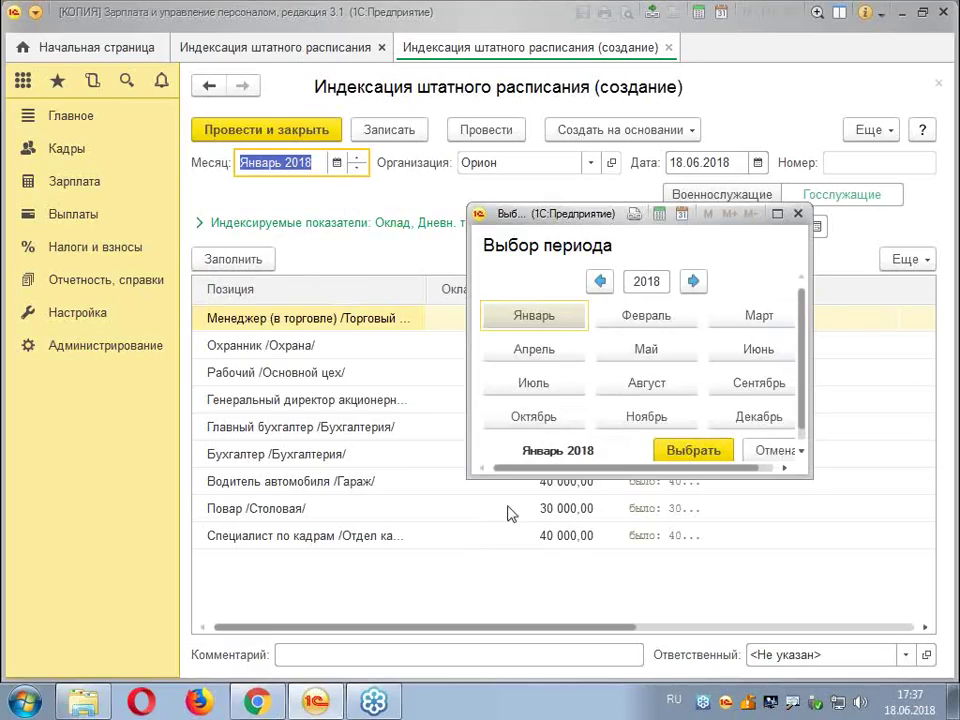
left_click(677, 390)
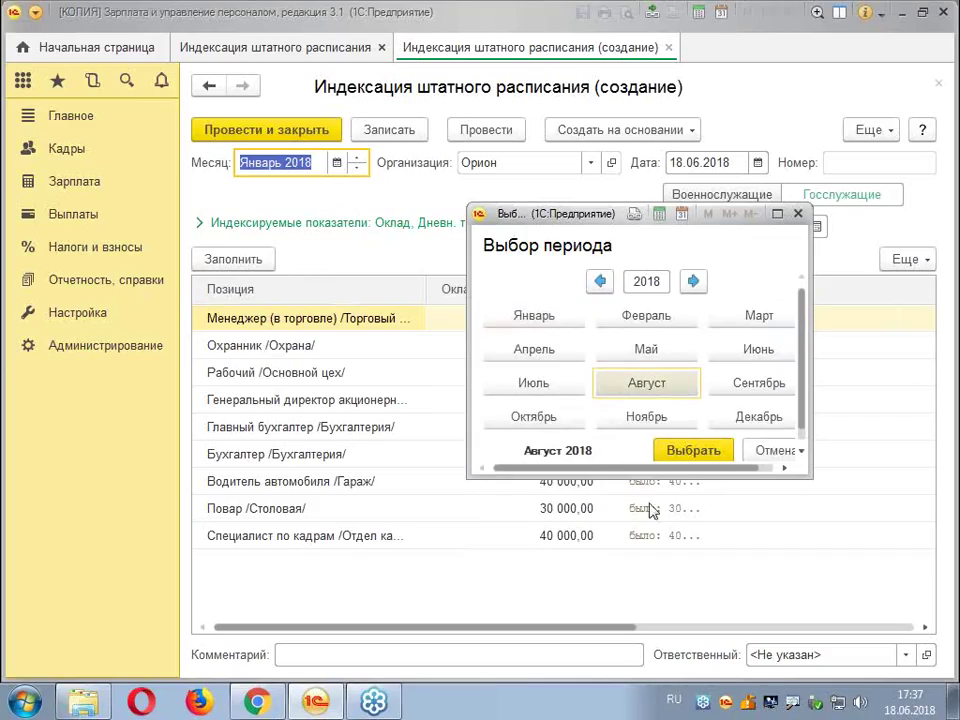
left_click(697, 452)
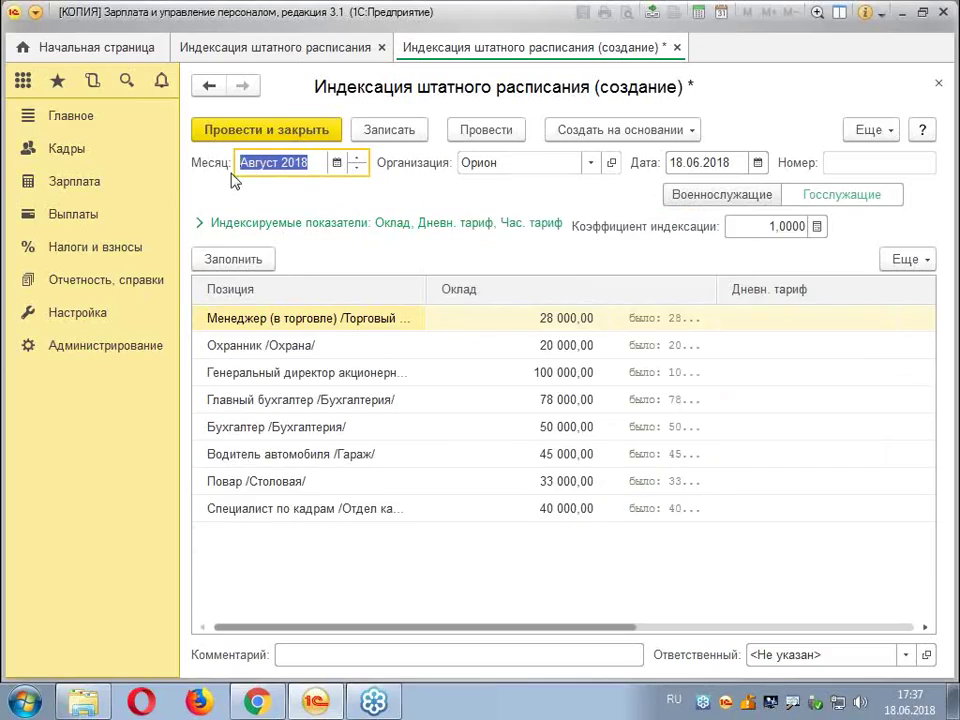
Set the indexation document's date to 01.08.2018
left_click(730, 198)
left_click(705, 160)
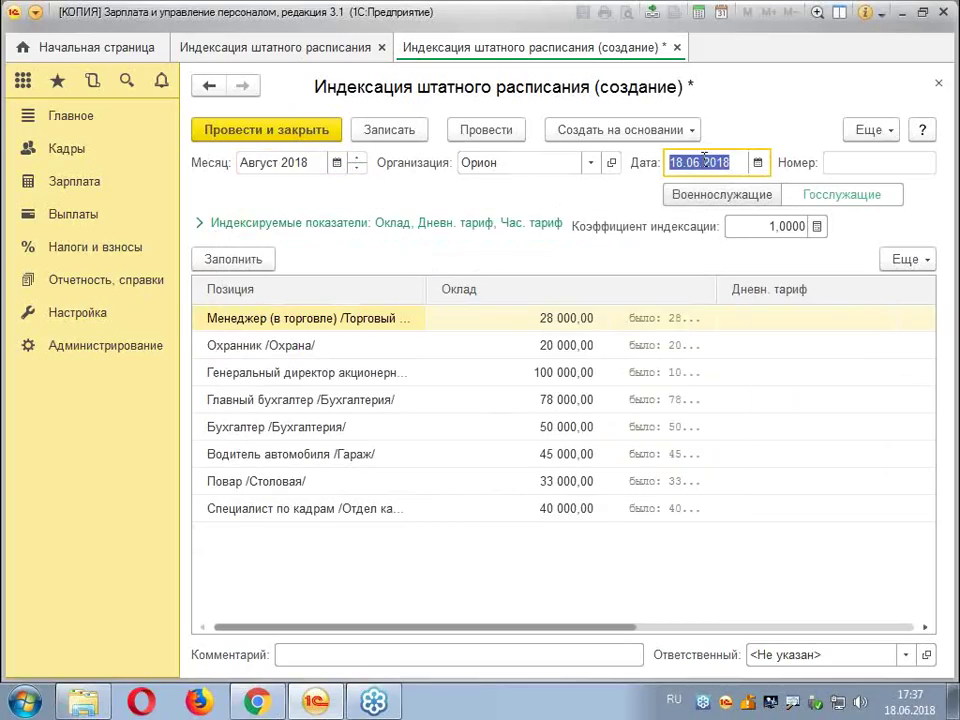
type("01.0")
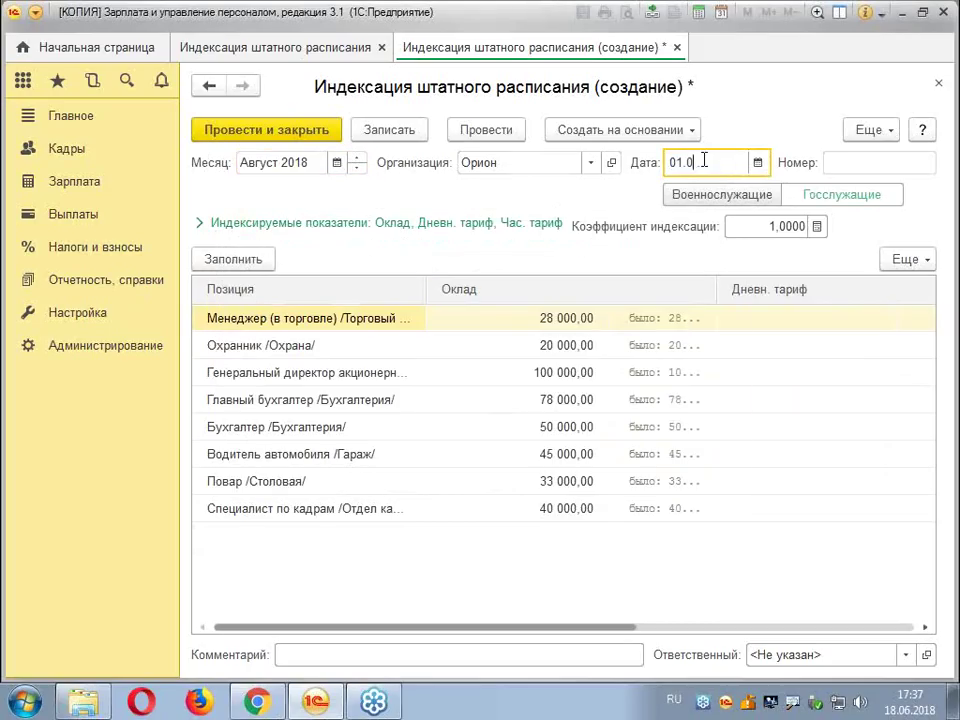
type("8.2018")
key("Tab")
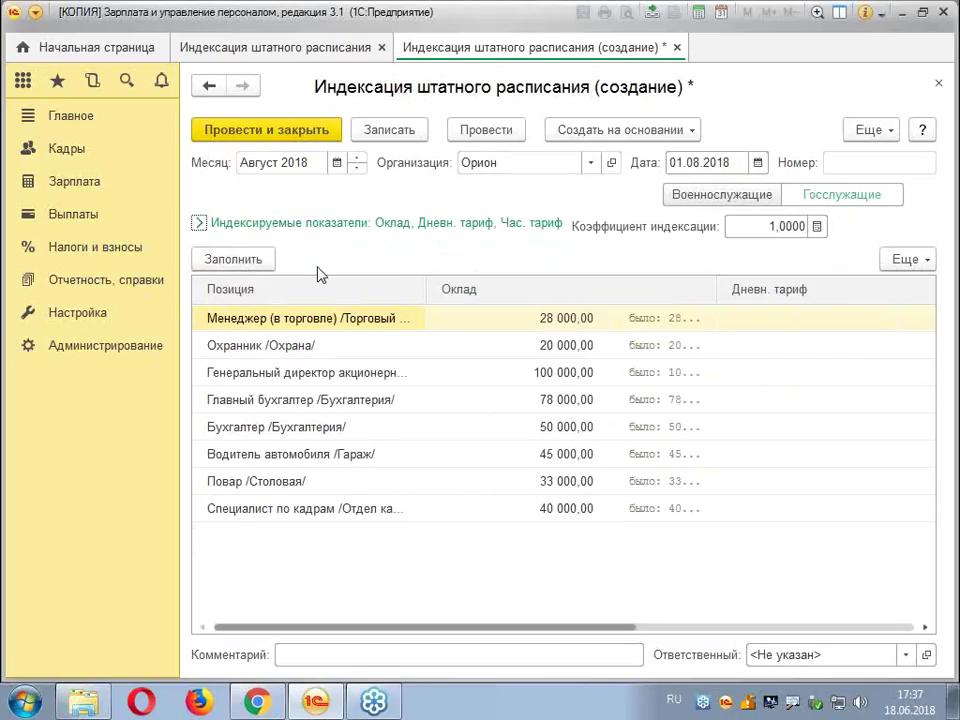
Apply an indexation coefficient of 1,3 to the positions and widen the Оклад column to show the previous salaries in full
left_click(766, 226)
left_click(797, 226)
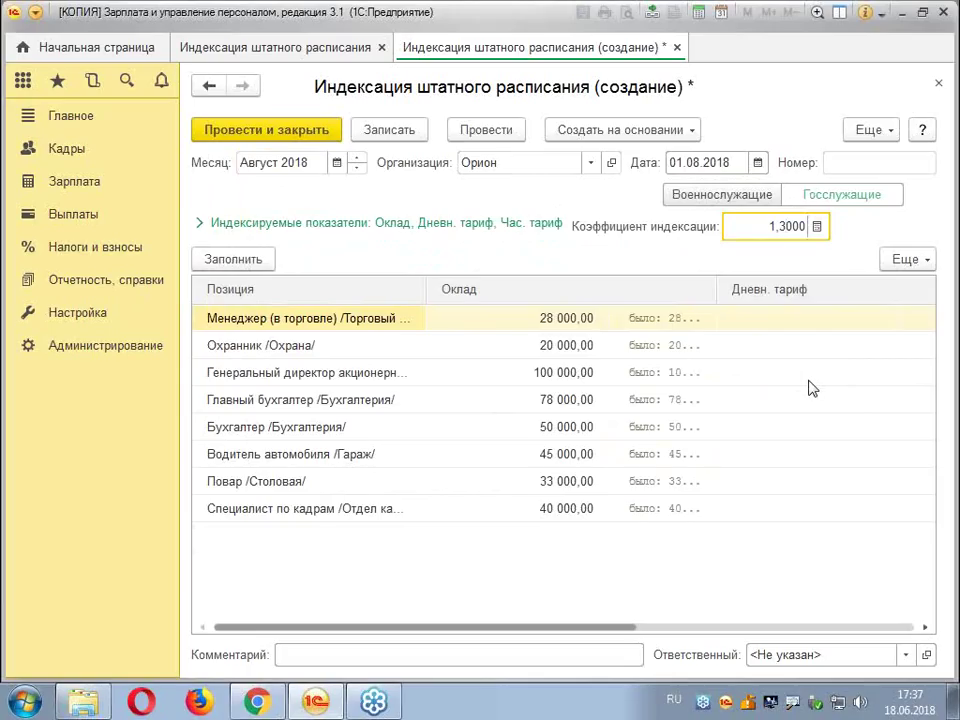
key("Tab")
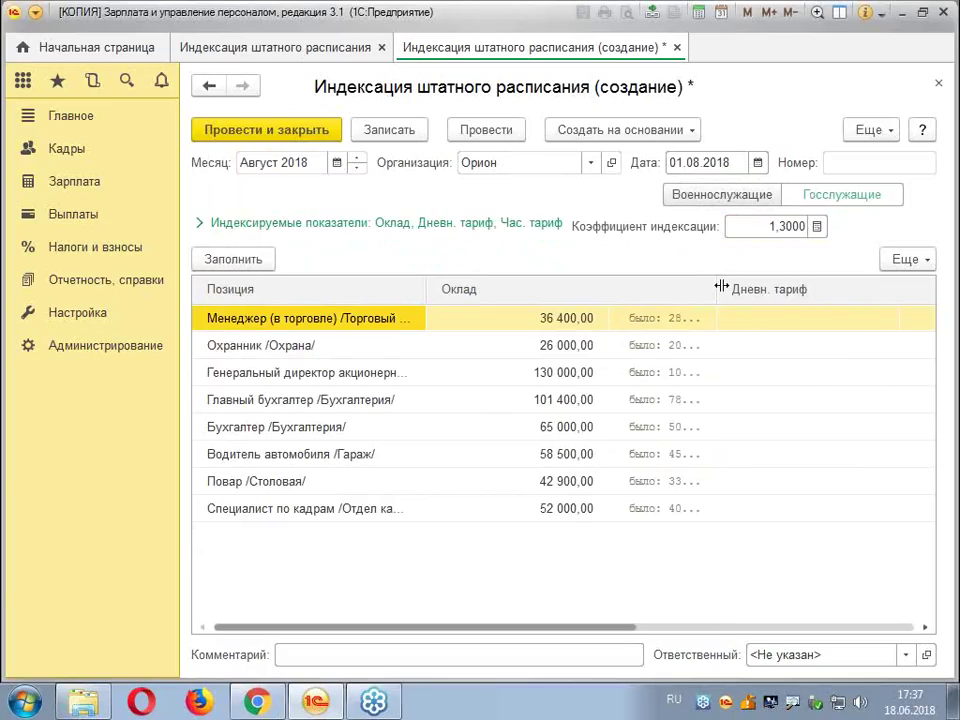
left_click_drag(717, 287, 801, 288)
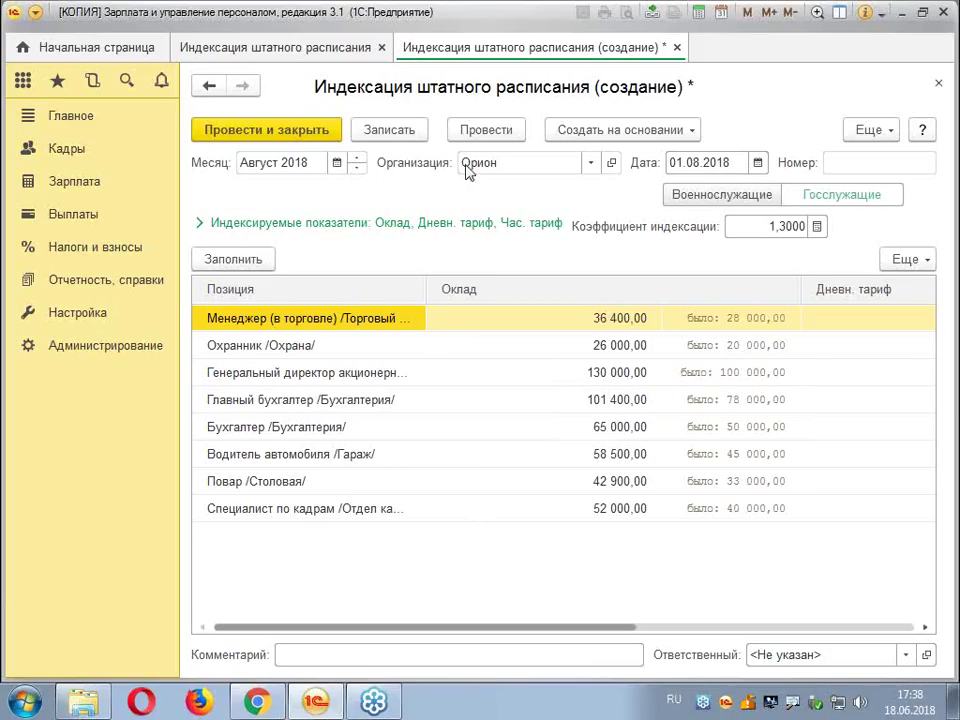
Post the August 2018 indexation document, check its additional commands, and close both the document and the indexation list
left_click(488, 130)
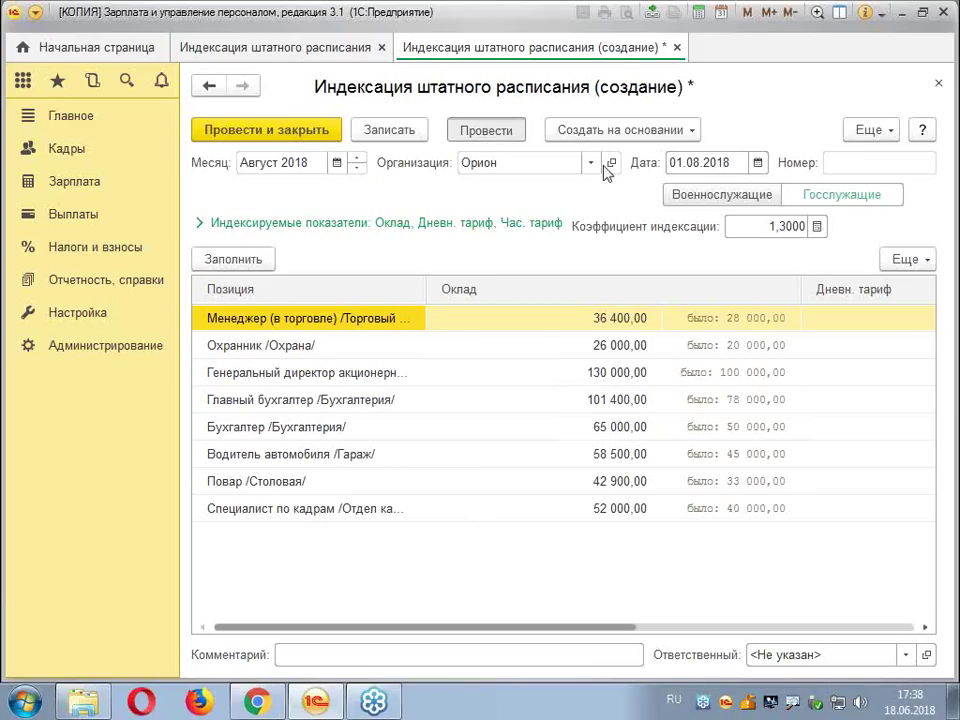
left_click(889, 131)
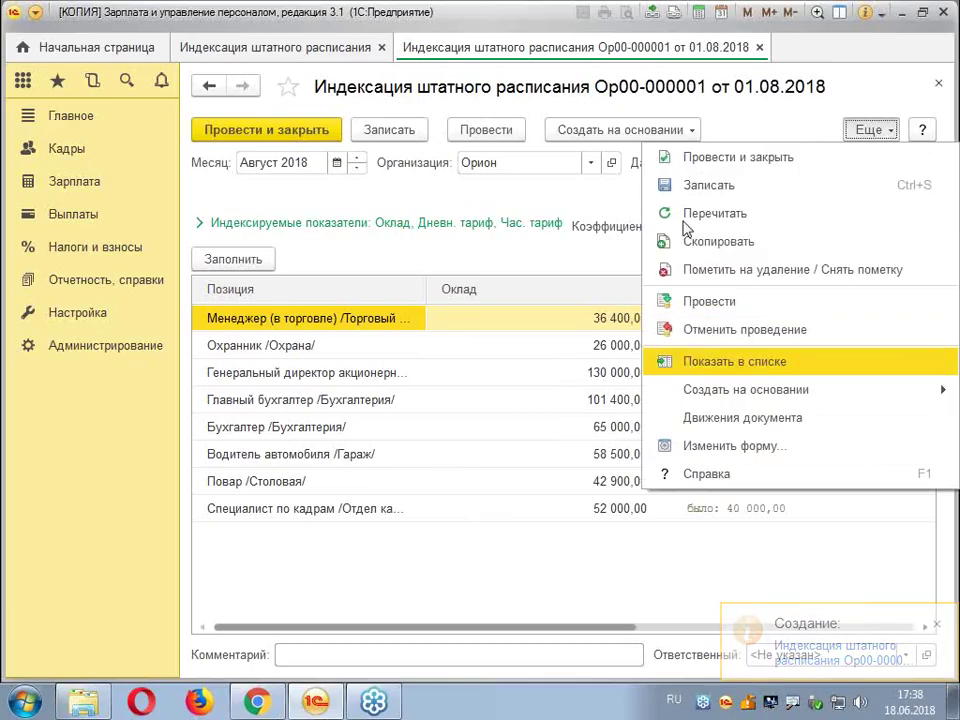
left_click(546, 564)
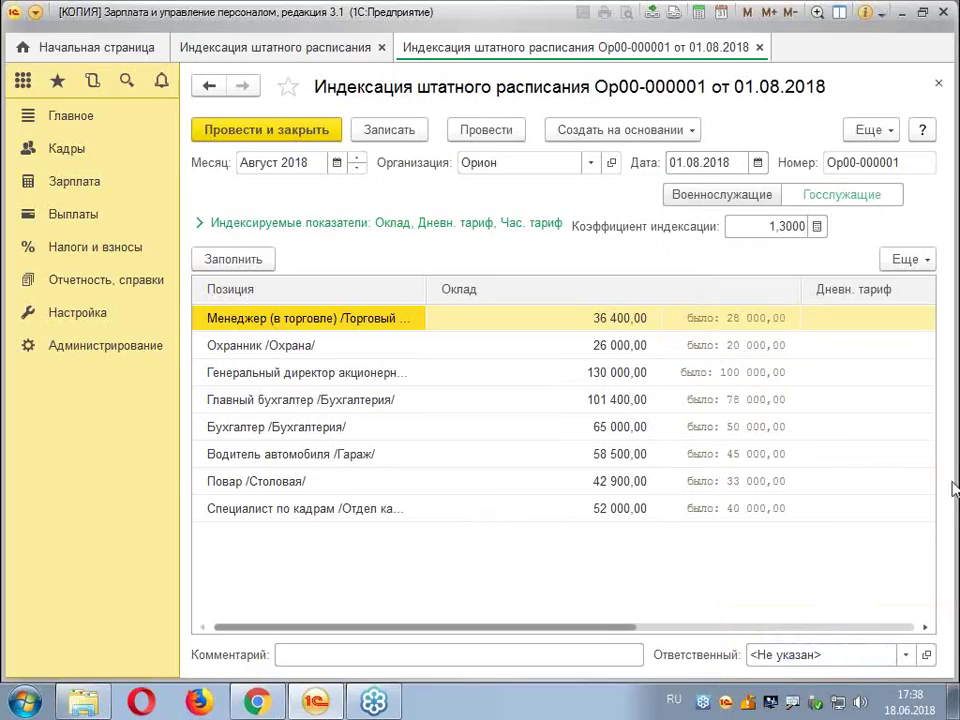
left_click(317, 139)
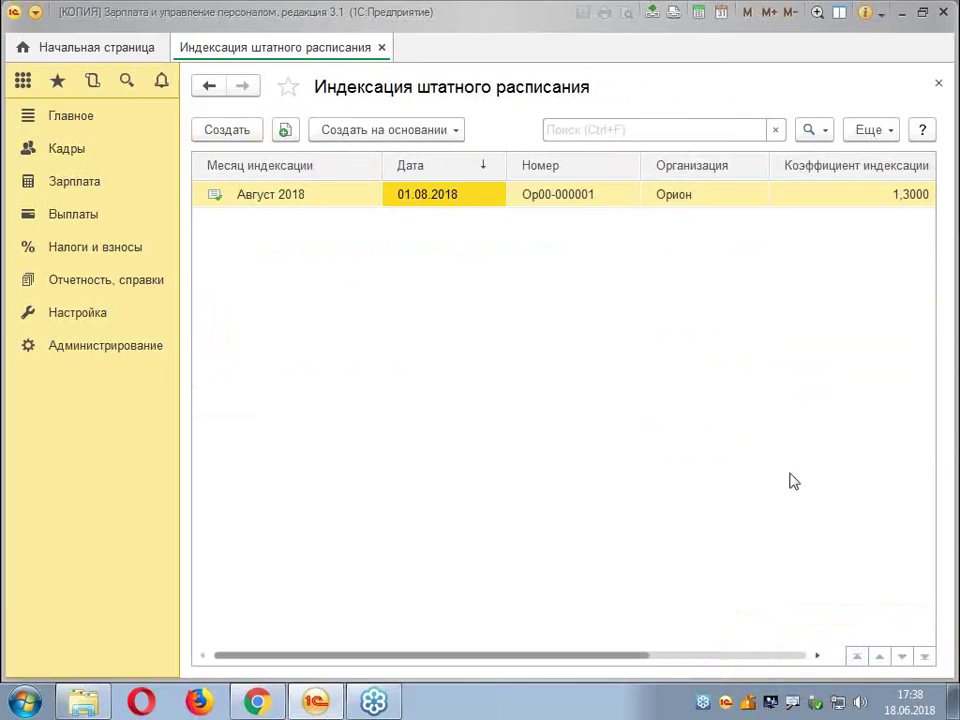
left_click(939, 85)
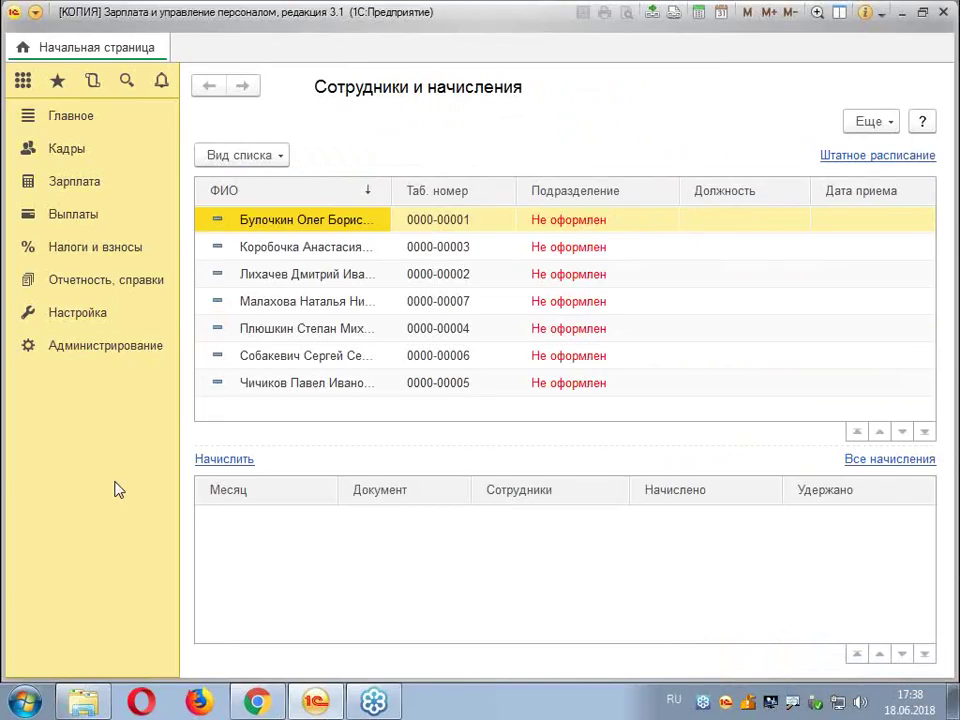
Examine the employee planned accrual change form generated from the 29.01.2018 staffing schedule change, and close the forms and the list without saving
left_click(55, 148)
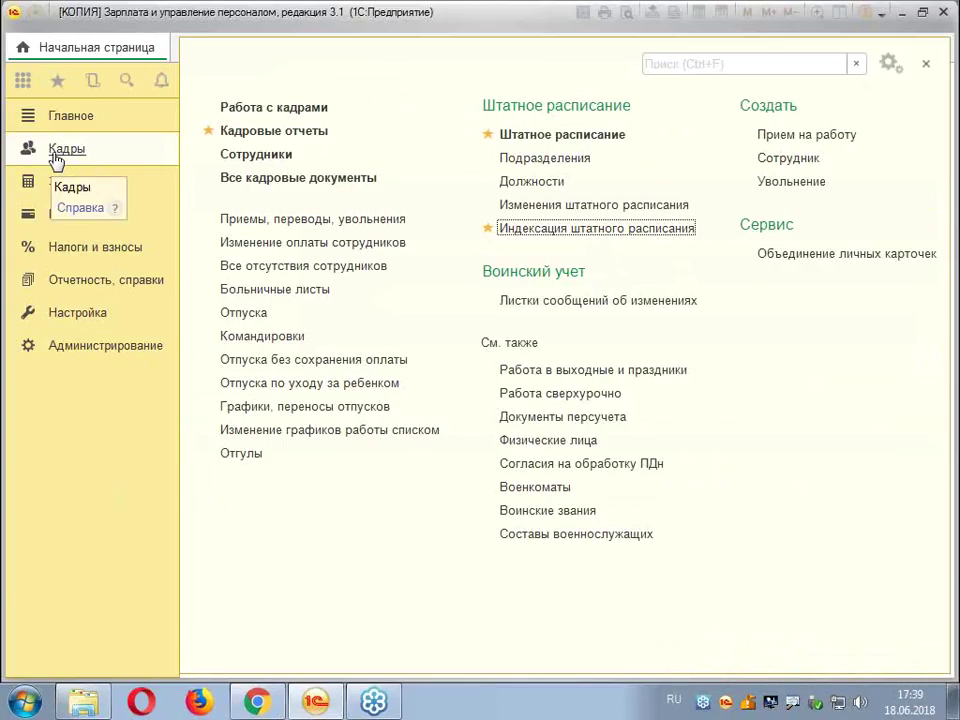
left_click(611, 205)
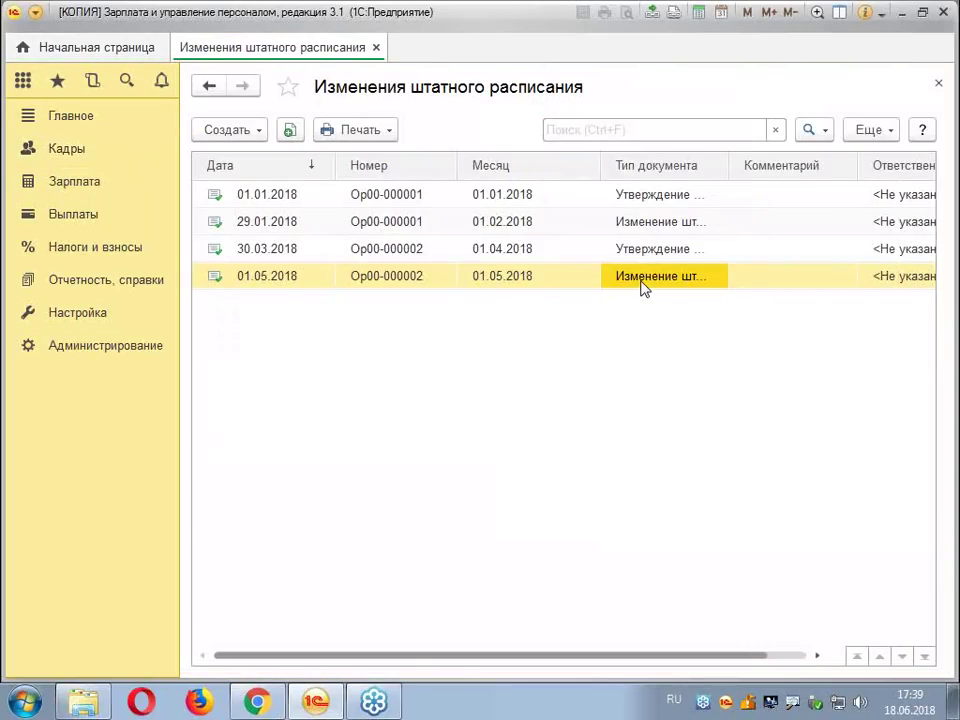
left_click(634, 229)
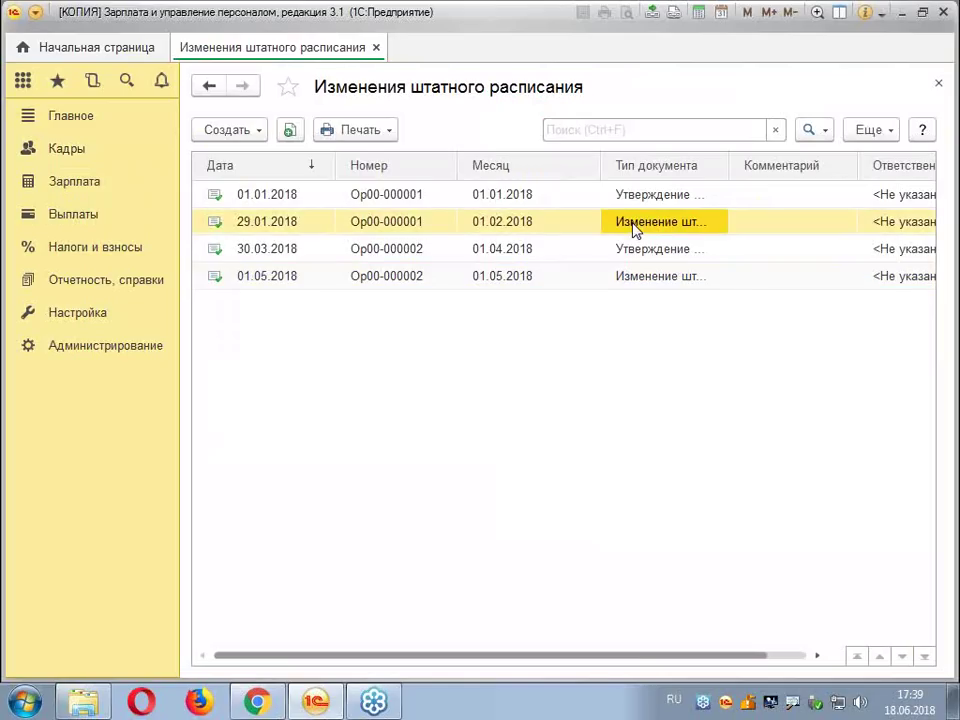
double_click(630, 221)
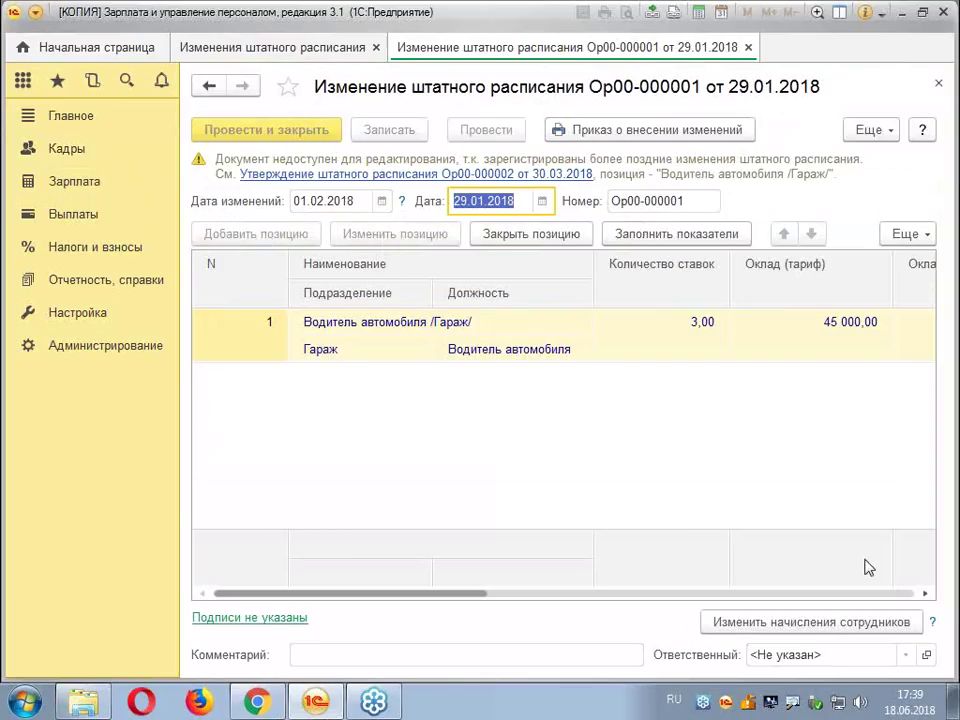
left_click(814, 623)
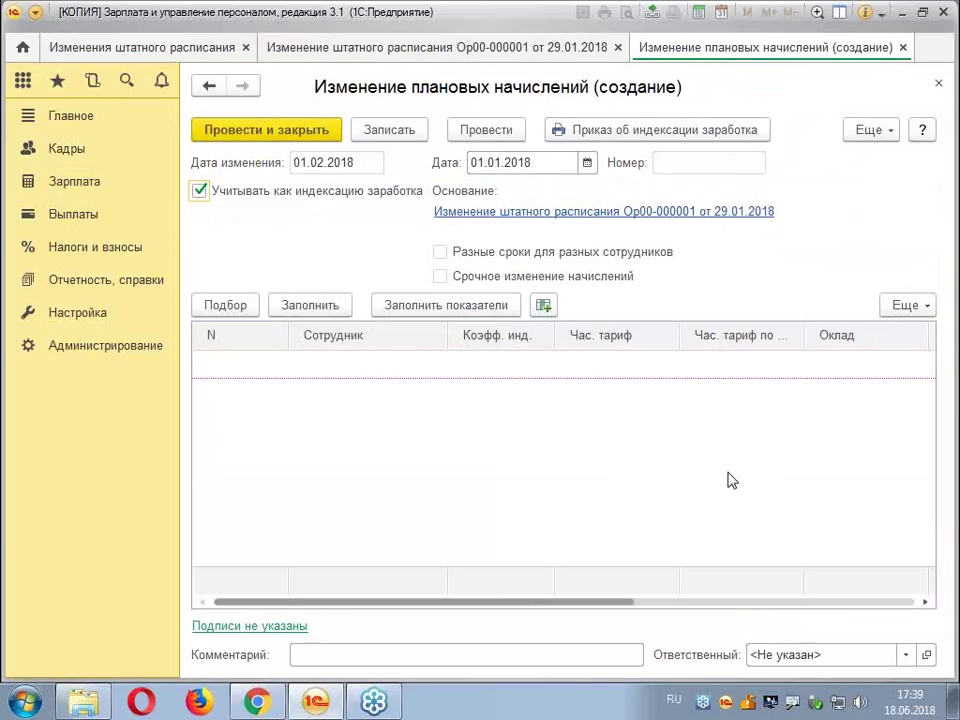
left_click(941, 87)
left_click(941, 87)
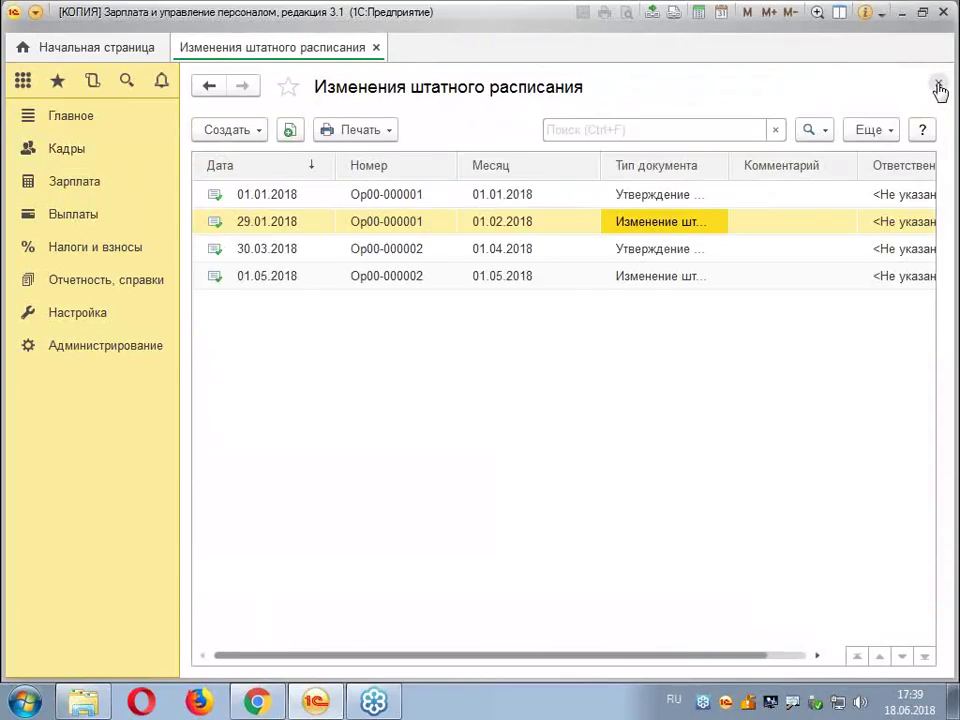
left_click(937, 87)
Review the positions in the 01.01.2018 approval document, reached through the documents that changed the Штатное расписание, and close that document
left_click(26, 155)
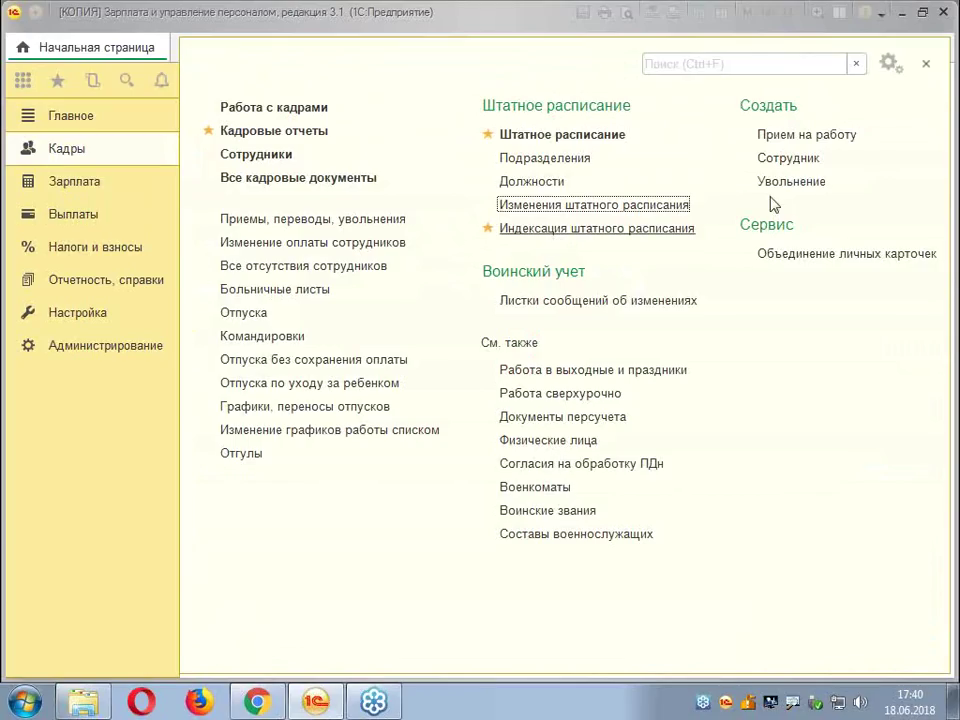
left_click(926, 66)
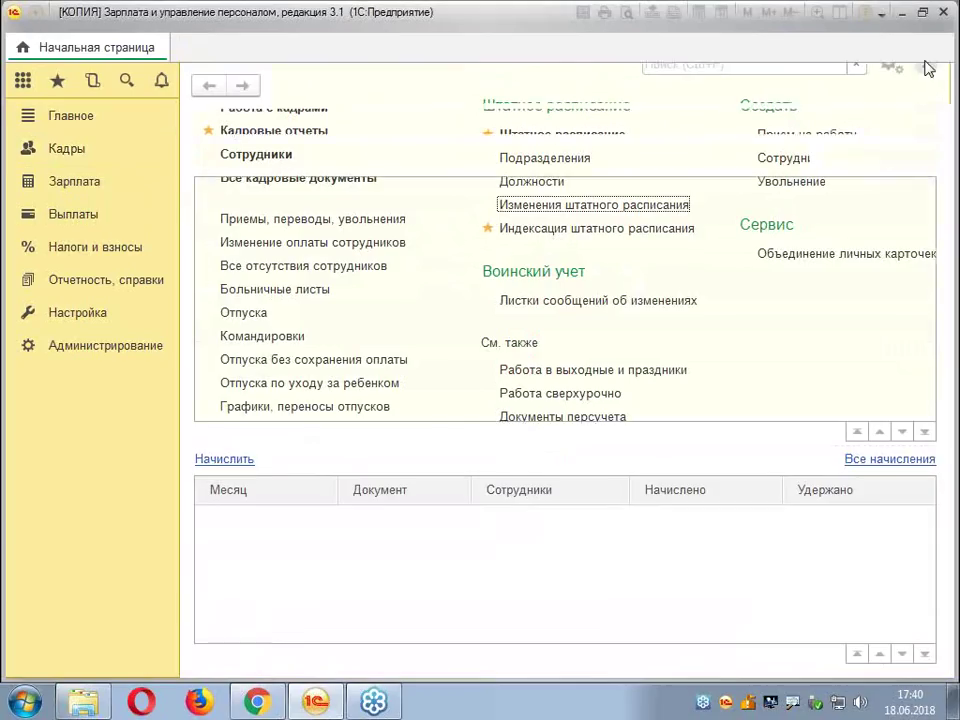
left_click(66, 150)
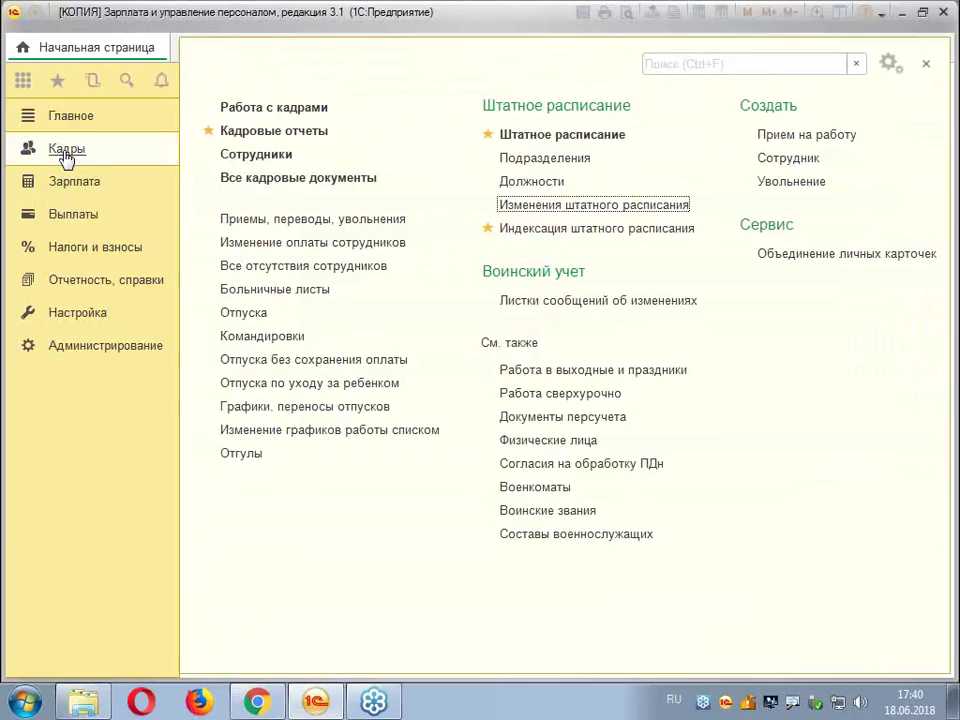
left_click(563, 134)
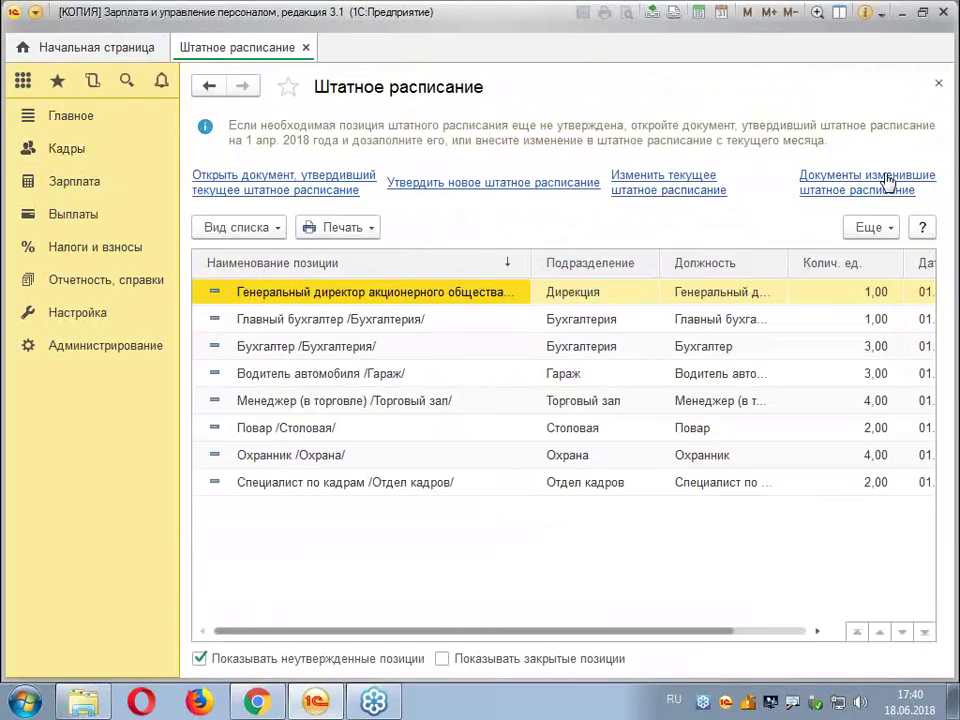
left_click(887, 181)
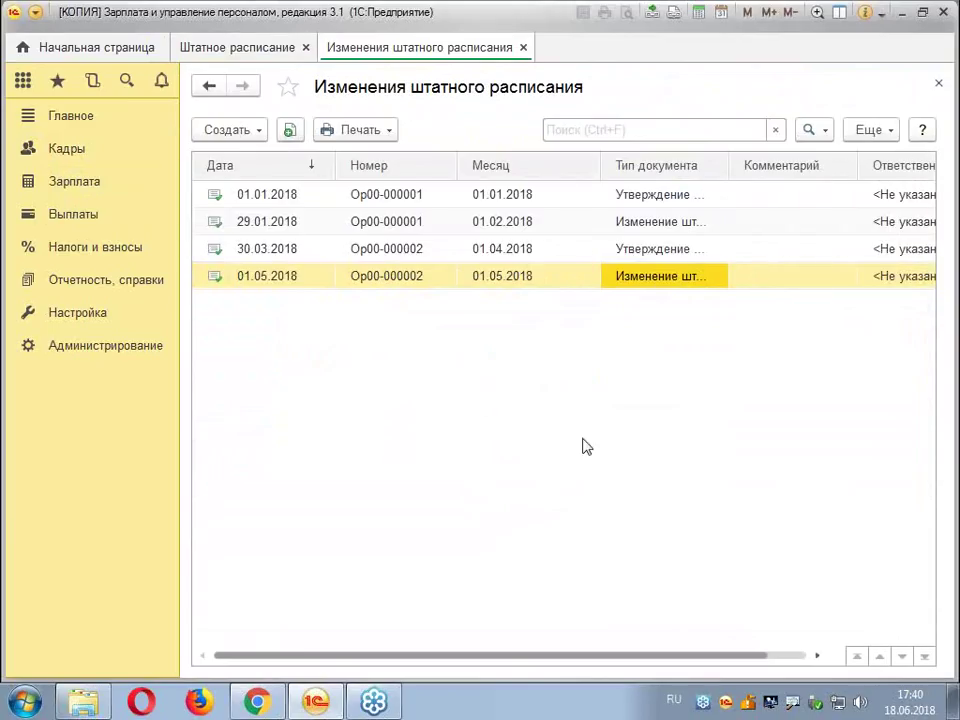
double_click(387, 195)
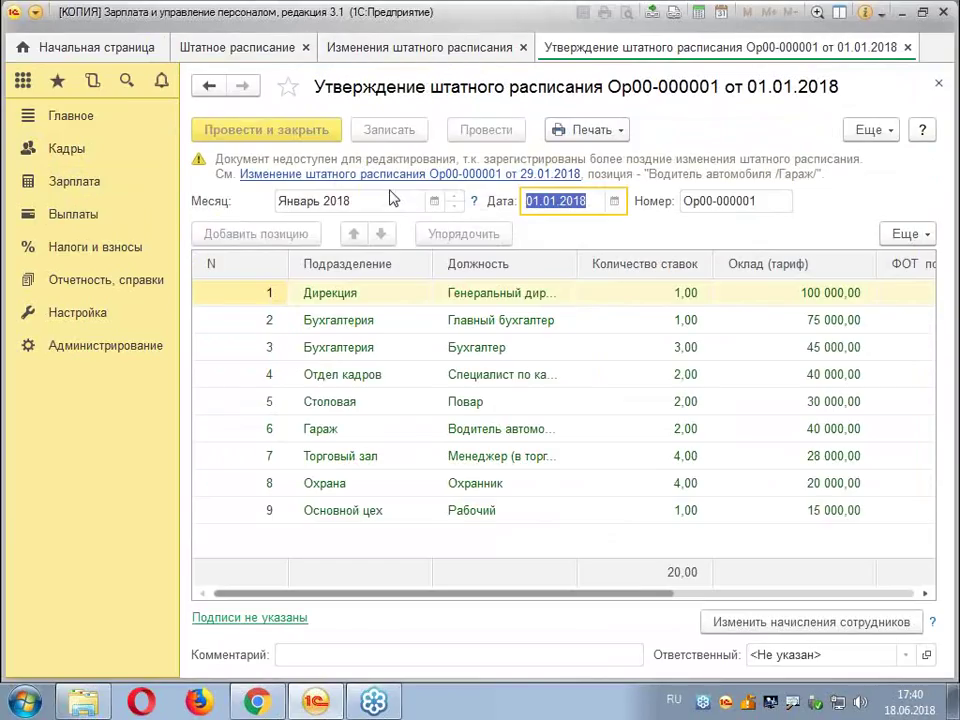
left_click_drag(450, 600, 326, 612)
left_click(529, 355)
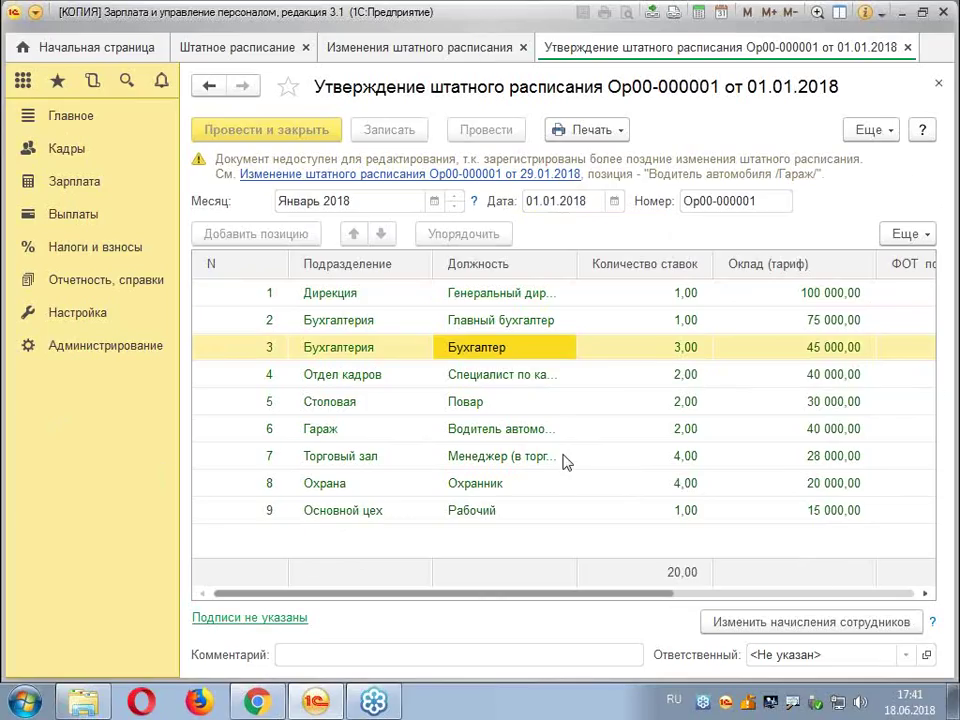
left_click(941, 88)
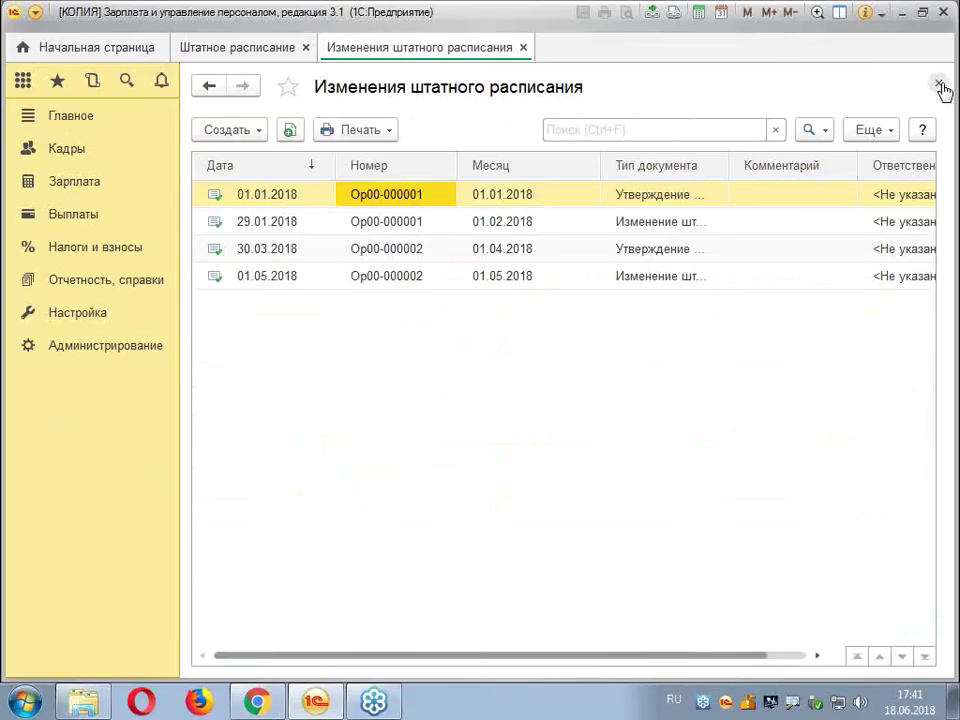
Close the staffing schedule changes list and start a new employee record with the employee's full name and date of birth
left_click(941, 88)
left_click(66, 152)
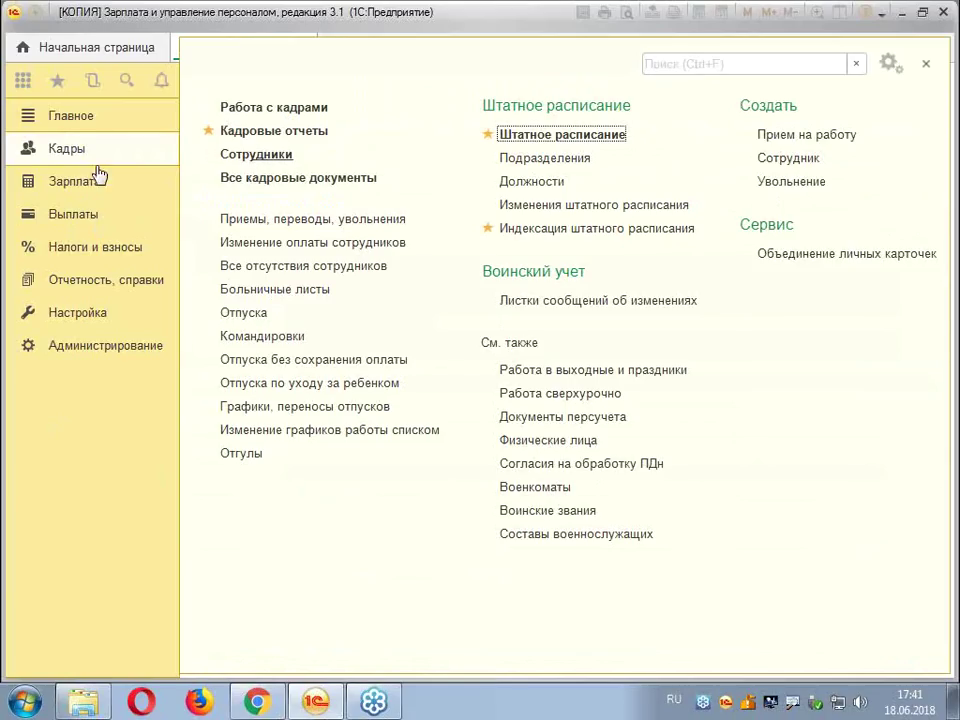
left_click(258, 154)
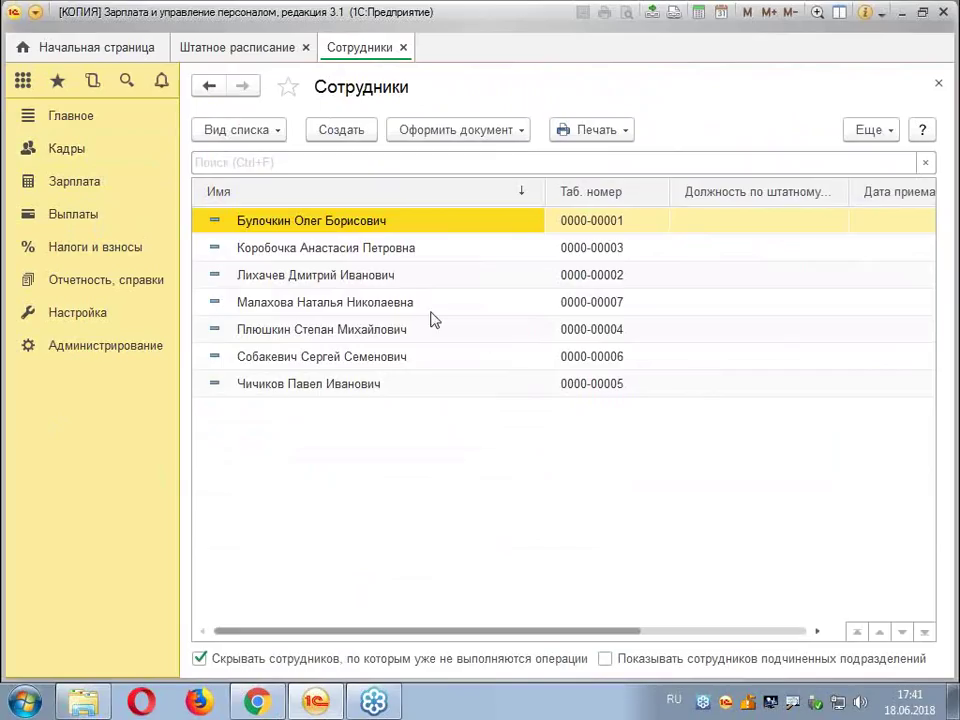
left_click(343, 131)
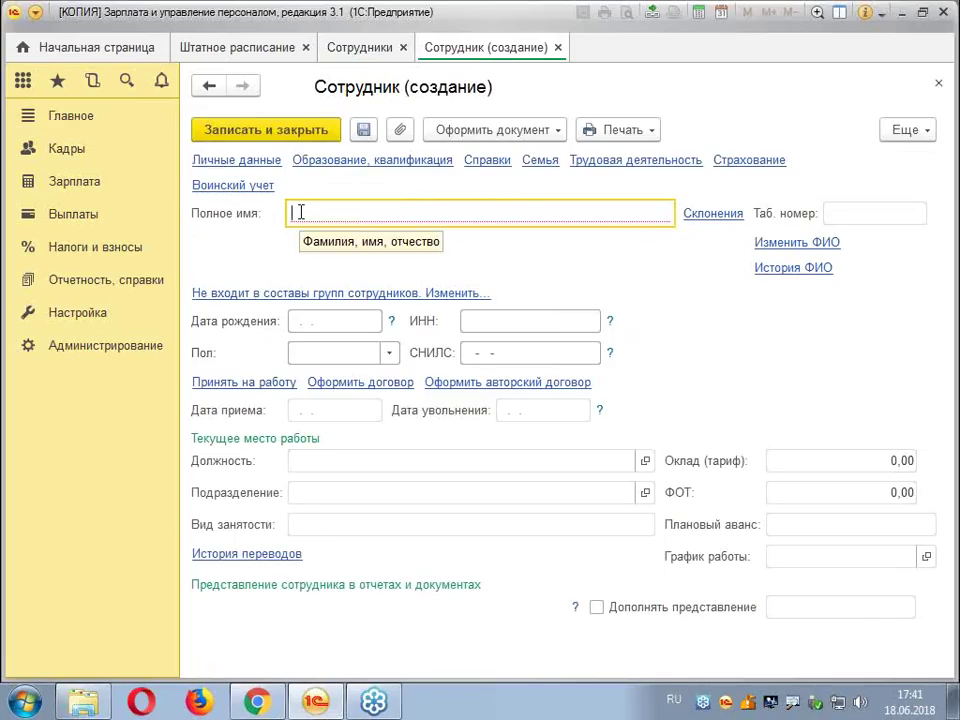
type("Иванов")
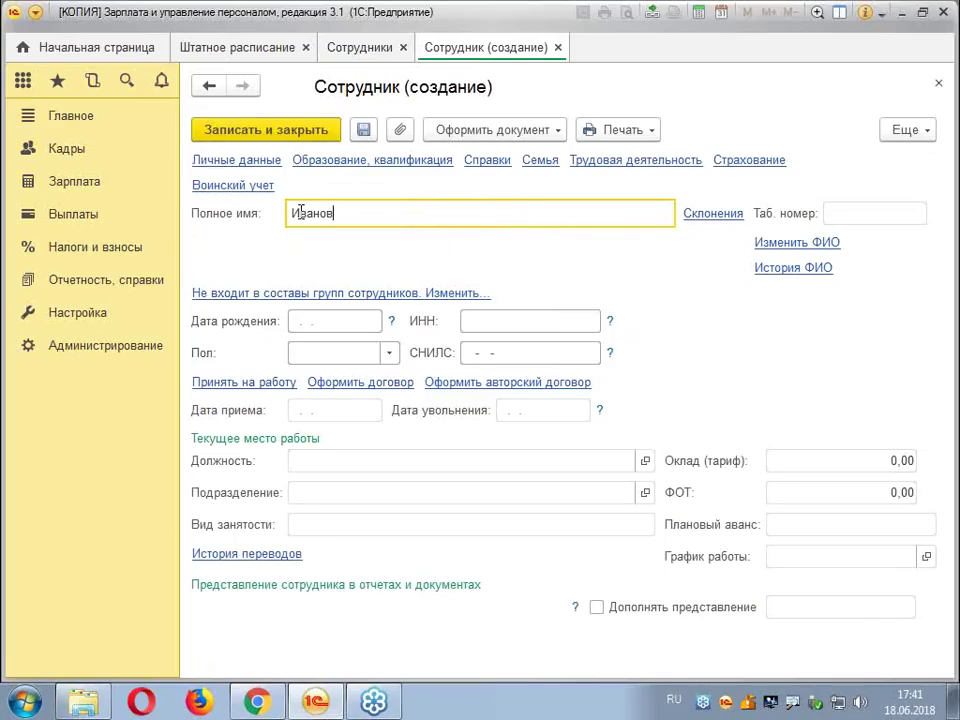
type(" Петр Петрович")
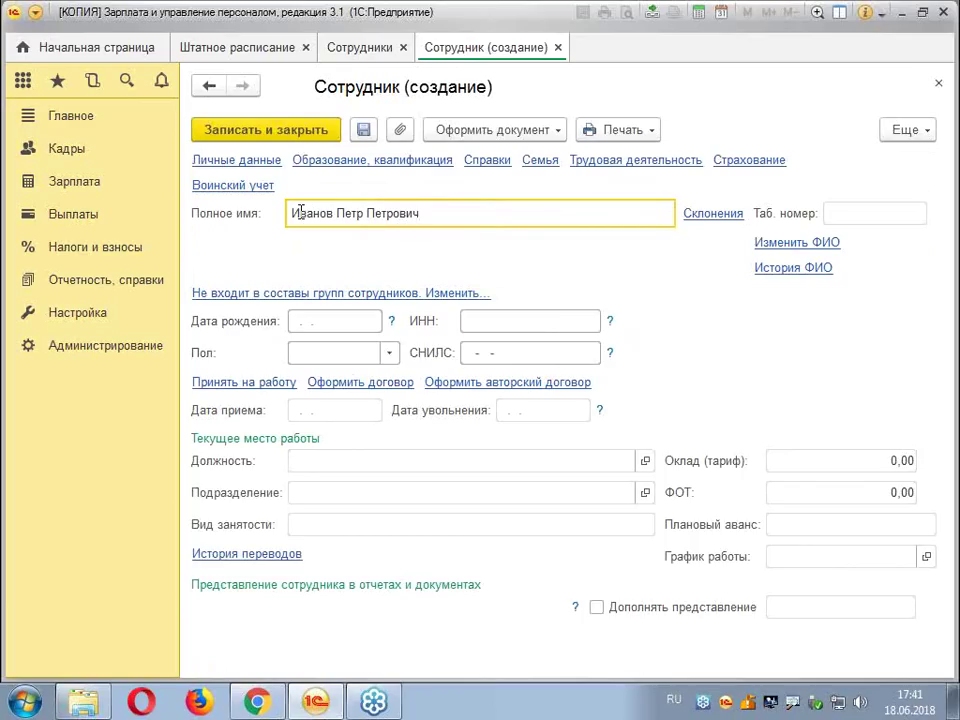
left_click(336, 321)
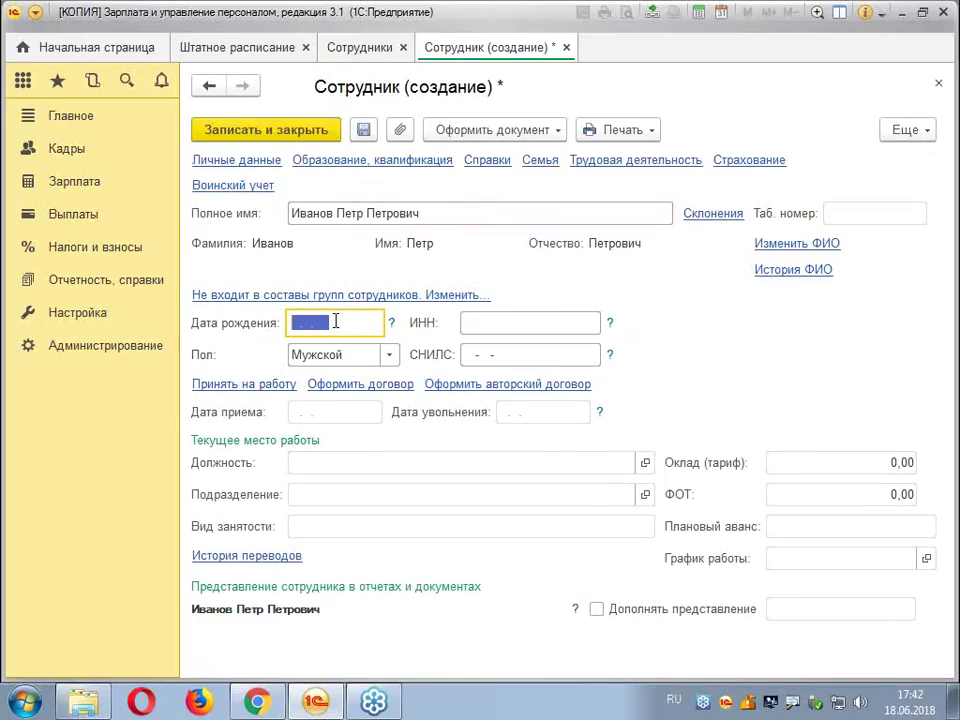
type("03031")
key("Tab")
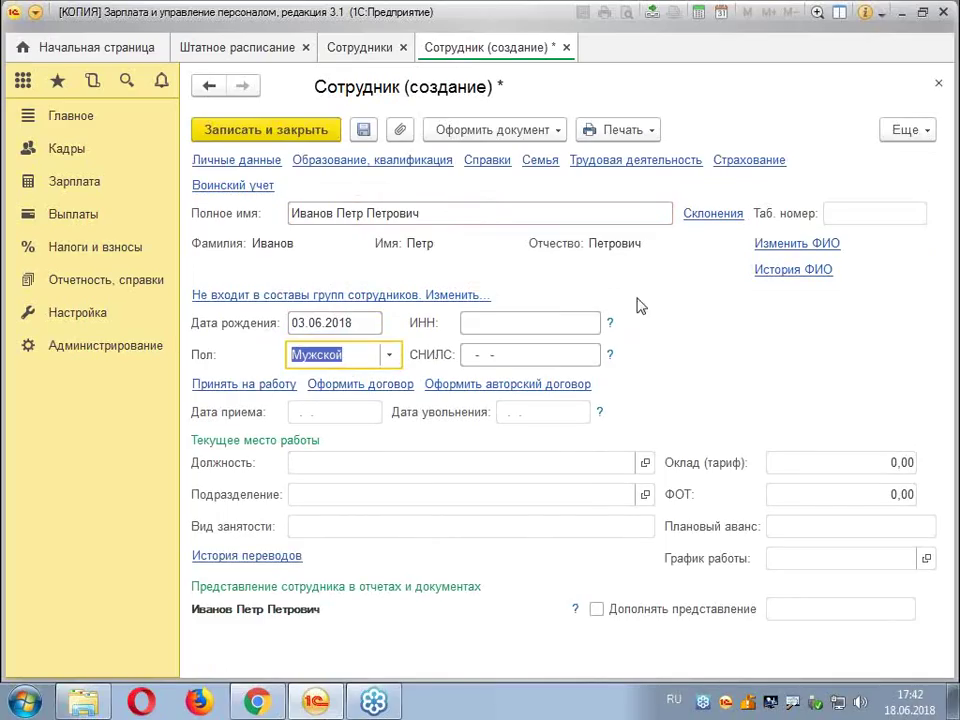
Save the employee and create a Прием на работу document with hire date 01.01.2018 and a probation period of 6 months
left_click(560, 133)
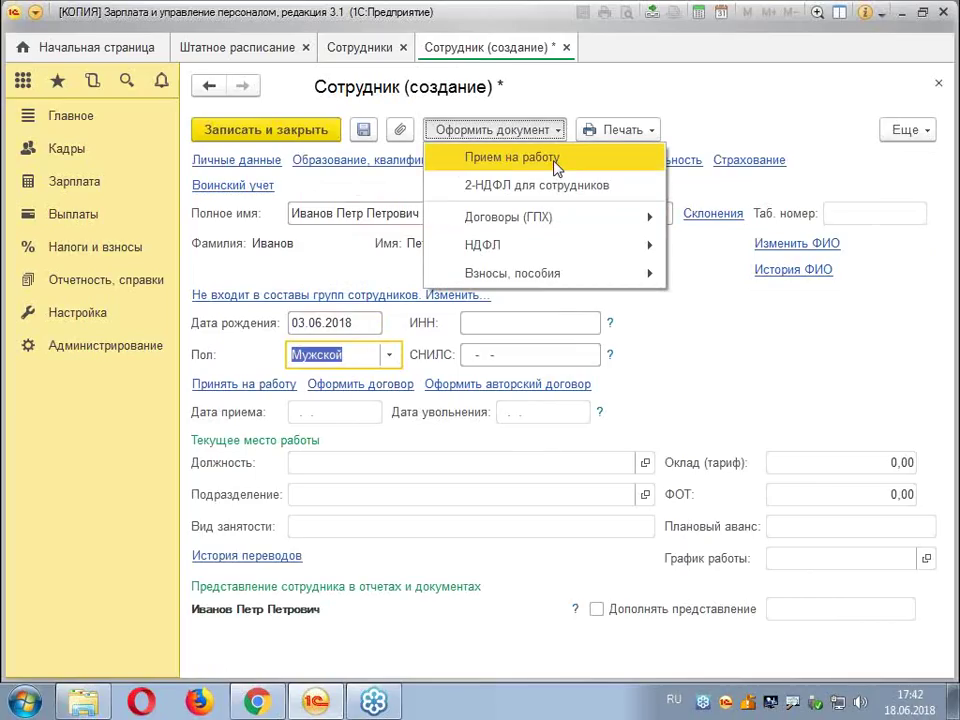
left_click(555, 163)
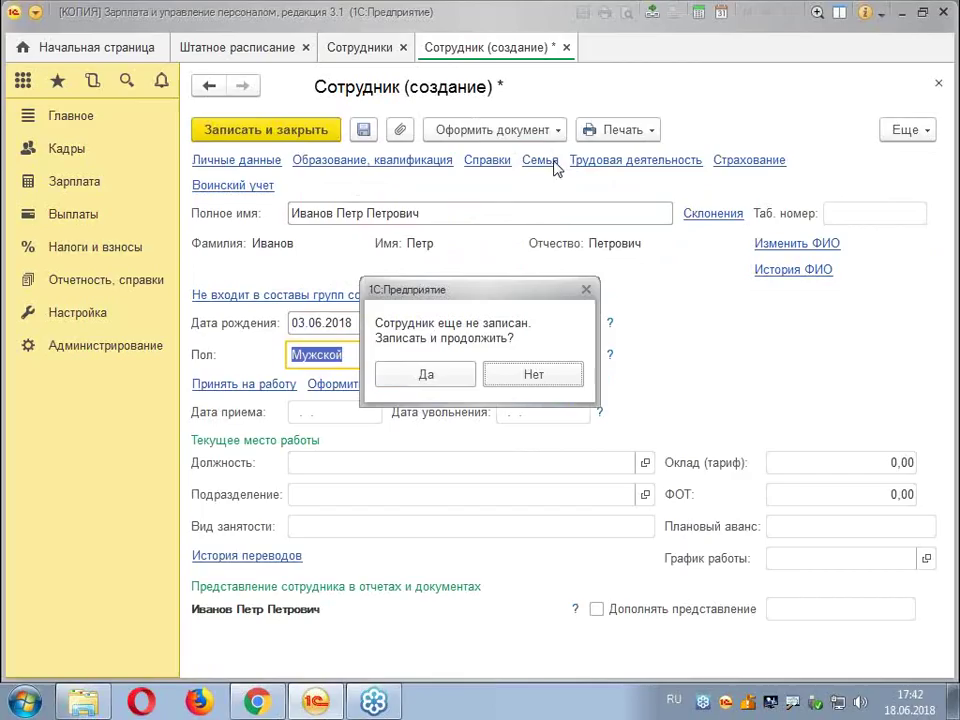
left_click(423, 376)
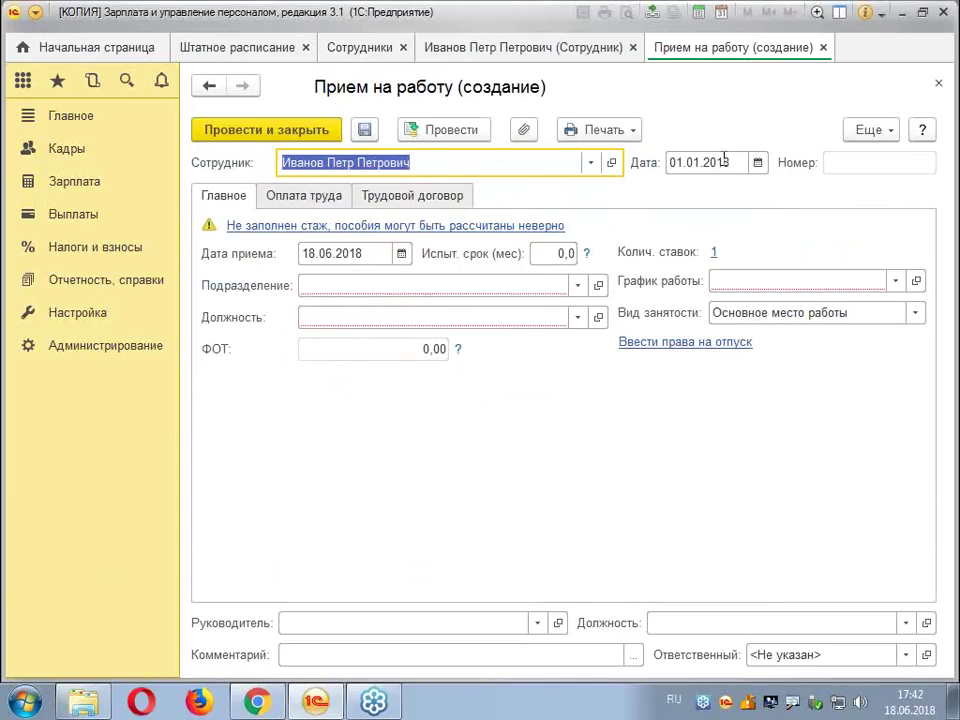
left_click(325, 254)
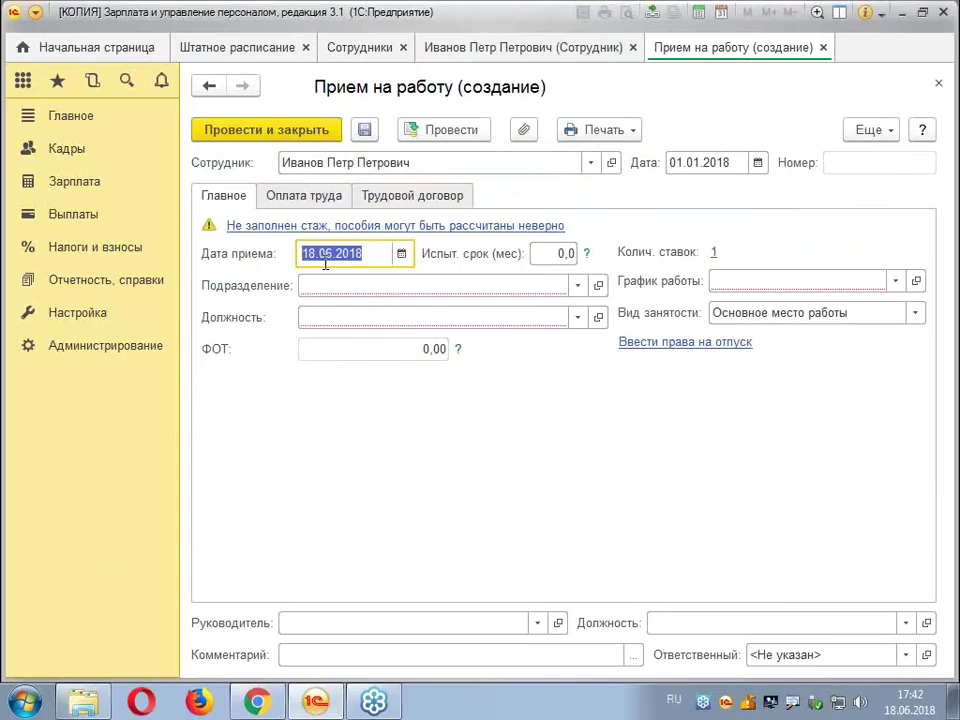
type("01")
type("2018")
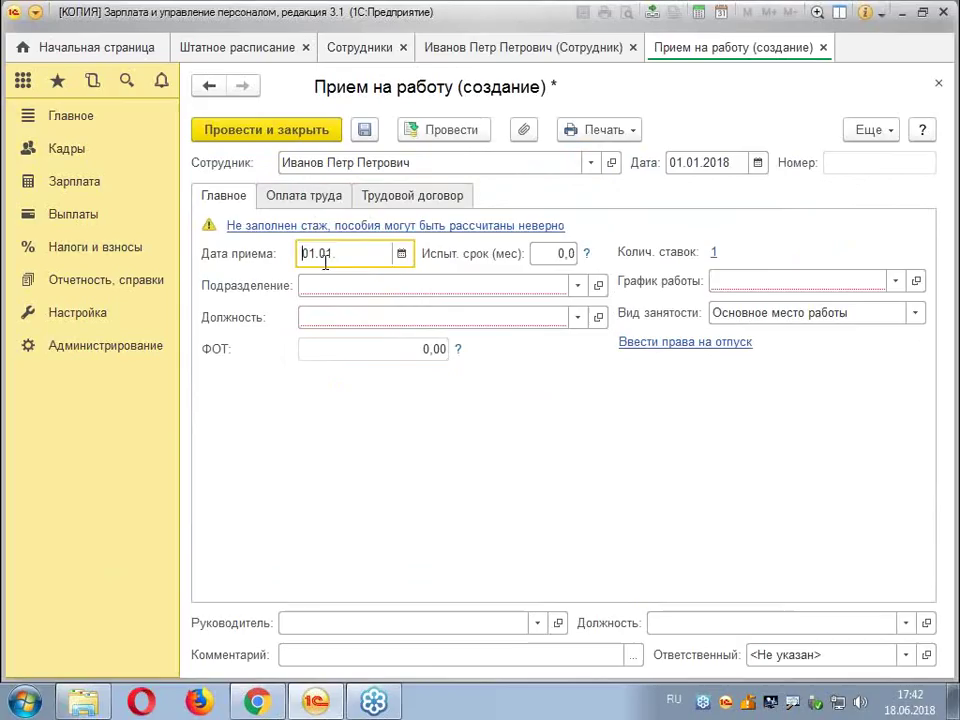
key("Tab")
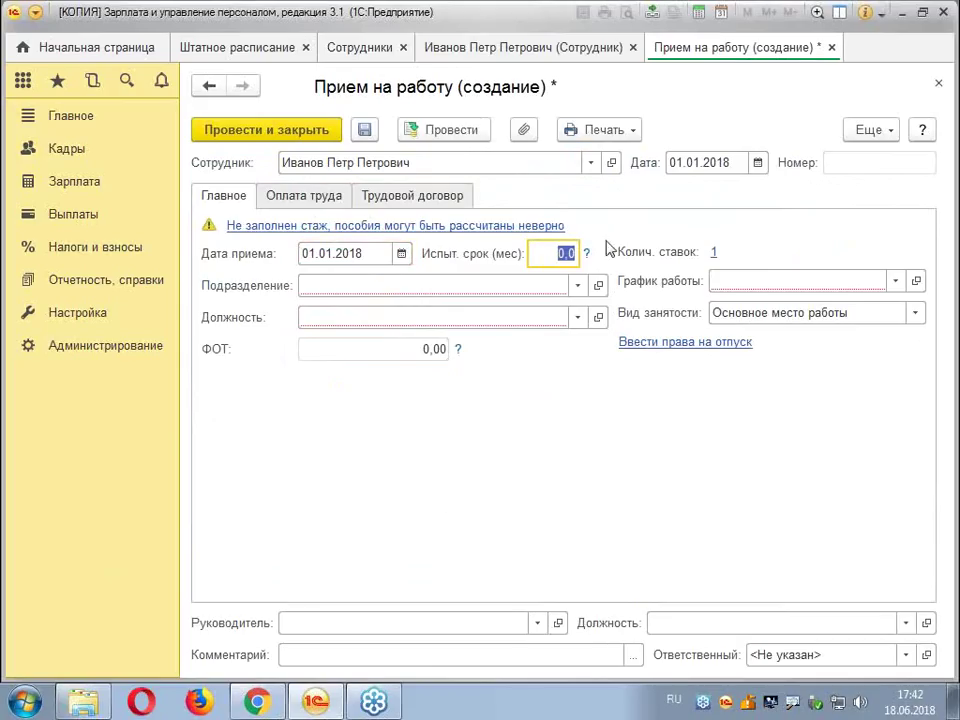
type("6")
Assign the employee to the Дирекция department and the position Генеральный директор акционерного общества /Дирекция/
left_click(350, 291)
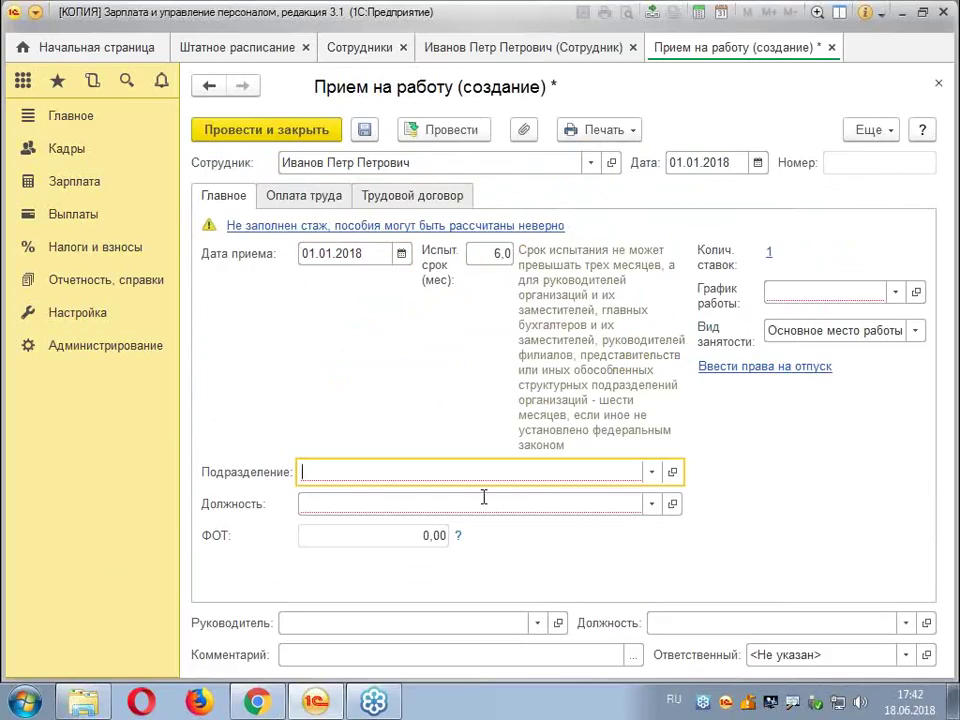
type("д")
left_click(435, 503)
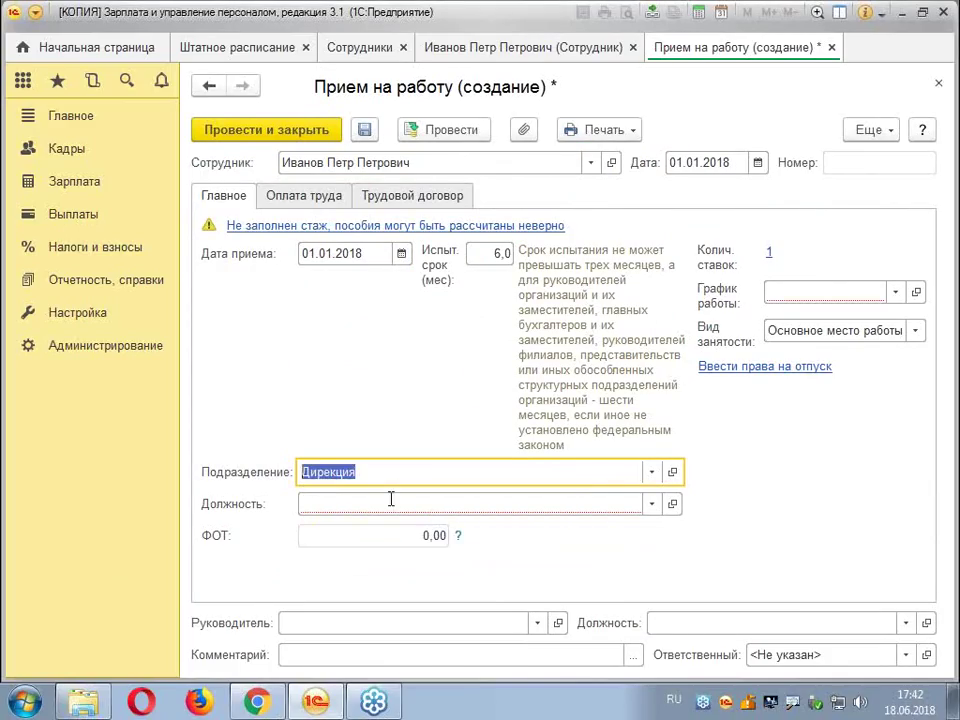
left_click(375, 505)
type("г")
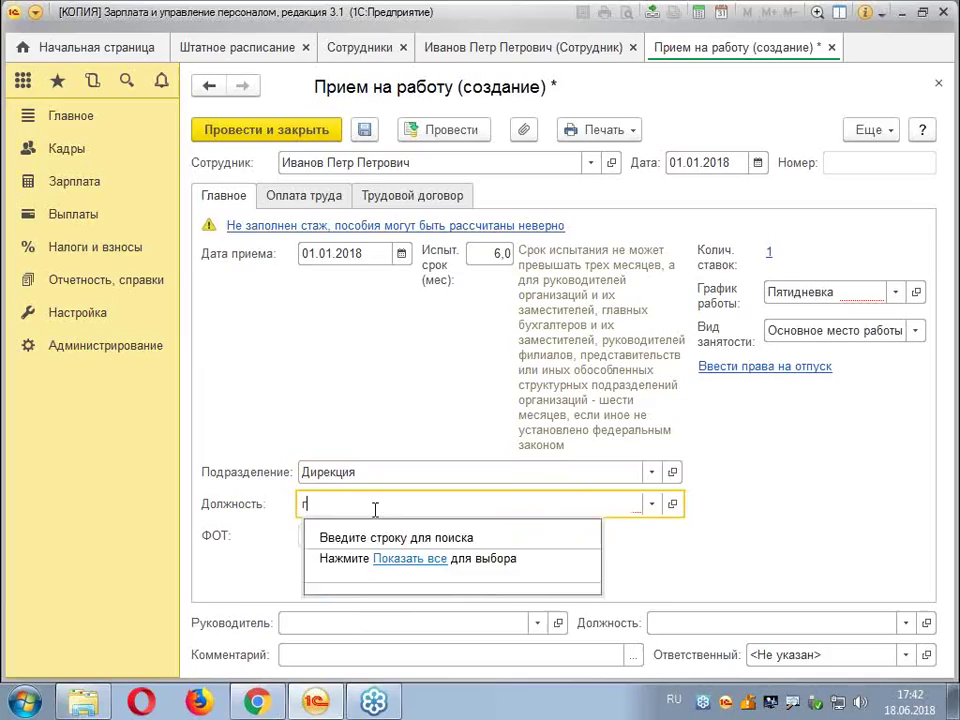
left_click(377, 531)
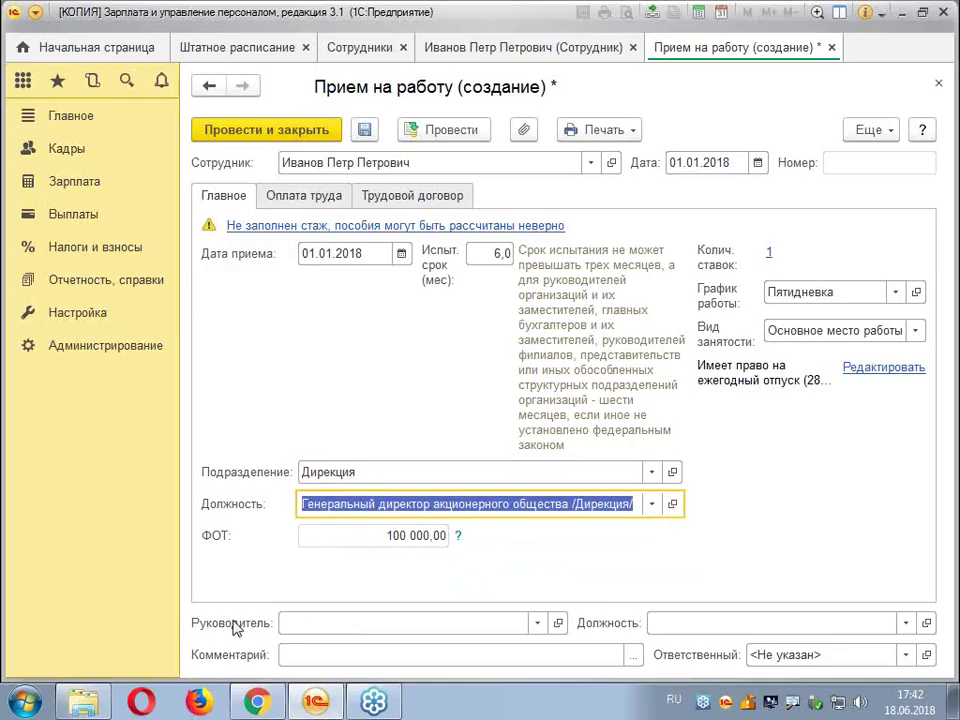
Set the new employee as the document's Руководитель, with the position Генеральный директор акционерного общества
left_click(369, 622)
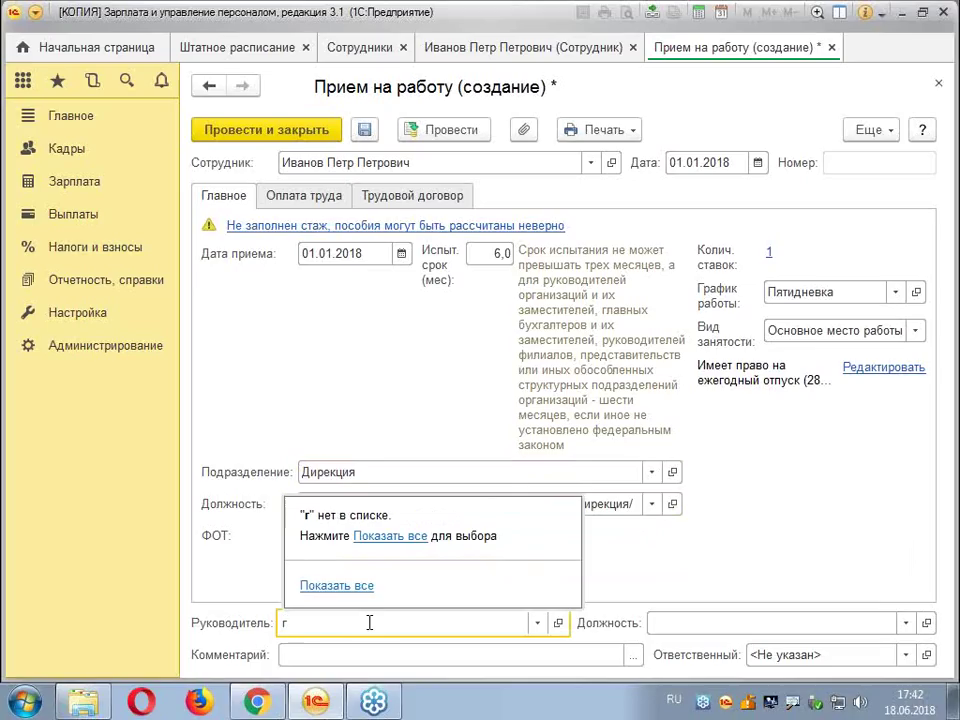
type("и")
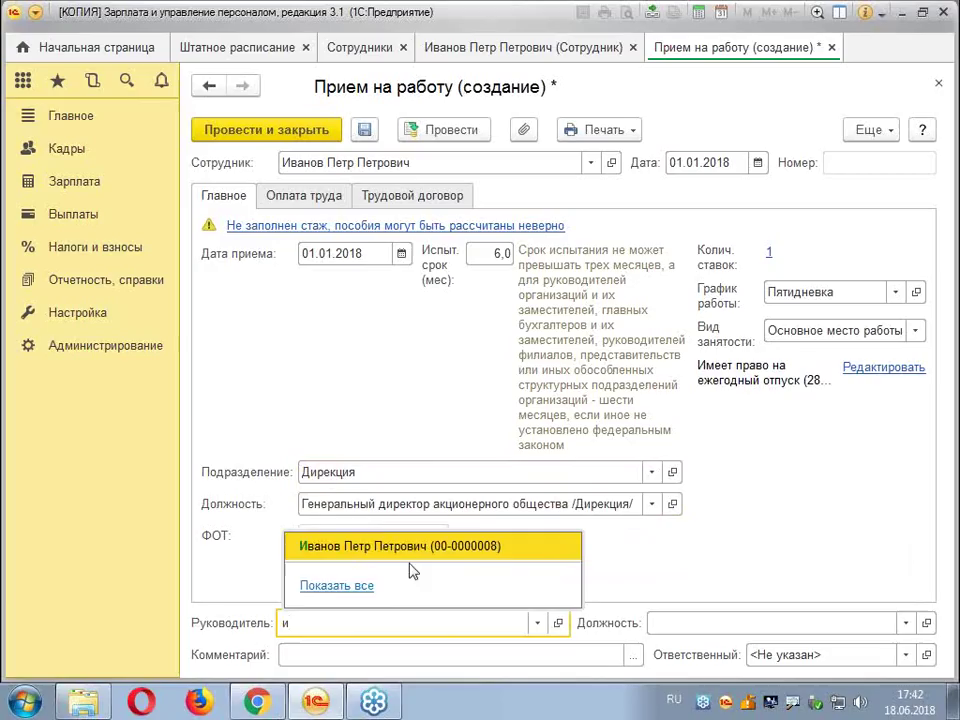
left_click(412, 550)
left_click(710, 623)
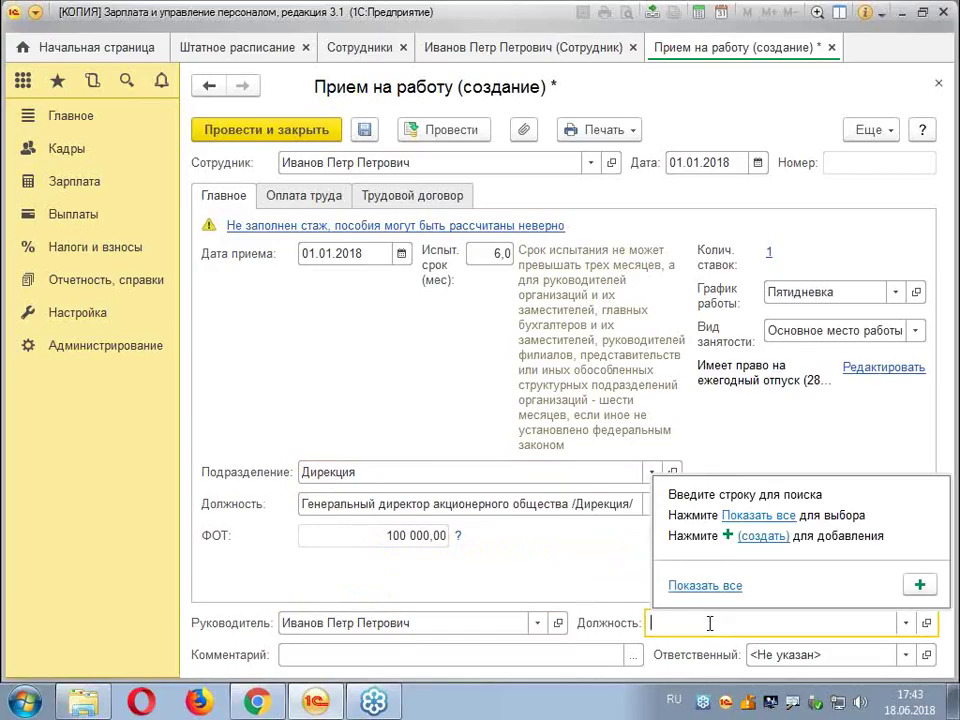
left_click(720, 518)
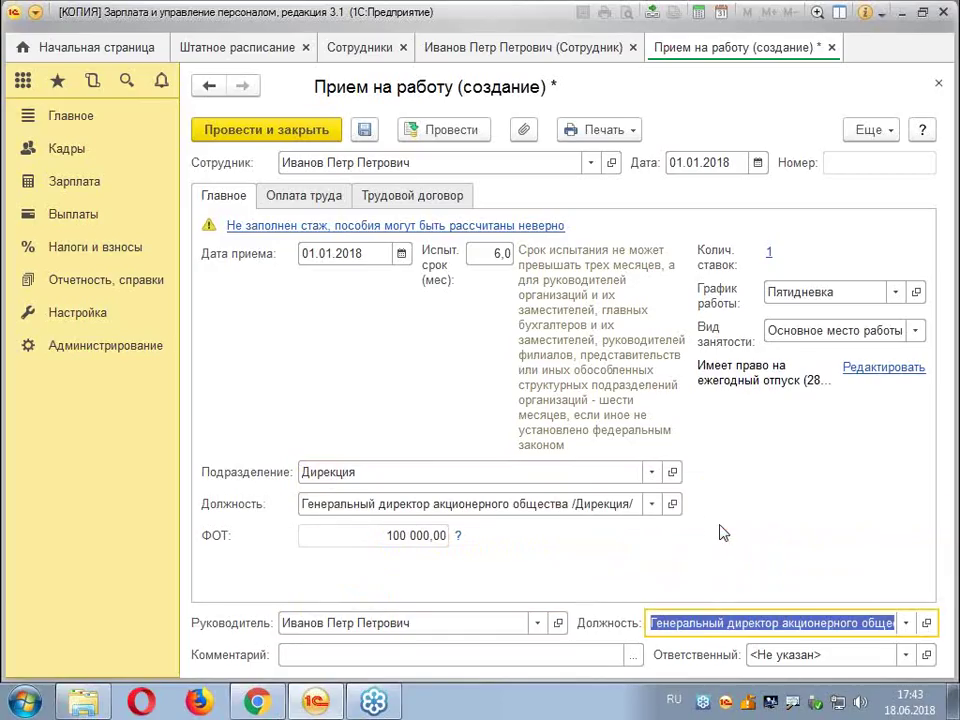
Check the pay terms, assign the employment contract an automatic number dated 01.01.2018, and post the hiring document
left_click(308, 198)
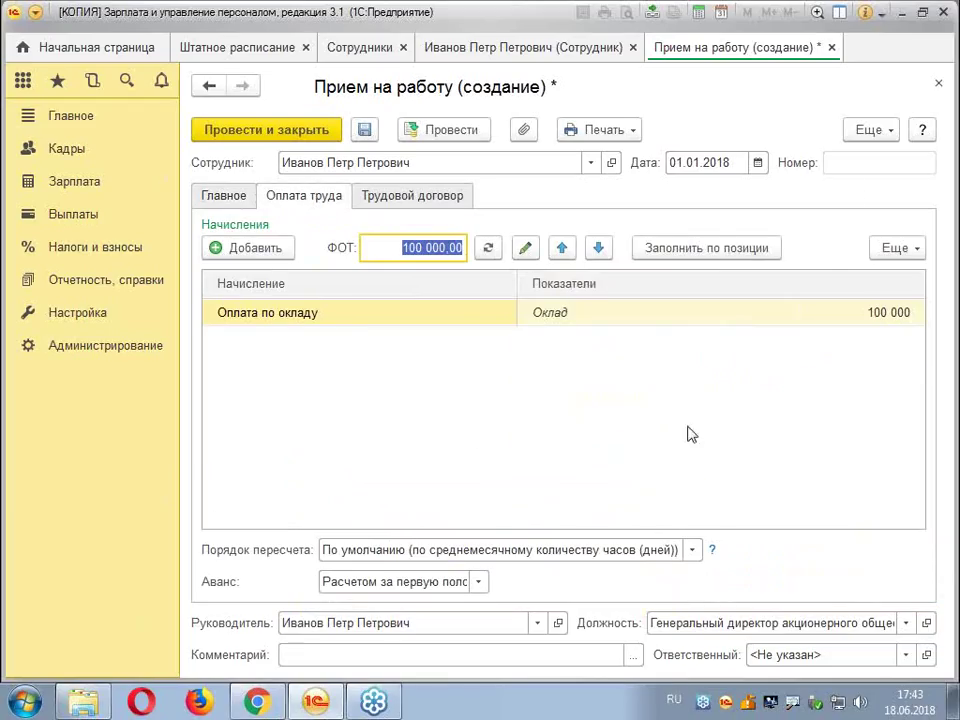
left_click(228, 197)
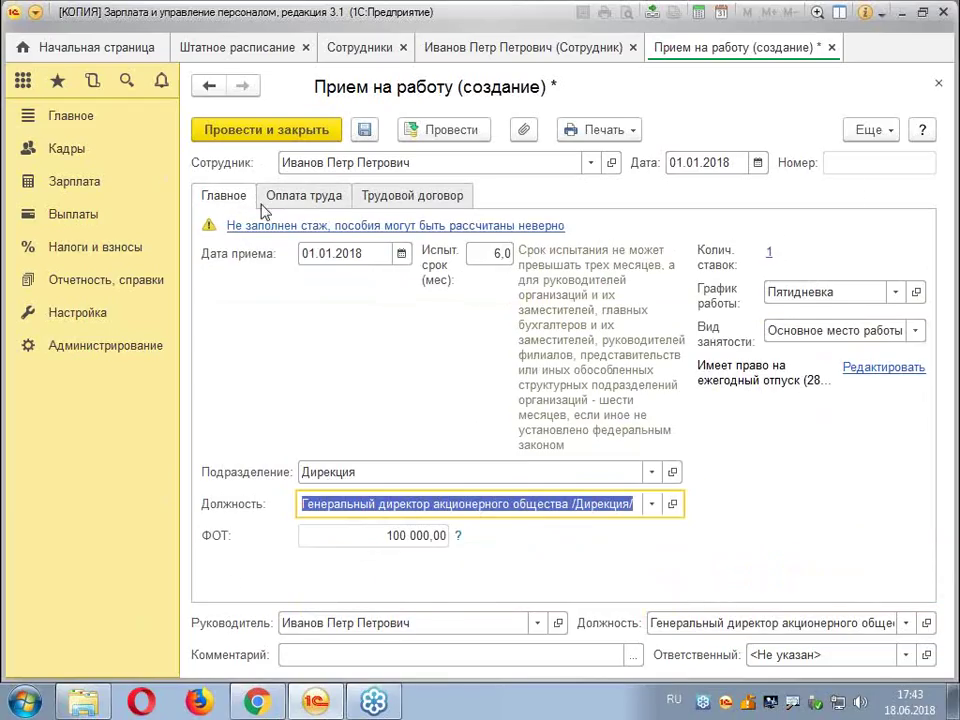
left_click(298, 198)
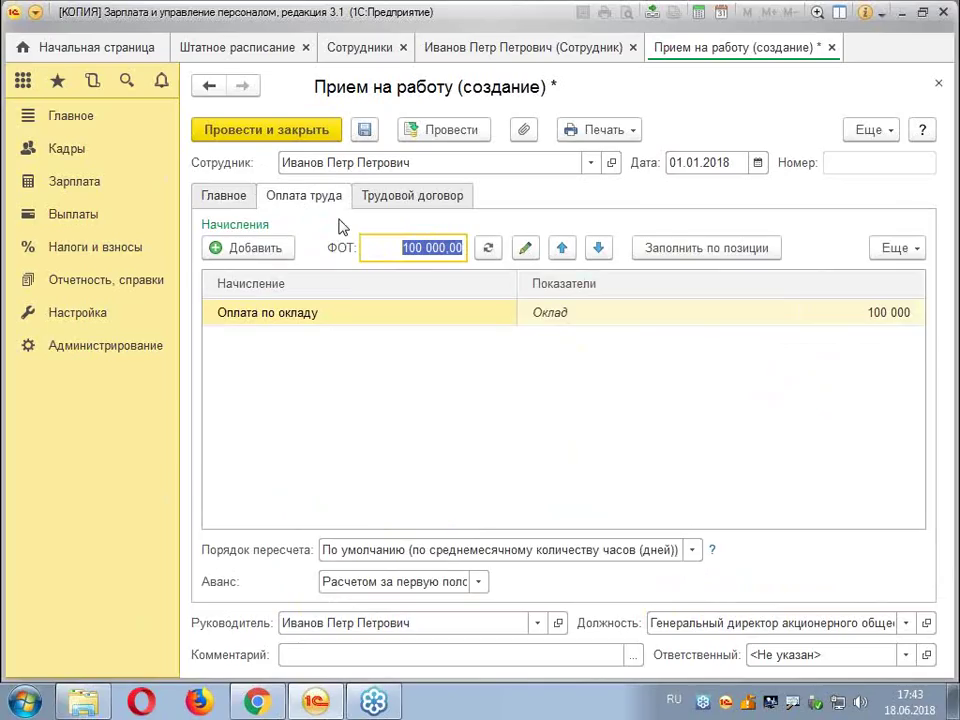
left_click(456, 199)
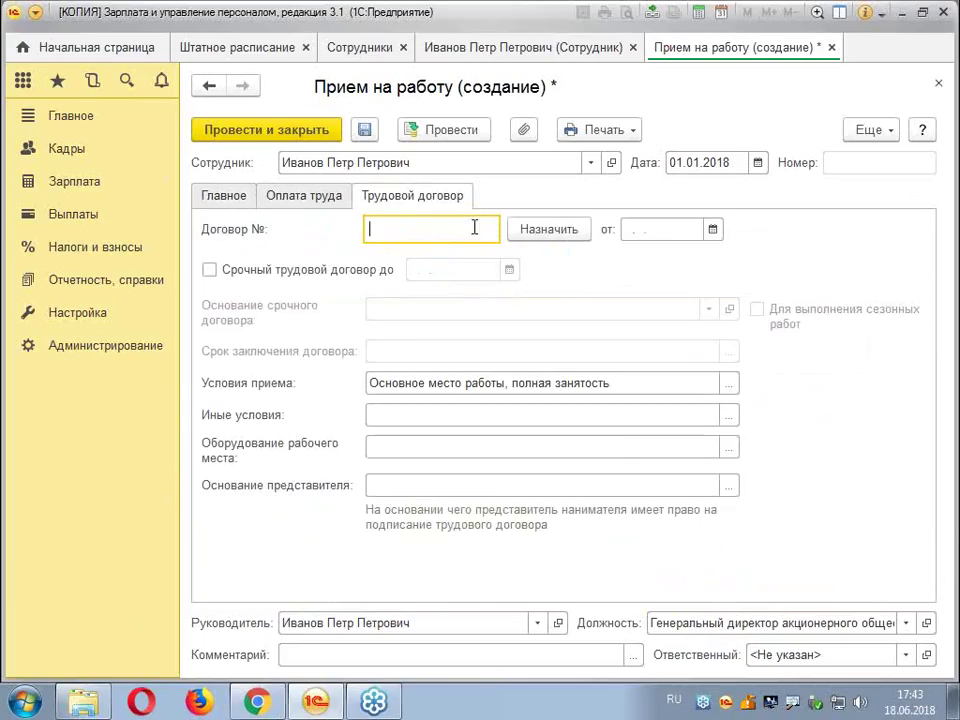
left_click(553, 235)
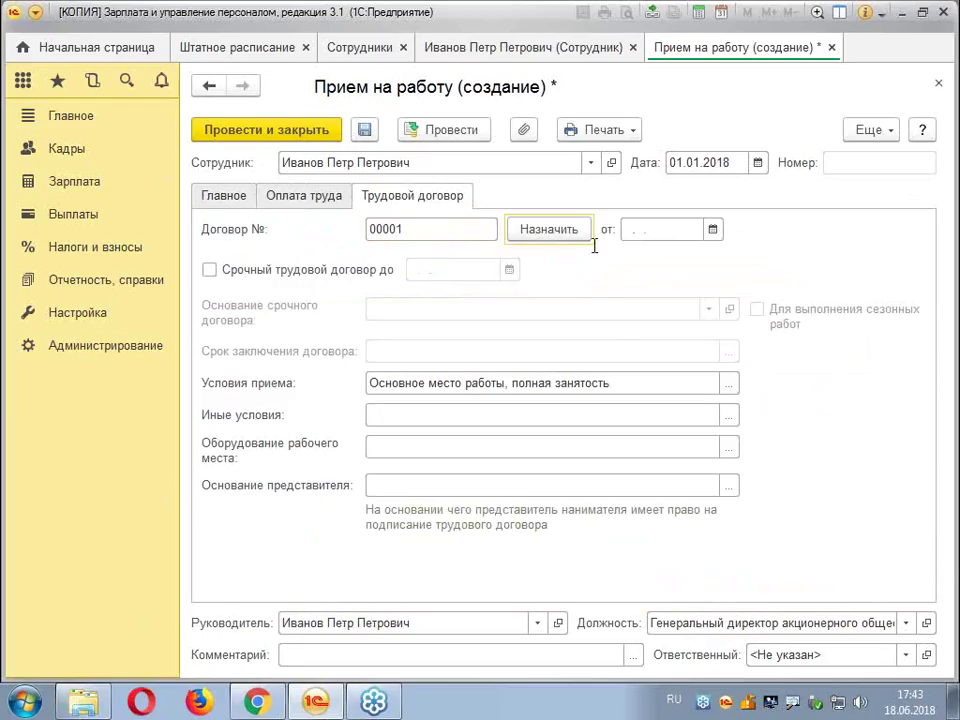
left_click(683, 232)
type("0101")
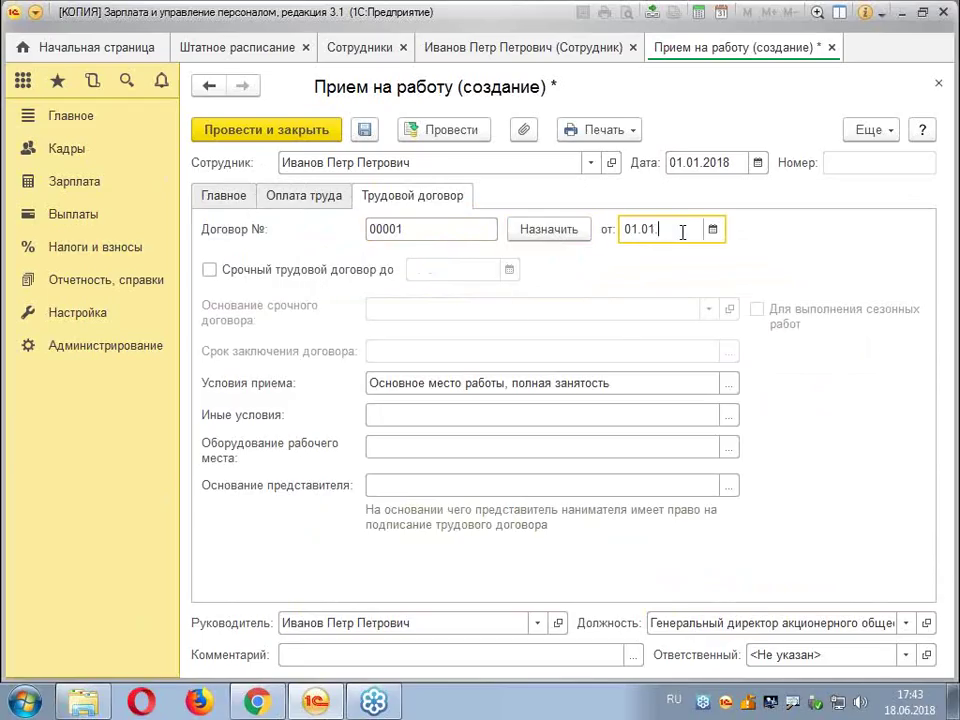
key("Tab")
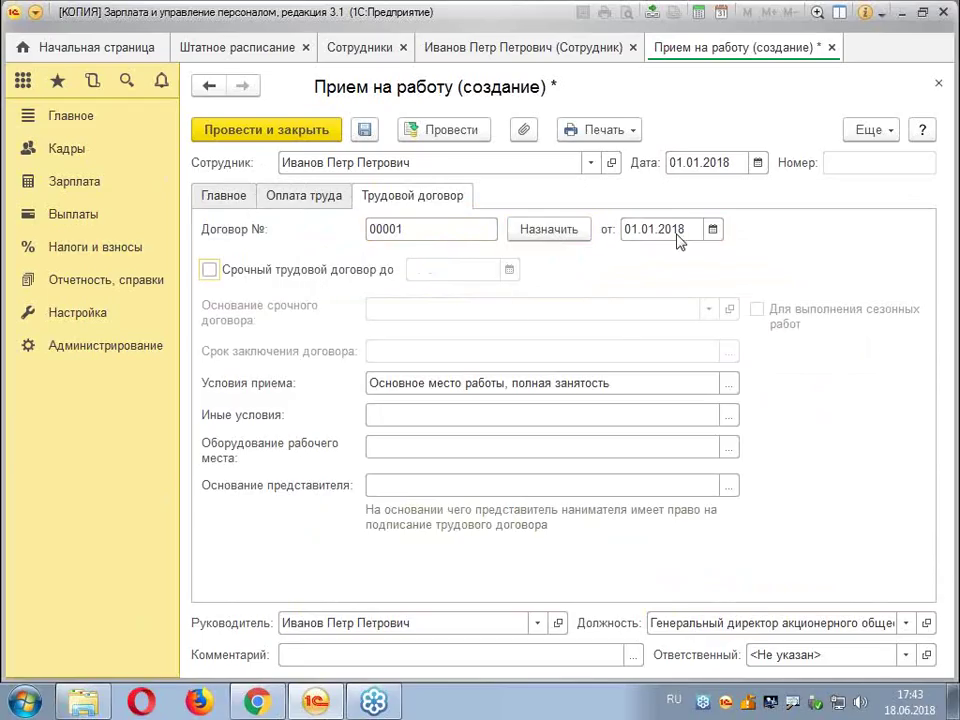
left_click(472, 131)
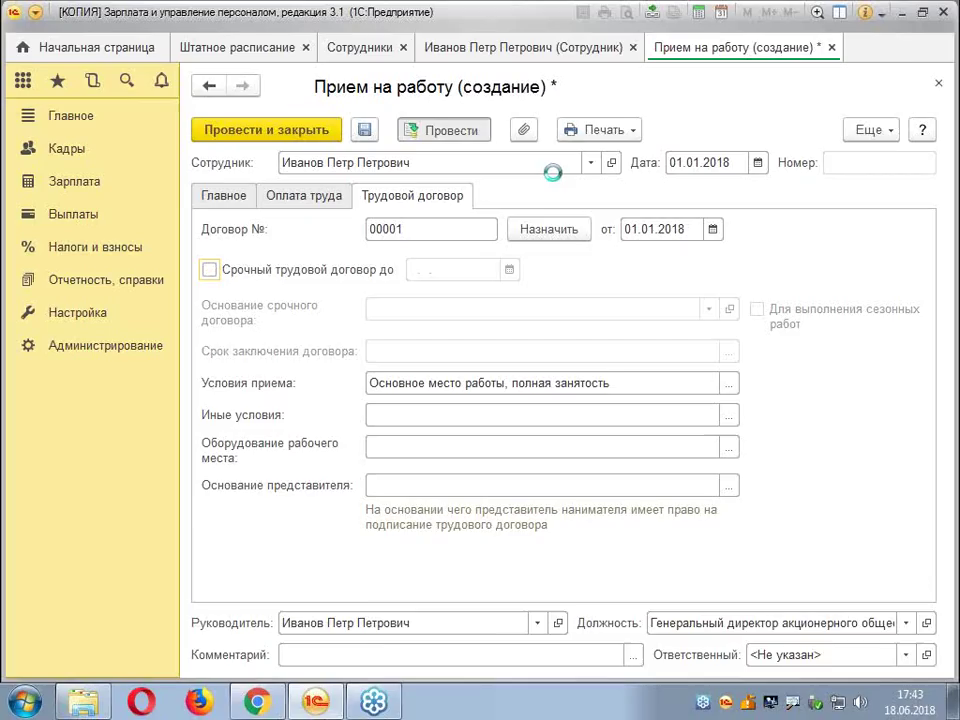
Generate and review the Приказ о приеме (Т-1) print form, close it, and post and close the hiring document
left_click(634, 132)
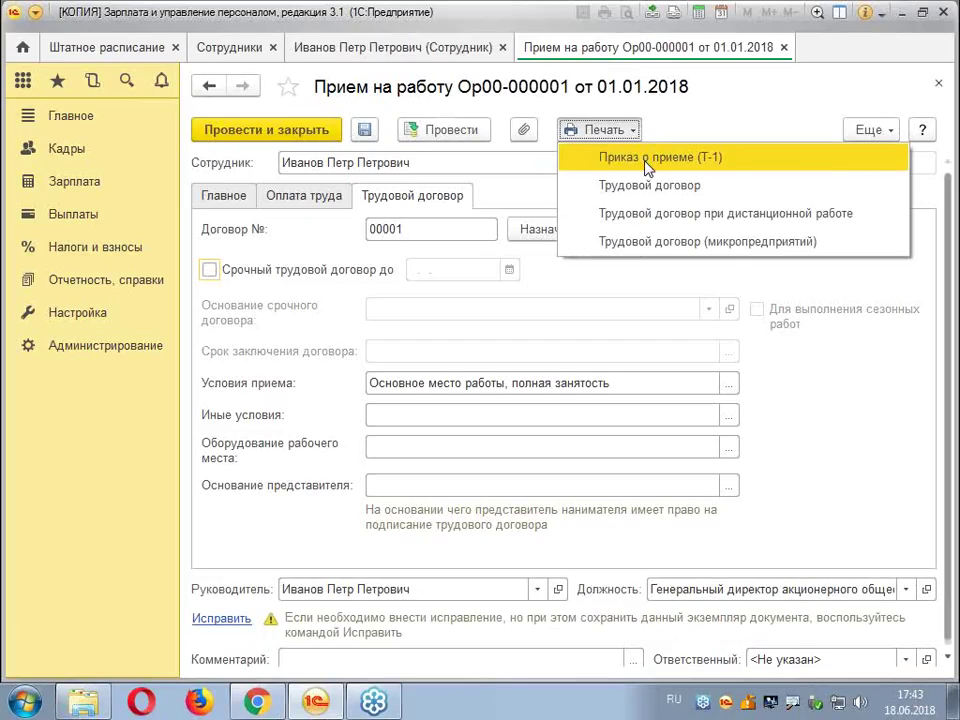
left_click(643, 160)
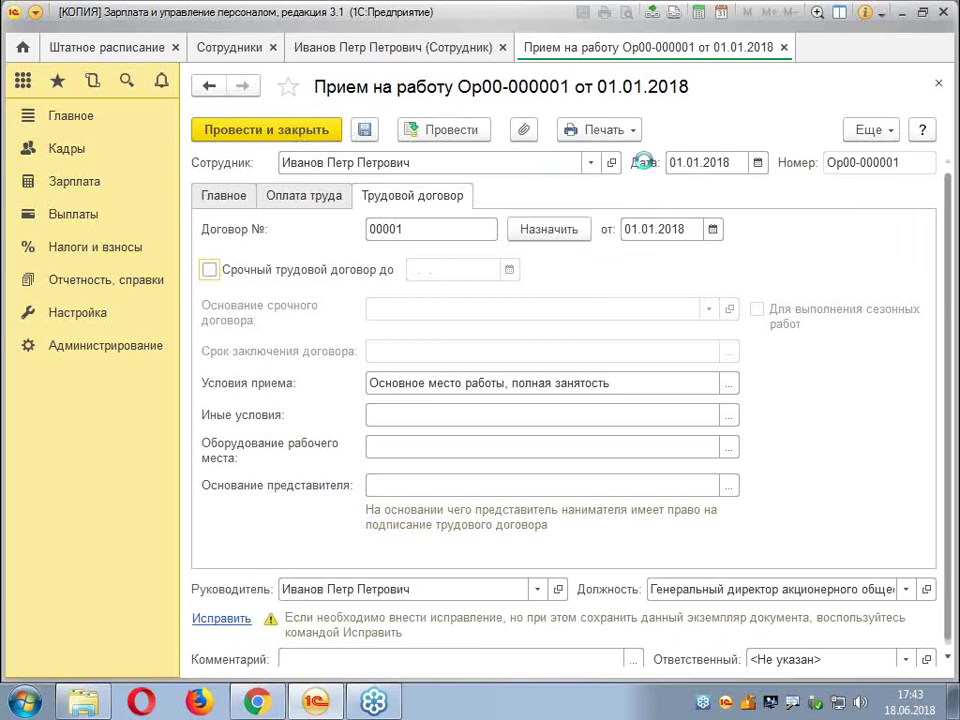
scroll(804, 330, "down", 5)
scroll(804, 348, "down", 5)
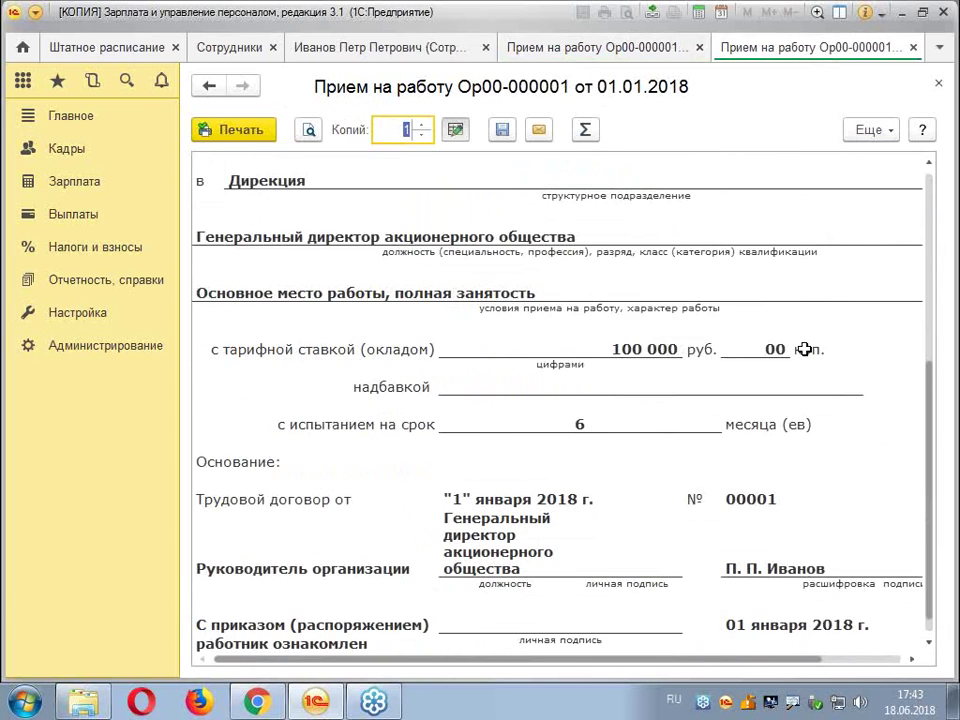
scroll(804, 348, "up", 10)
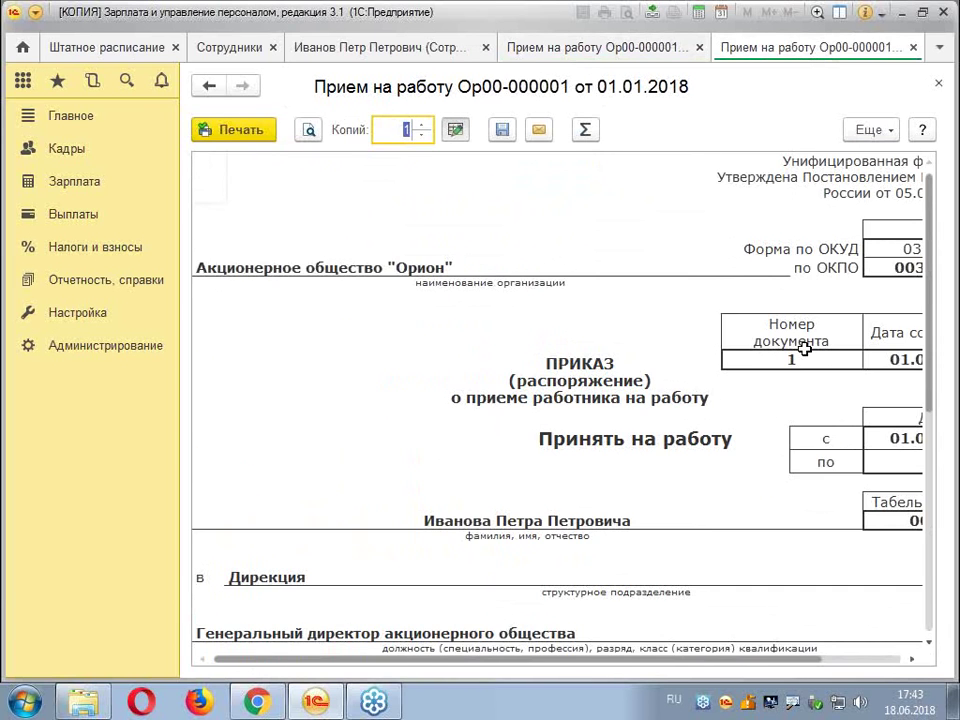
left_click(944, 84)
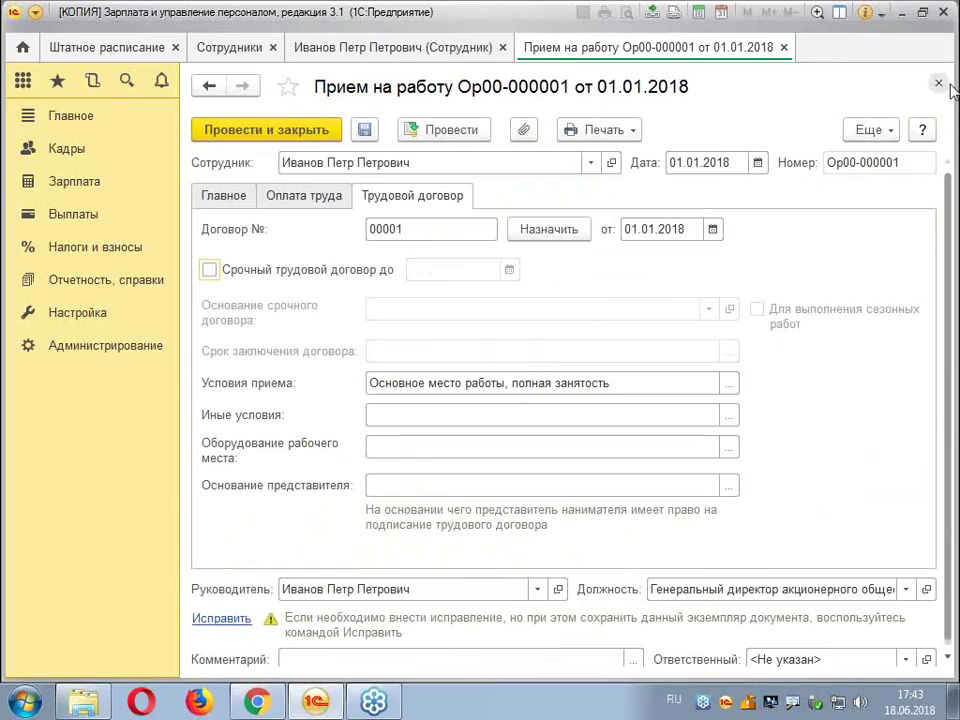
left_click(258, 131)
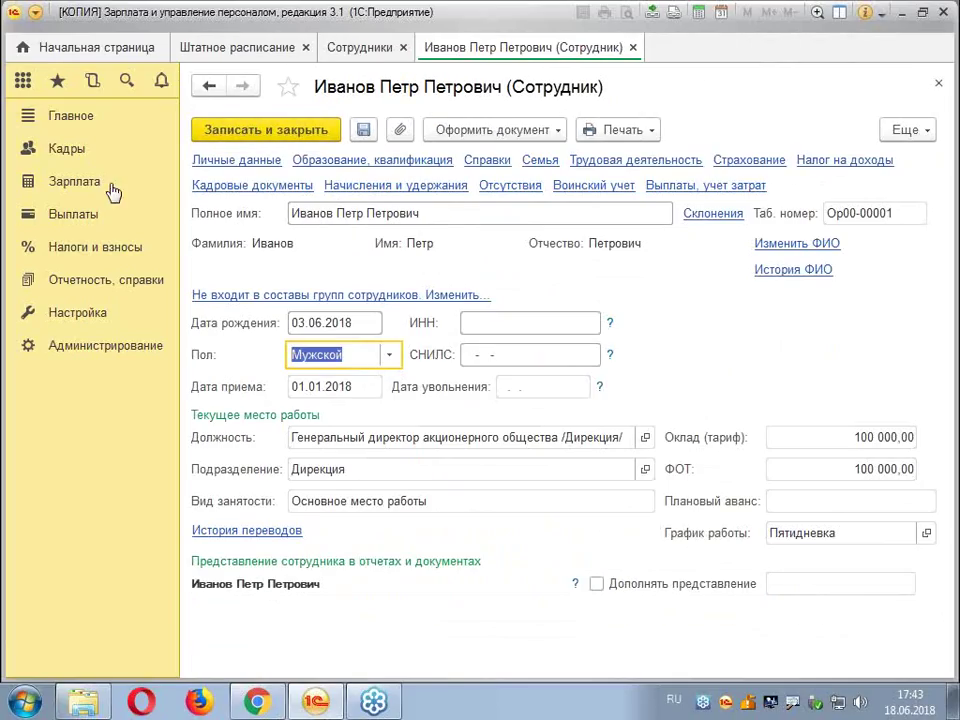
Save and close the employee card, and narrow the Имя, Таб. номер and Должность по штатному расписанию columns in the employee list
left_click(250, 136)
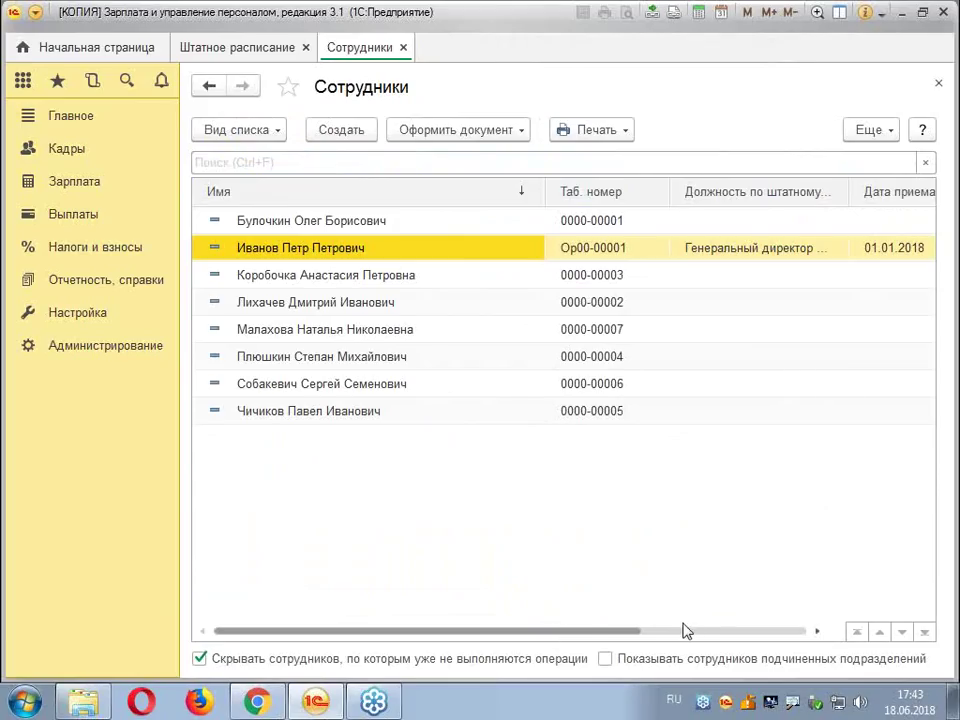
left_click_drag(588, 633, 332, 546)
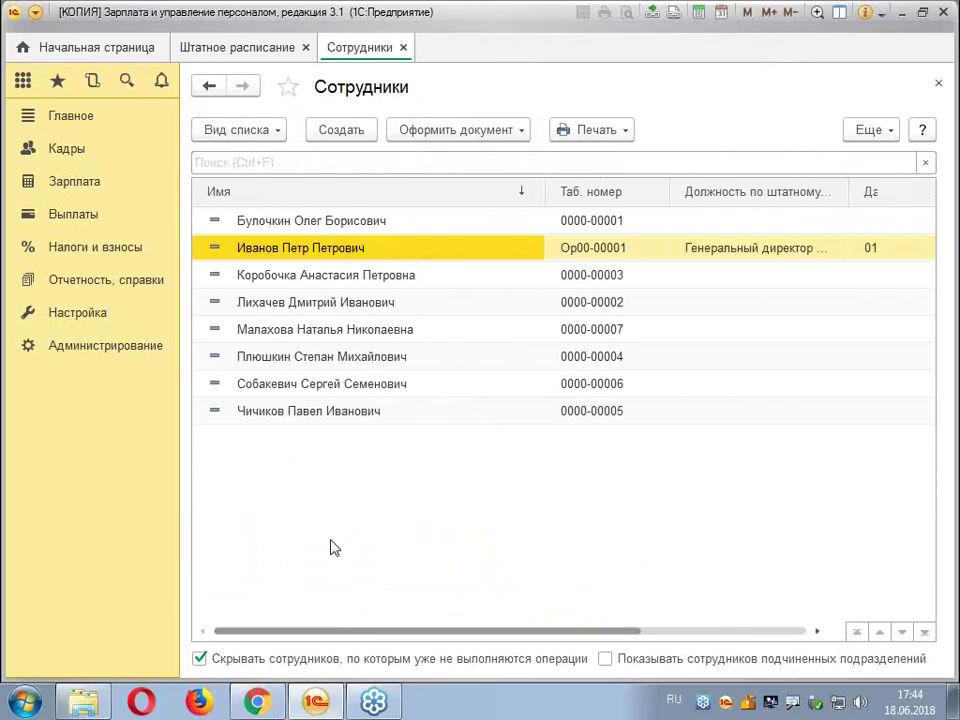
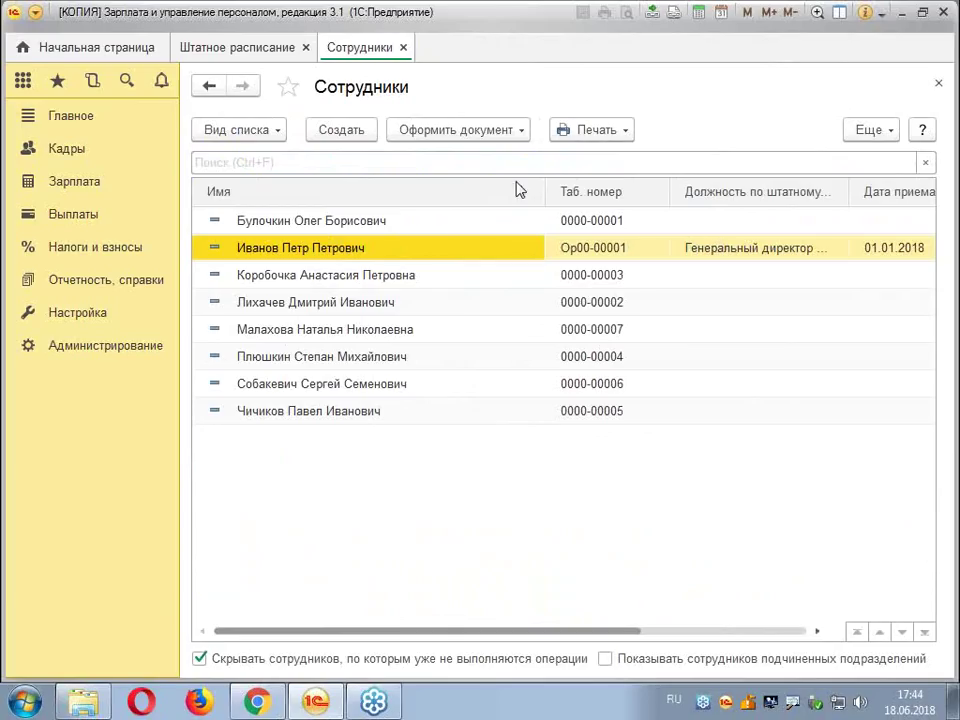
left_click_drag(544, 189, 437, 193)
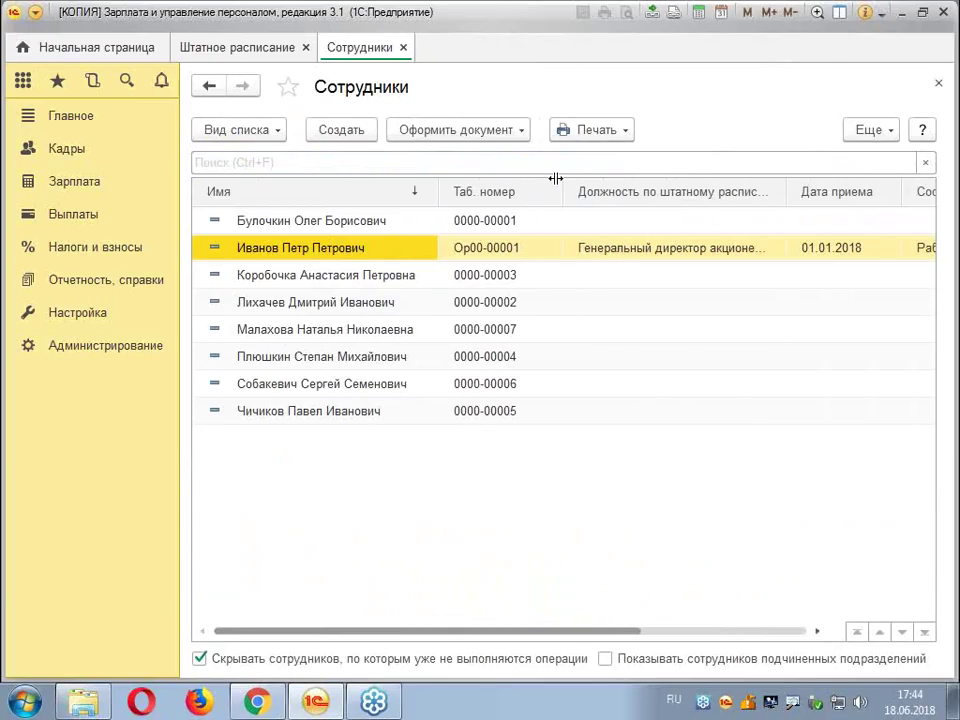
left_click_drag(546, 191, 529, 191)
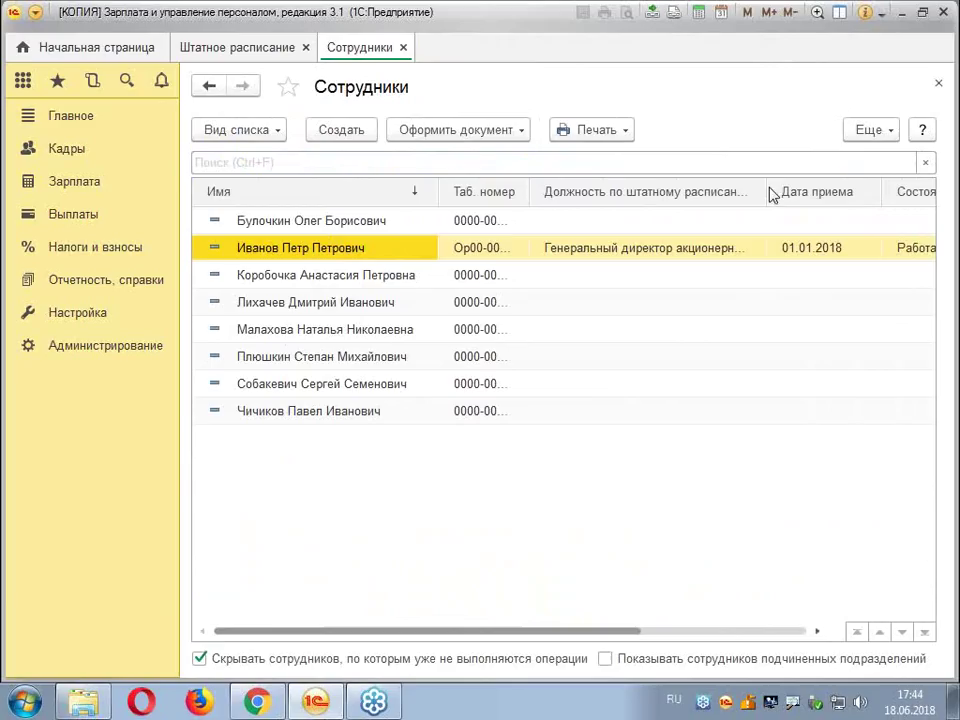
left_click_drag(765, 189, 748, 190)
mouse_move(628, 636)
left_mouse_down()
mouse_move(816, 624)
mouse_move(626, 628)
left_mouse_up()
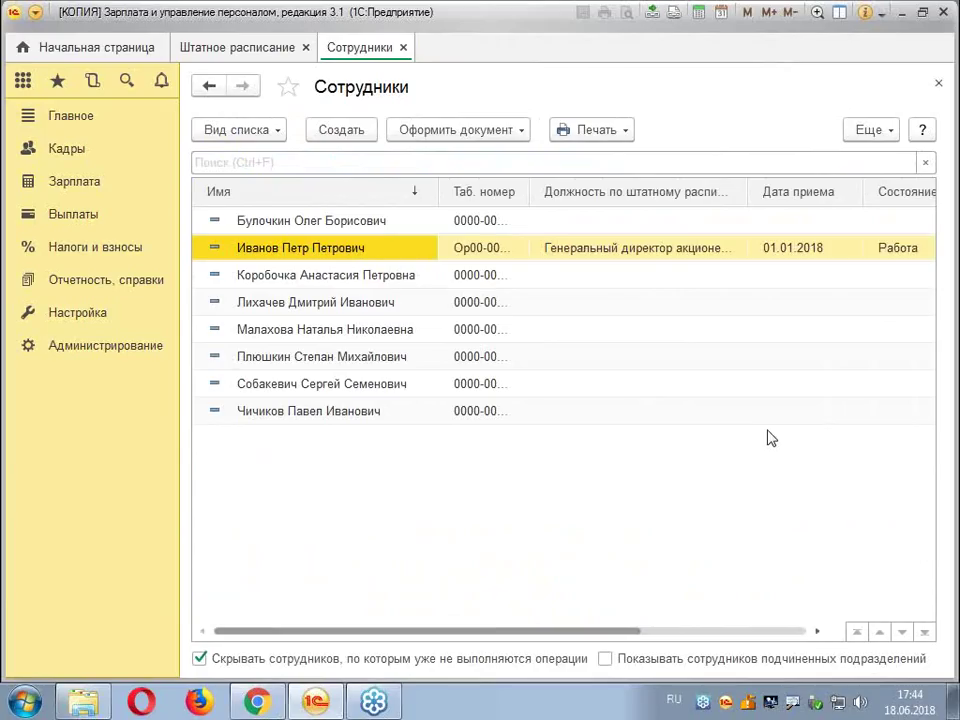
Customize the employee list form to show the Вид занятости, Количество ставок and ФОТ columns
left_click(889, 137)
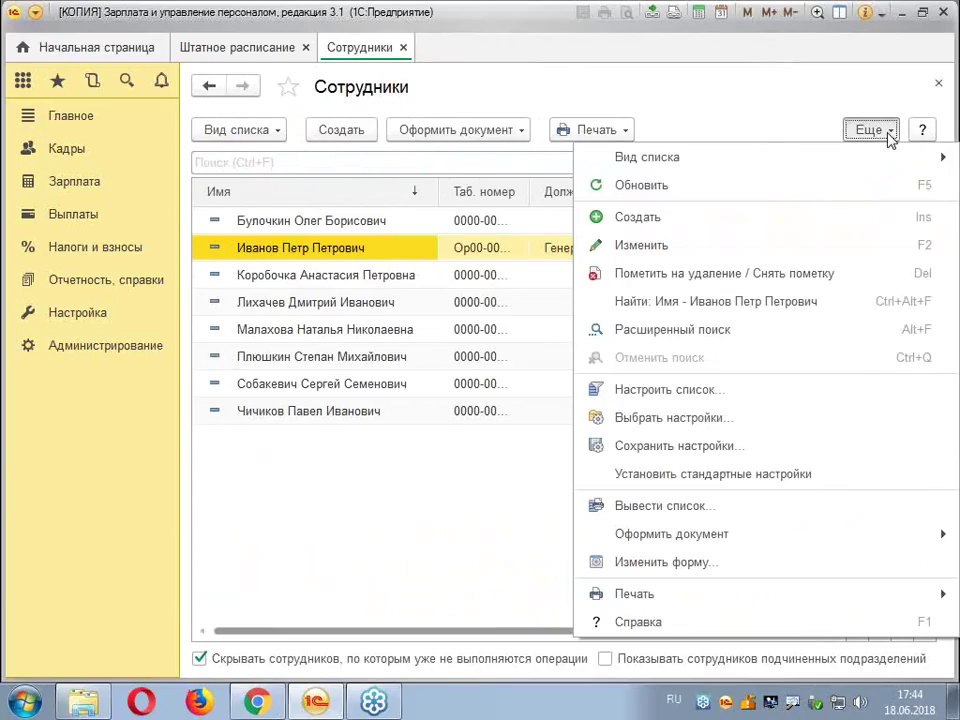
left_click(752, 565)
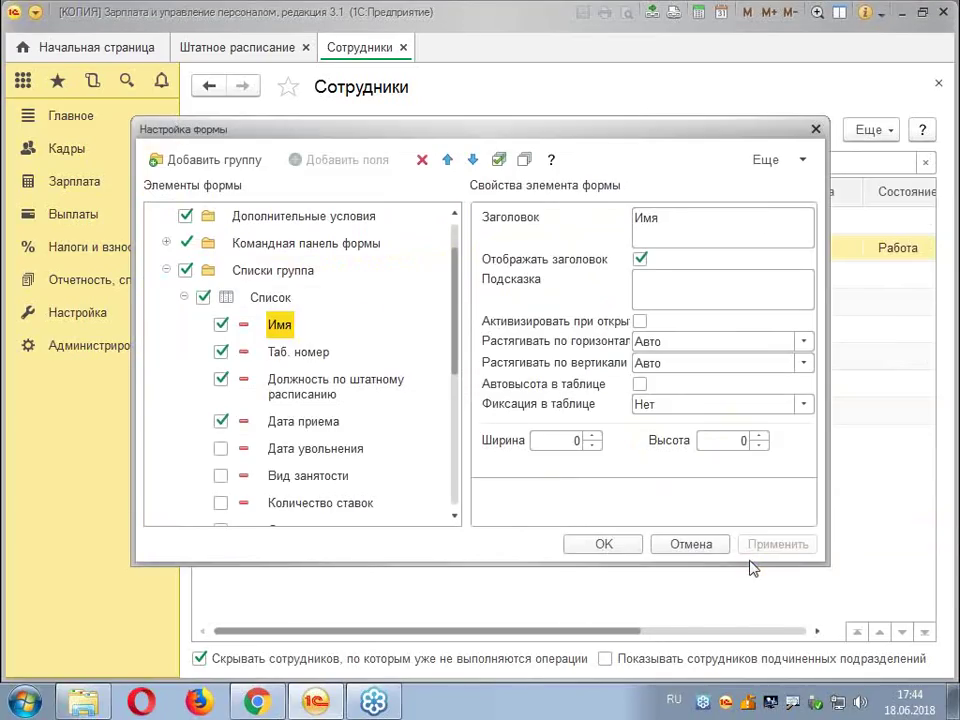
left_click(455, 516)
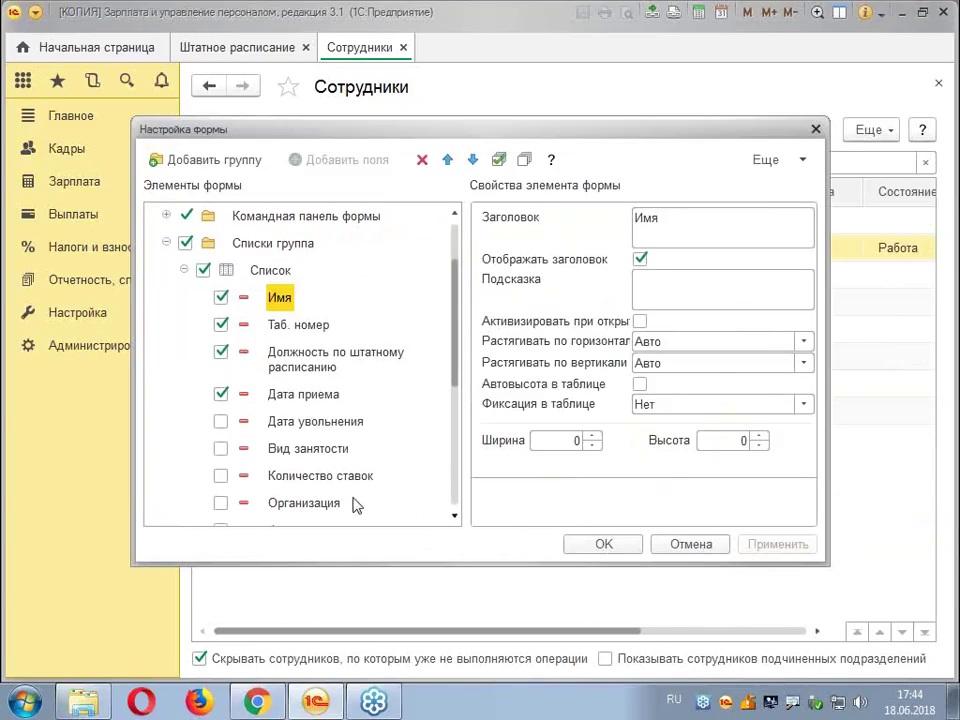
left_click(220, 449)
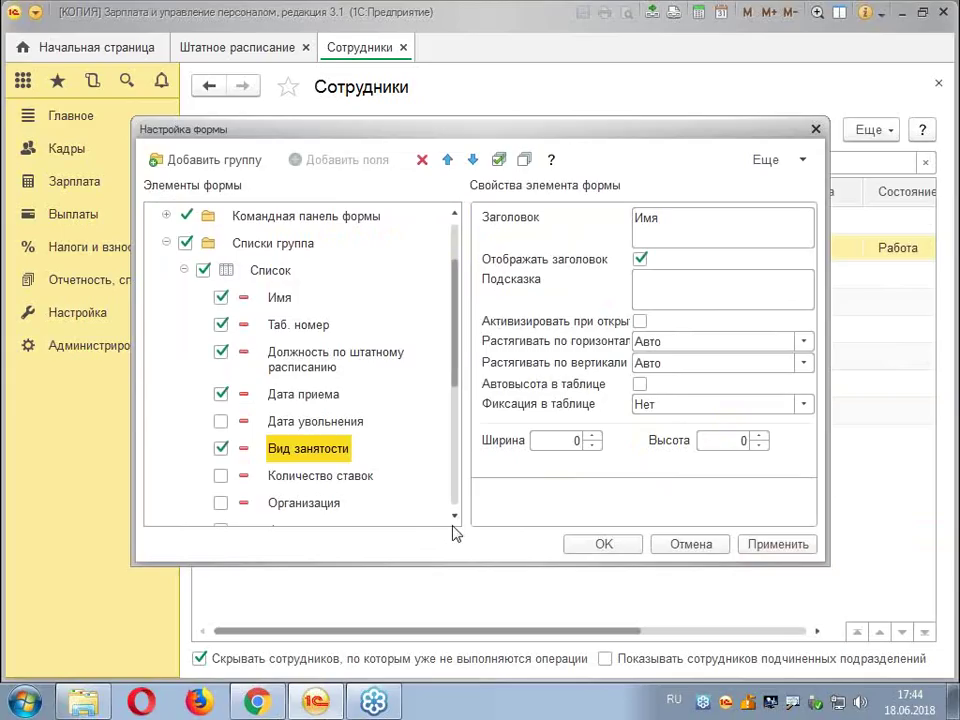
left_click(290, 478)
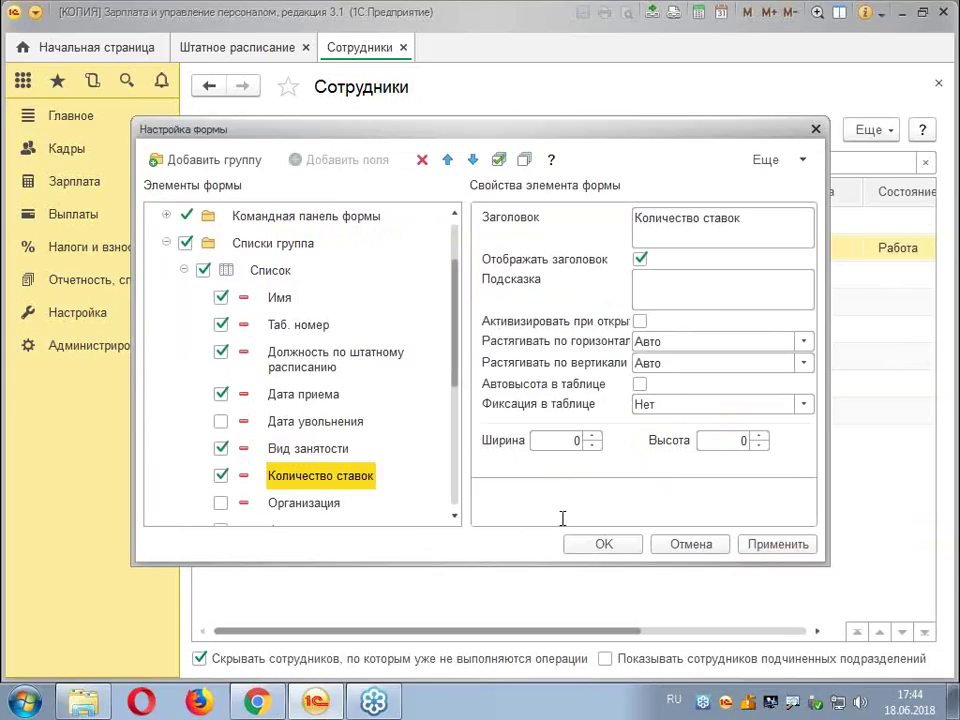
left_click(455, 516)
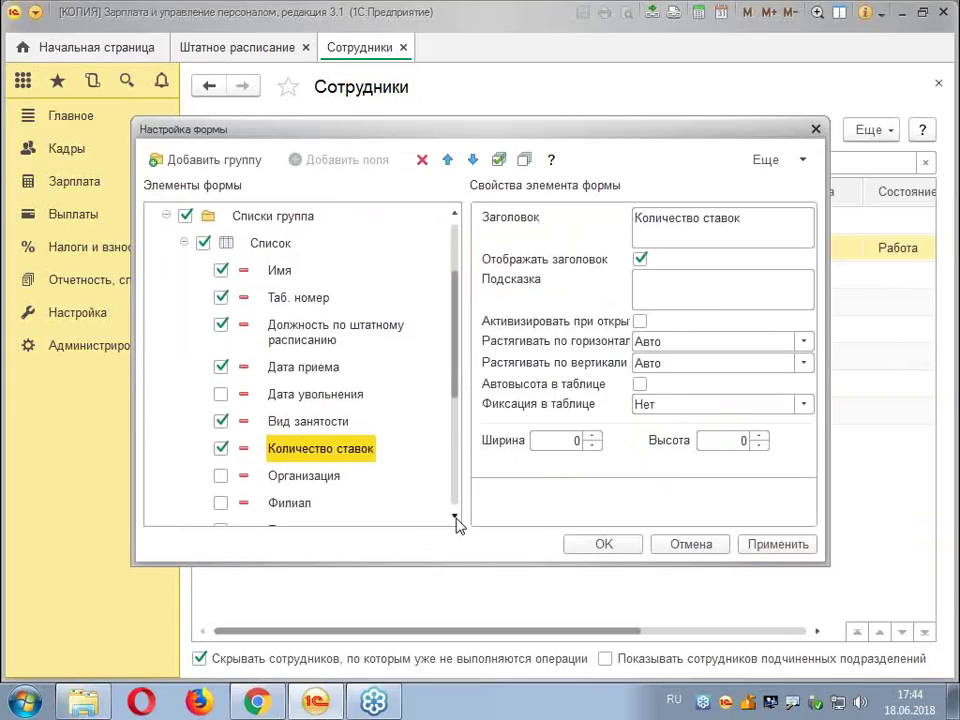
left_click(455, 517)
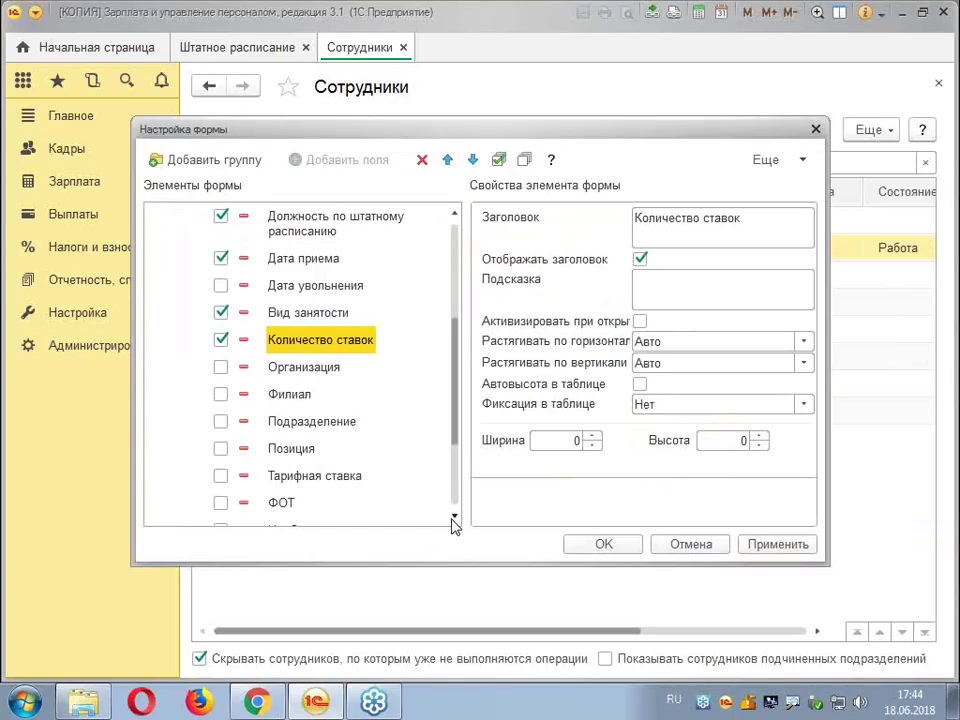
left_click(455, 517)
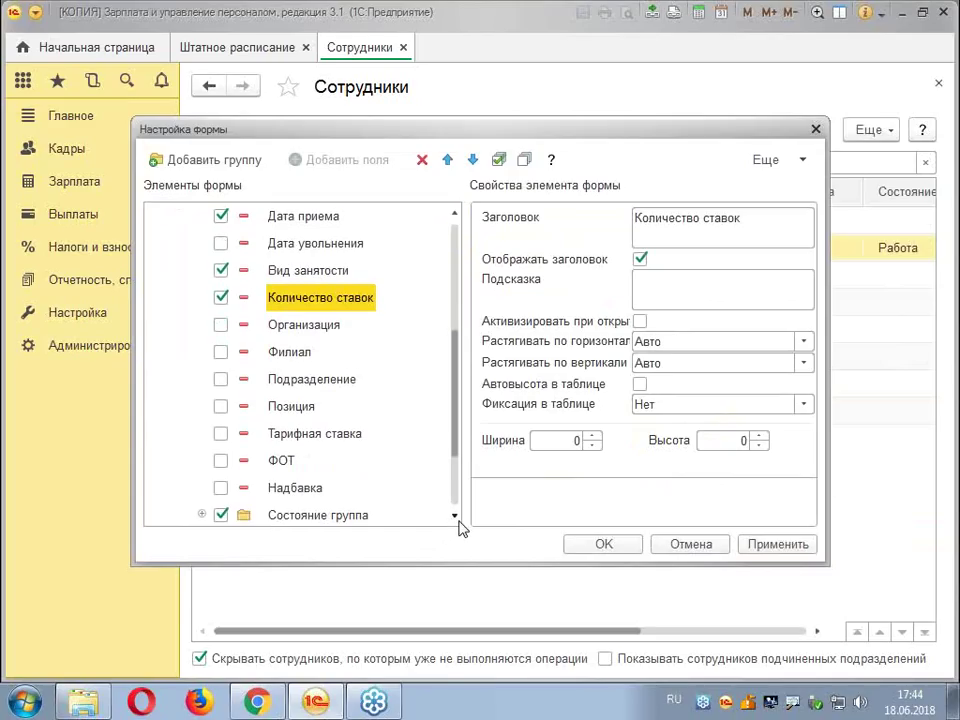
left_click(220, 462)
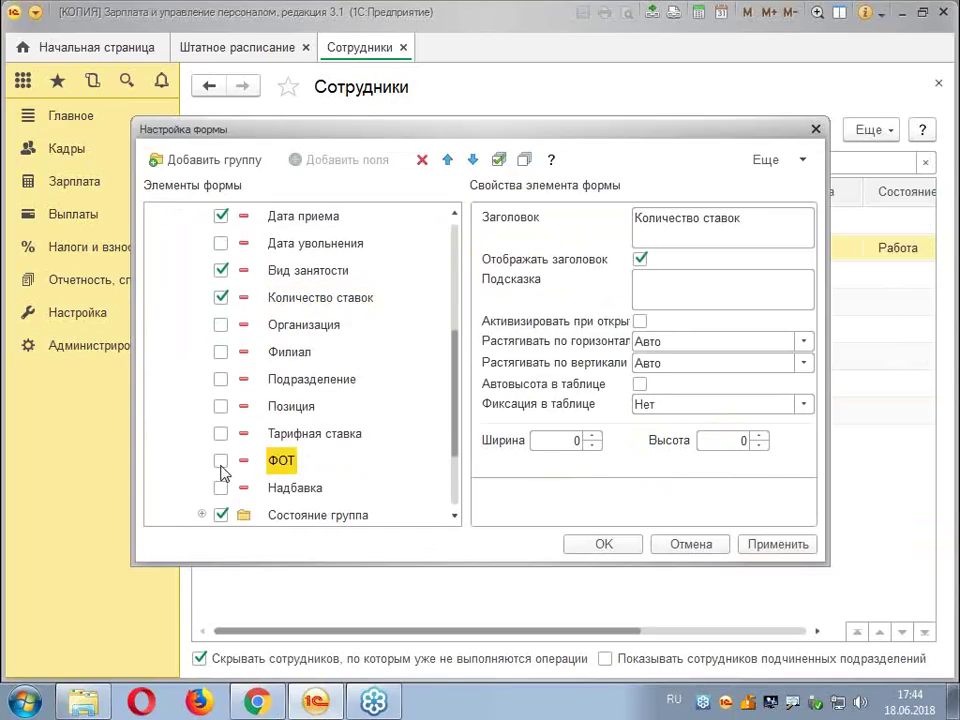
left_click(602, 546)
Review the employee list across all its columns, including the added ones, and close the list
left_click_drag(484, 630, 848, 613)
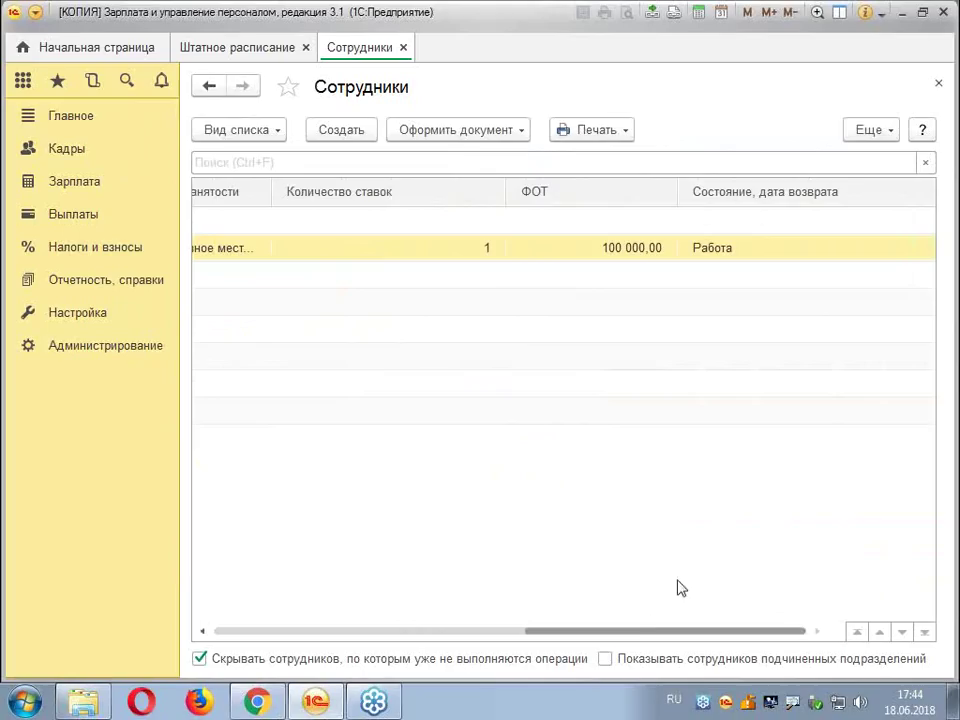
left_click_drag(666, 632, 114, 634)
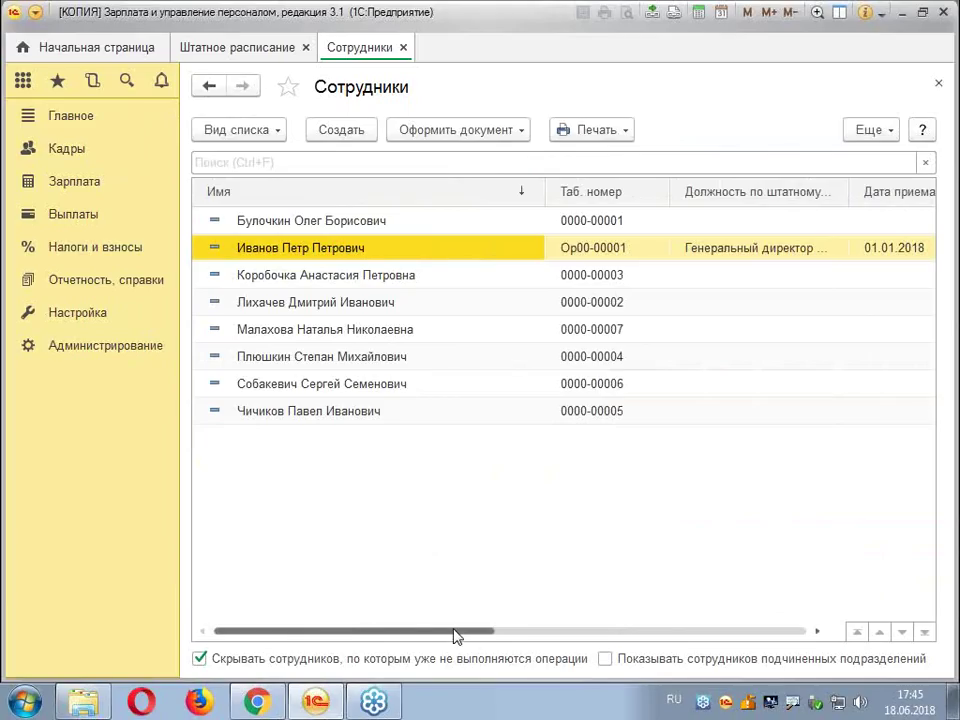
left_click_drag(455, 632, 572, 638)
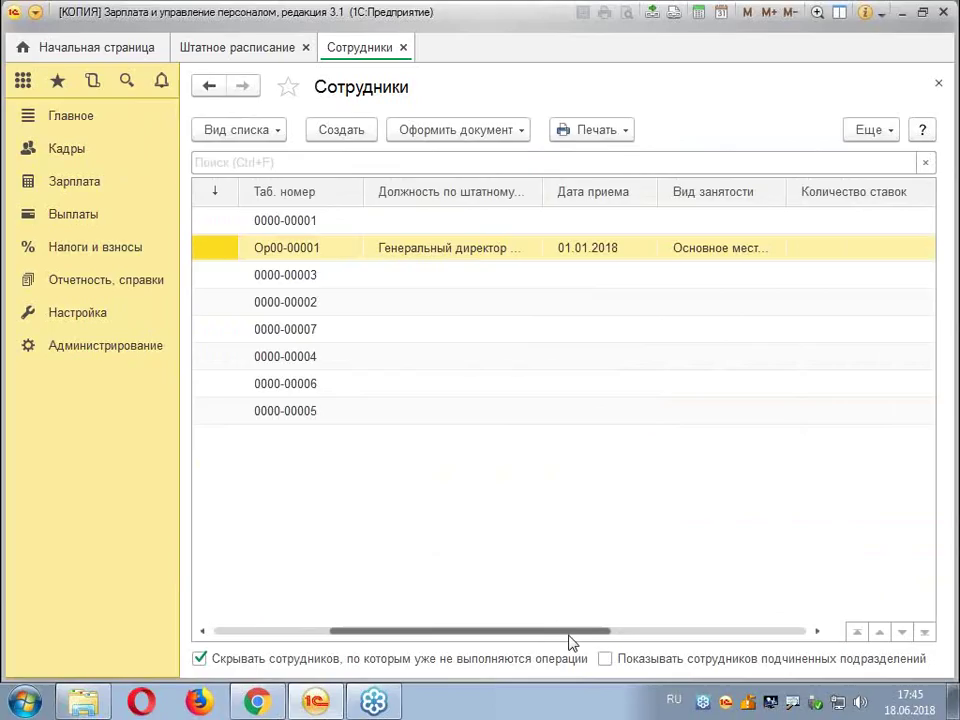
left_click(888, 132)
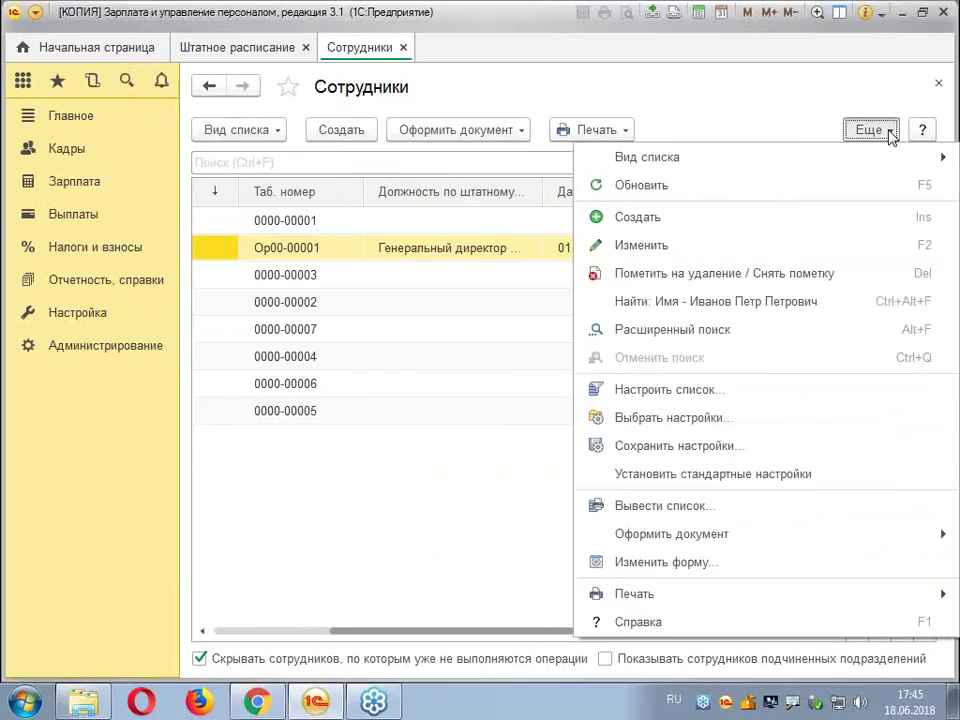
left_click(849, 79)
left_click(938, 84)
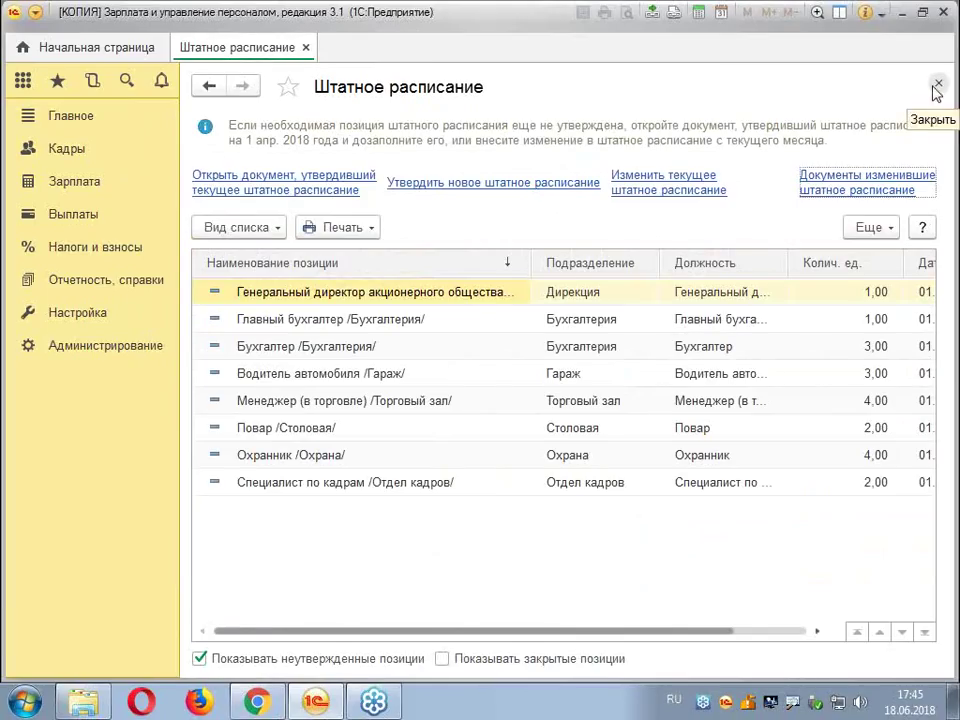
Generate the Соблюдение штатного расписания report, review it by department and by position, and close it
left_click(372, 229)
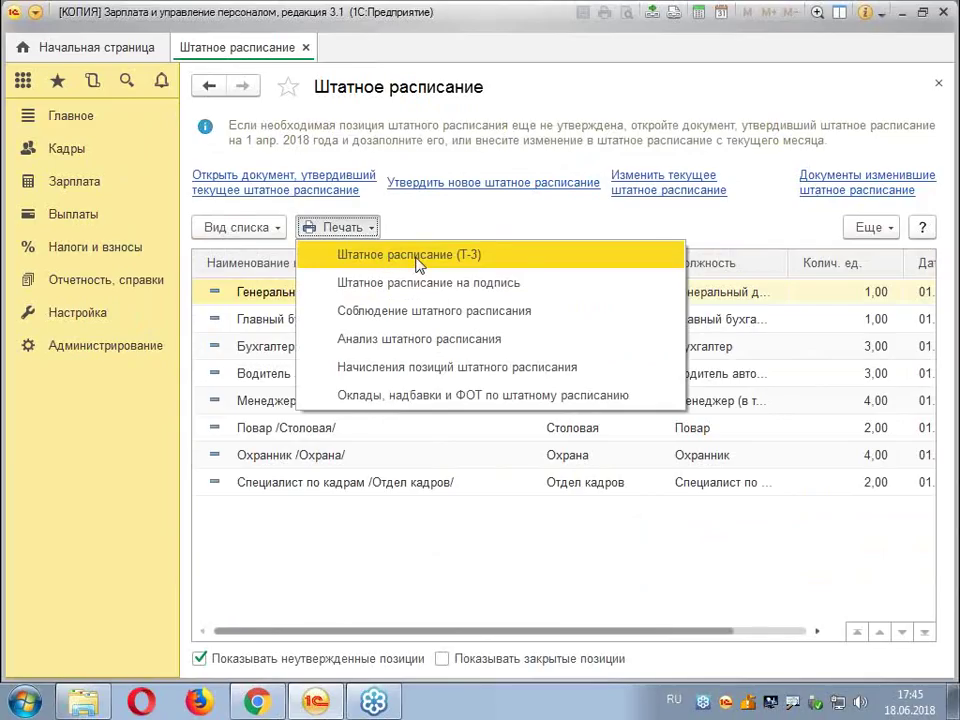
left_click(395, 311)
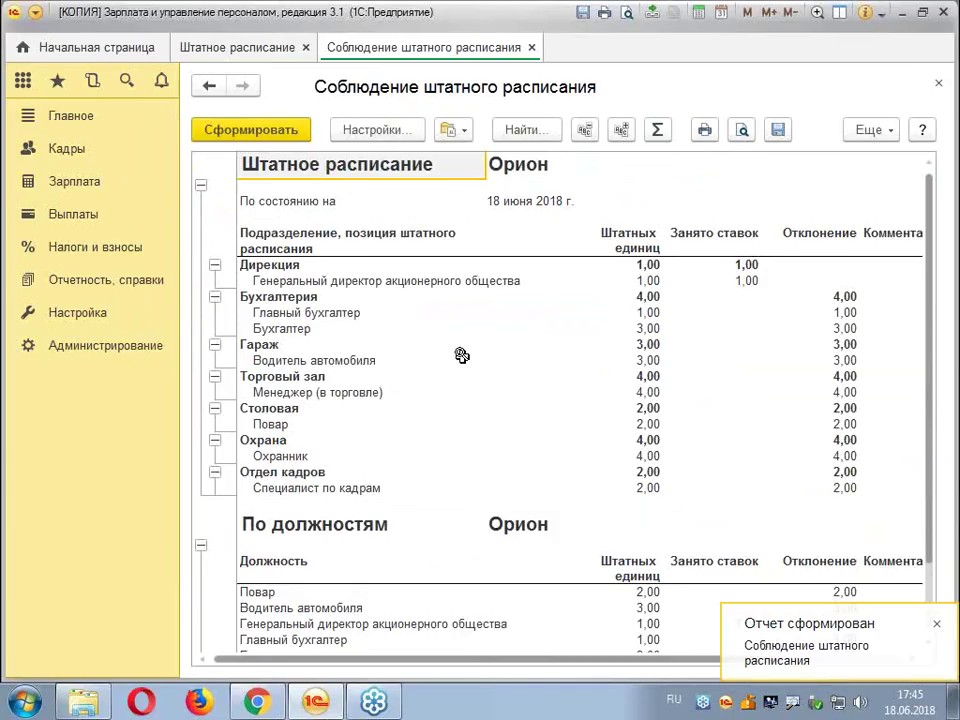
scroll(461, 355, "down", 2)
scroll(461, 355, "down", 3)
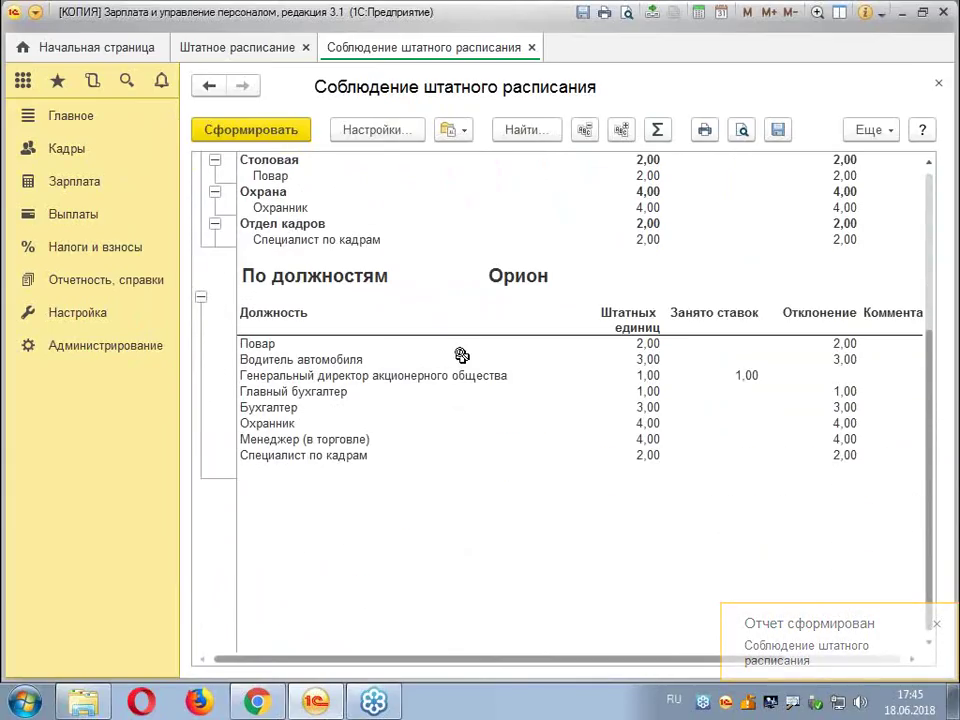
scroll(461, 355, "up", 5)
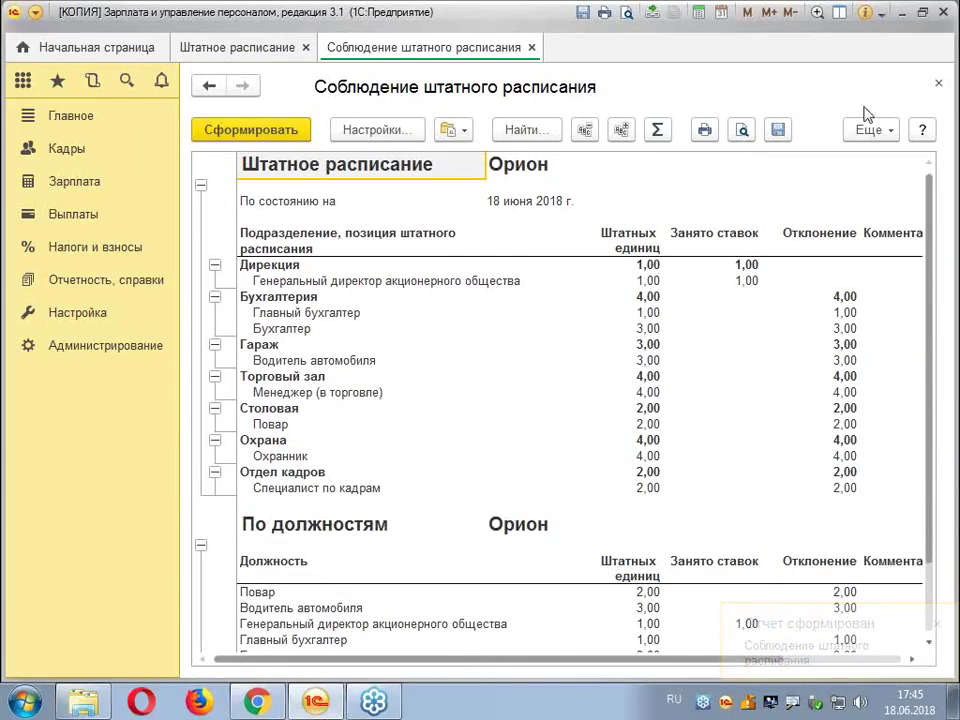
left_click(939, 86)
Generate the Анализ штатного расписания report, examine its Всего ставок and ФОТ columns, and close it
left_click(372, 229)
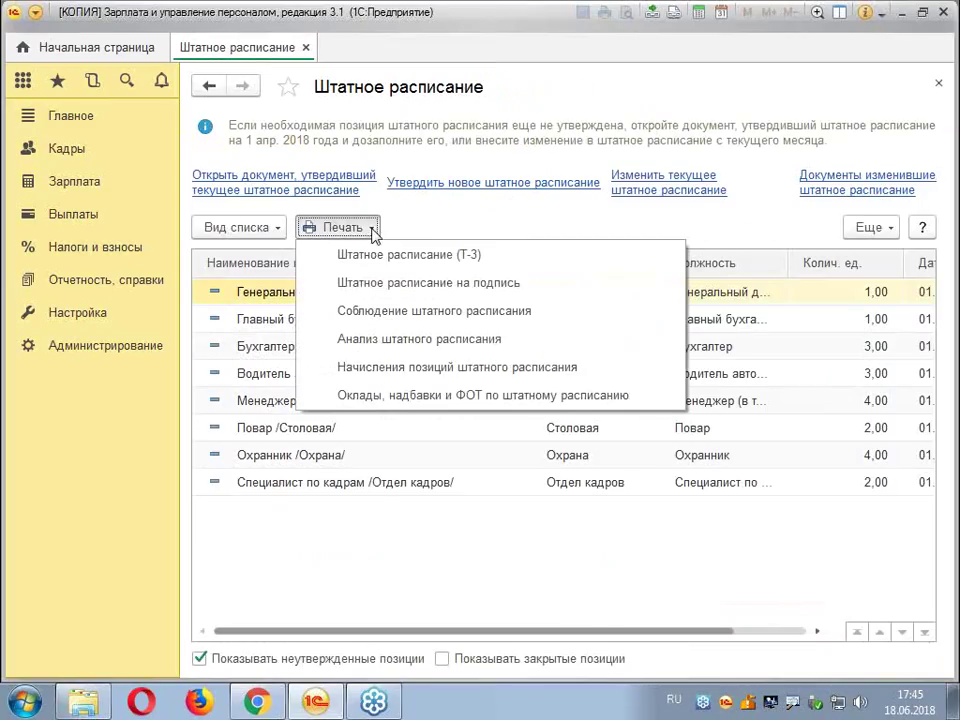
left_click(394, 343)
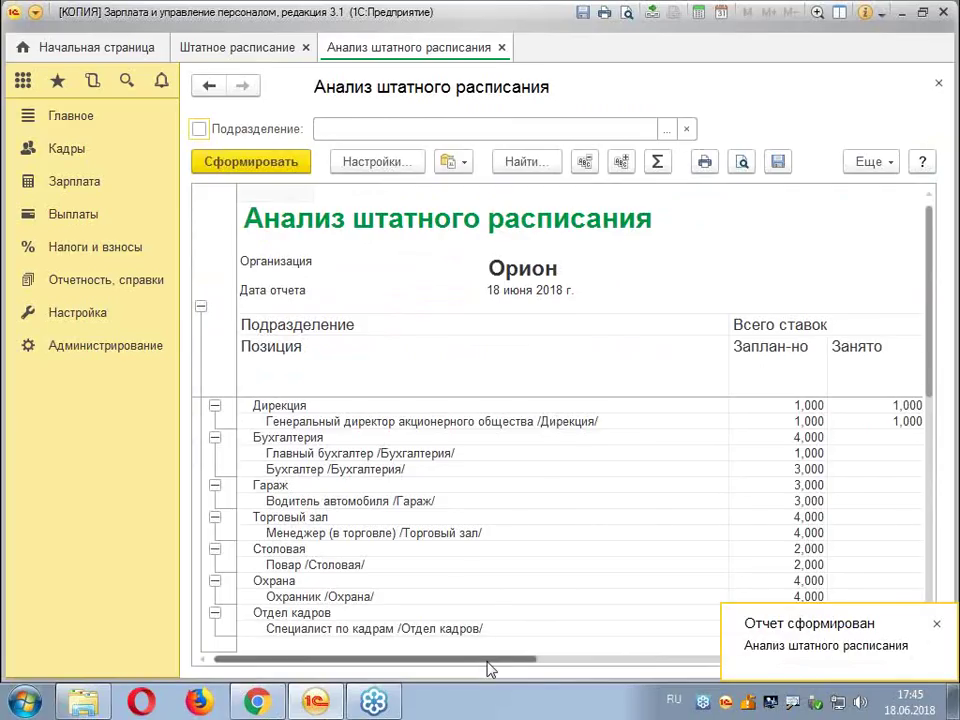
left_click_drag(490, 668, 688, 668)
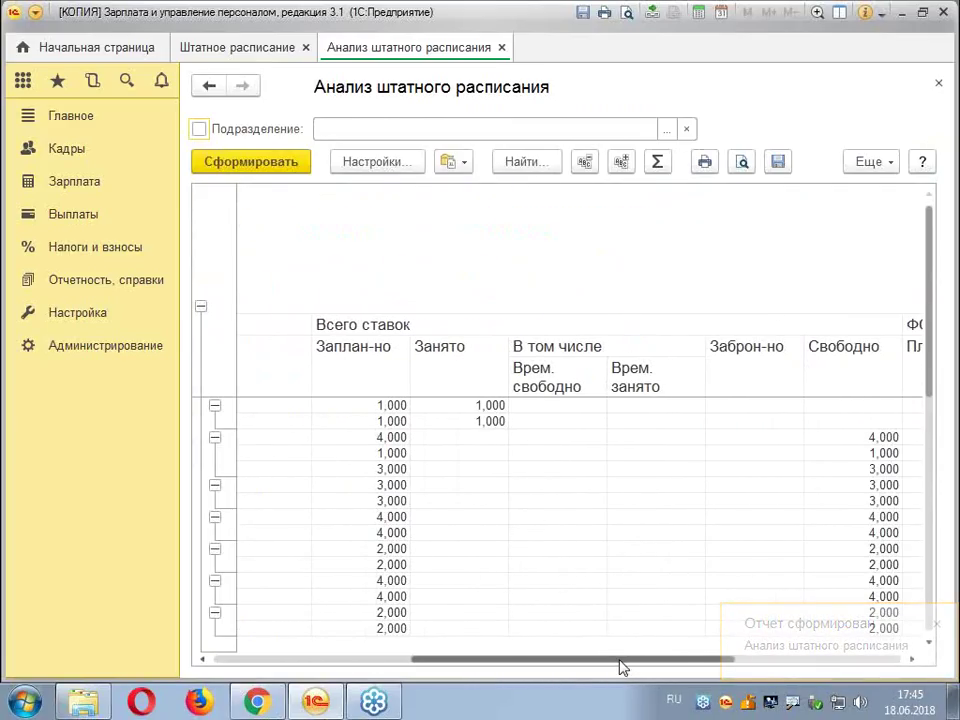
left_click_drag(620, 664, 786, 667)
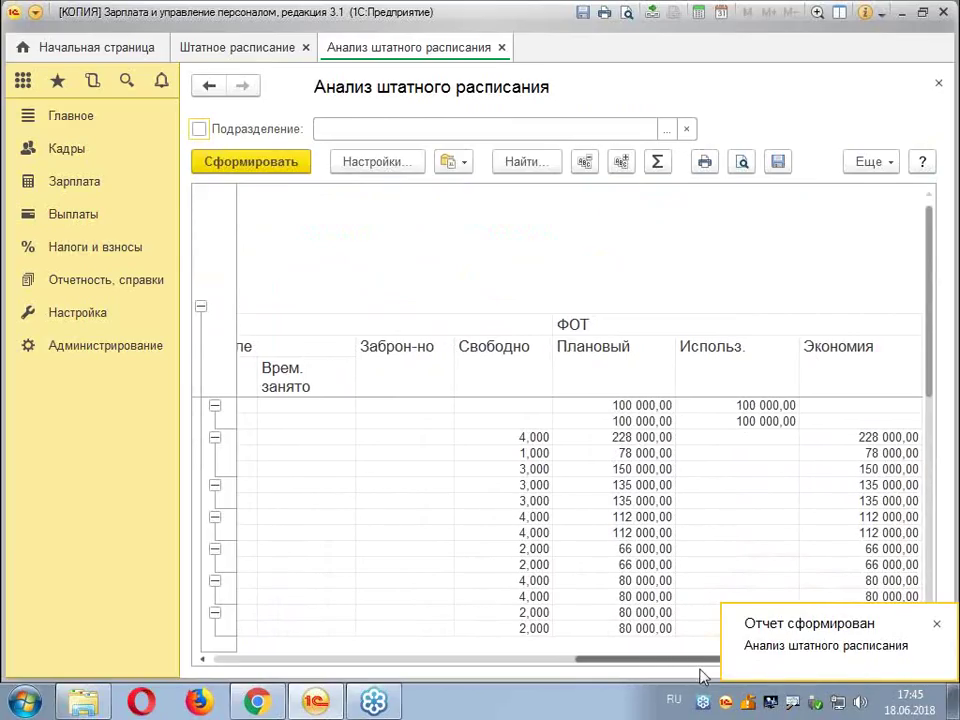
left_click_drag(703, 664, 105, 615)
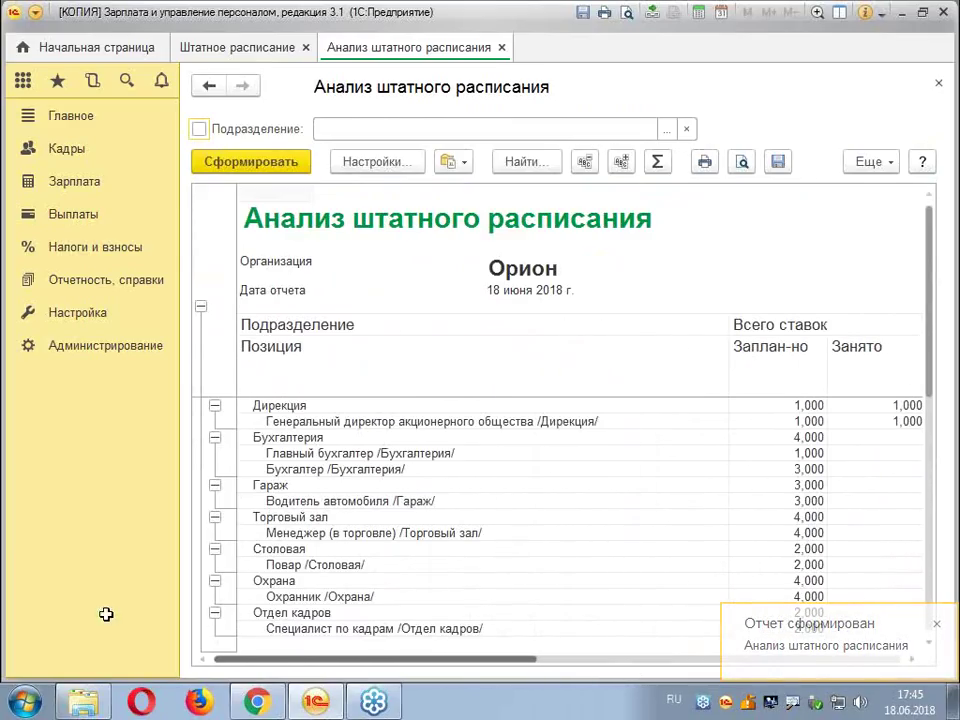
left_click(939, 84)
Close the staffing schedule and open the Заполненность штатного расписания report from Кадровые отчеты
left_click(371, 230)
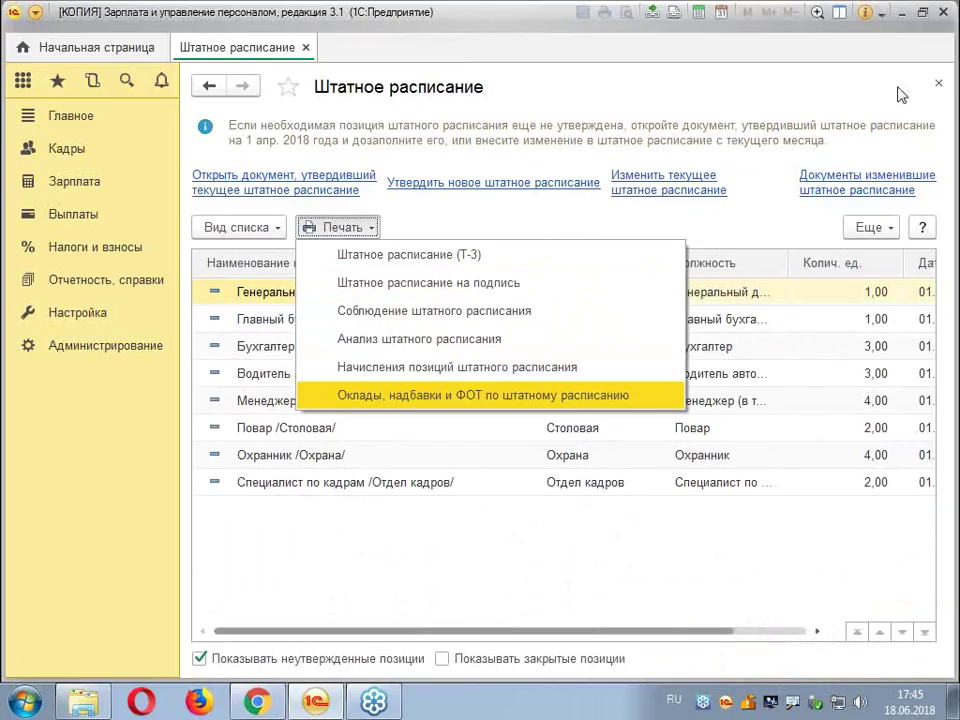
left_click(938, 86)
left_click(66, 149)
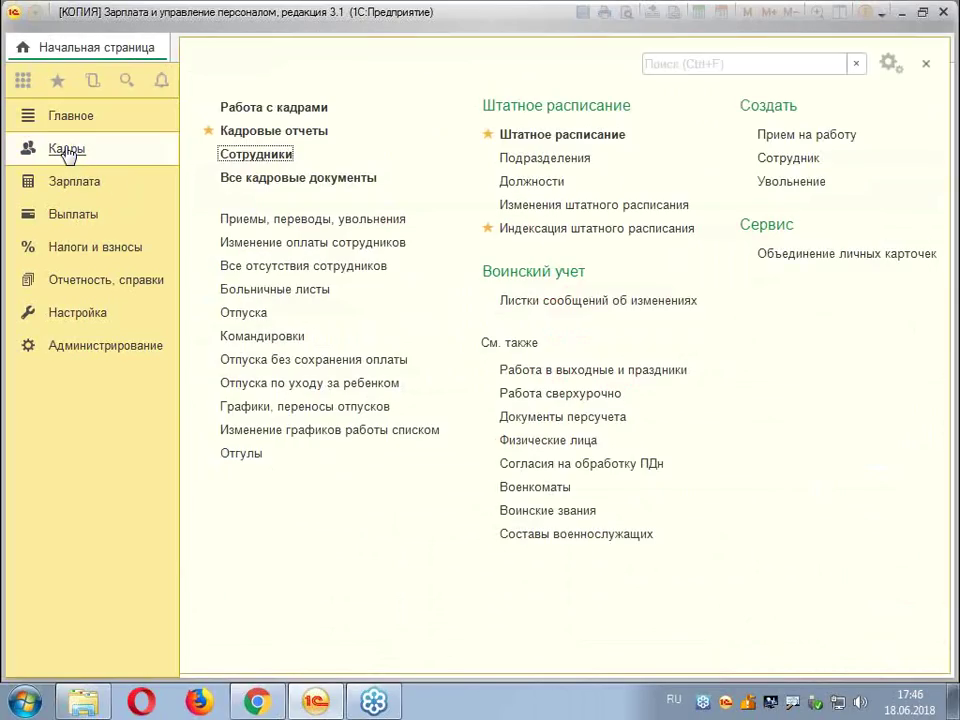
left_click(278, 132)
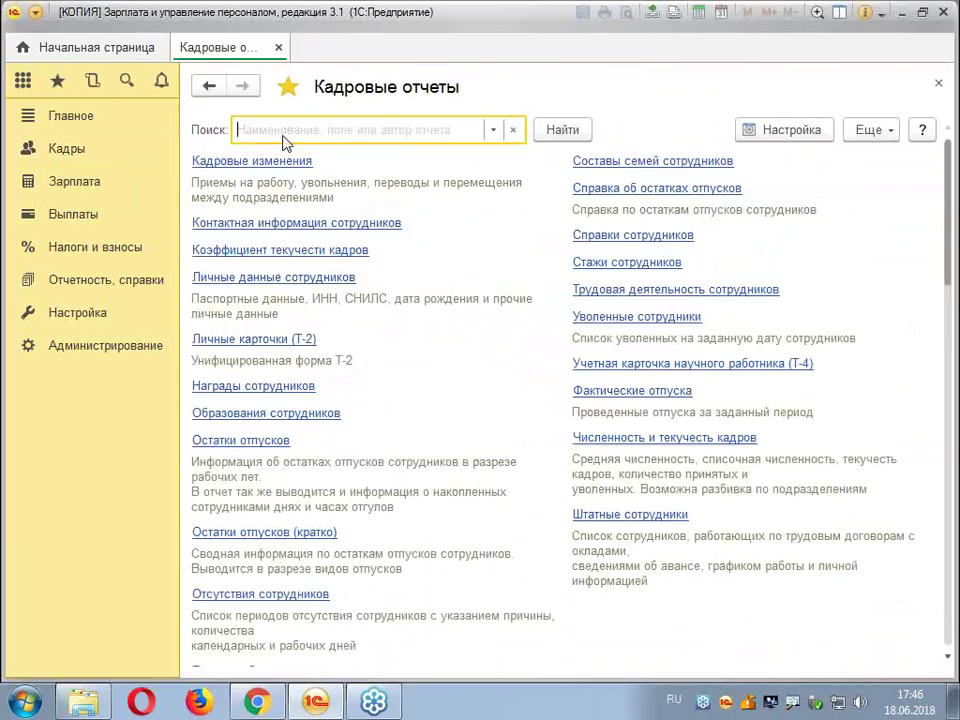
scroll(459, 397, "down", 10)
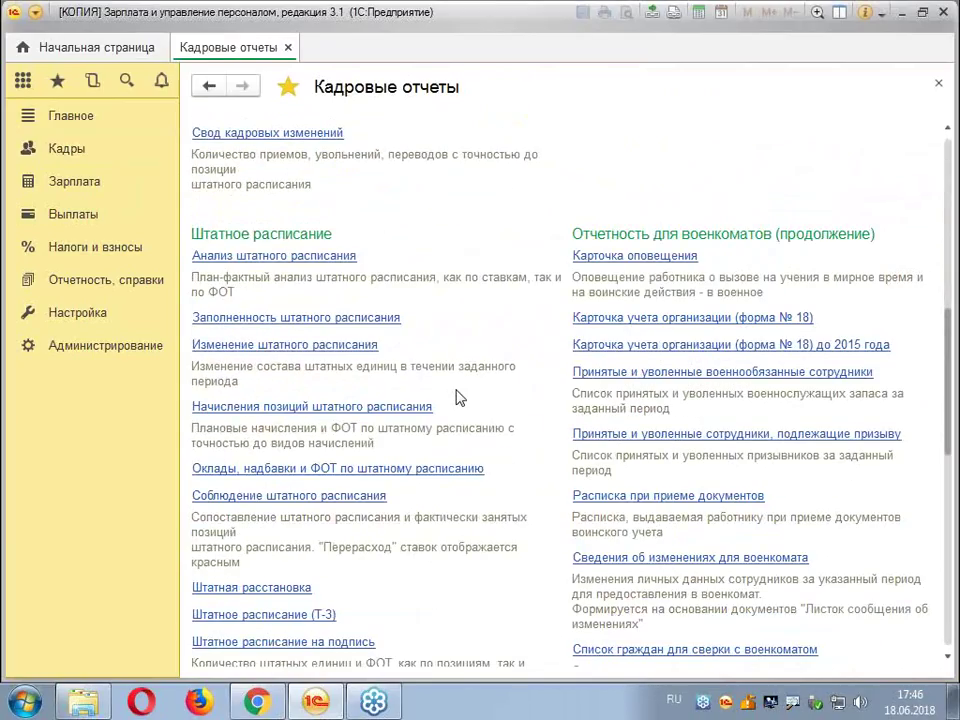
scroll(459, 397, "down", 2)
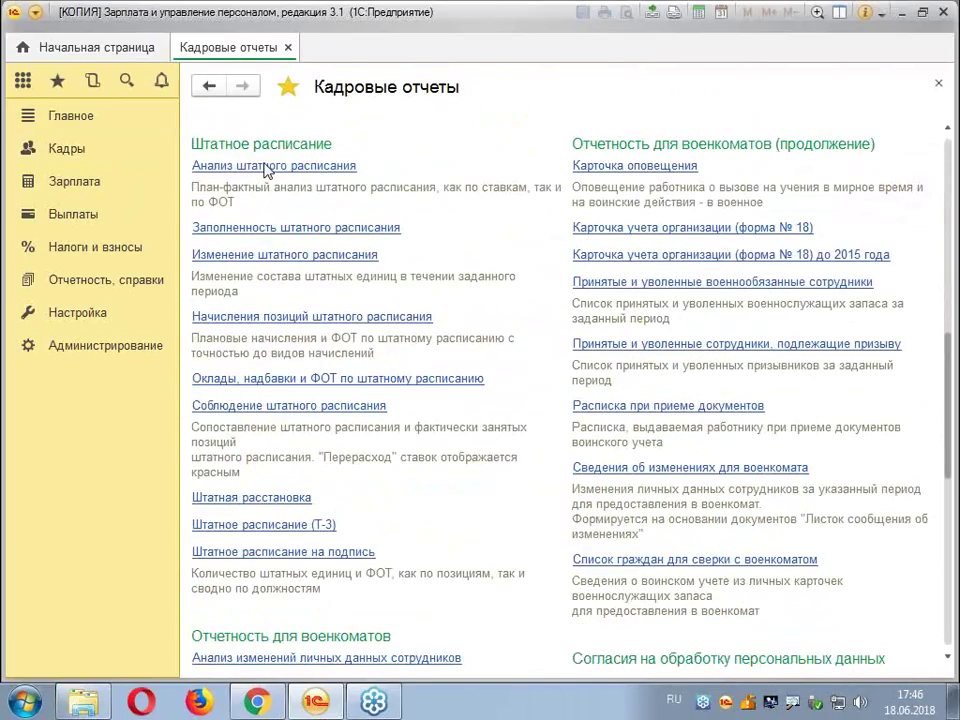
left_click(316, 227)
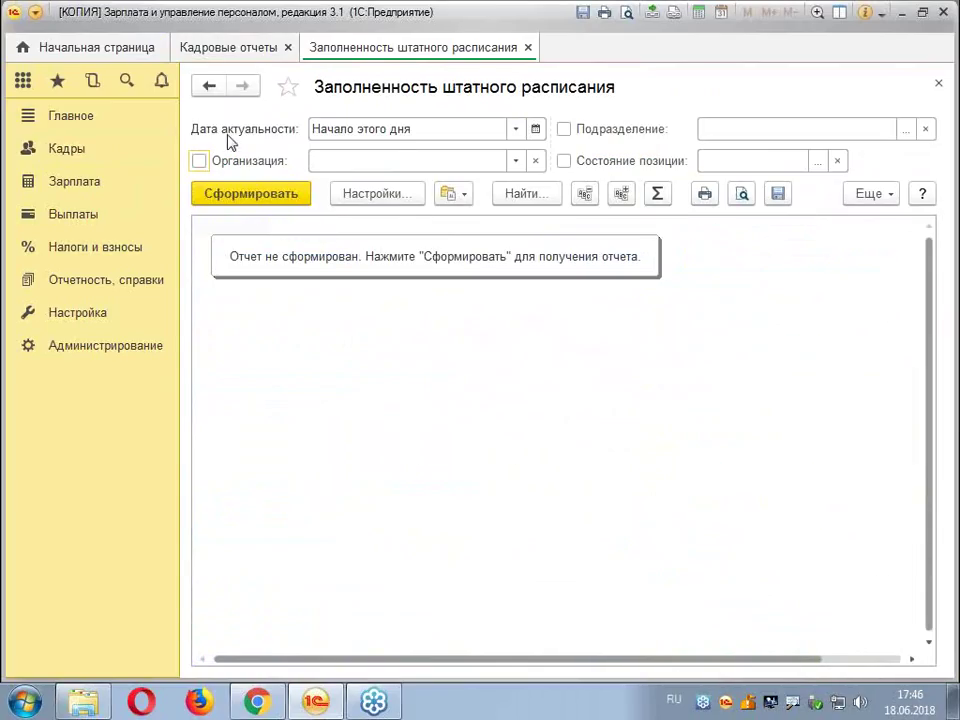
Set the Заполненность штатного расписания report's effective date to 01.01.2018 and filter it by the organization Орион
left_click(515, 129)
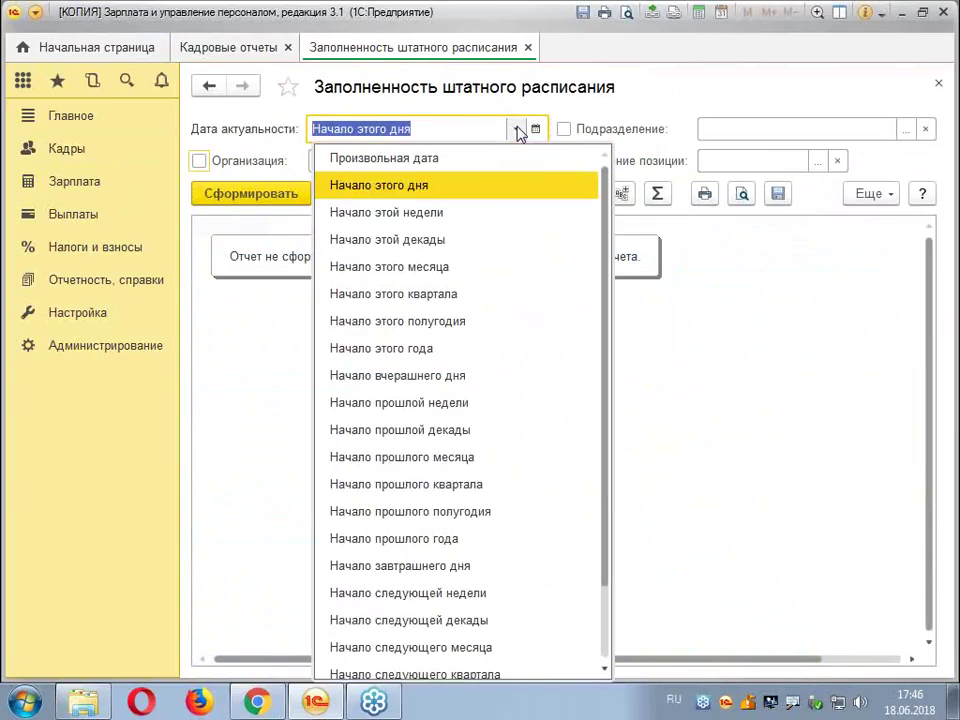
left_click(424, 159)
left_click_drag(367, 124, 264, 133)
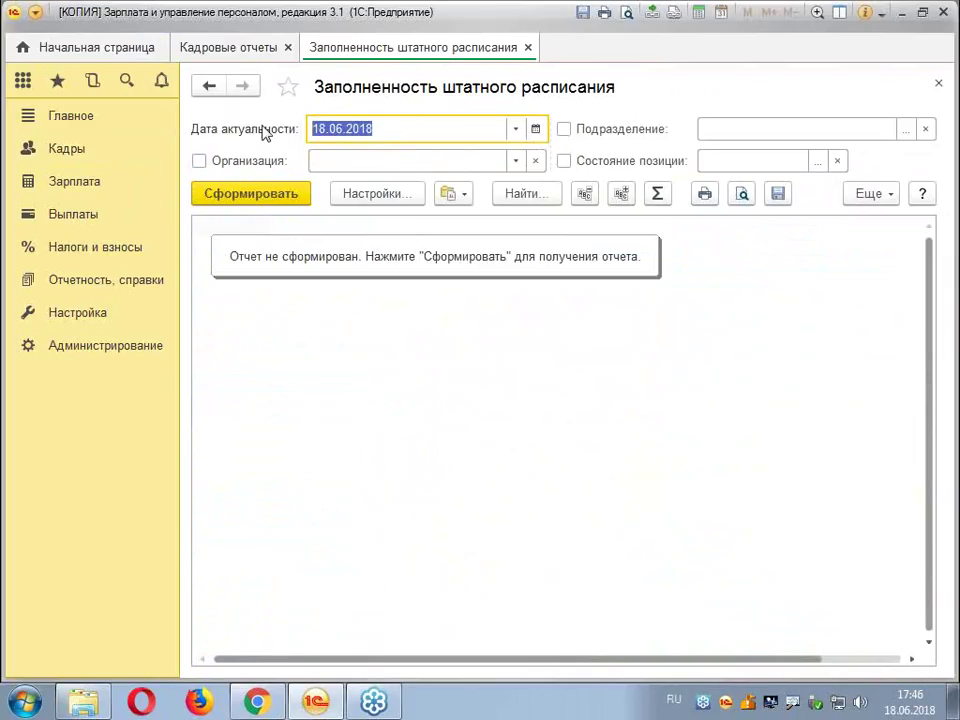
type("01.01.2018")
key("Tab")
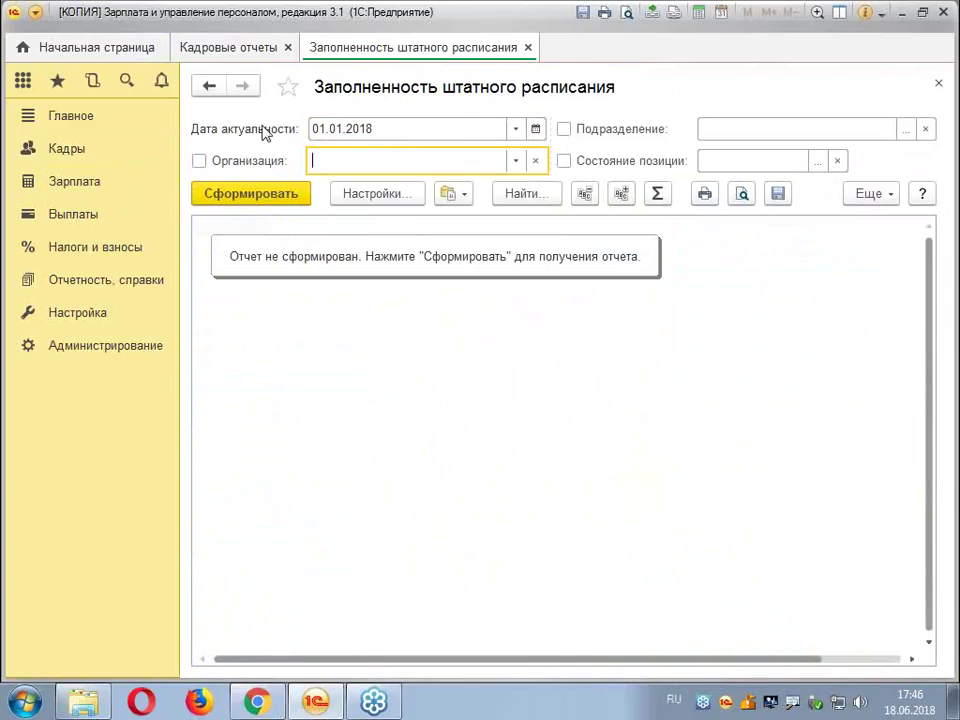
left_click(516, 160)
left_click(439, 193)
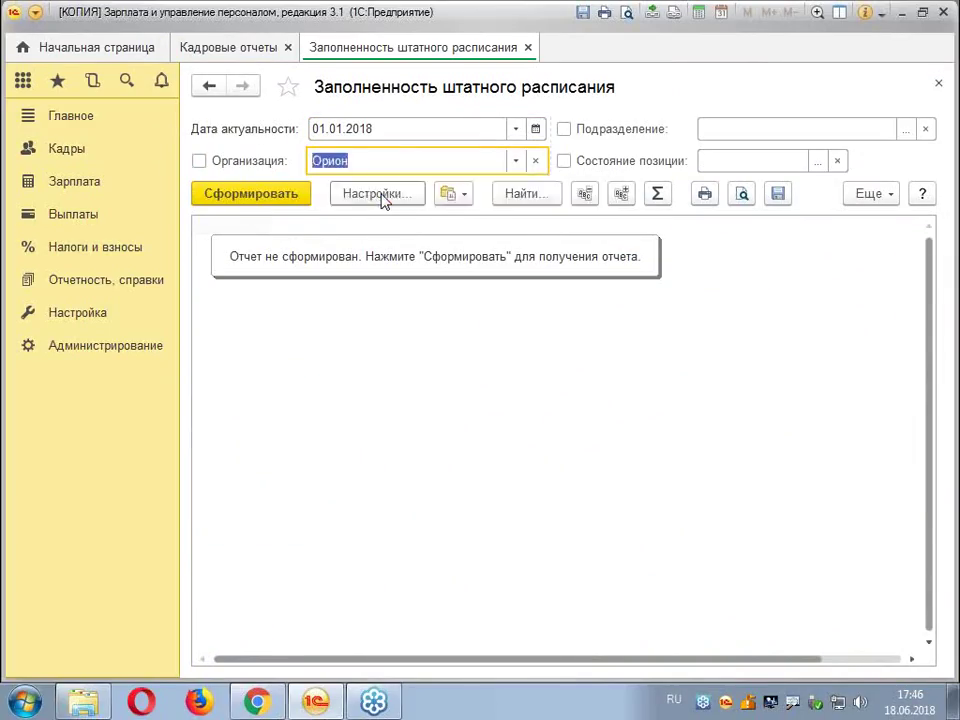
Generate the Заполненность штатного расписания report, review the total and vacant rates by position, and close it
left_click(258, 193)
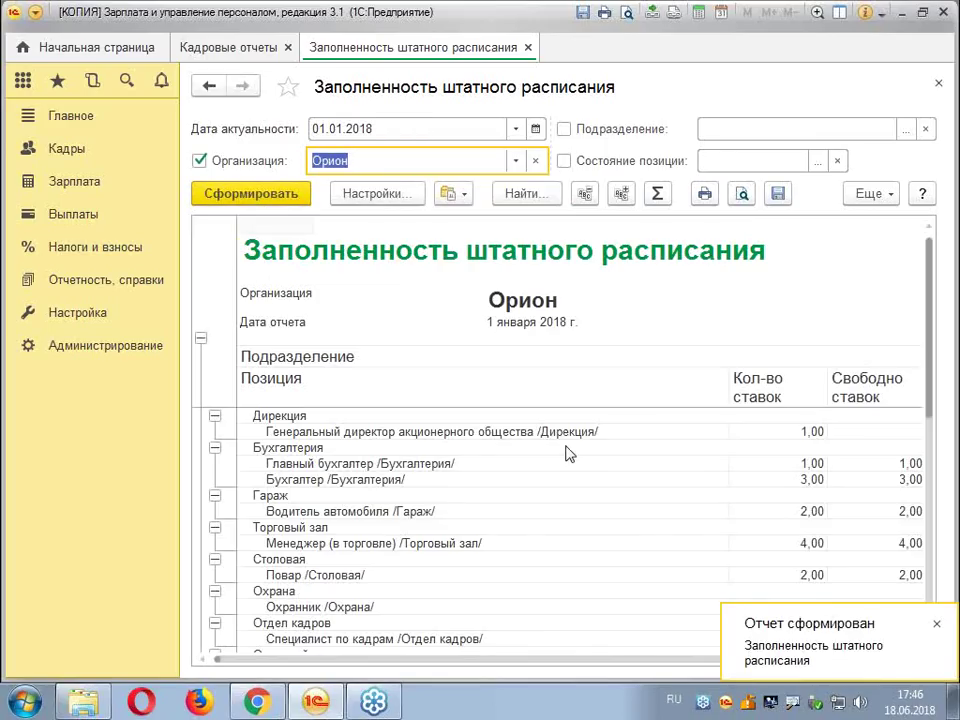
scroll(565, 453, "down", 3)
scroll(566, 452, "up", 3)
left_click(937, 625)
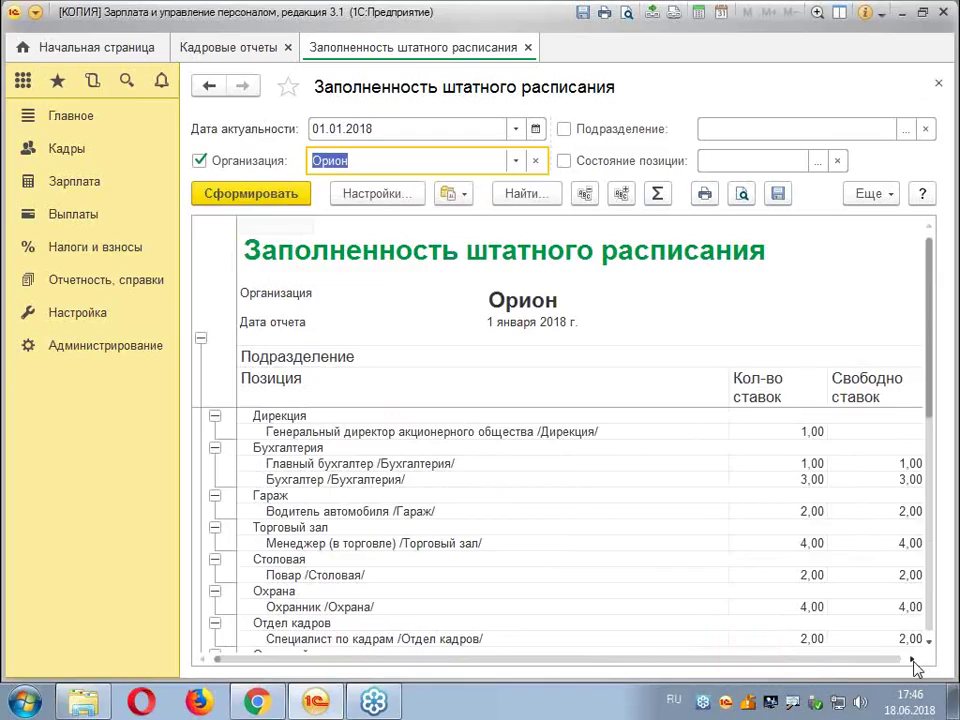
left_click(938, 83)
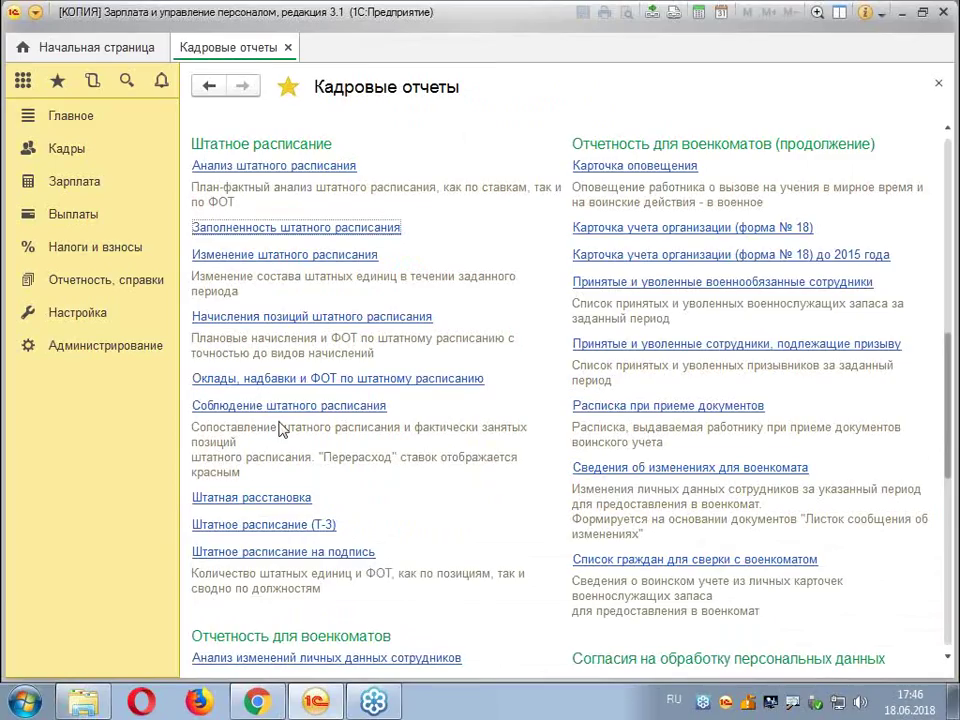
Open the Штатная расстановка report and set its effective date to 01.01.2018 and its organization to Орион
left_click(288, 492)
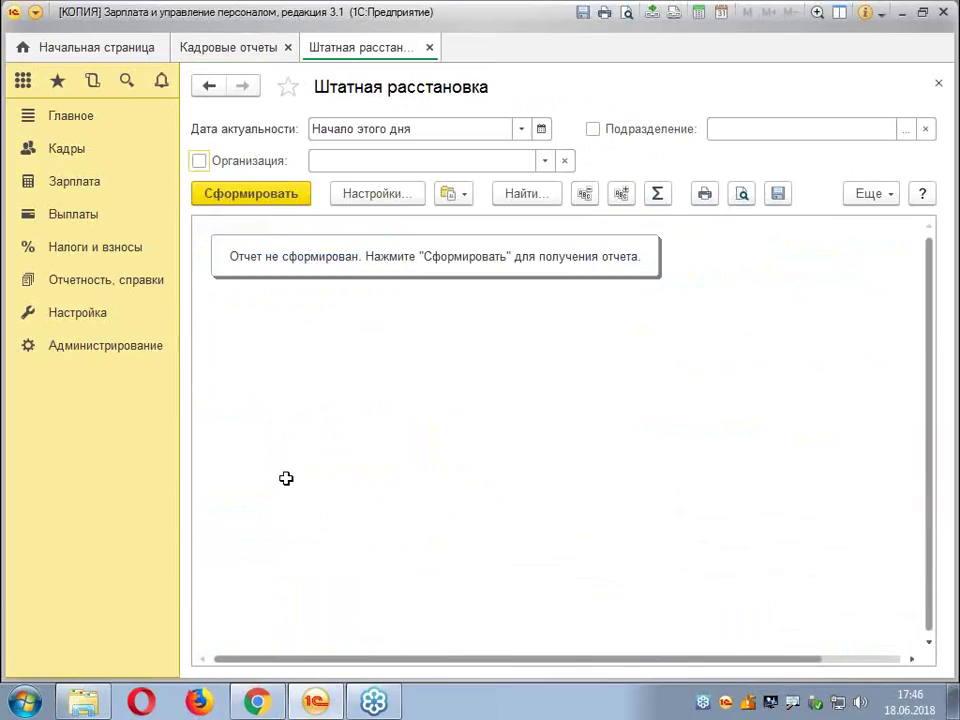
left_click(521, 129)
left_click(398, 156)
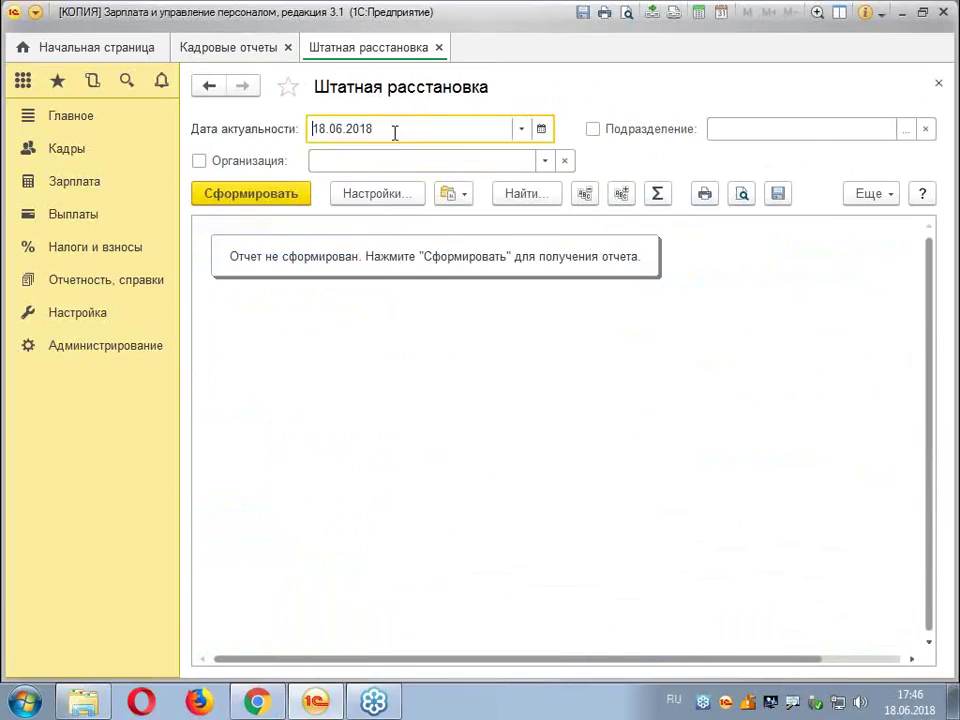
left_click_drag(395, 133, 294, 126)
type("01.")
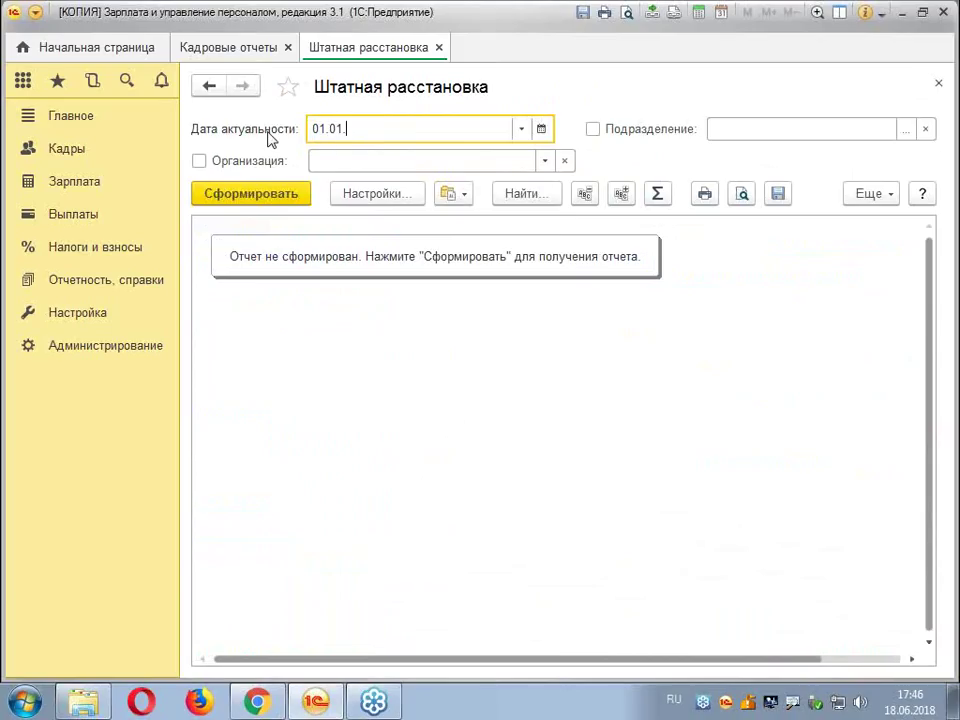
type("01")
key("Tab")
left_click(543, 162)
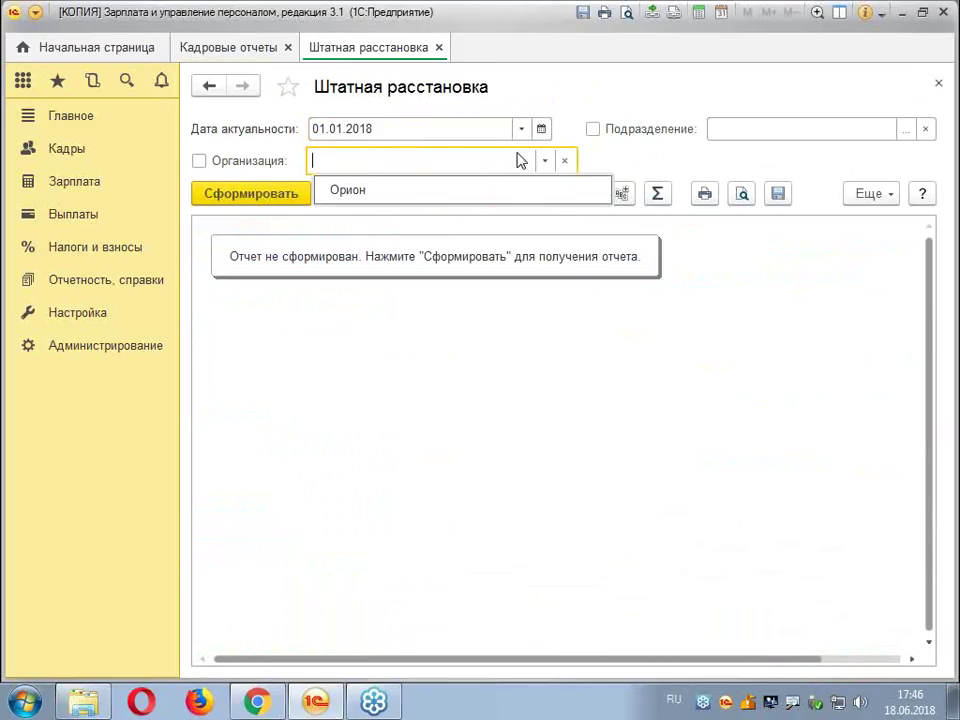
left_click(351, 195)
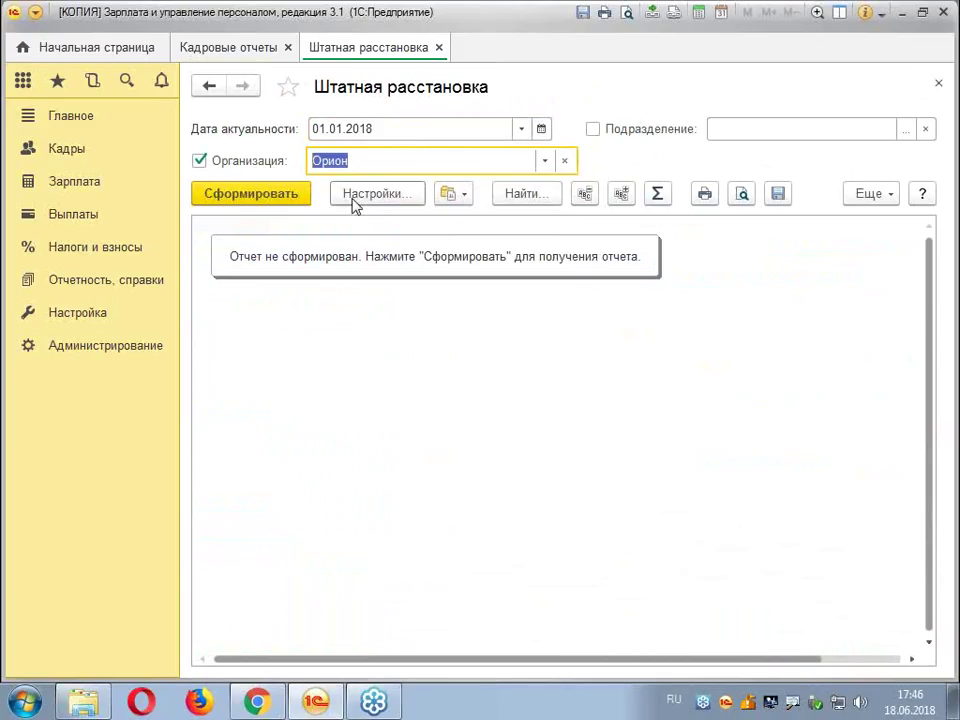
Generate the Штатная расстановка report, examine its positions with the Всего ставок and ФОТ columns, and close it
left_click(244, 194)
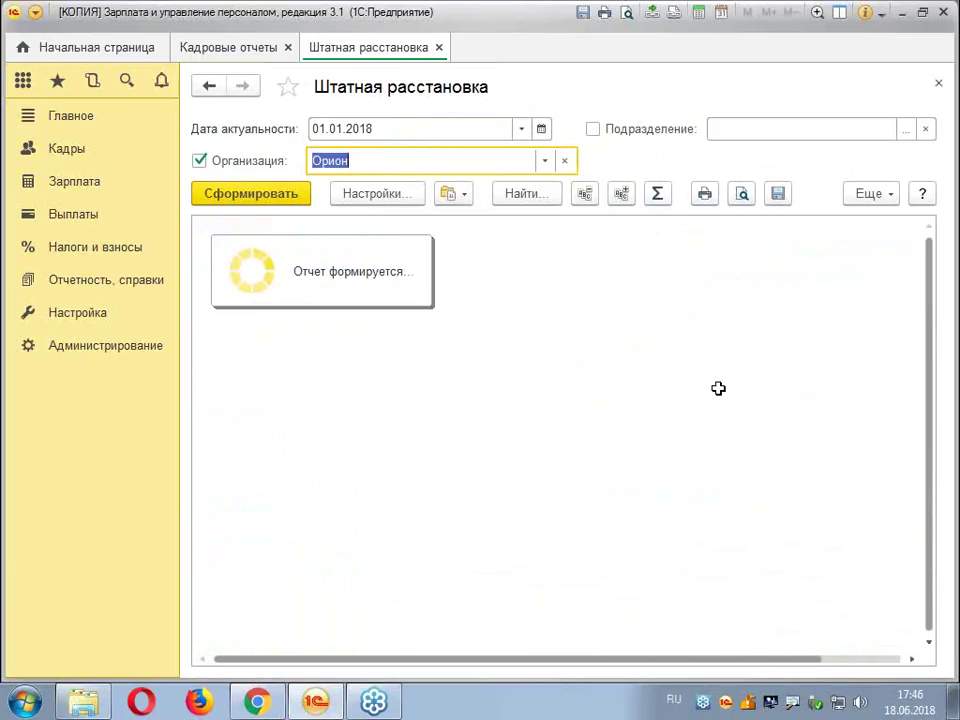
scroll(719, 398, "down", 3)
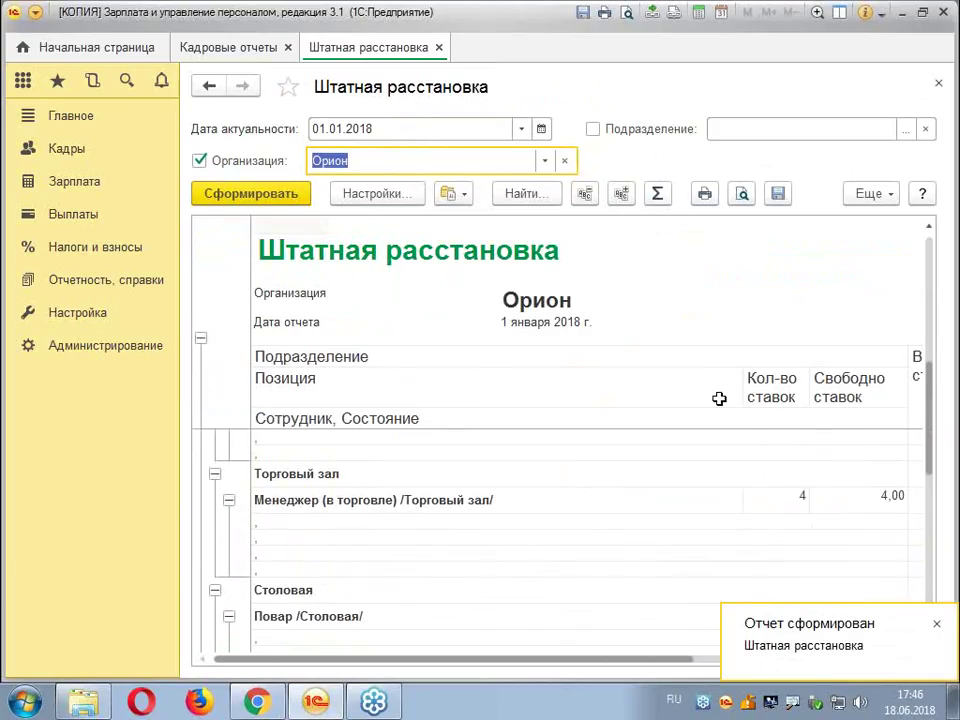
left_click_drag(553, 660, 750, 677)
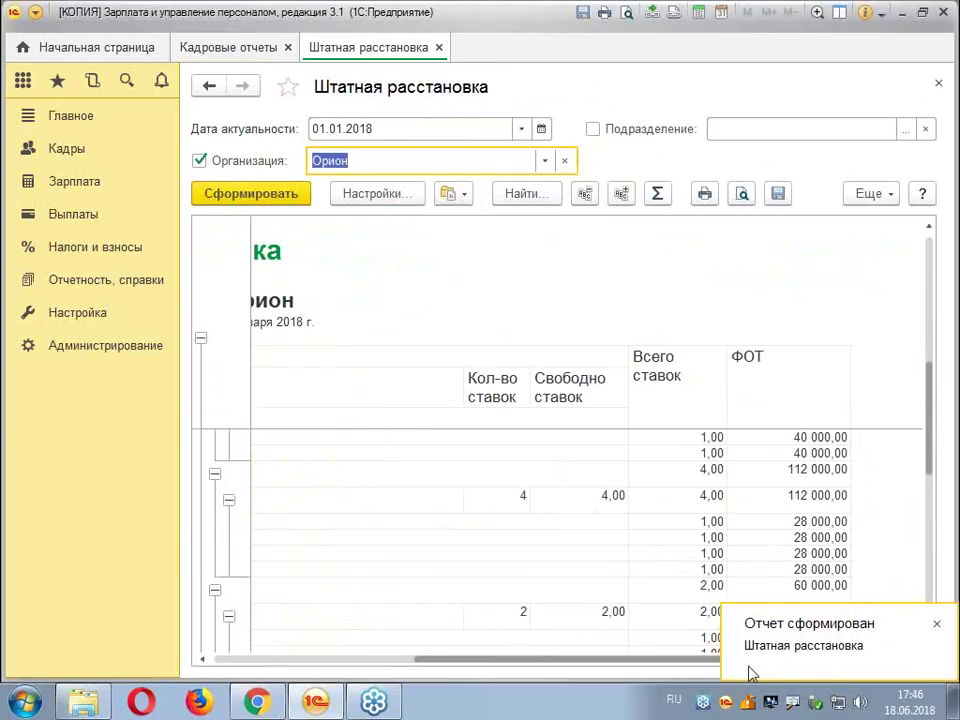
scroll(719, 459, "up", 2)
scroll(719, 459, "up", 3)
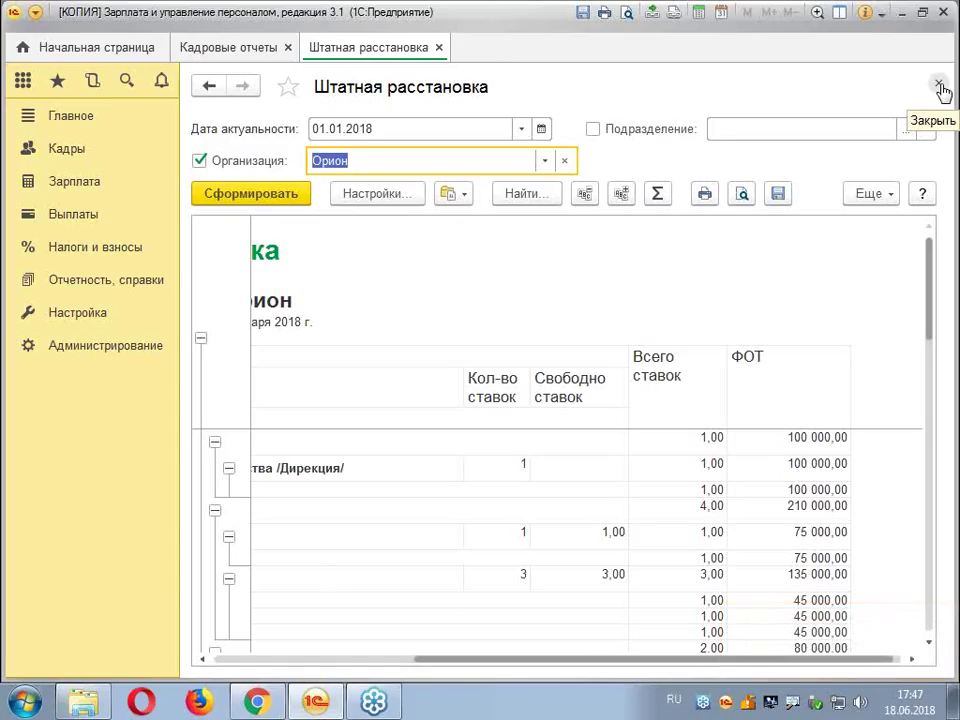
left_click(938, 86)
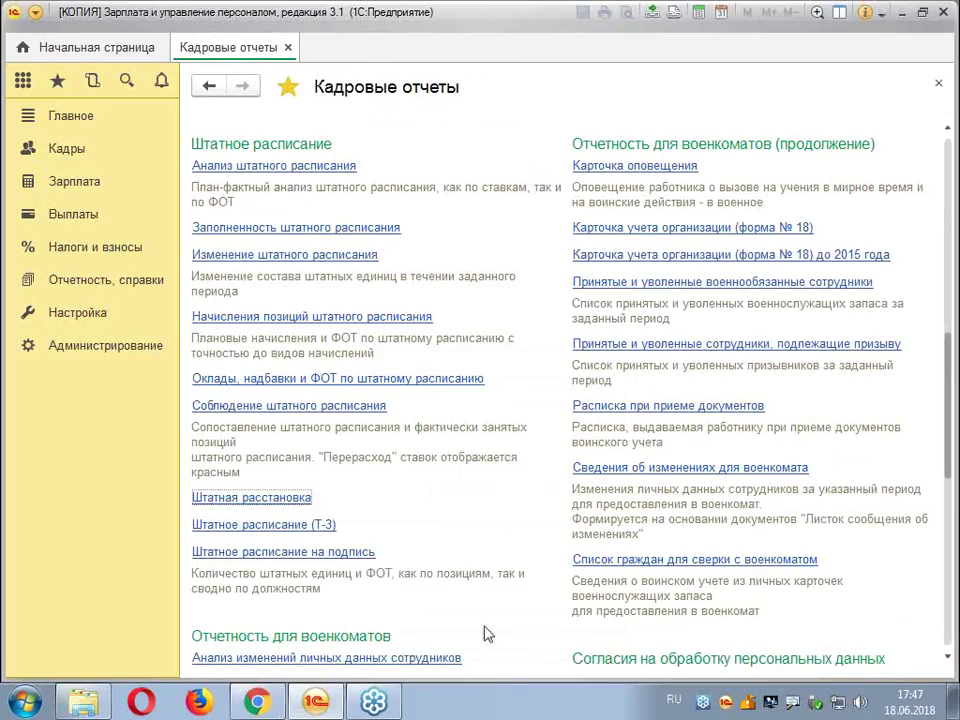
Look through the whole Кадровые отчеты list to see which other personnel, staffing and military registration reports are available
scroll(540, 580, "up", 15)
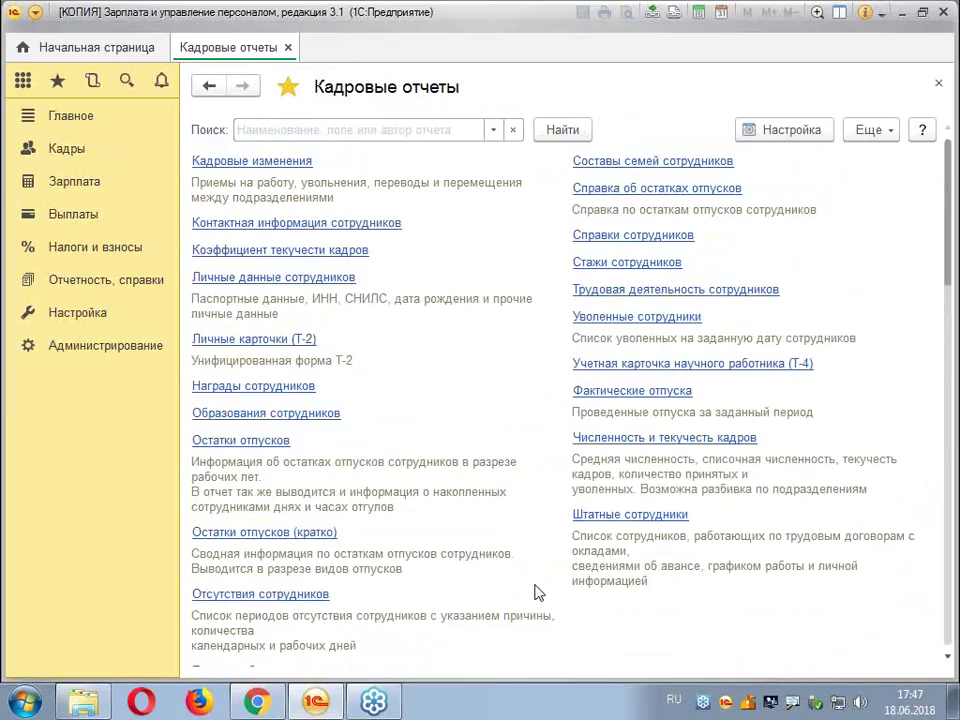
scroll(535, 592, "down", 12)
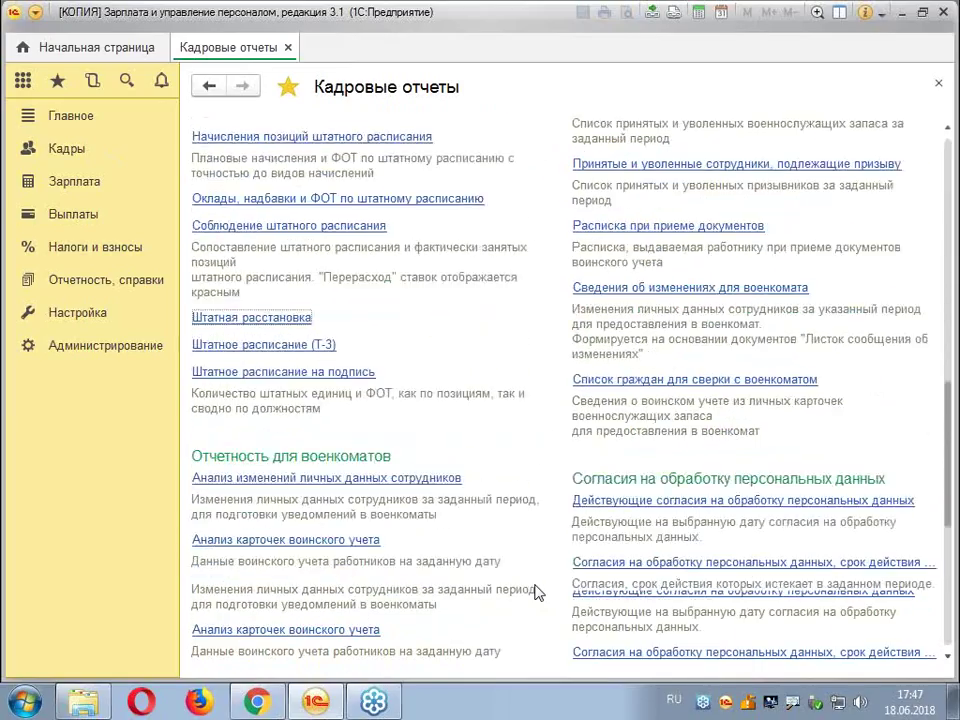
scroll(535, 592, "down", 5)
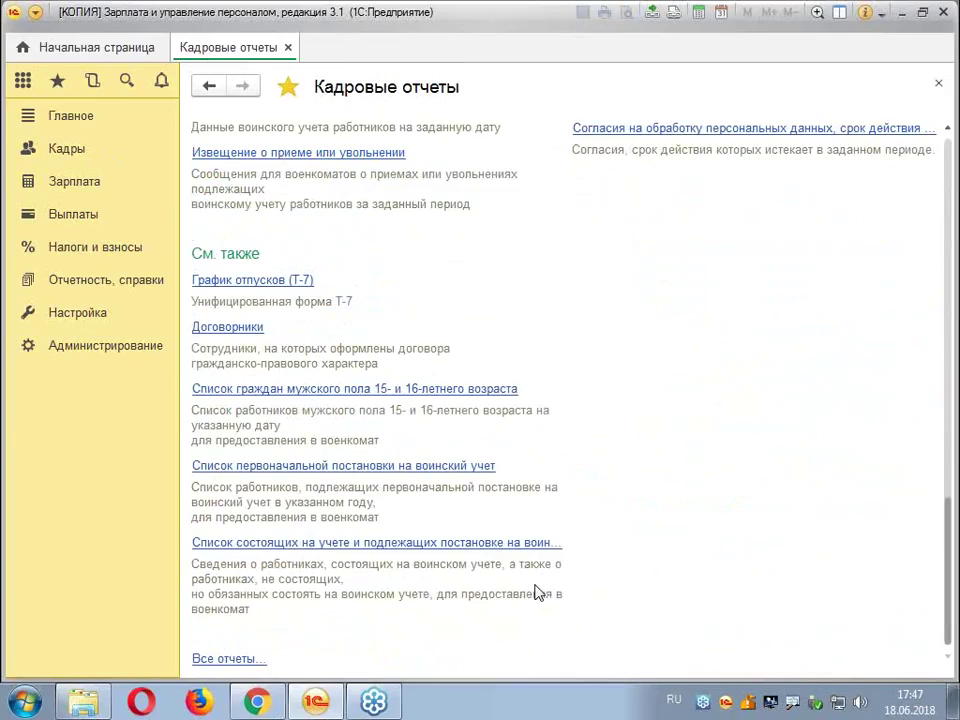
scroll(535, 592, "up", 5)
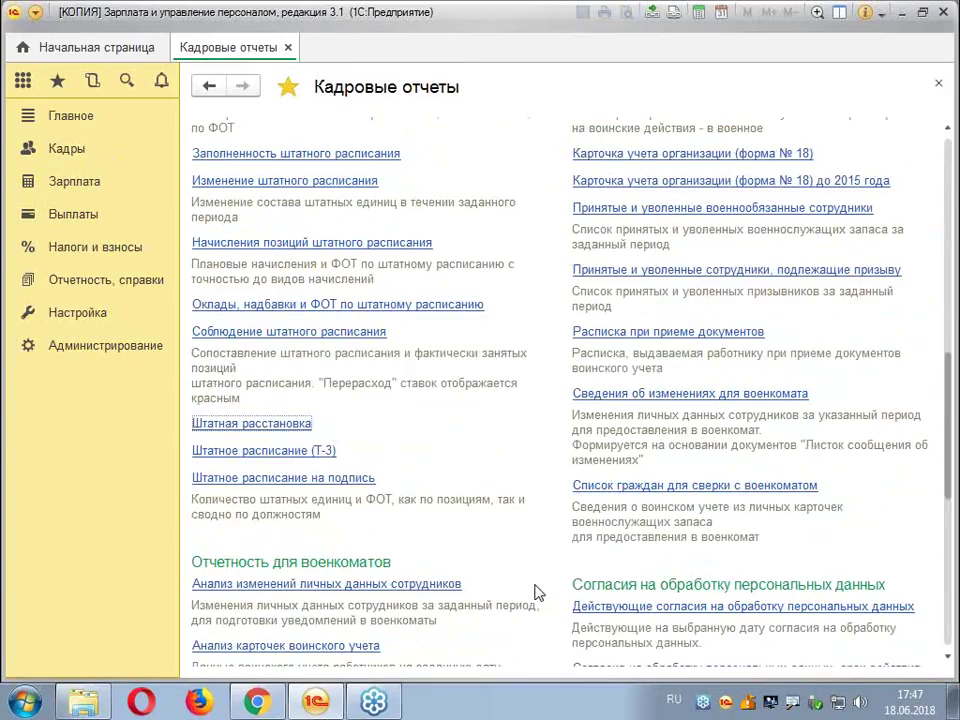
scroll(535, 592, "up", 4)
scroll(535, 592, "up", 2)
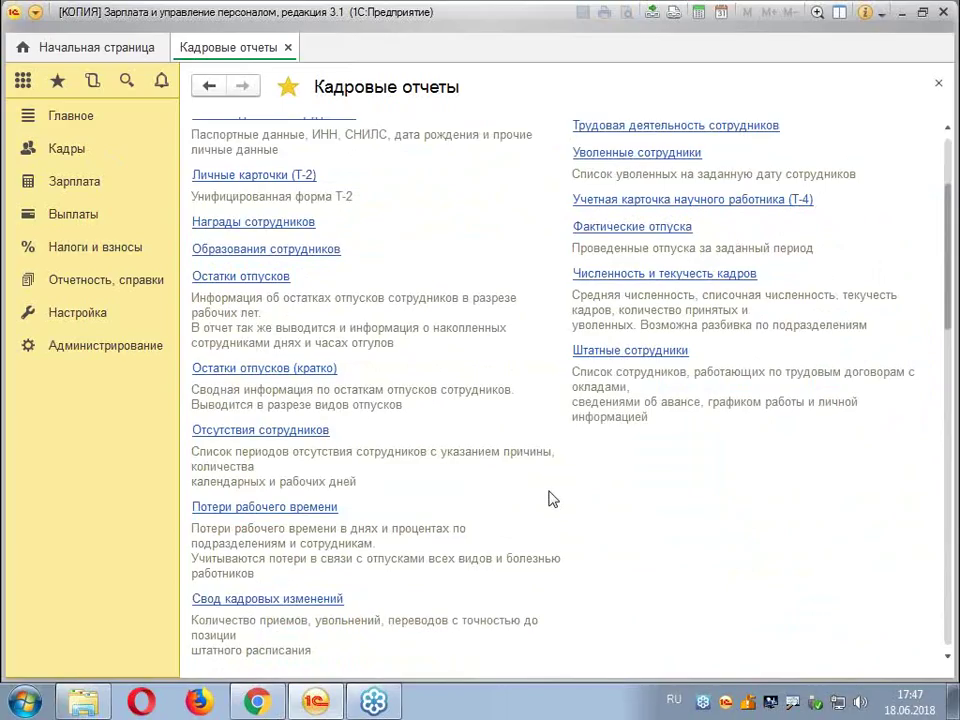
scroll(548, 498, "up", 3)
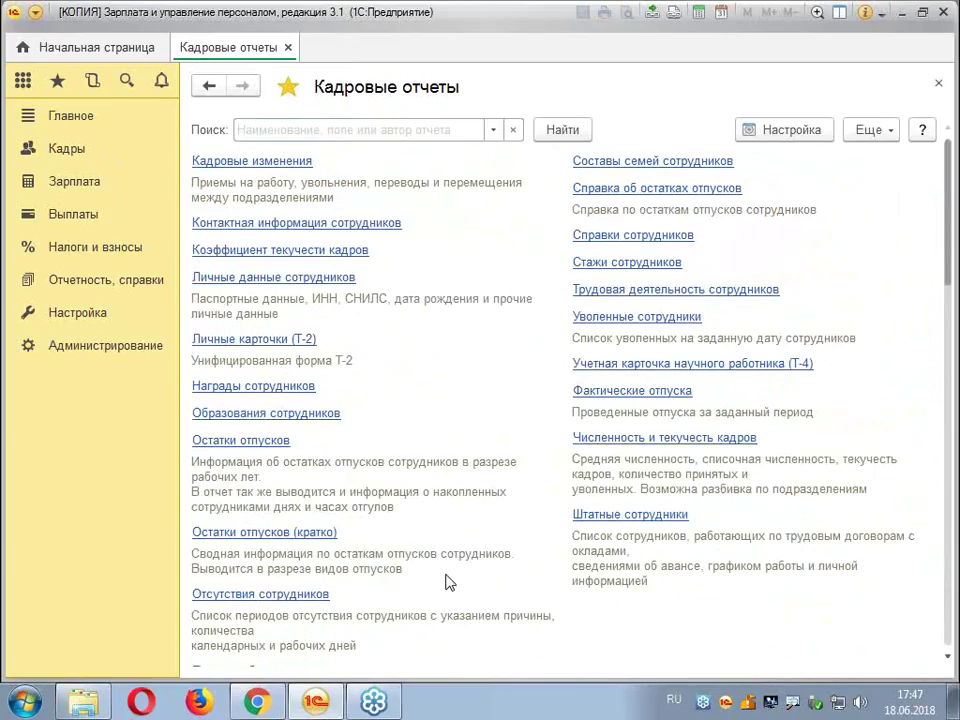
Close the Кадровые отчеты list and exit the payroll program, confirming that work is finished
left_click(937, 83)
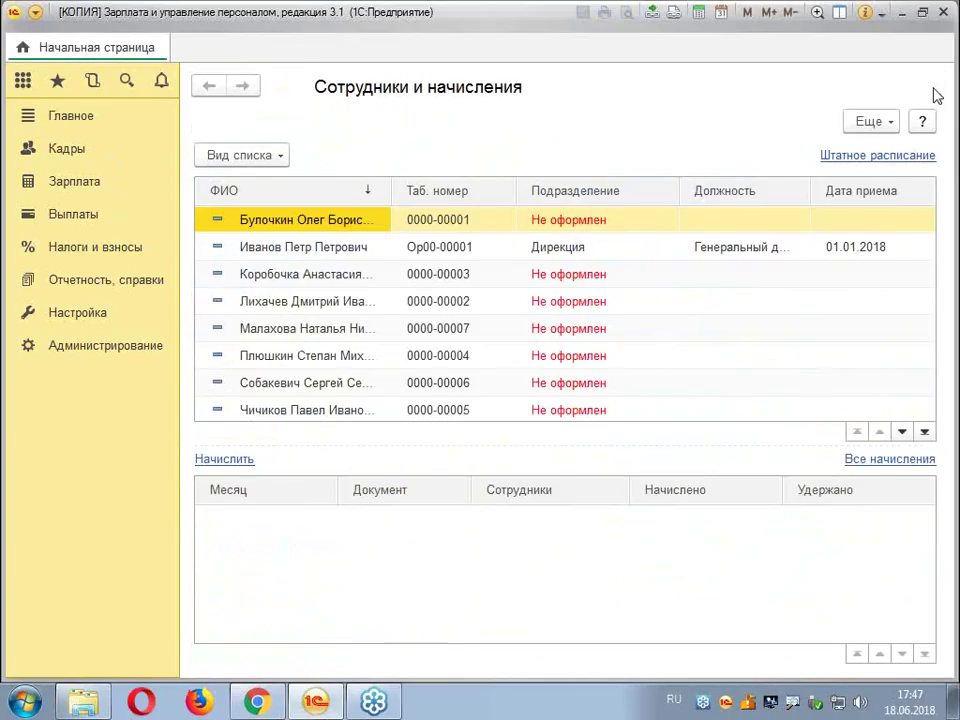
left_click(945, 12)
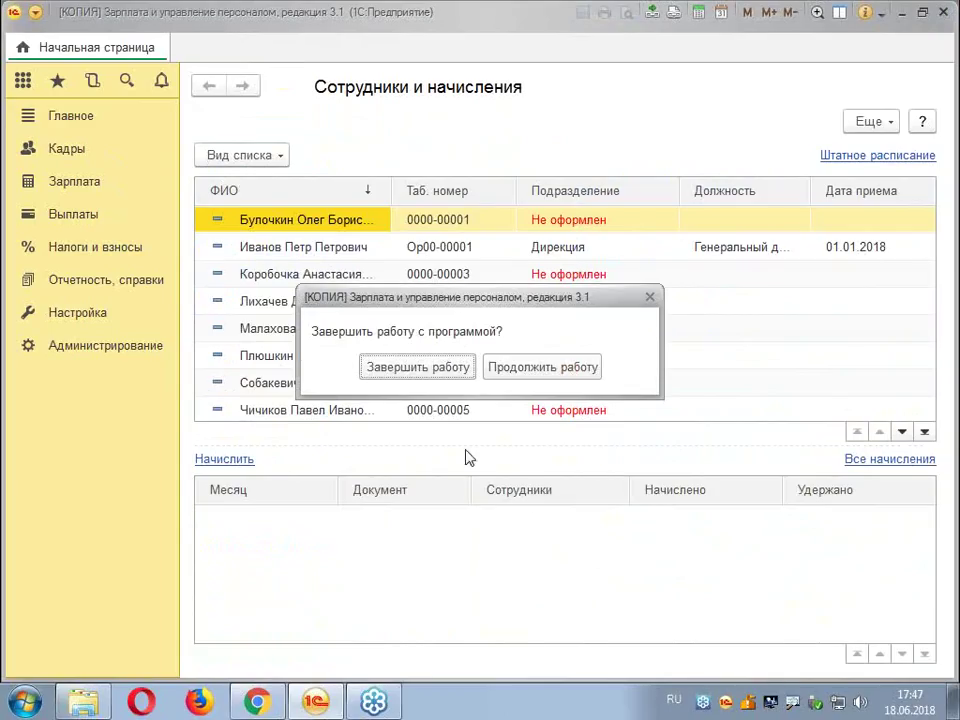
left_click(440, 368)
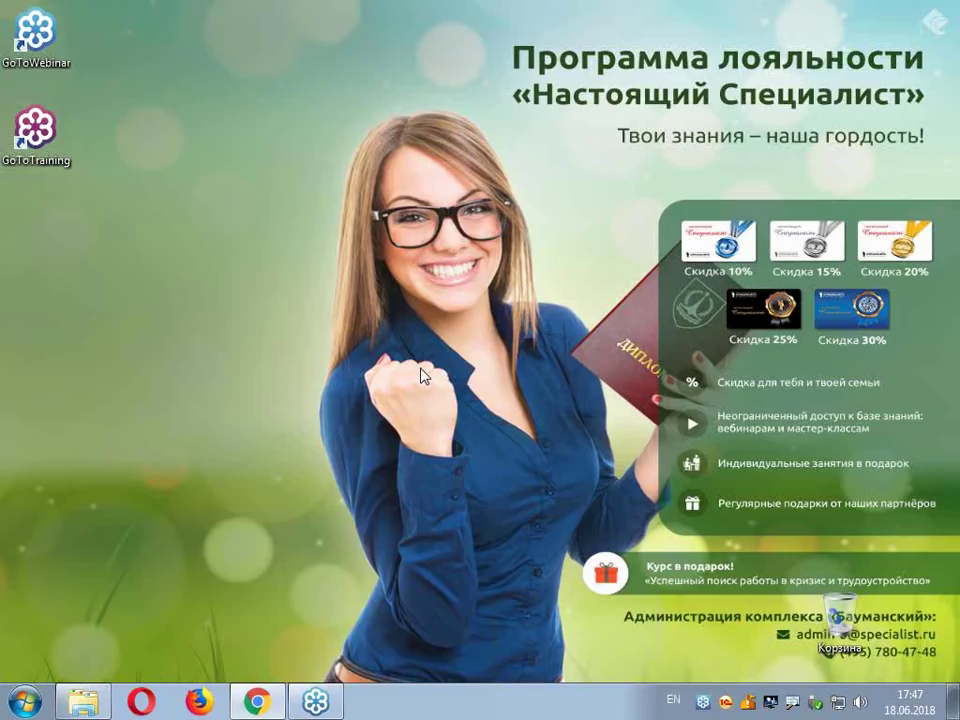